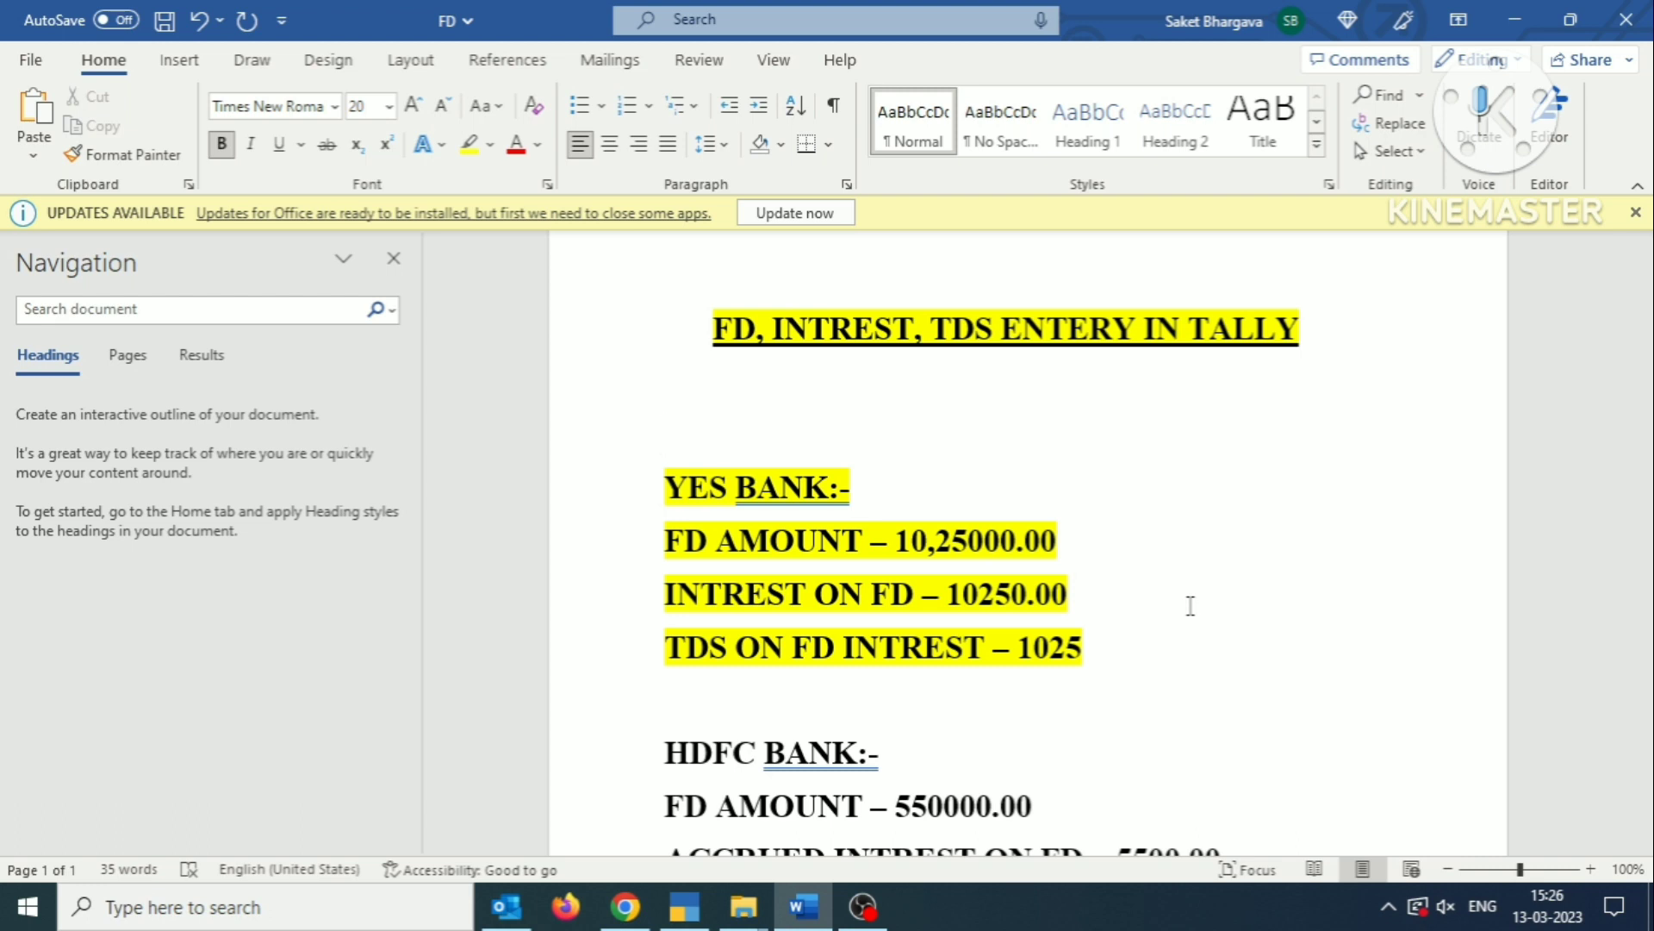
Read the FD amount, interest and TDS figures for Yes Bank and HDFC Bank in the Word document.
scroll(916, 542, down, 1)
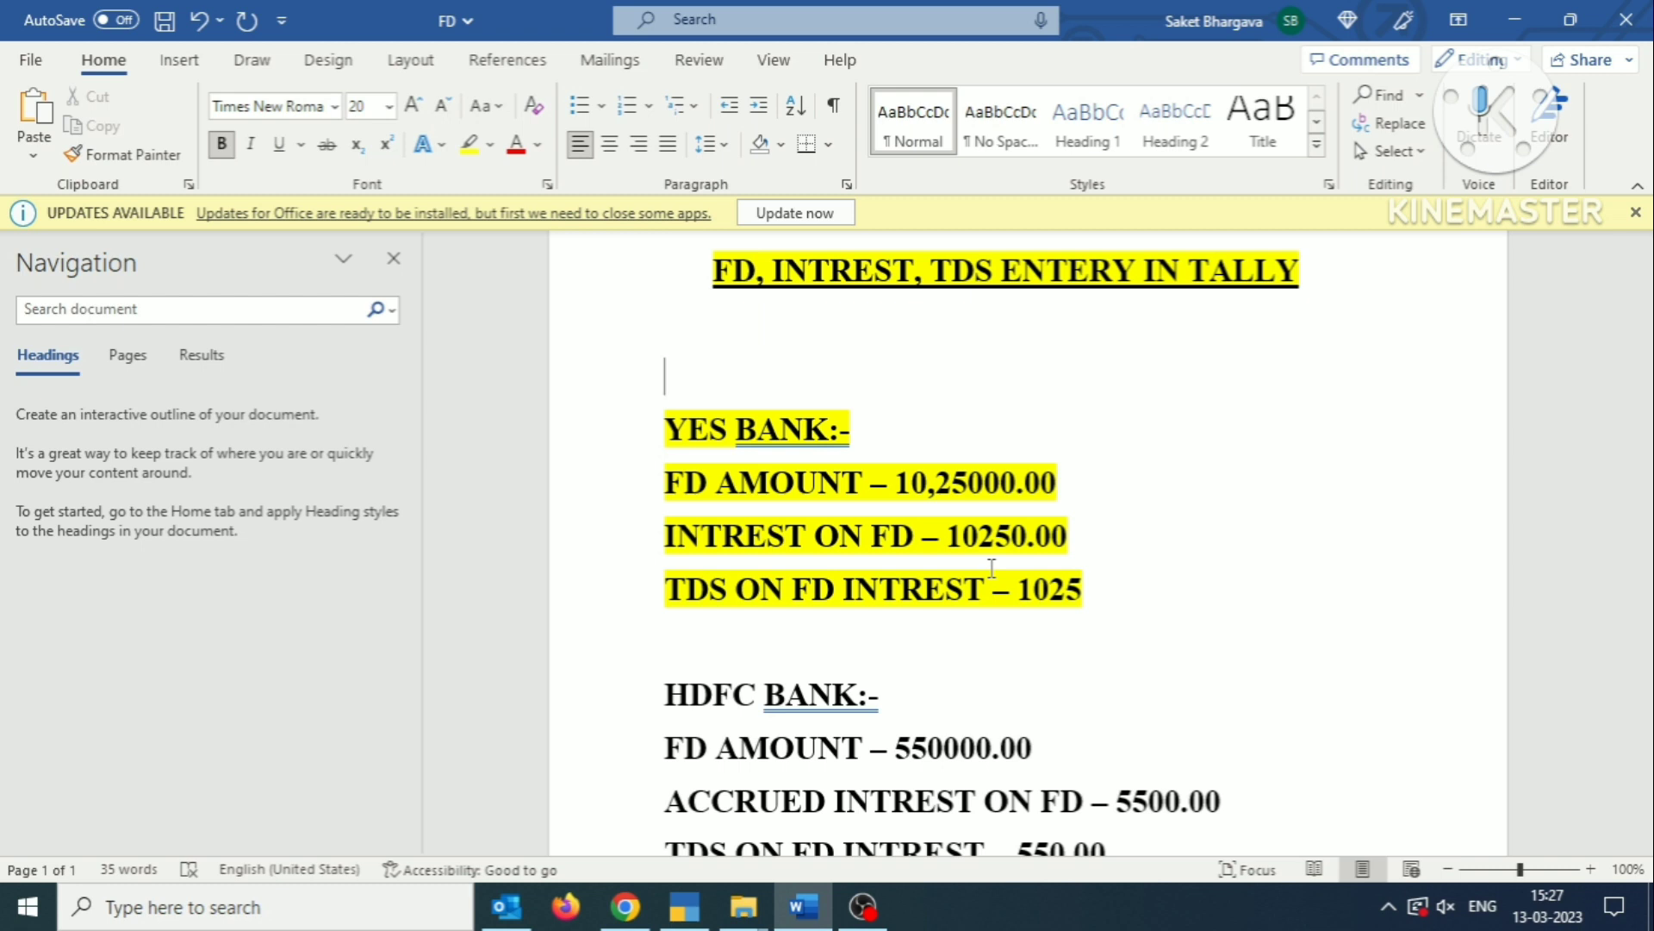
scroll(1322, 521, down, 1)
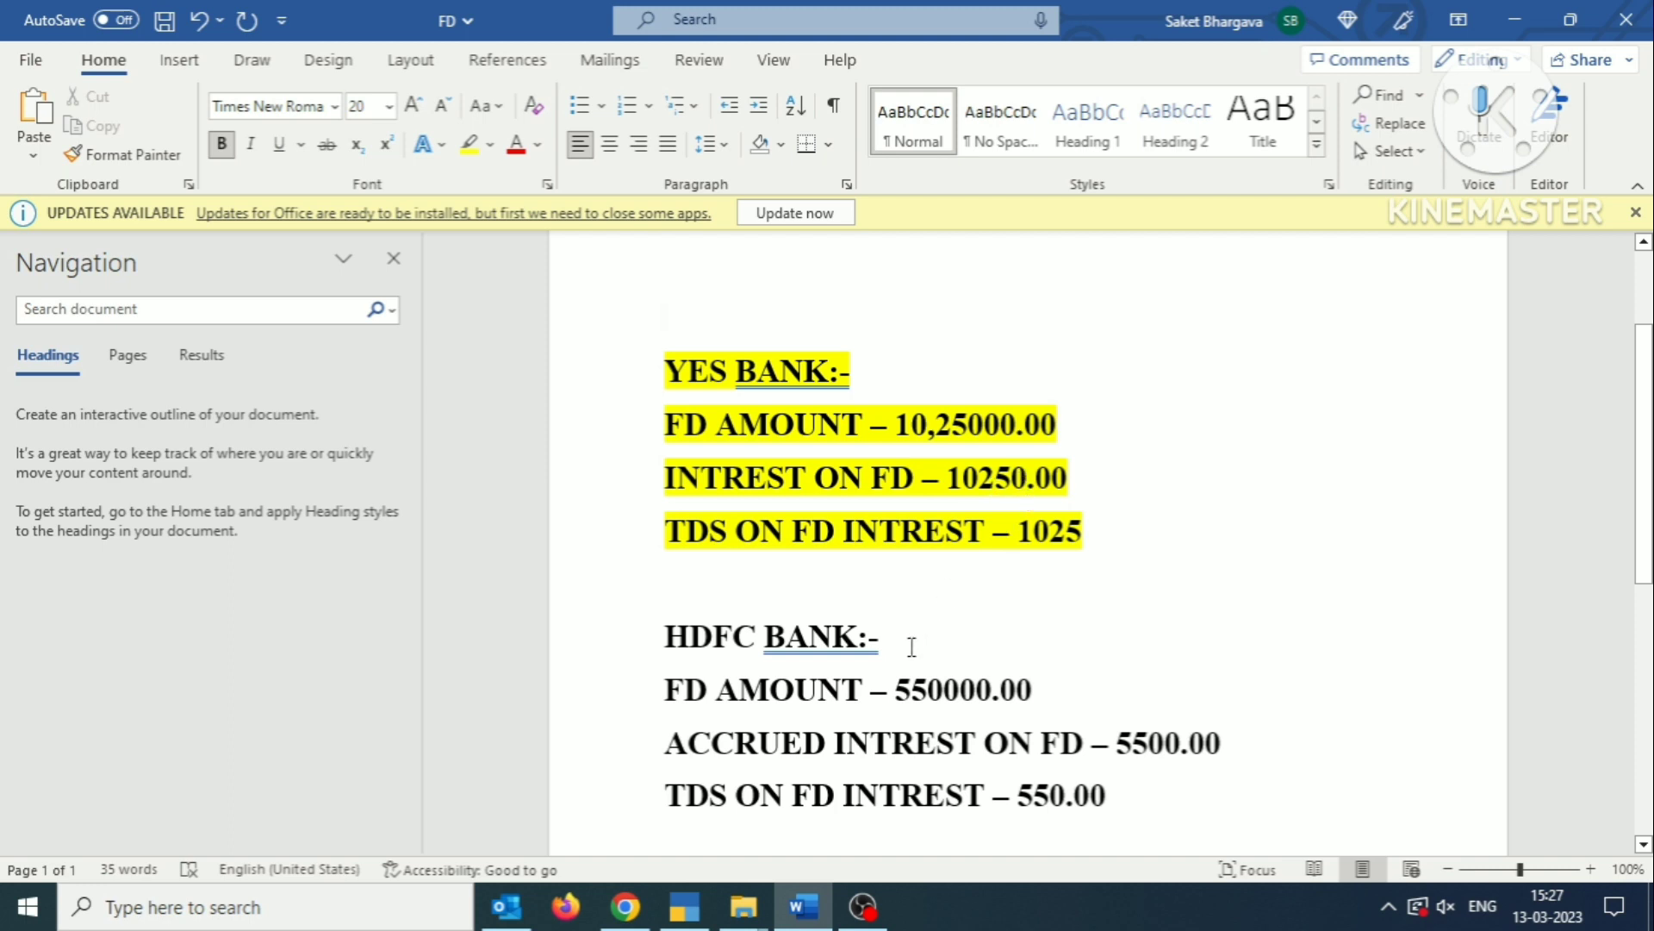
scroll(912, 646, down, 1)
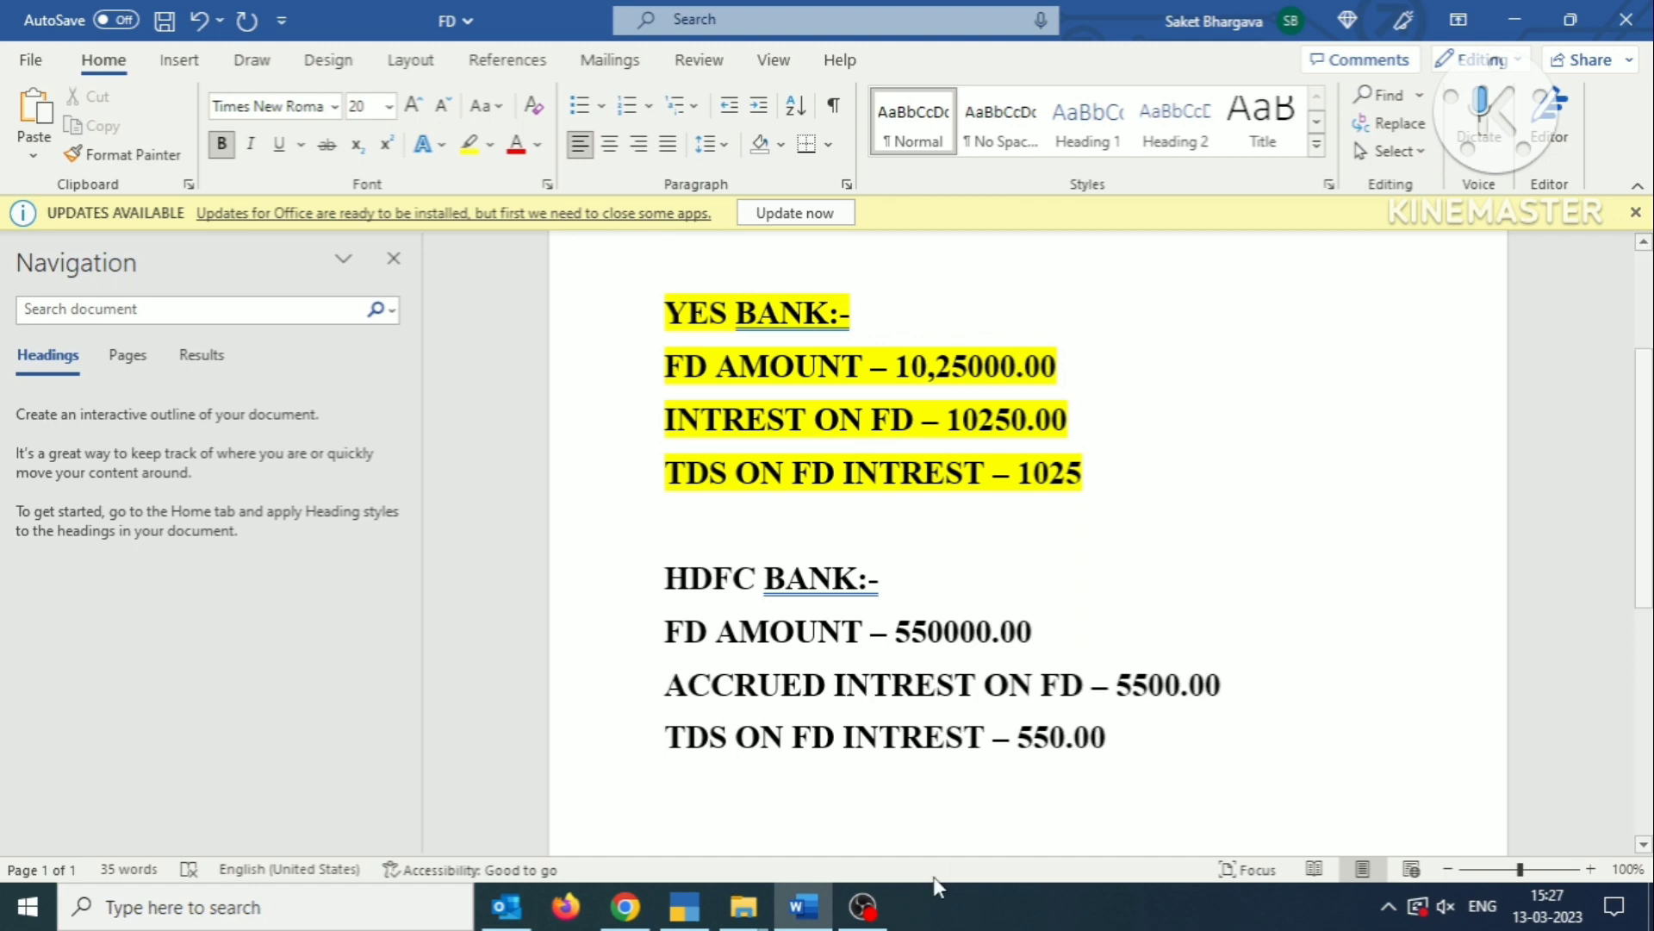
Switch to TallyPrime and start a payment voucher dated 1-Apr-22.
click(697, 918)
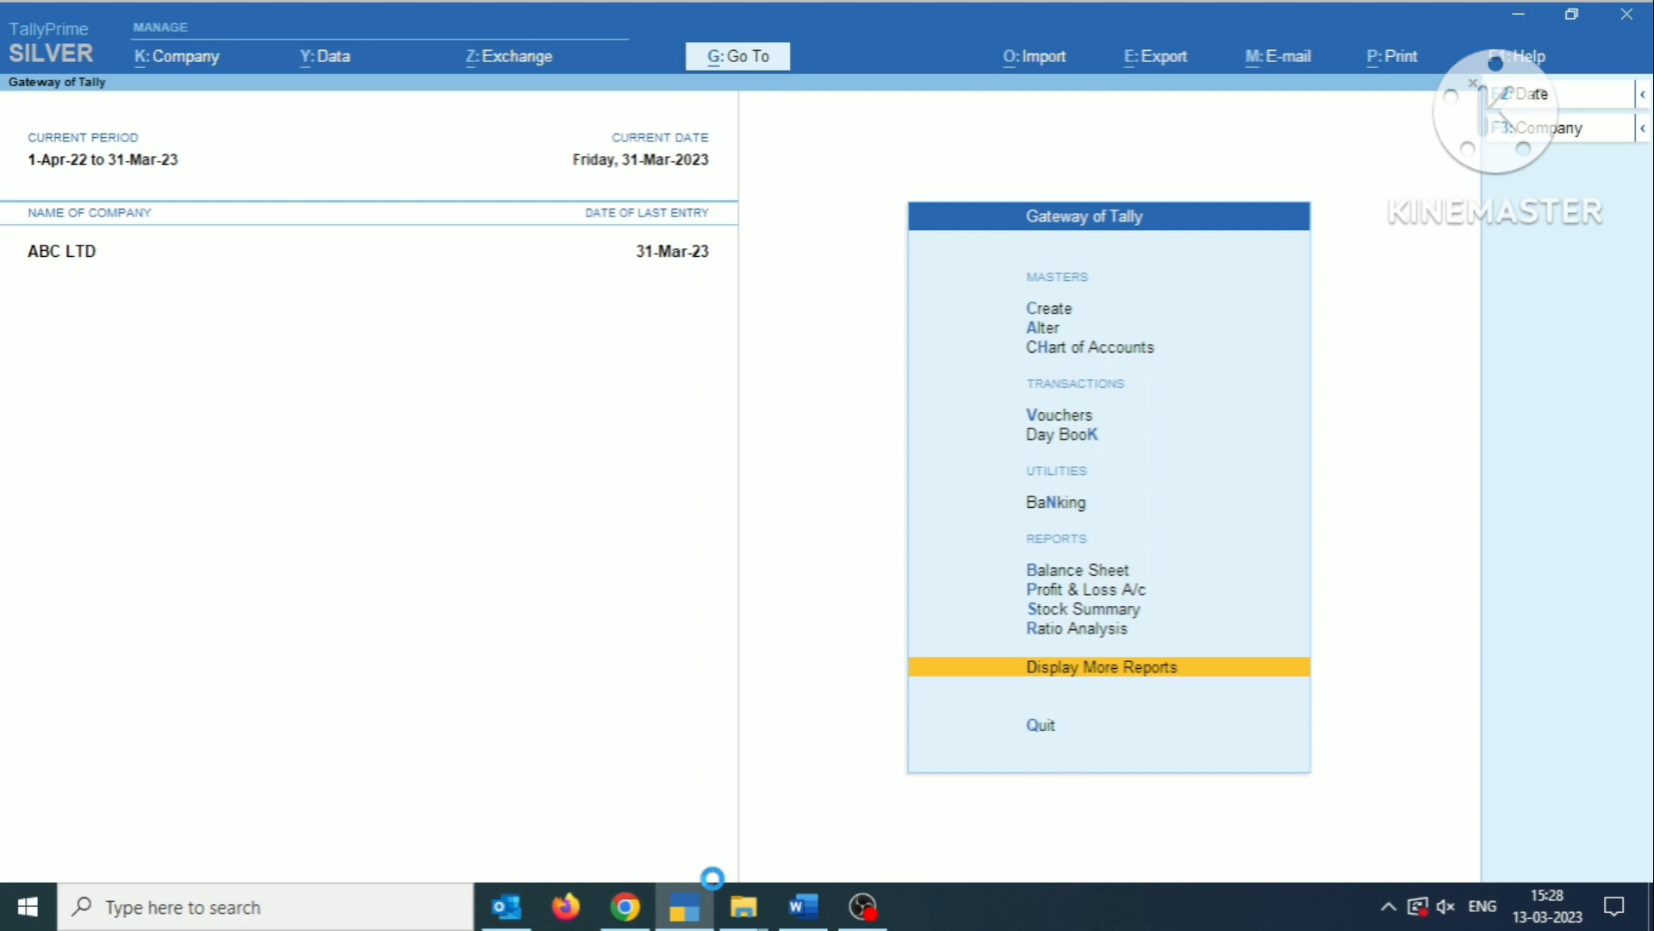
key(v)
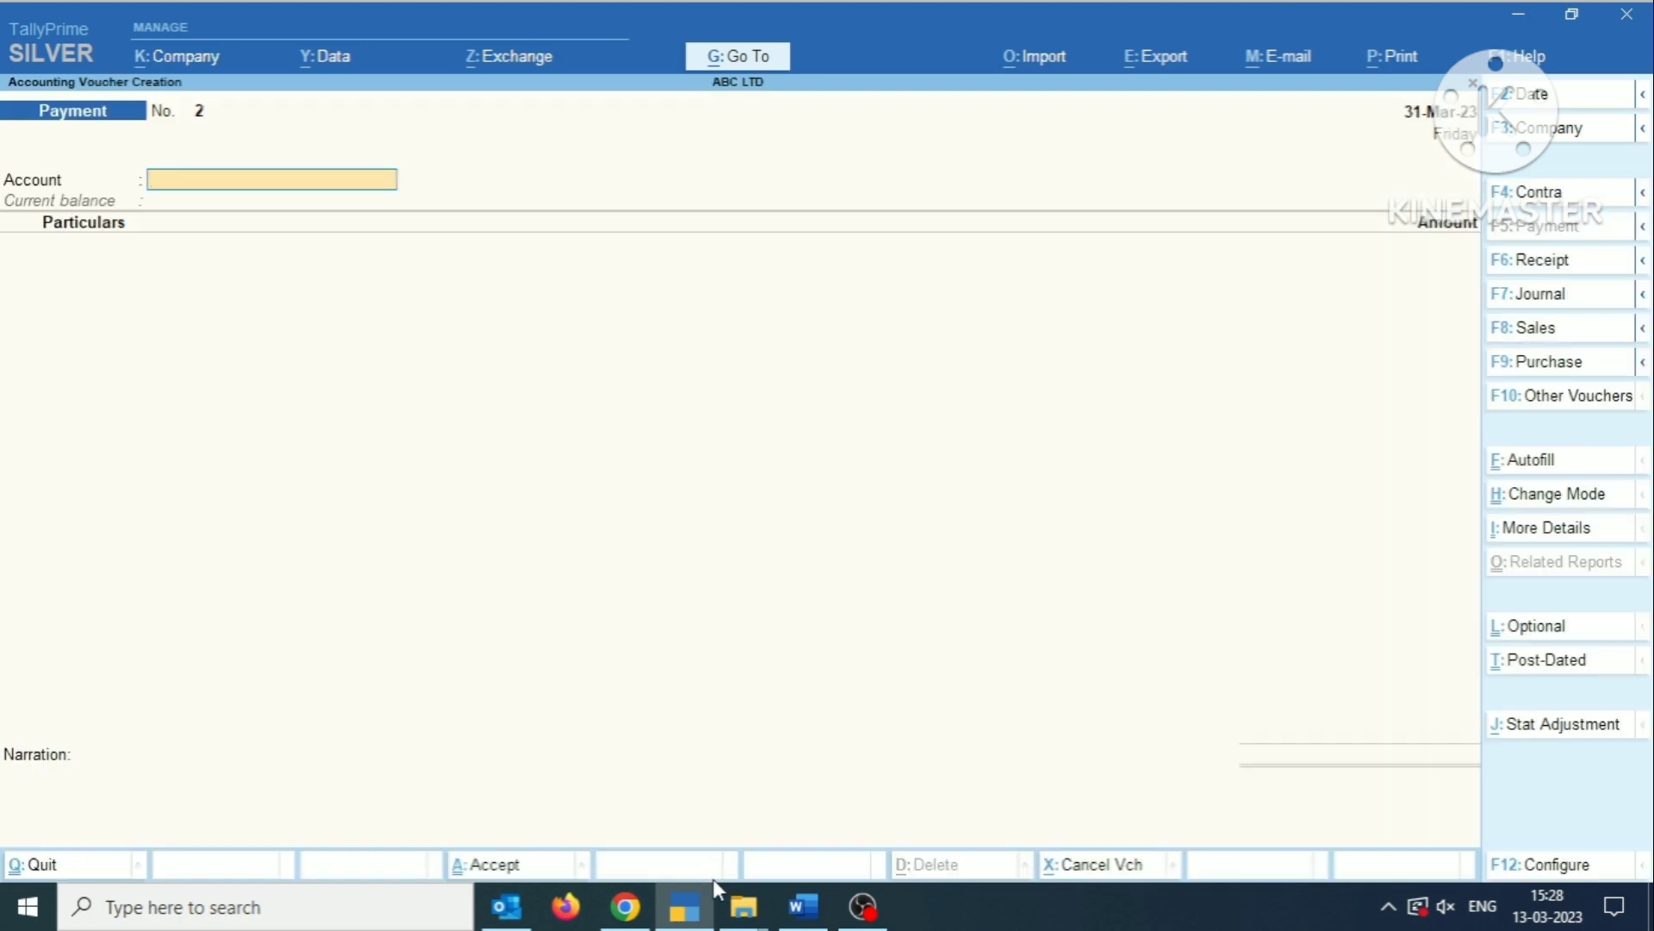
key(F2)
text(1.4)
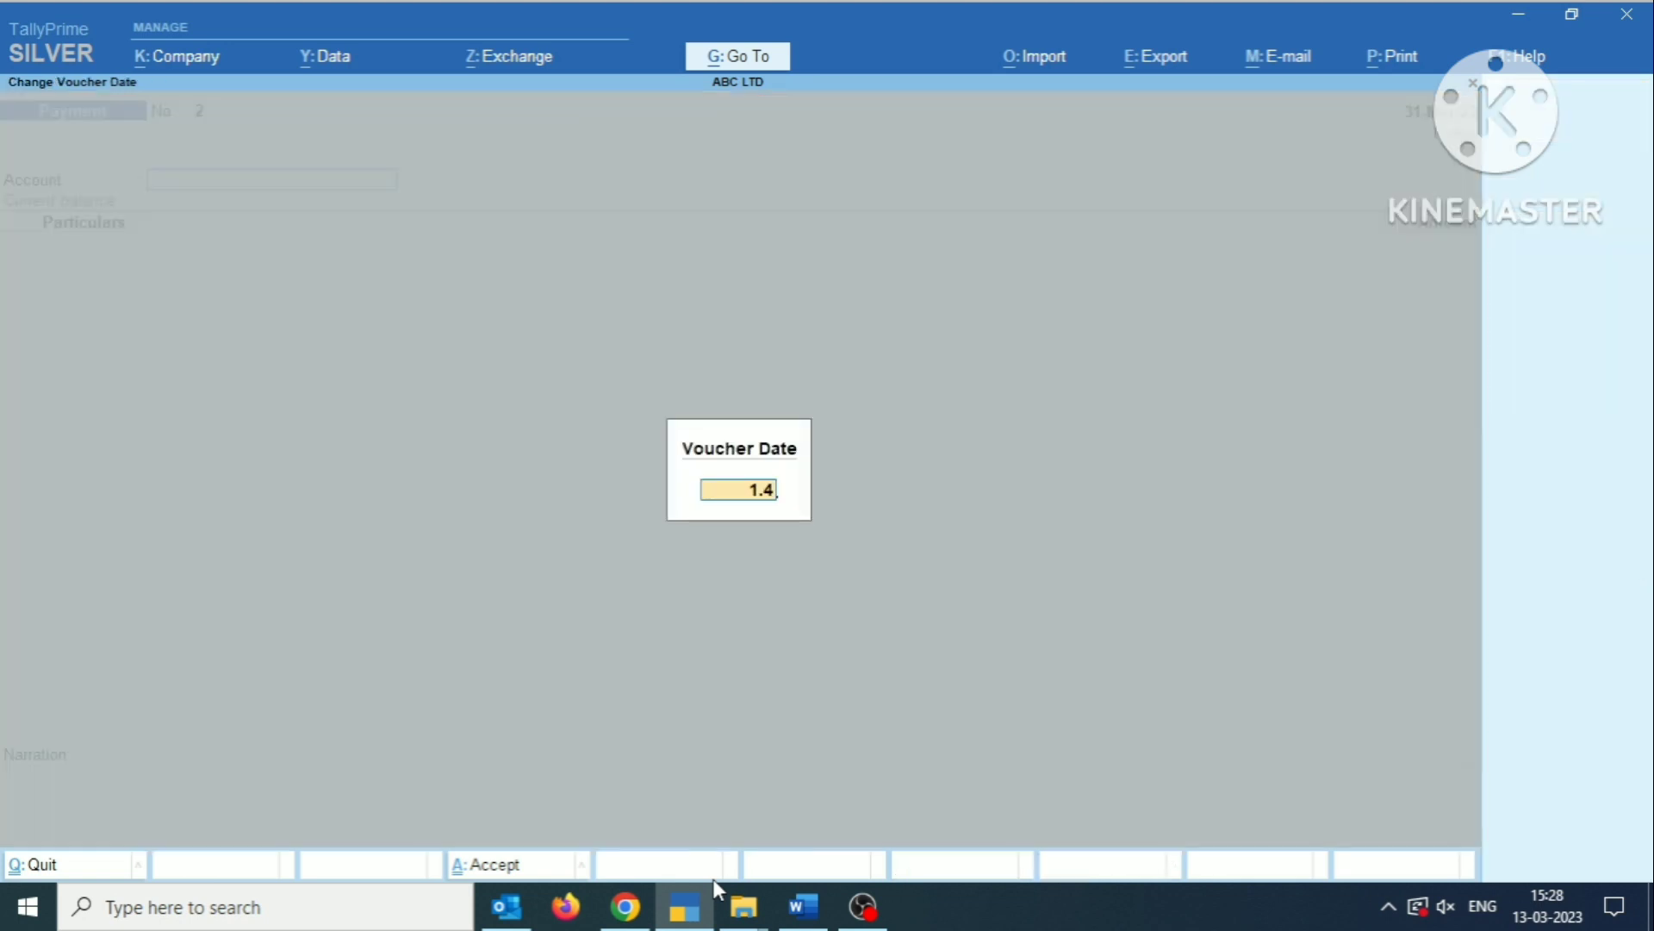
text(.22)
key(Return)
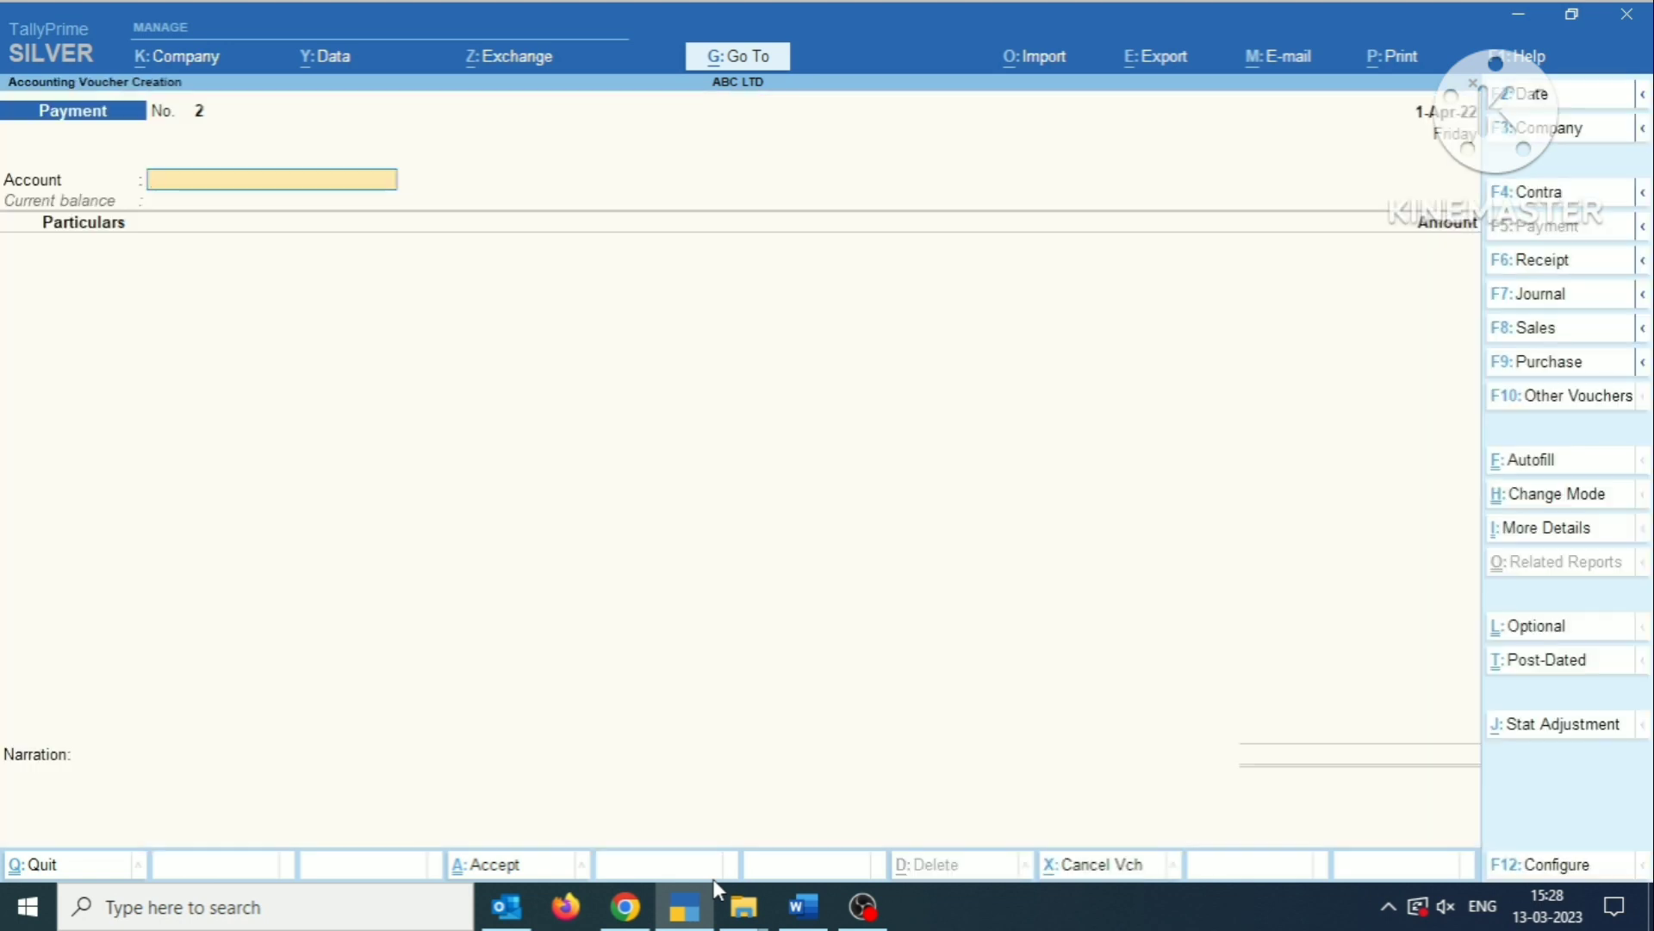
Choose YES BANK as the payment account and open the FD IN YEA BNAK ledger for alteration from the particulars.
text(YES)
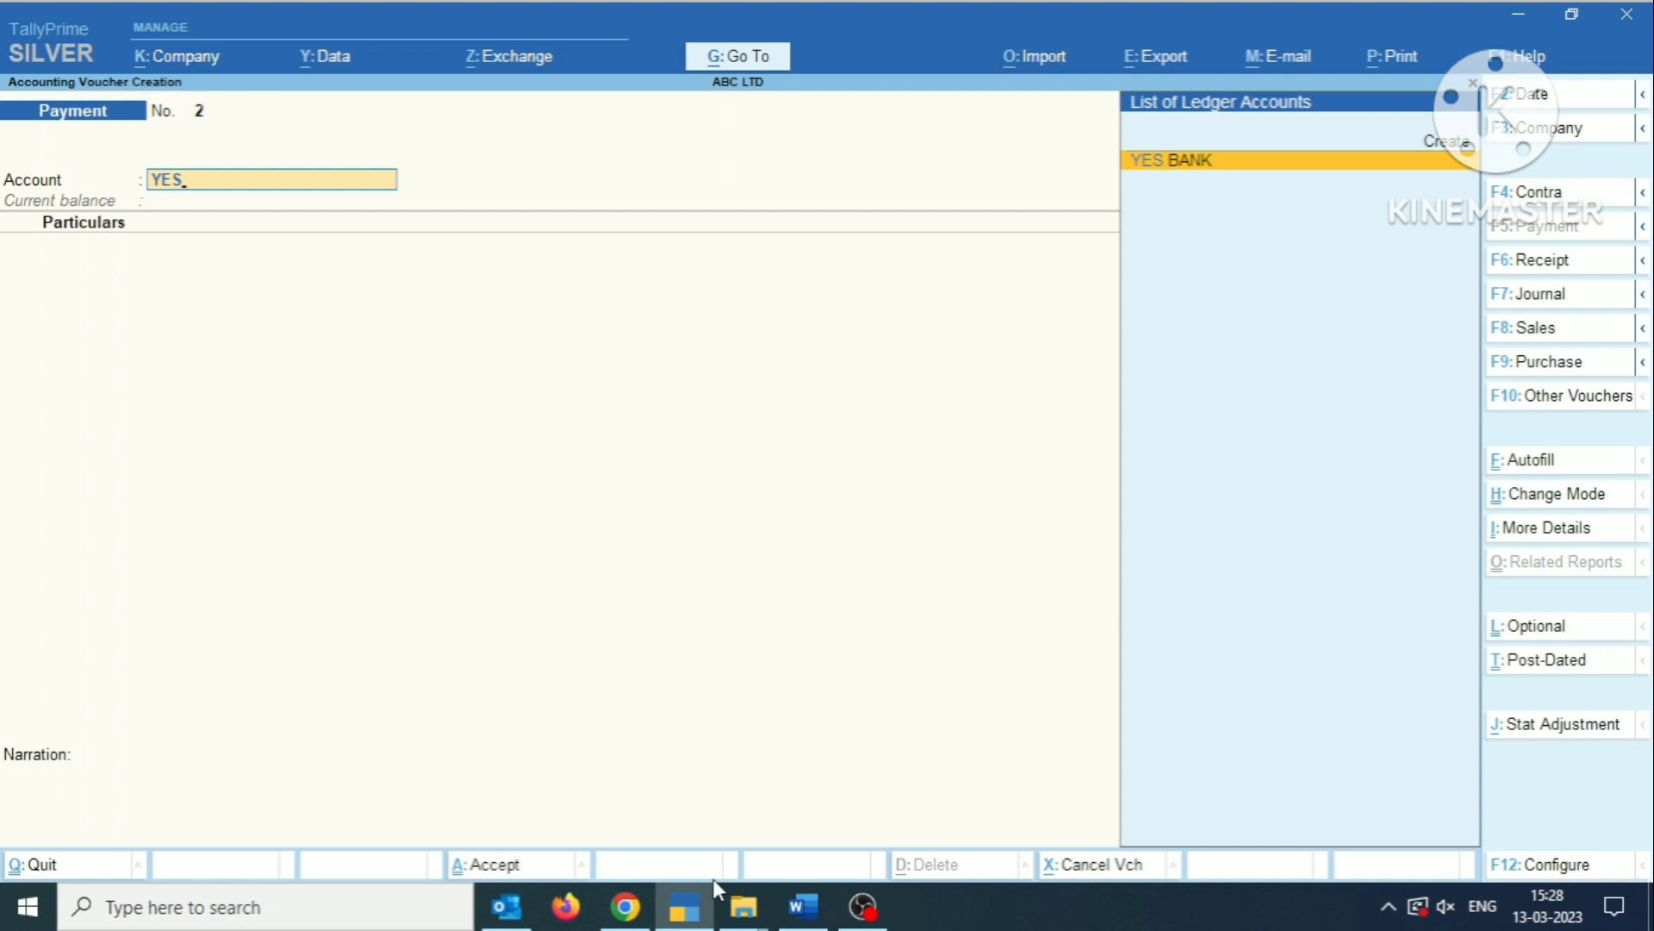
key(Return)
text(F)
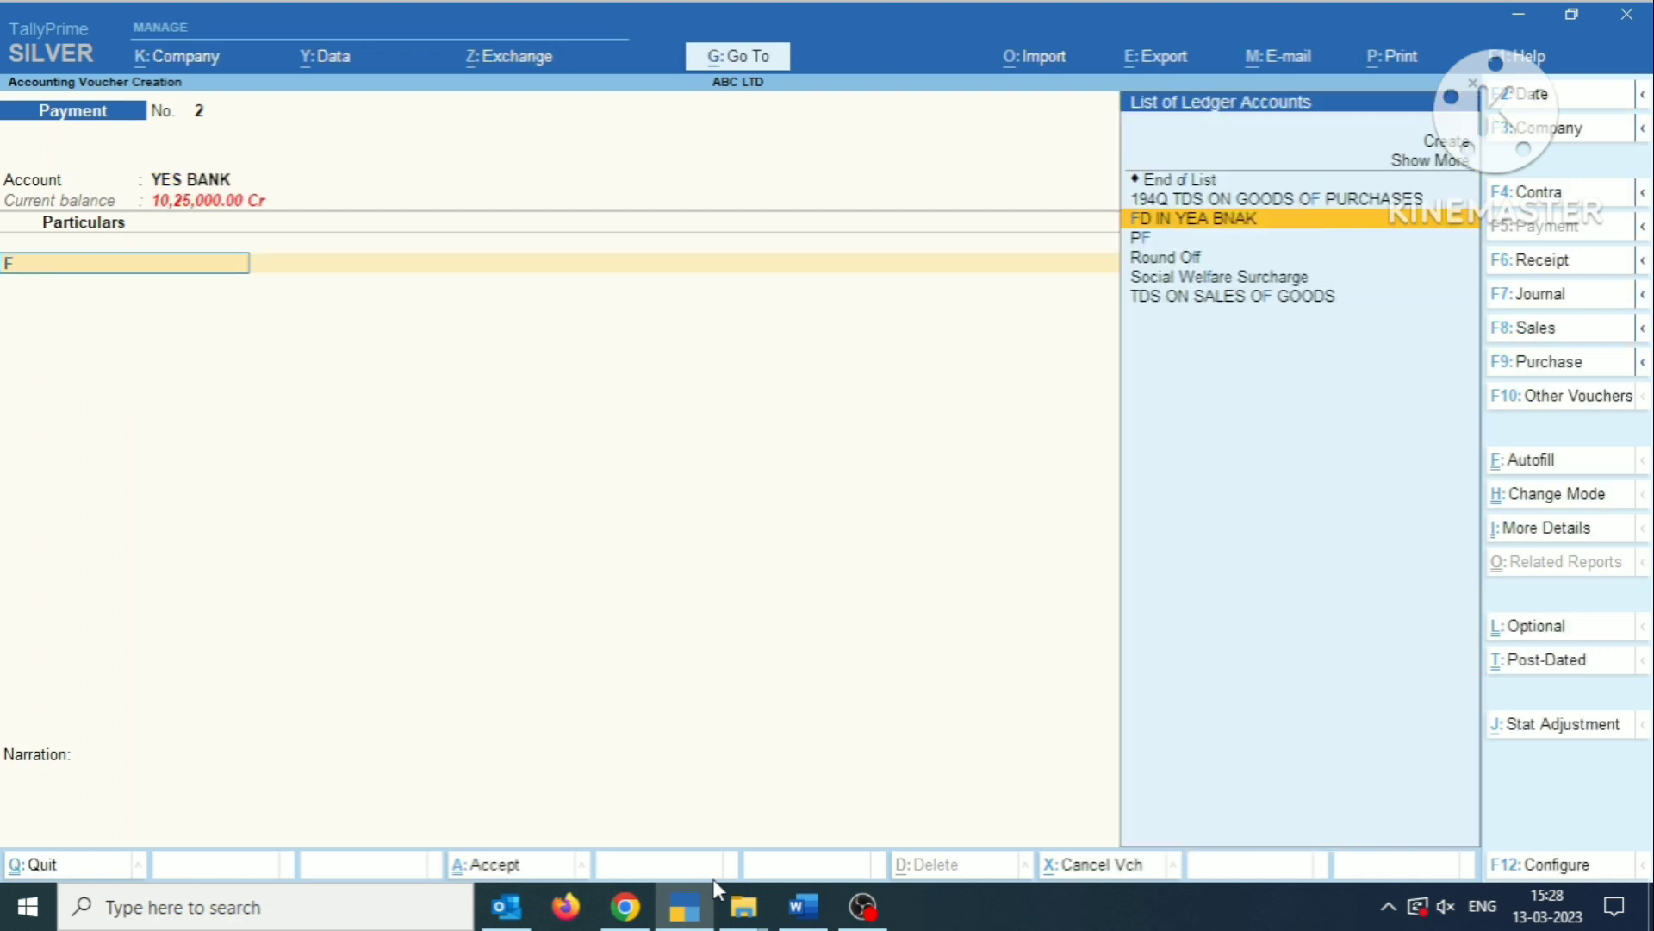
key(BackSpace)
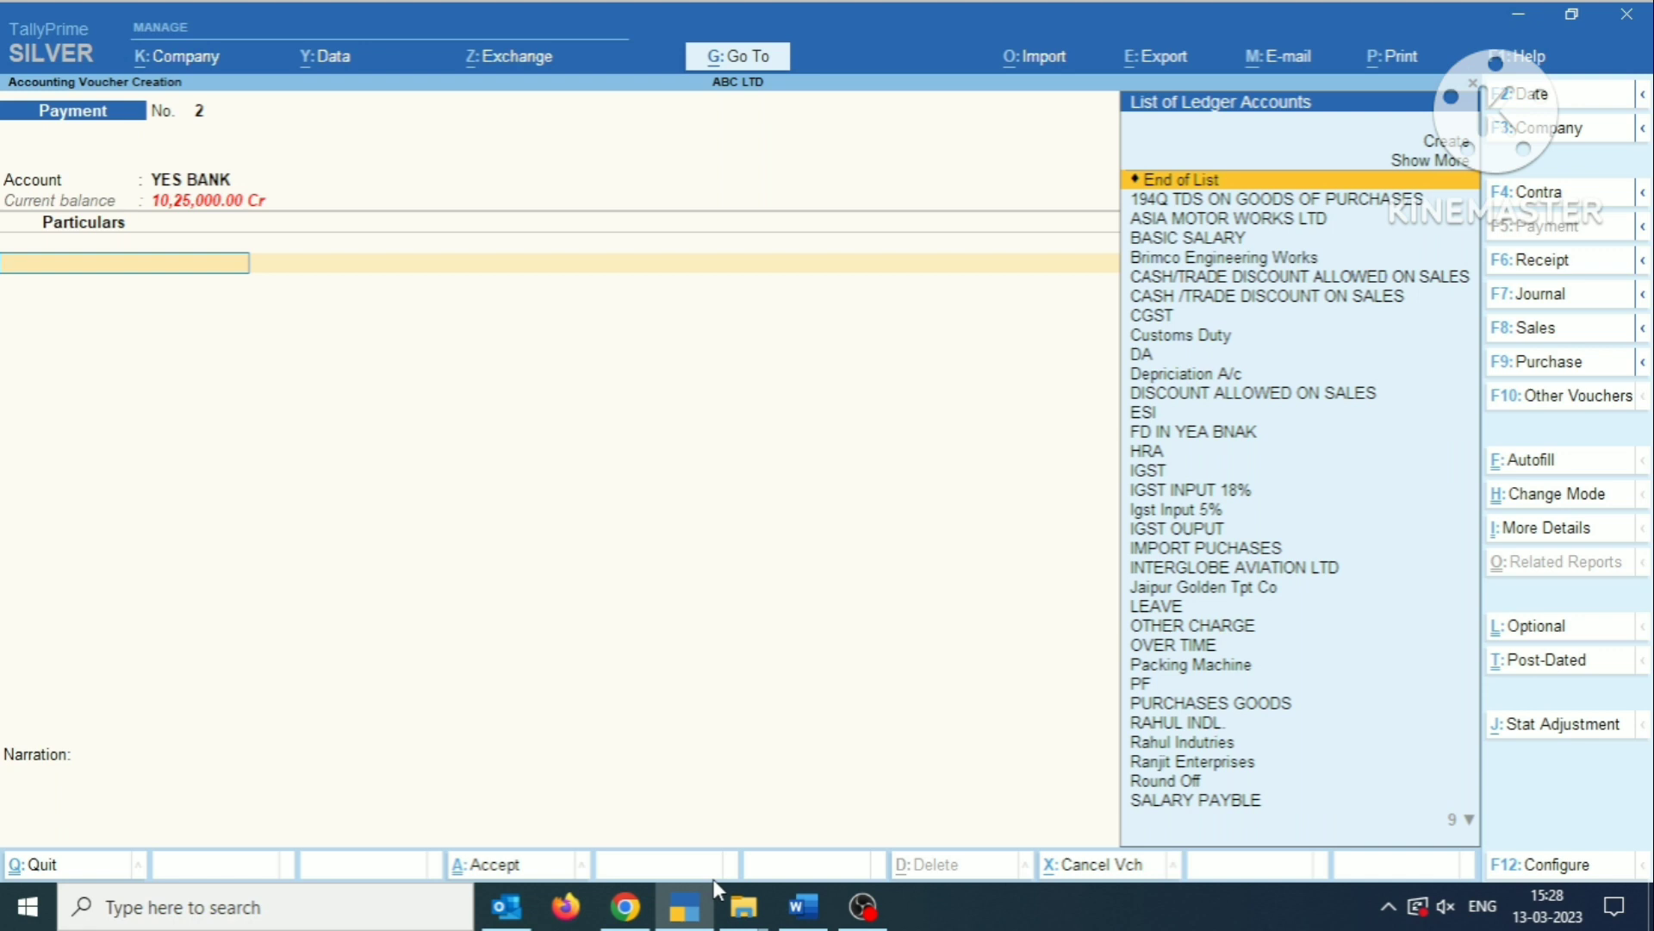
text(F)
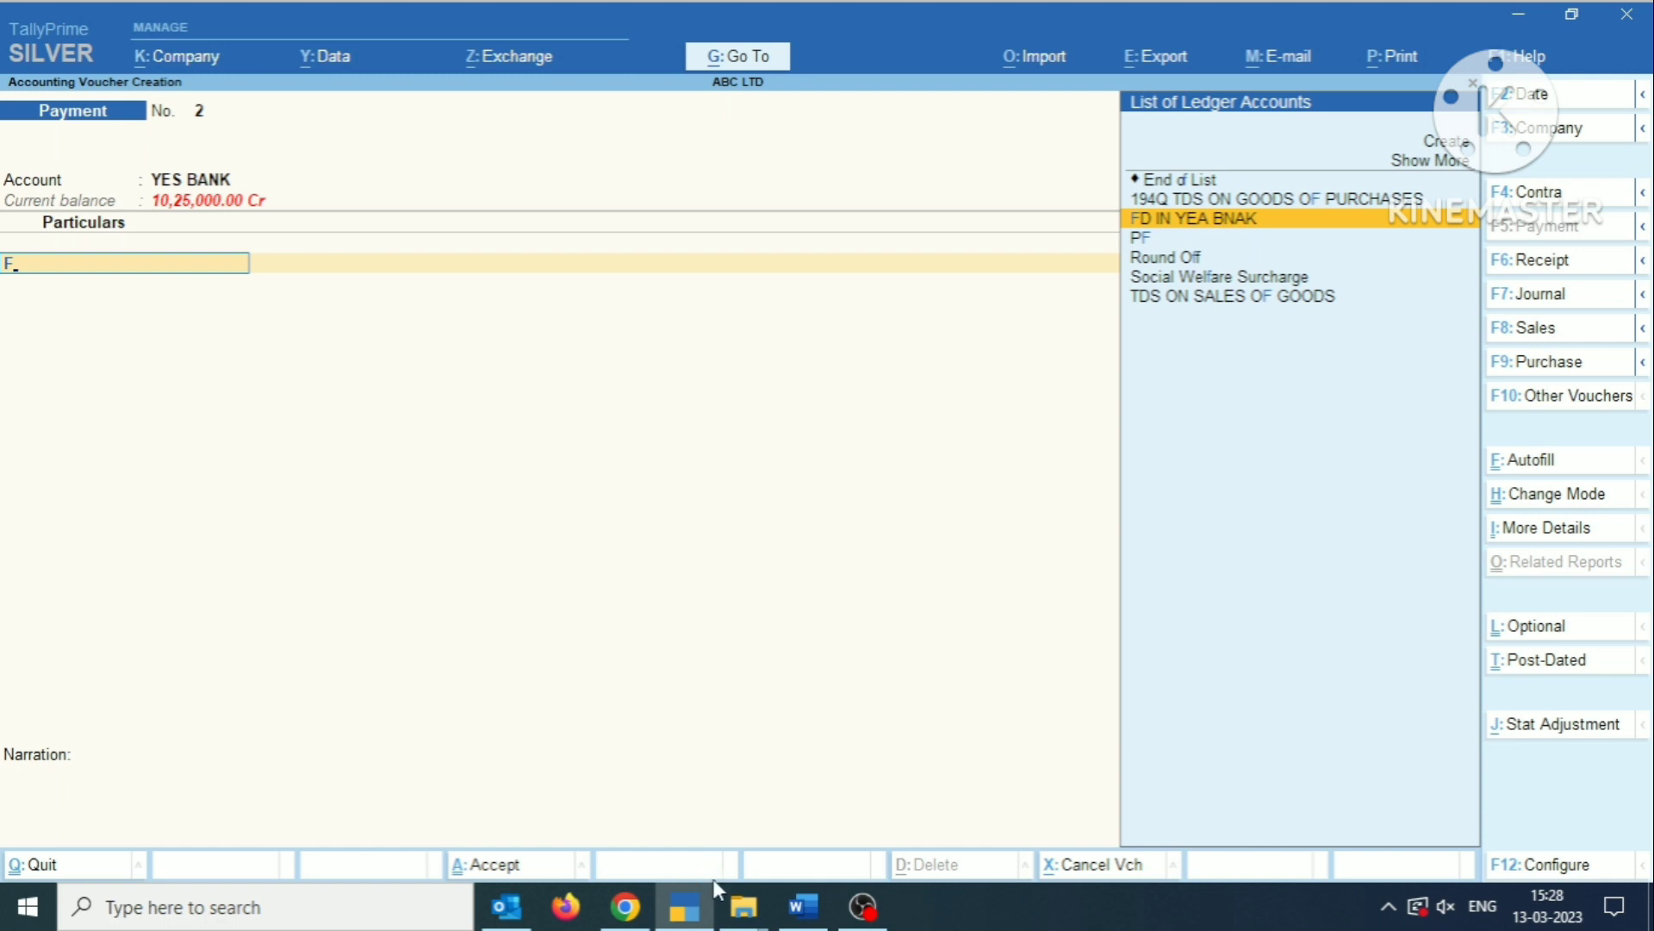
key(Return)
key(BackSpace)
key(ctrl+Return)
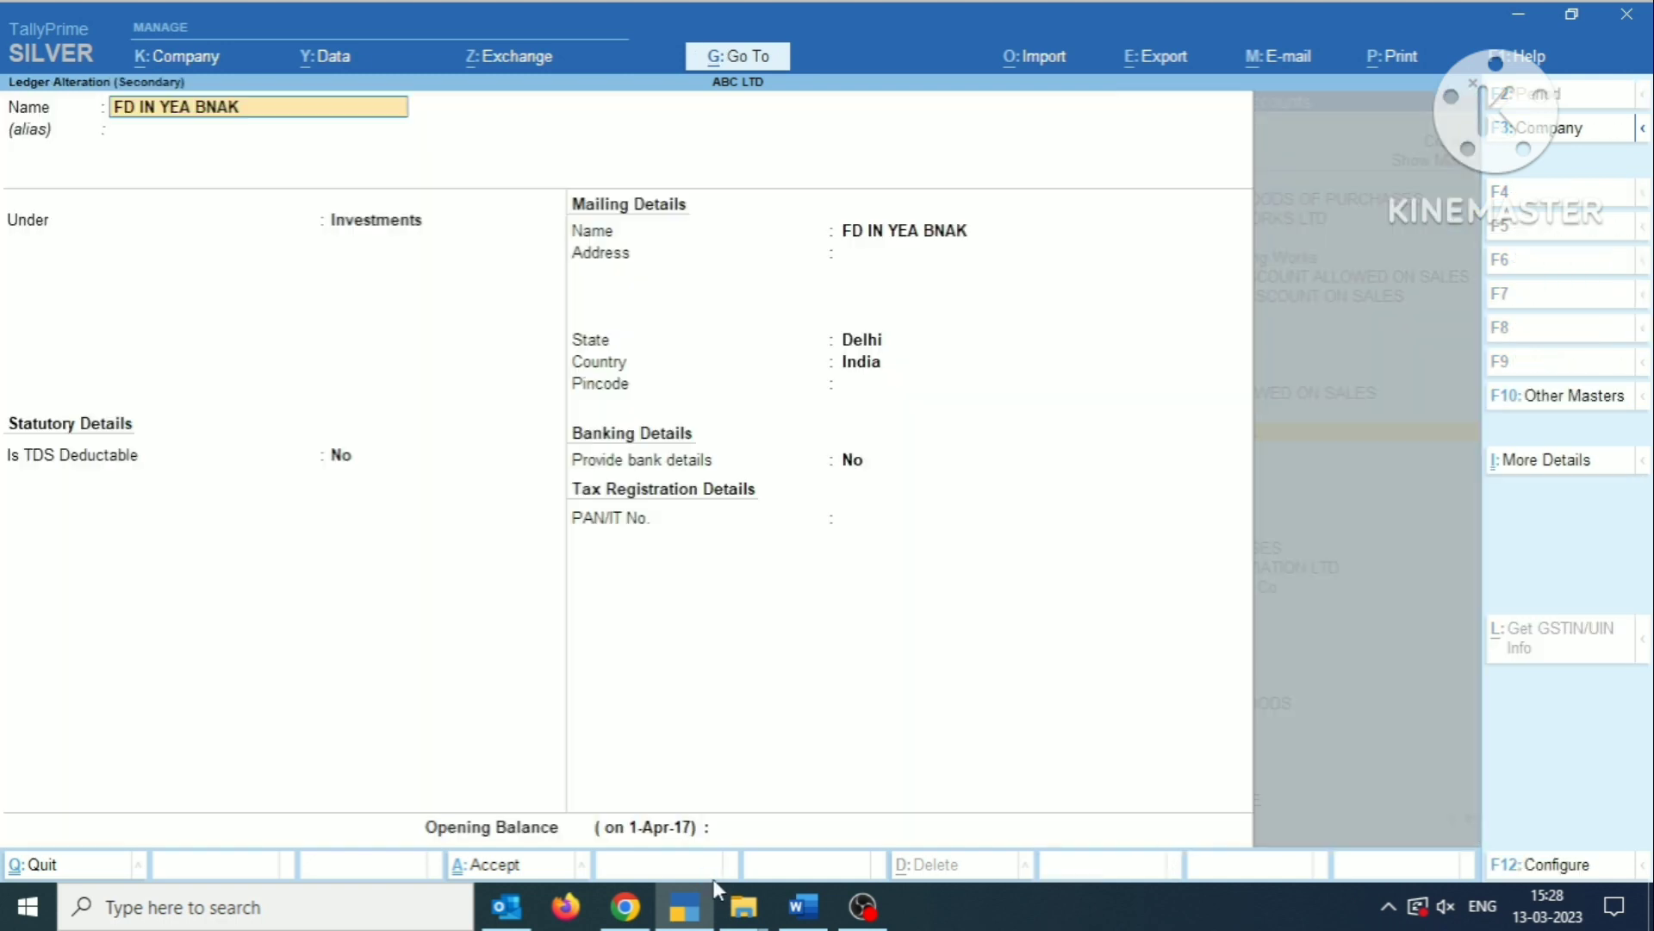
Correct the ledger's name to FD IN YES BANK.
key(BackSpace)
key(BackSpace)
key(BackSpace)
key(BackSpace)
key(BackSpace)
key(BackSpace)
key(BackSpace)
key(BackSpace)
text(YES)
key(BackSpace)
key(BackSpace)
key(BackSpace)
text(YES BANK)
key(Return)
key(Return)
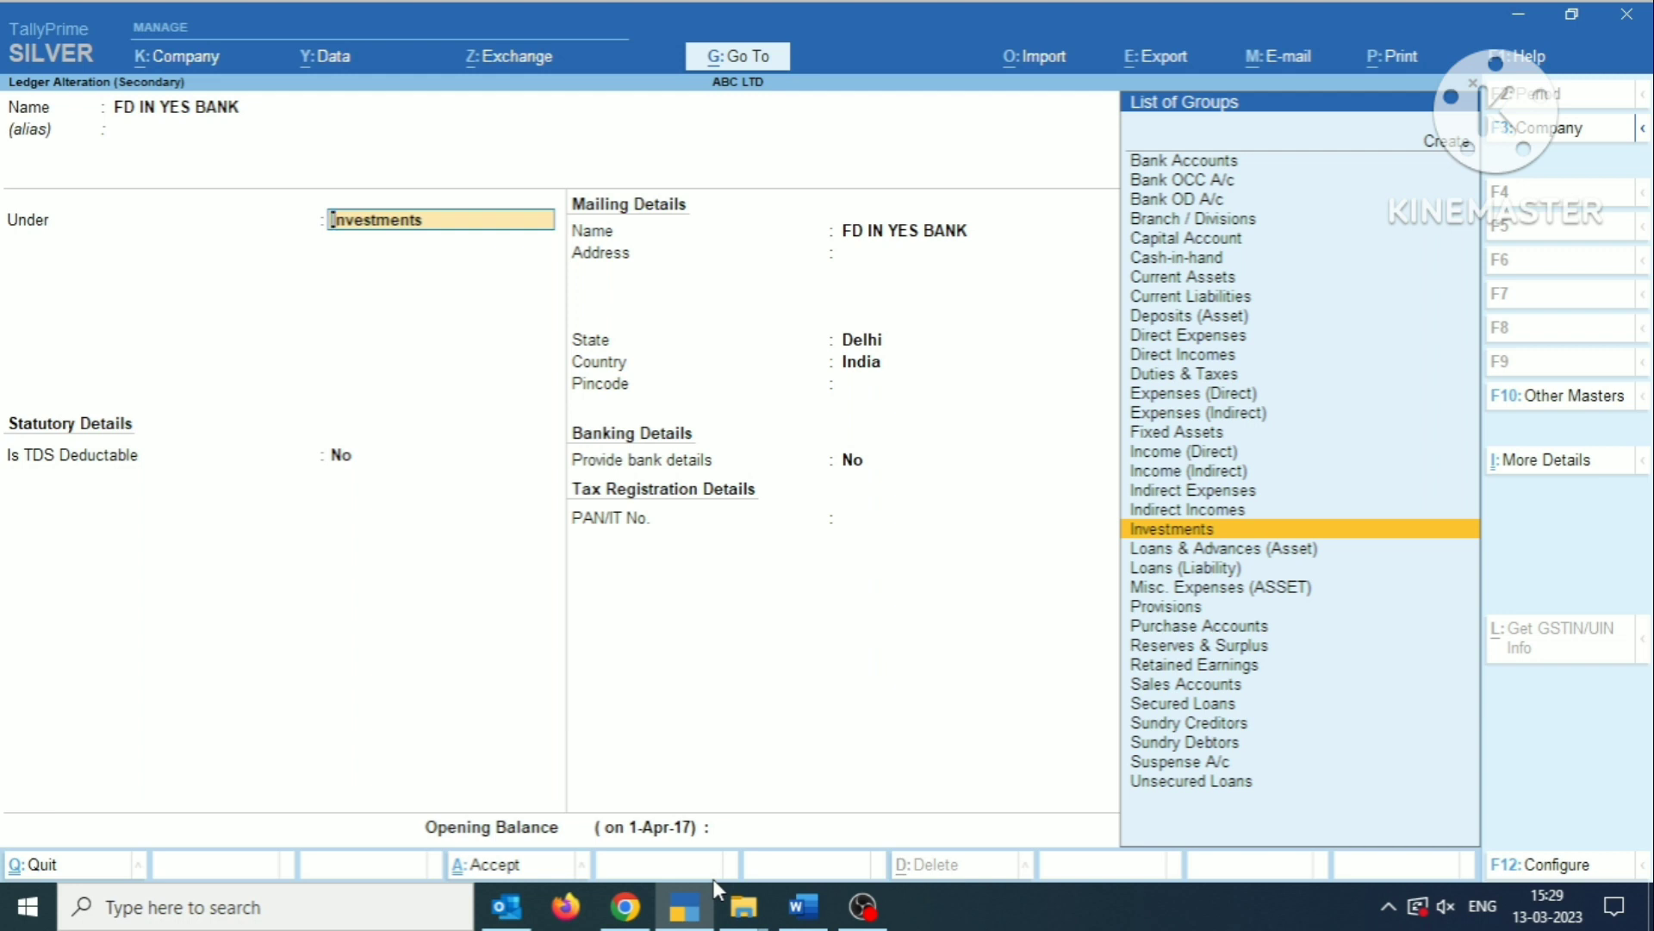
Create a group named FD IN YES BANK under Investments and assign it as the ledger's parent group.
key(alt+c)
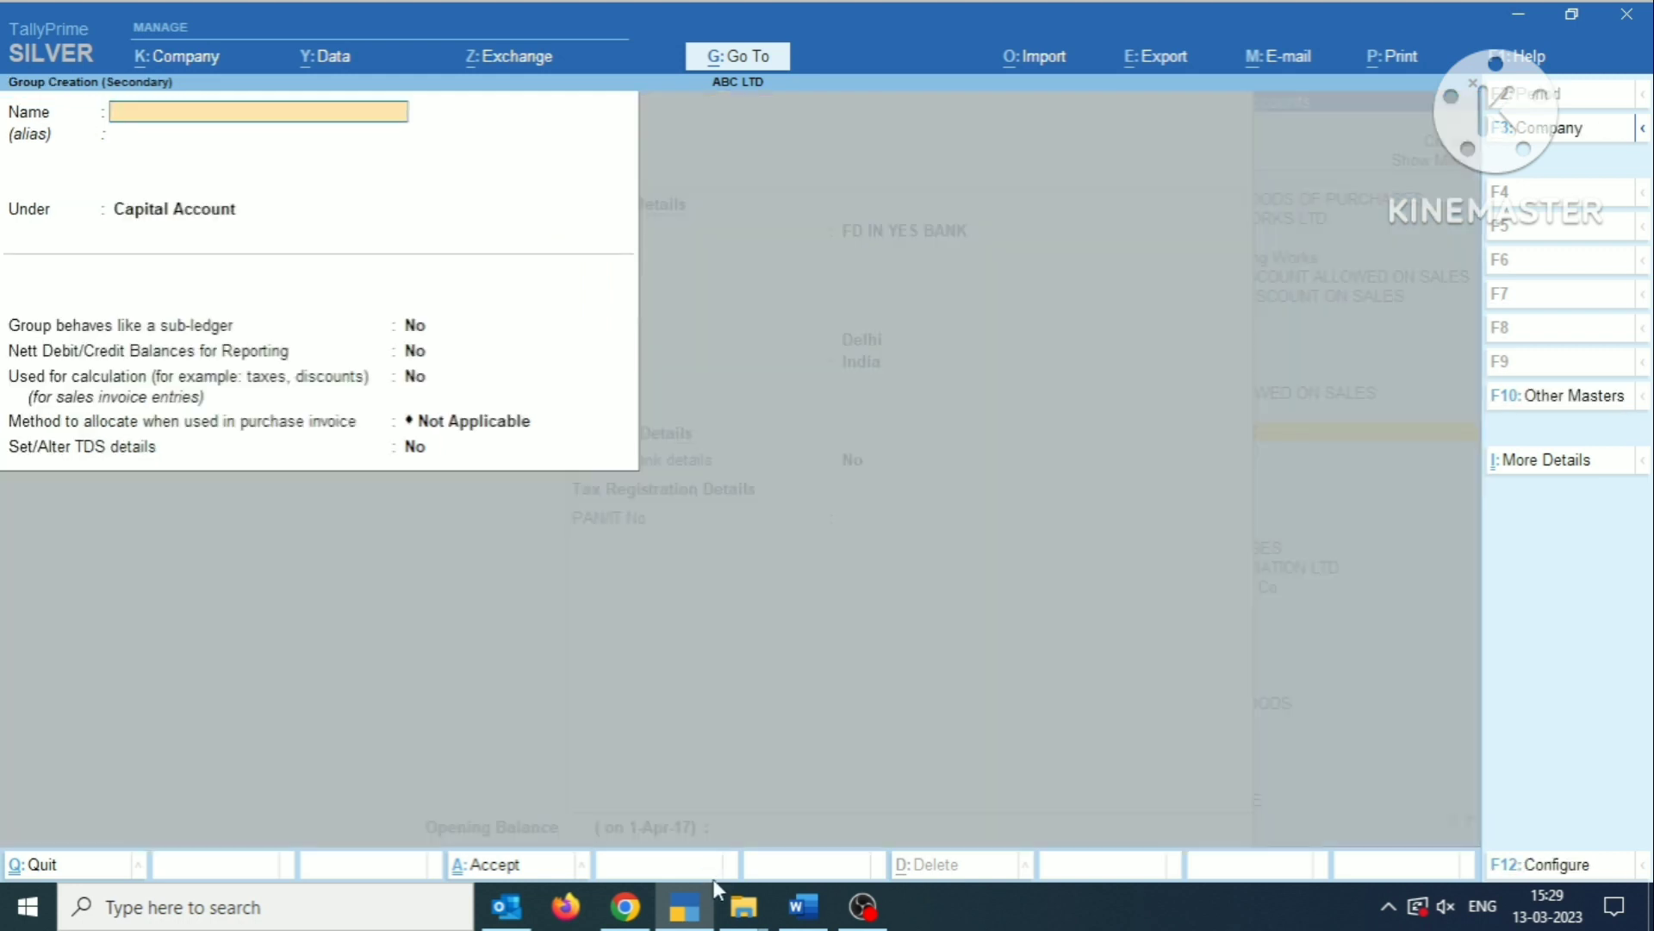
text(FD IN YES BANK)
key(Return)
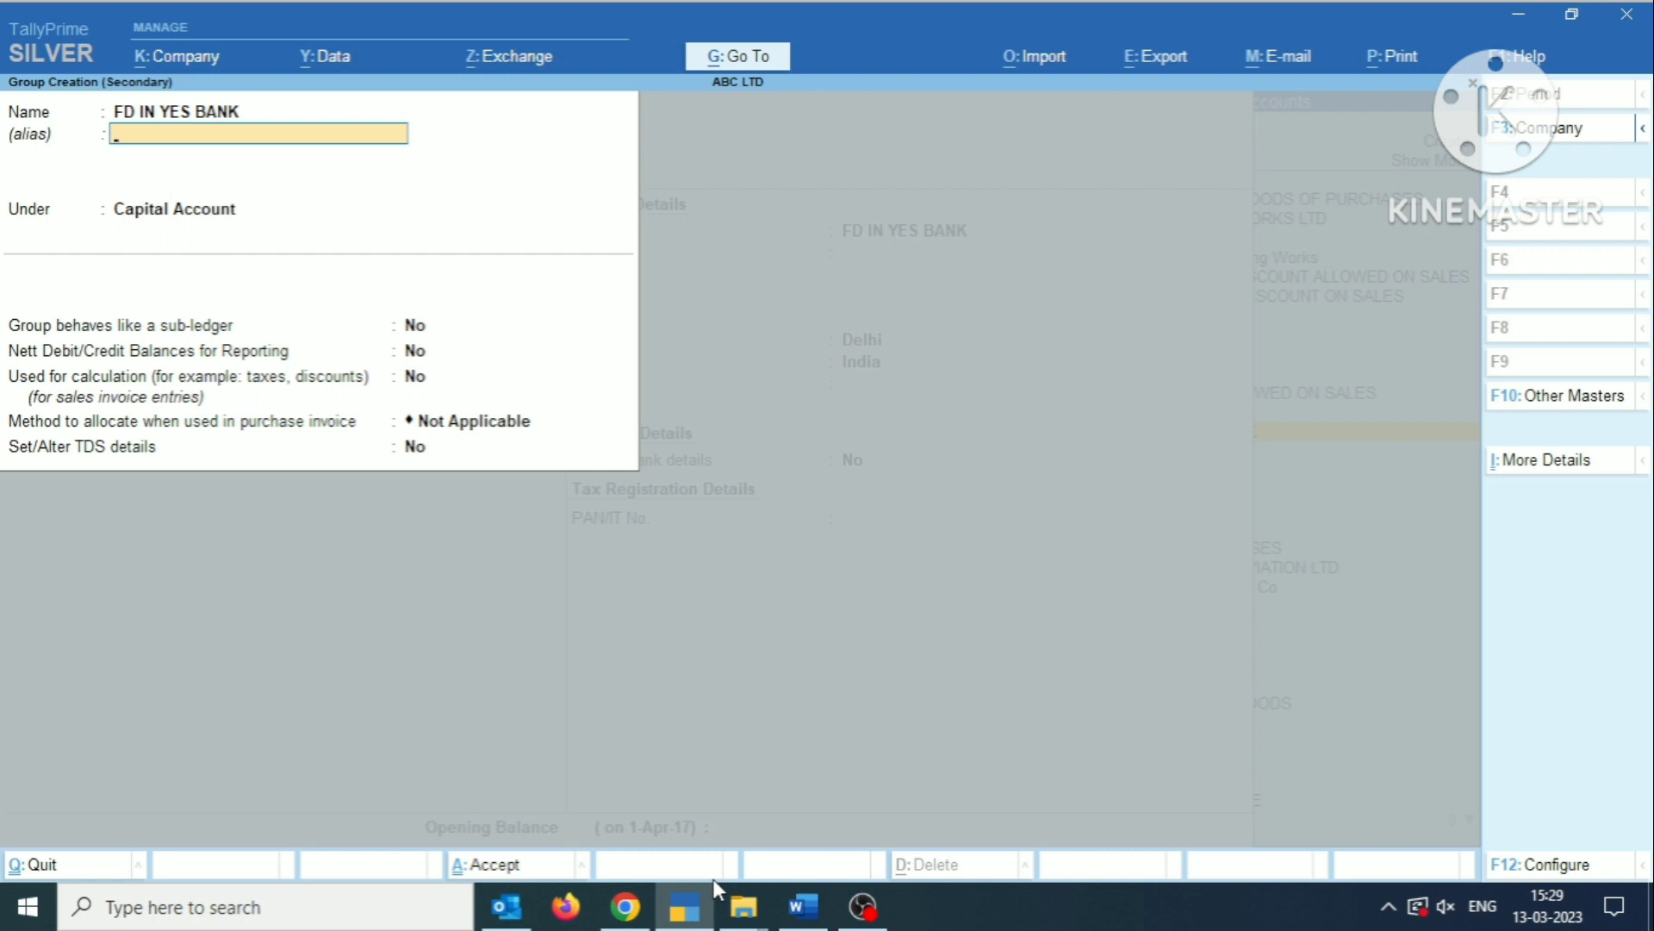
key(Return)
text(I)
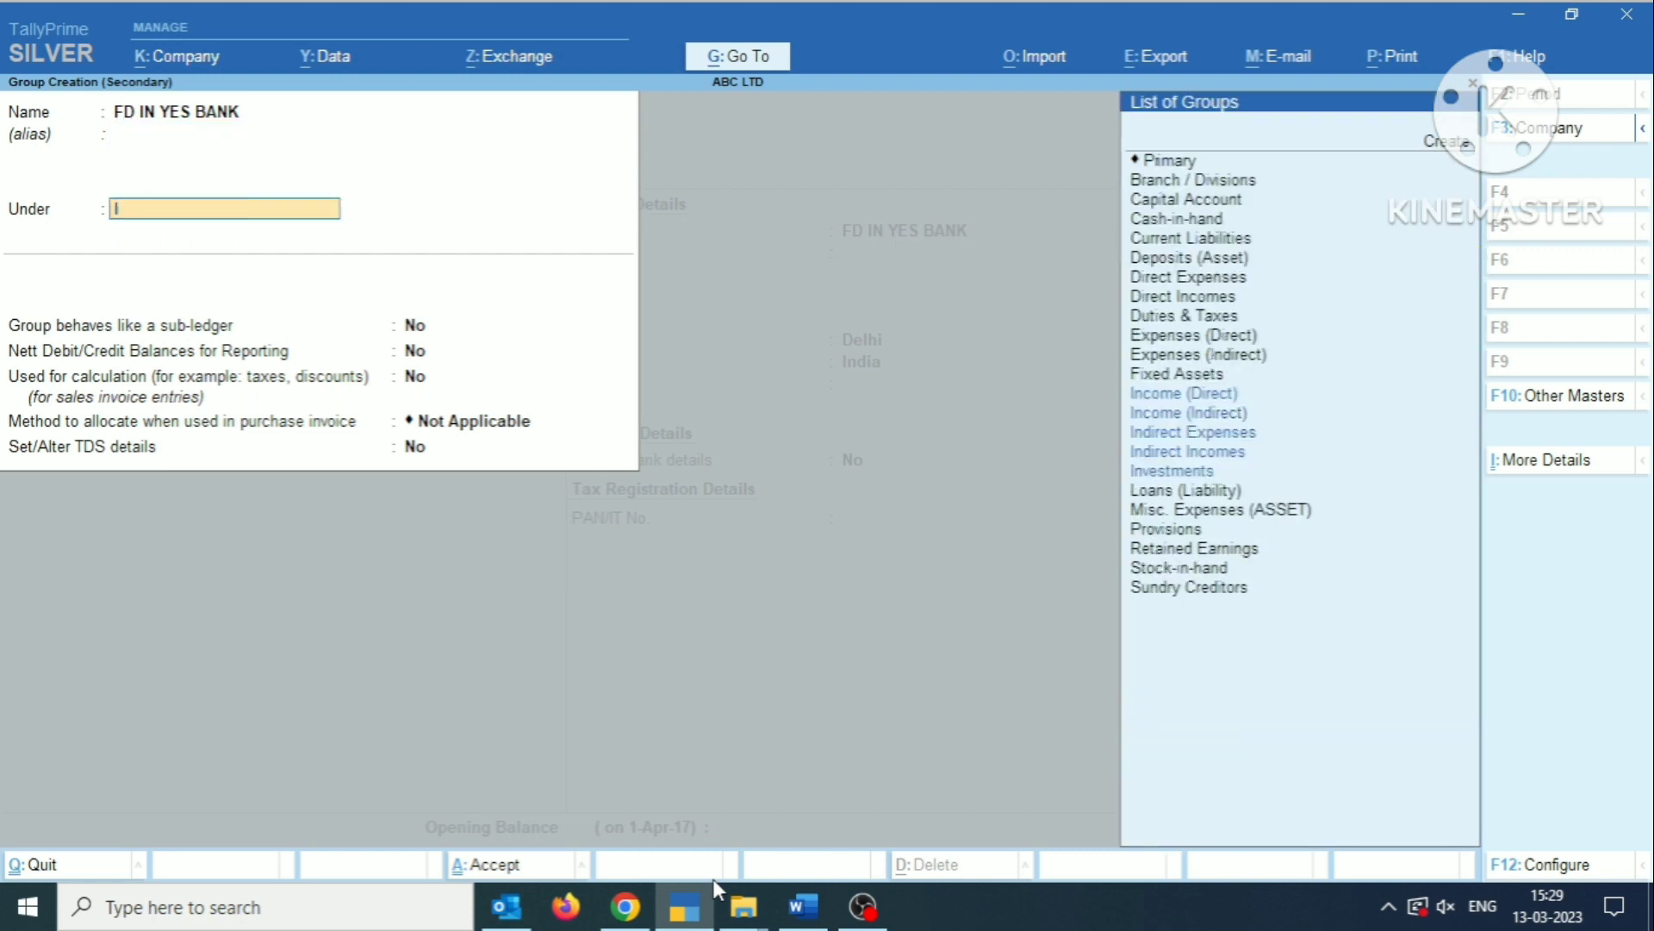
text(NVE)
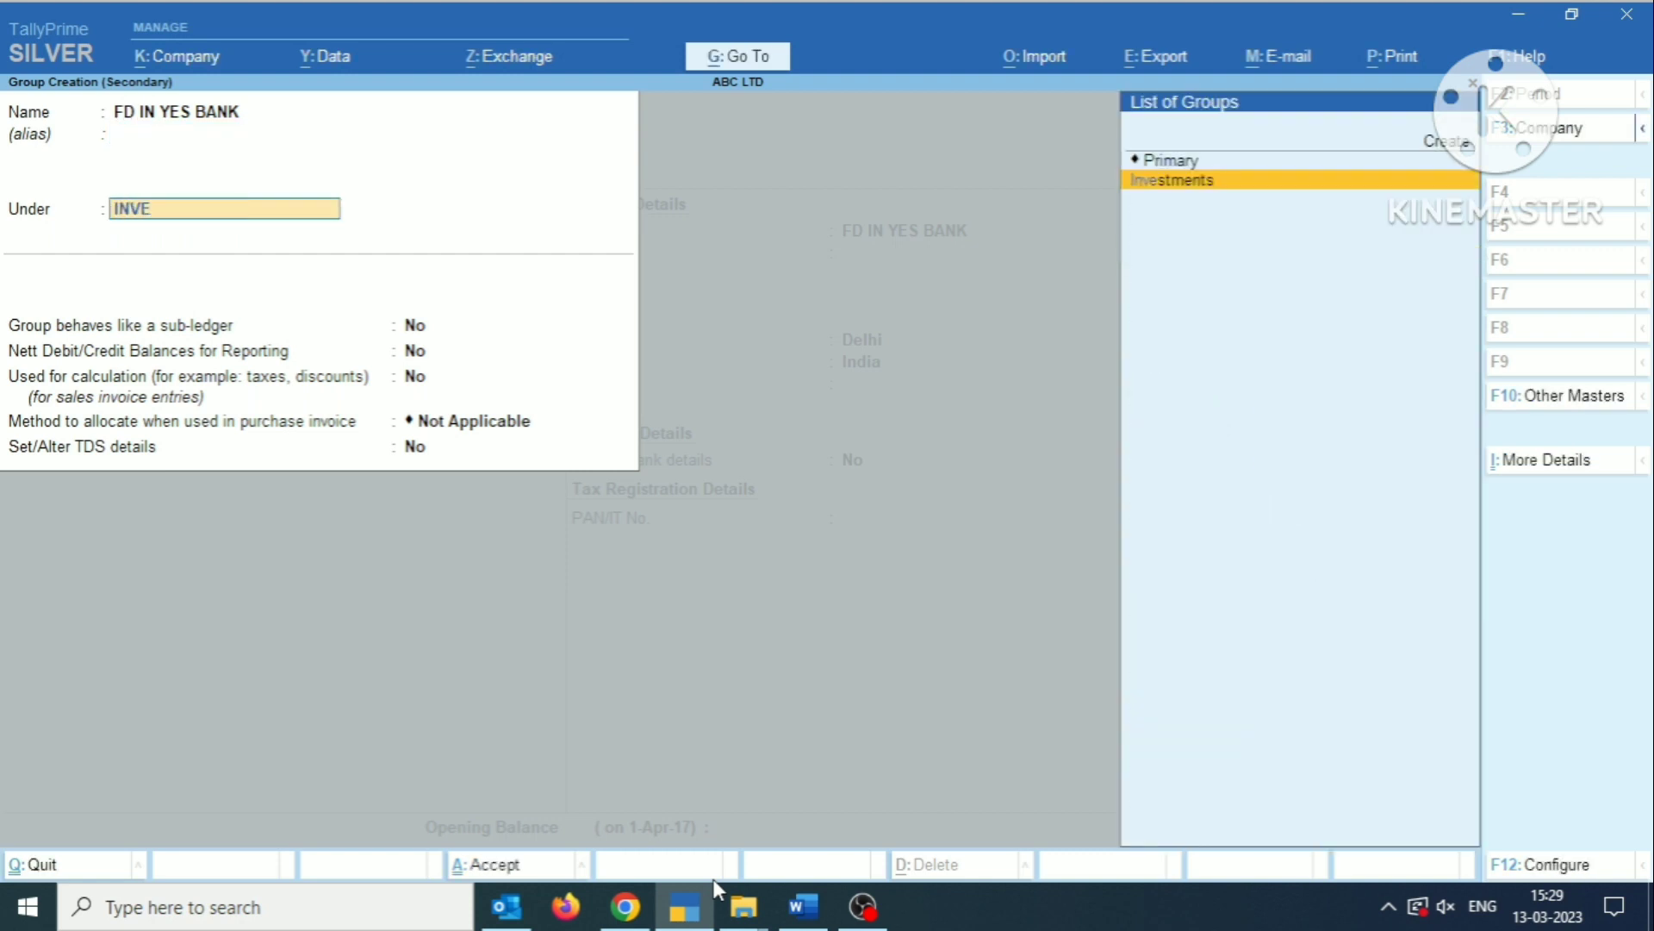
key(Return)
key(Return)
key(Return)
key(Return)
key(Return)
key(Return)
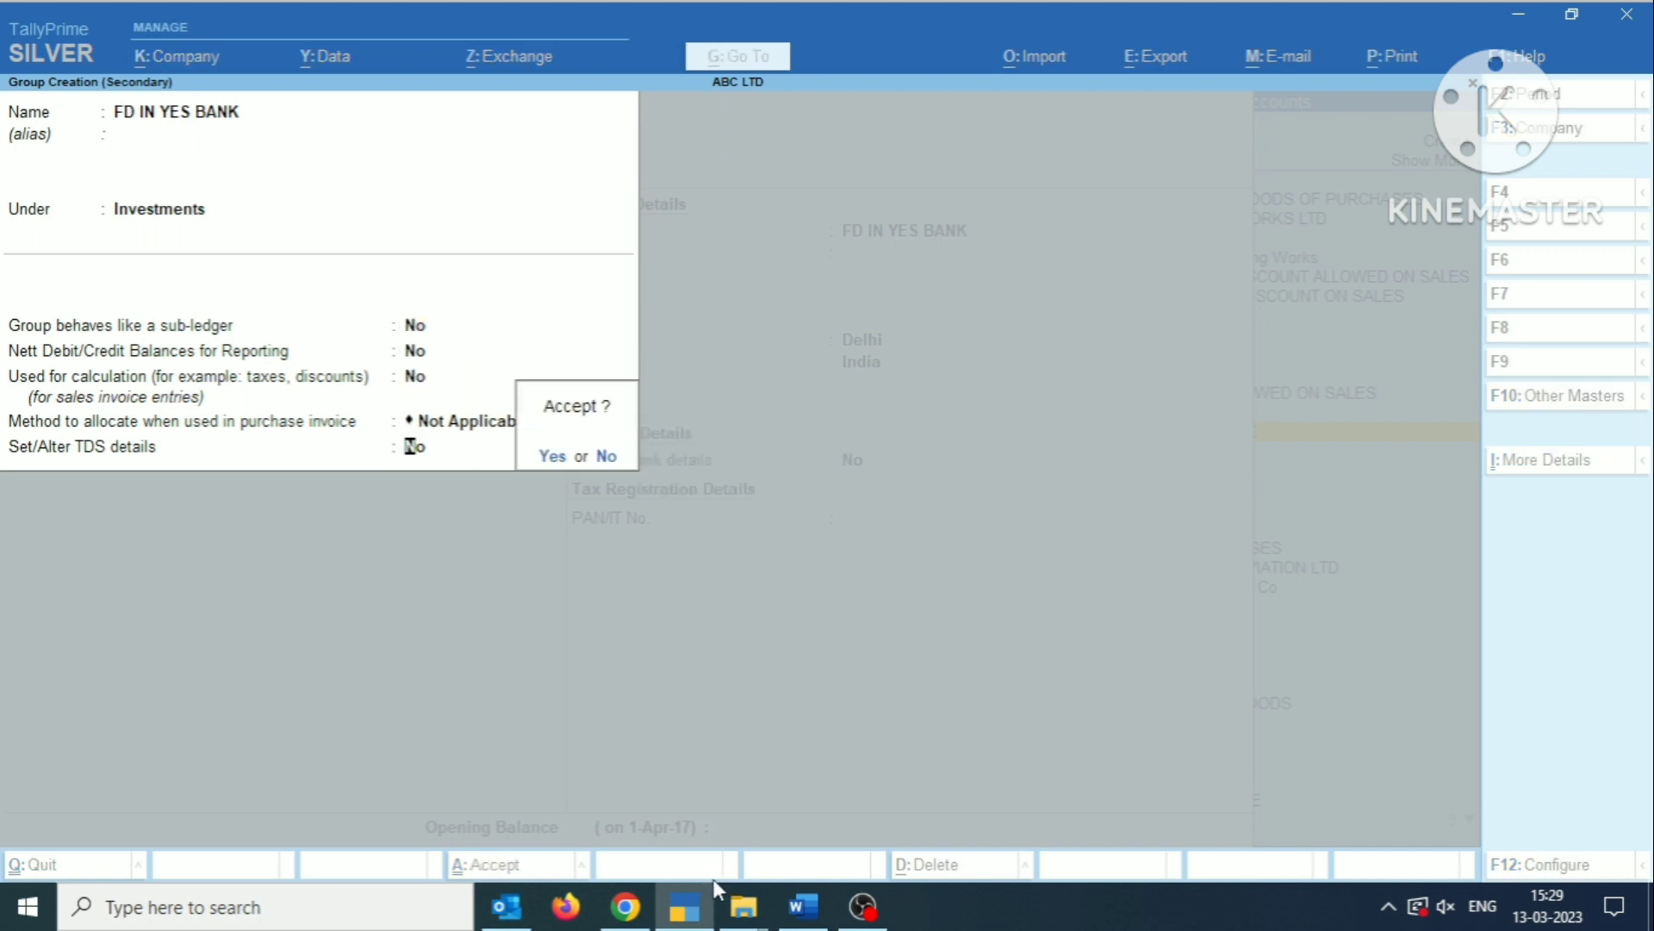
key(Return)
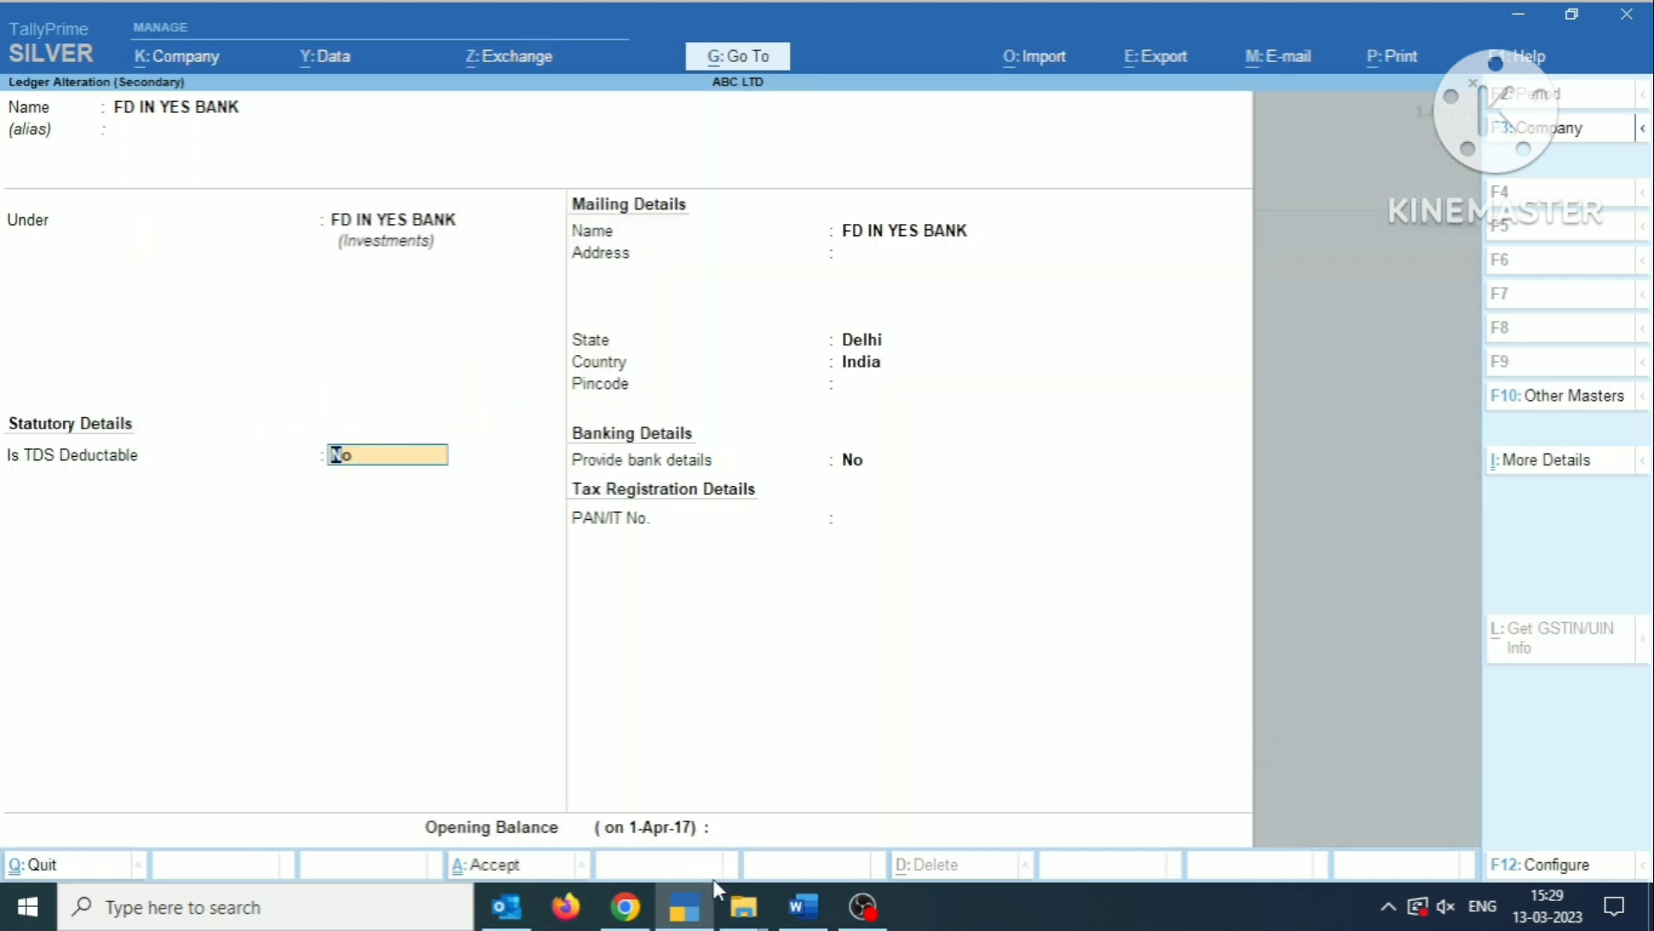
Rename the ledger as FIXED DEPOSIT followed by a hyphen and the deposit account number.
key(BackSpace)
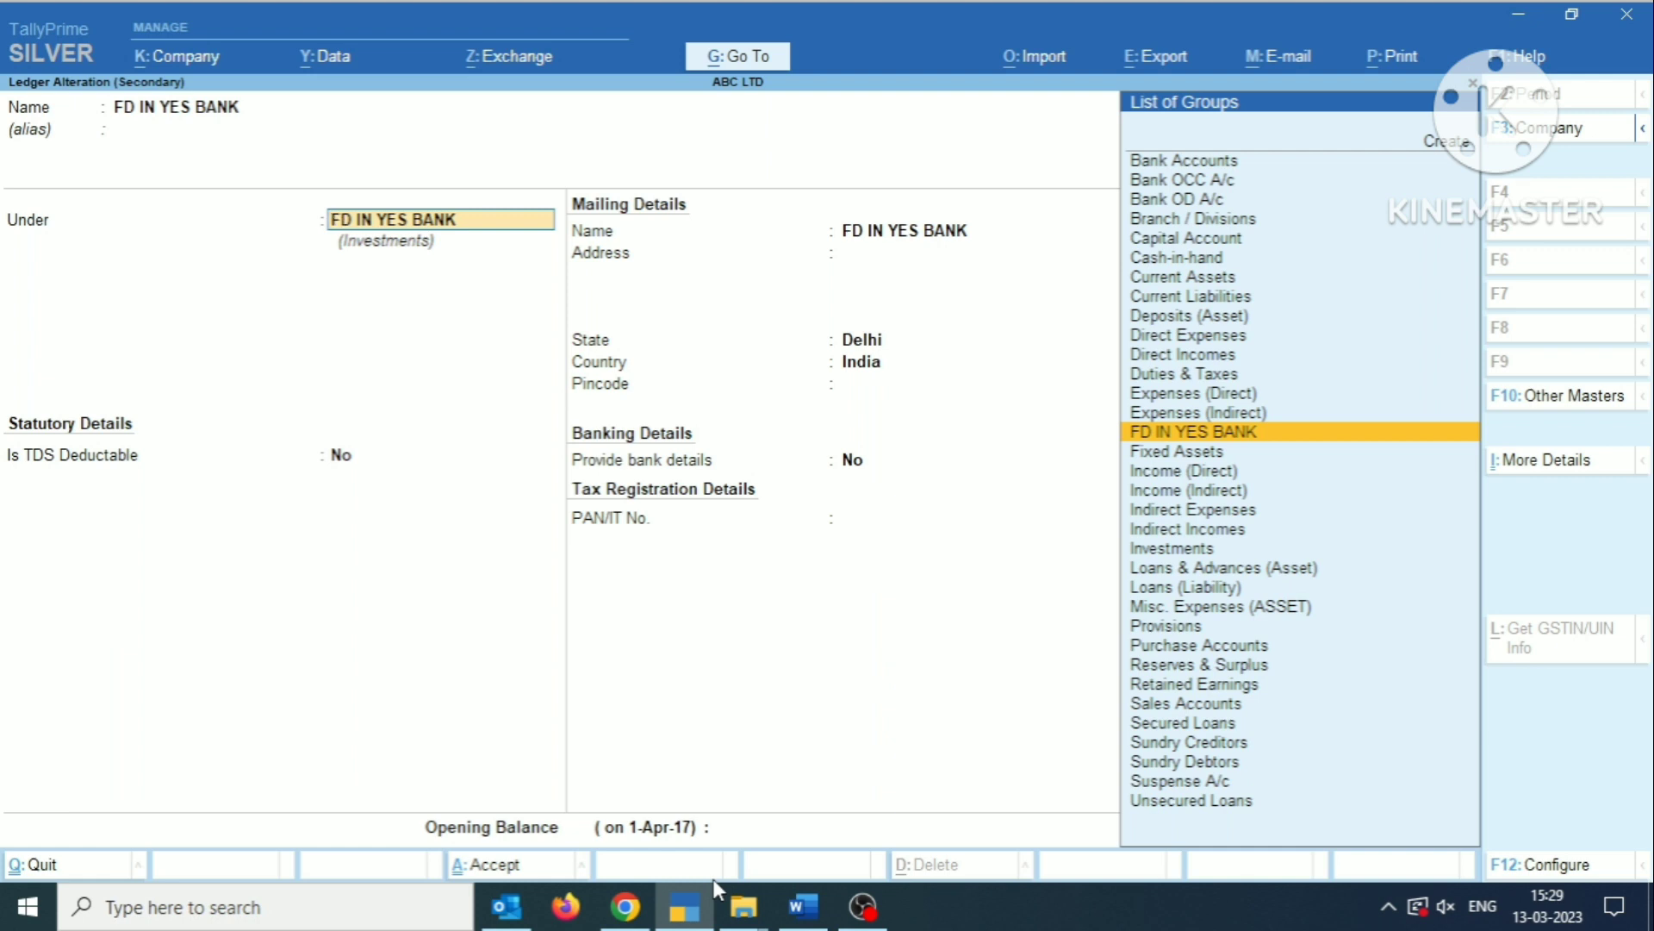
key(BackSpace)
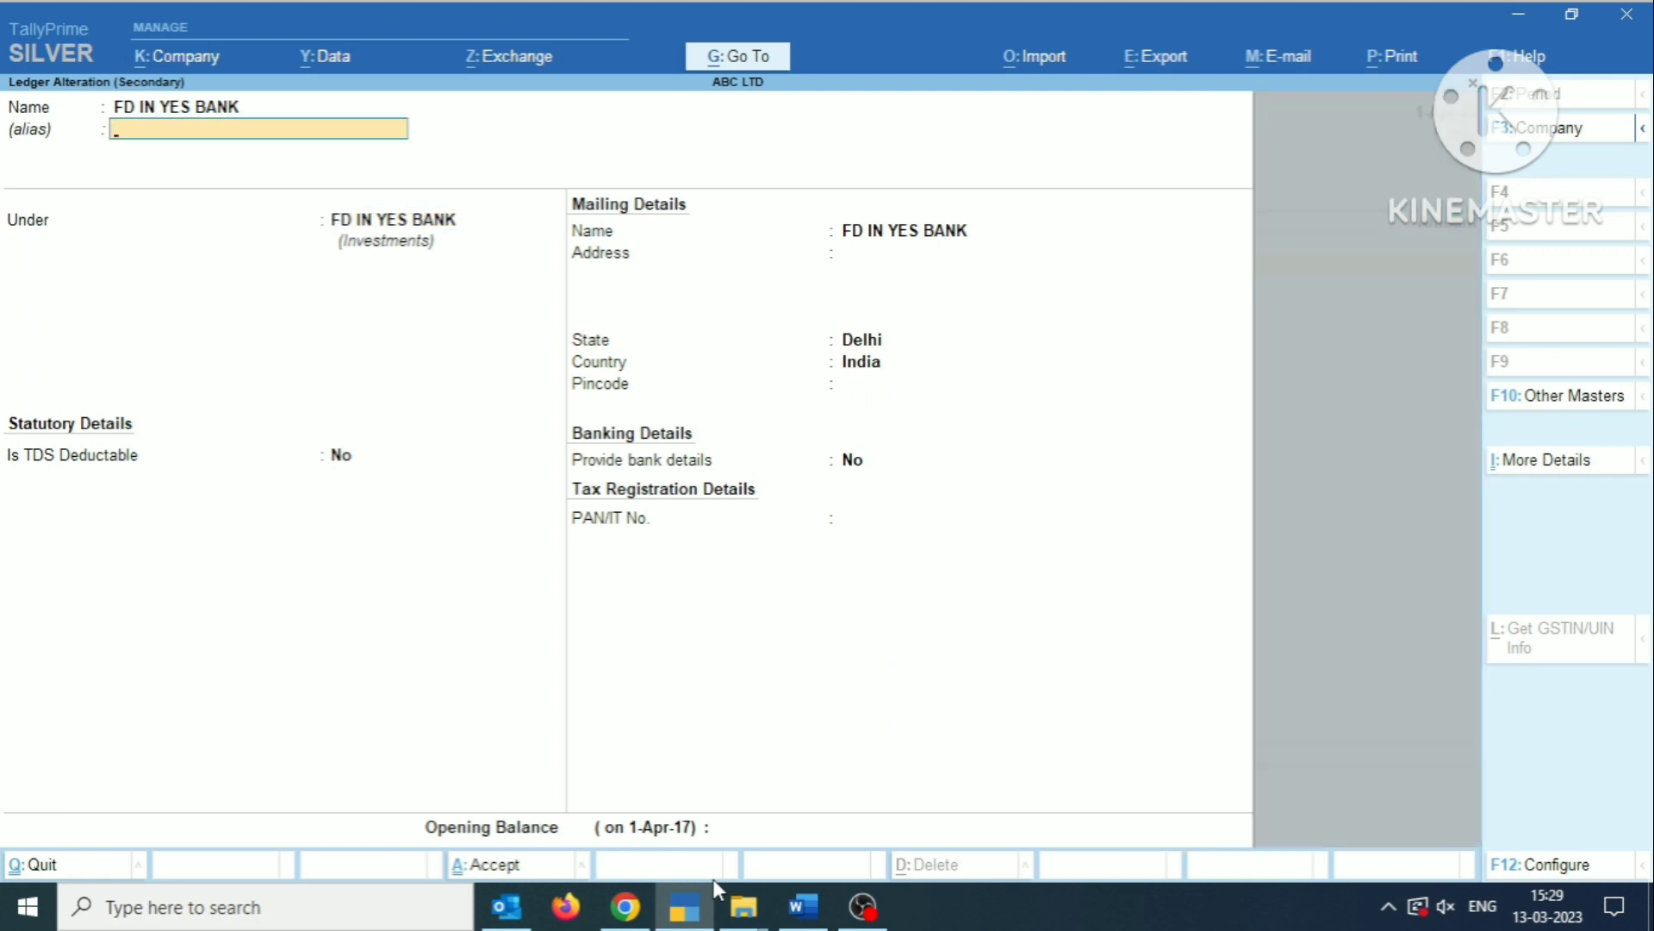
key(BackSpace)
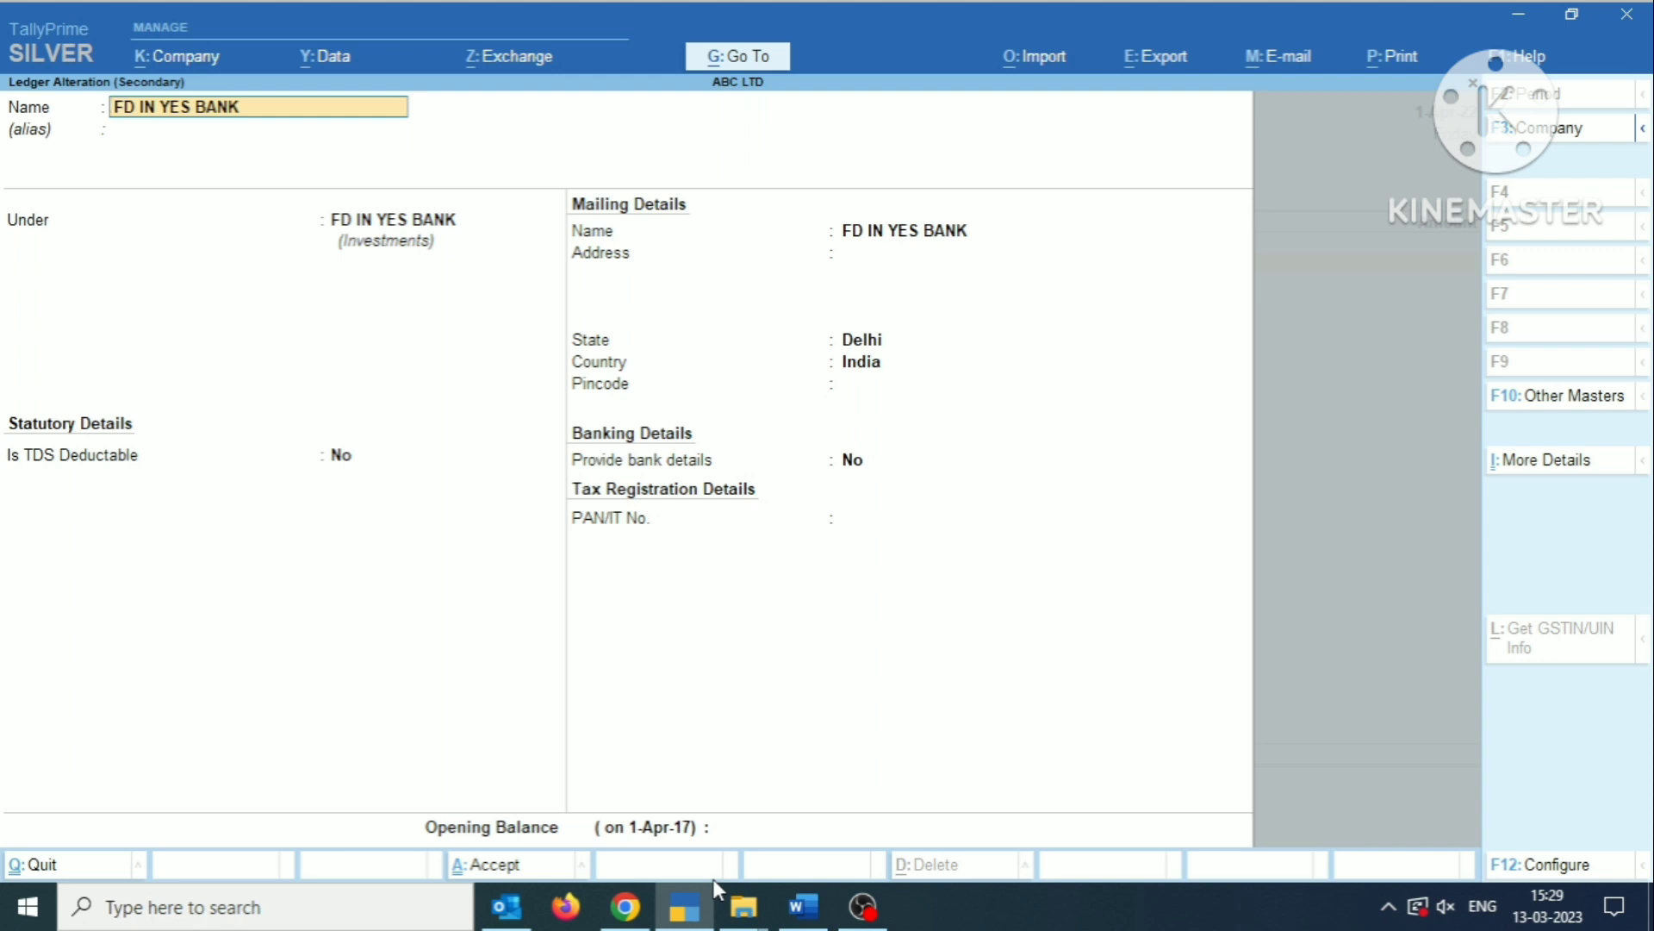
key(BackSpace)
key(BackSpace)
key(BackSpace)
key(BackSpace)
key(BackSpace)
key(BackSpace)
key(BackSpace)
key(BackSpace)
key(BackSpace)
key(BackSpace)
key(BackSpace)
key(BackSpace)
key(BackSpace)
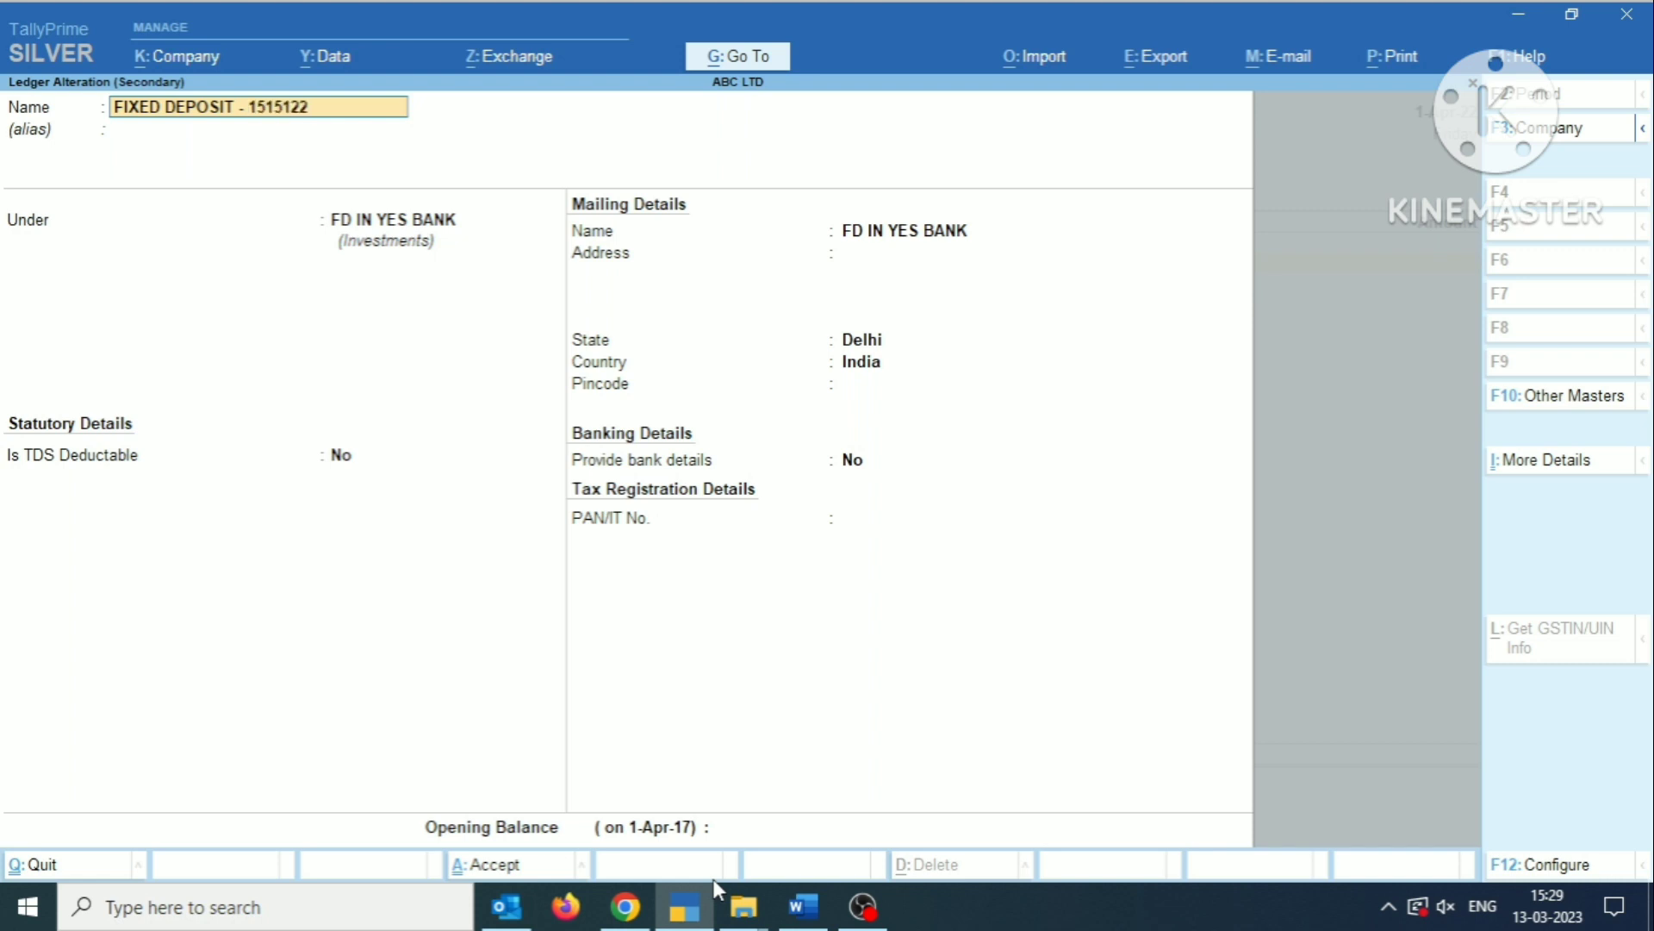
key(Return)
key(Return)
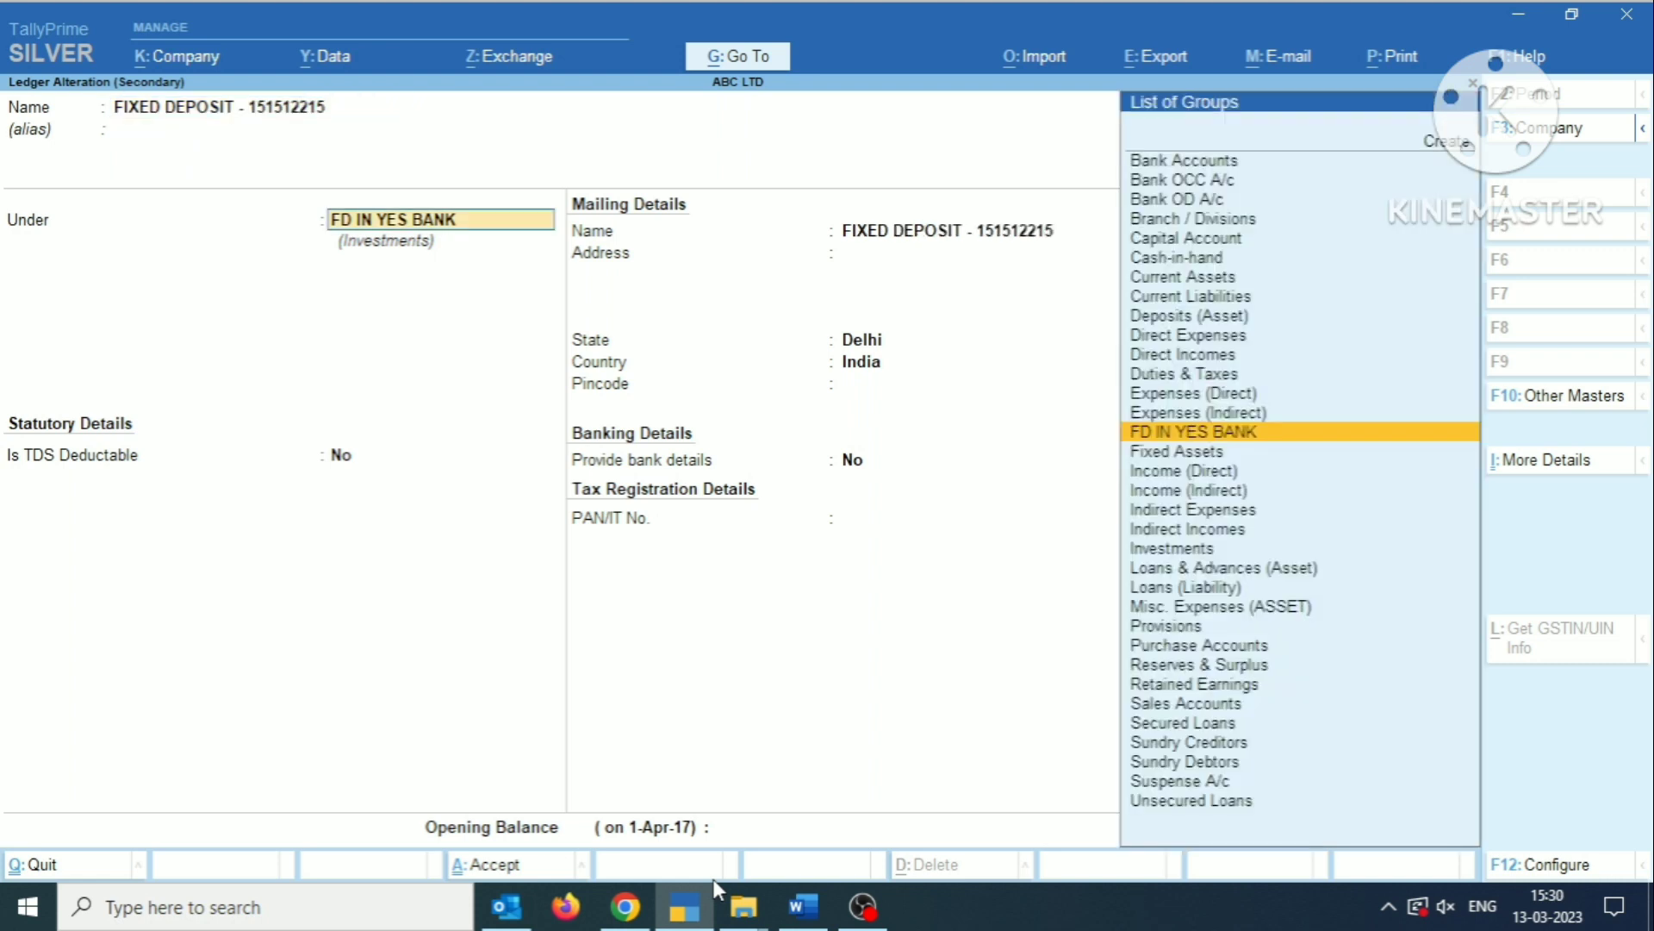
Keep the ledger under FD IN YES BANK with TDS deductable set to No, and save it without an opening balance.
key(Return)
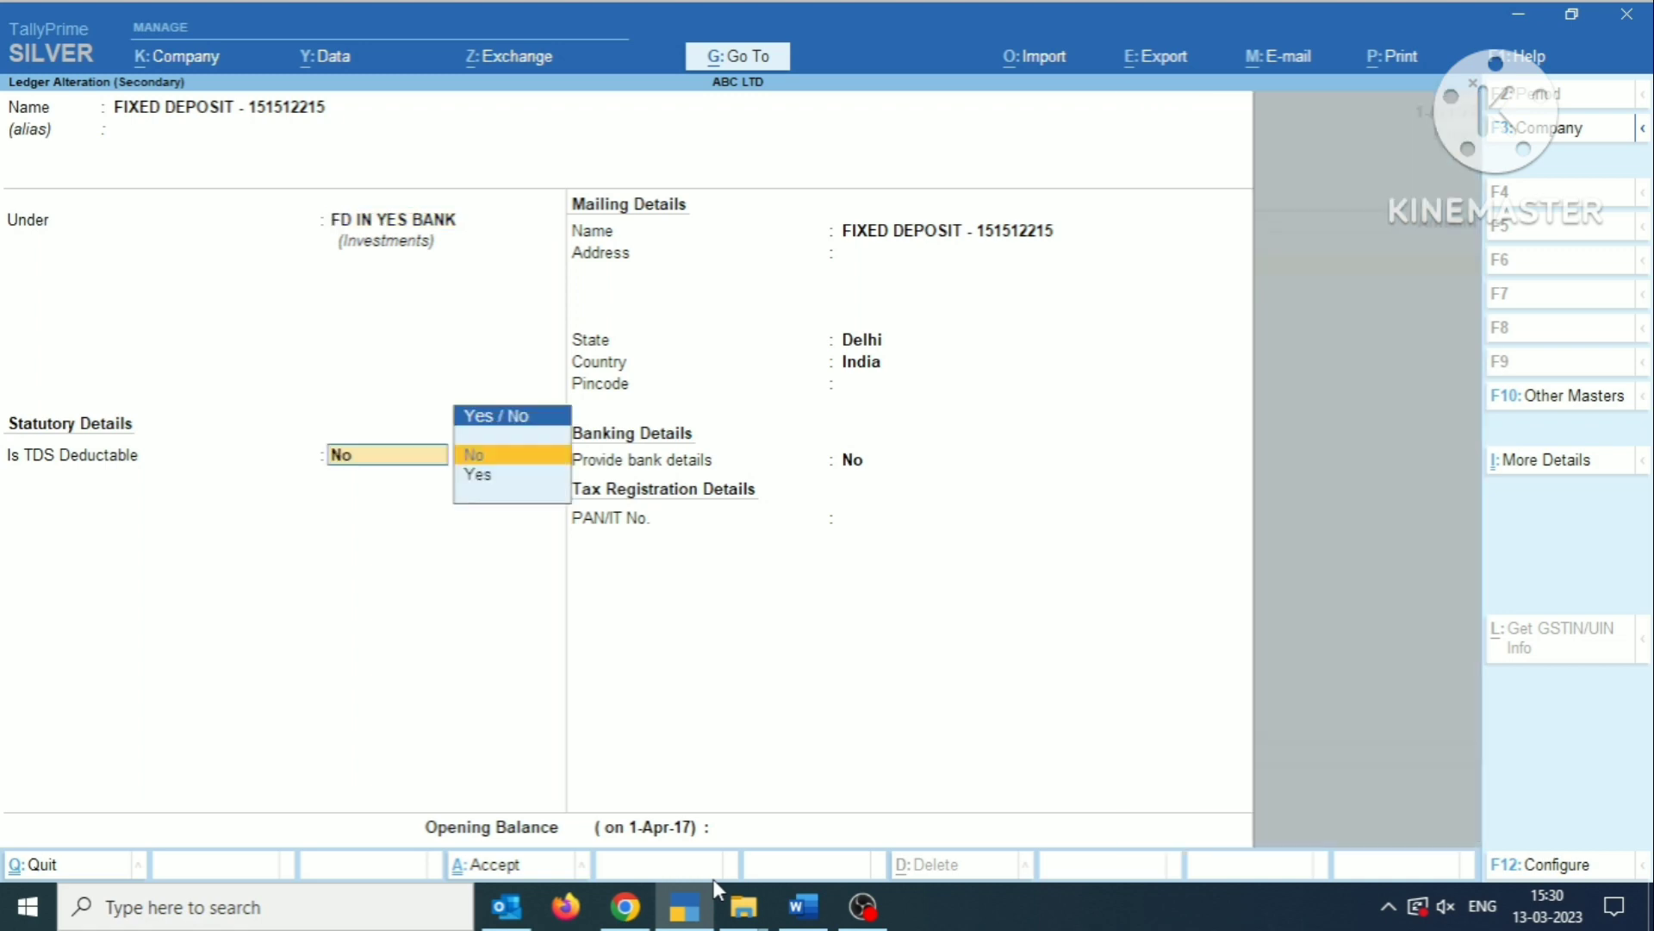
key(Return)
key(Return)
key(Return)
key(Return)
key(Return)
key(Return)
key(Return)
key(Return)
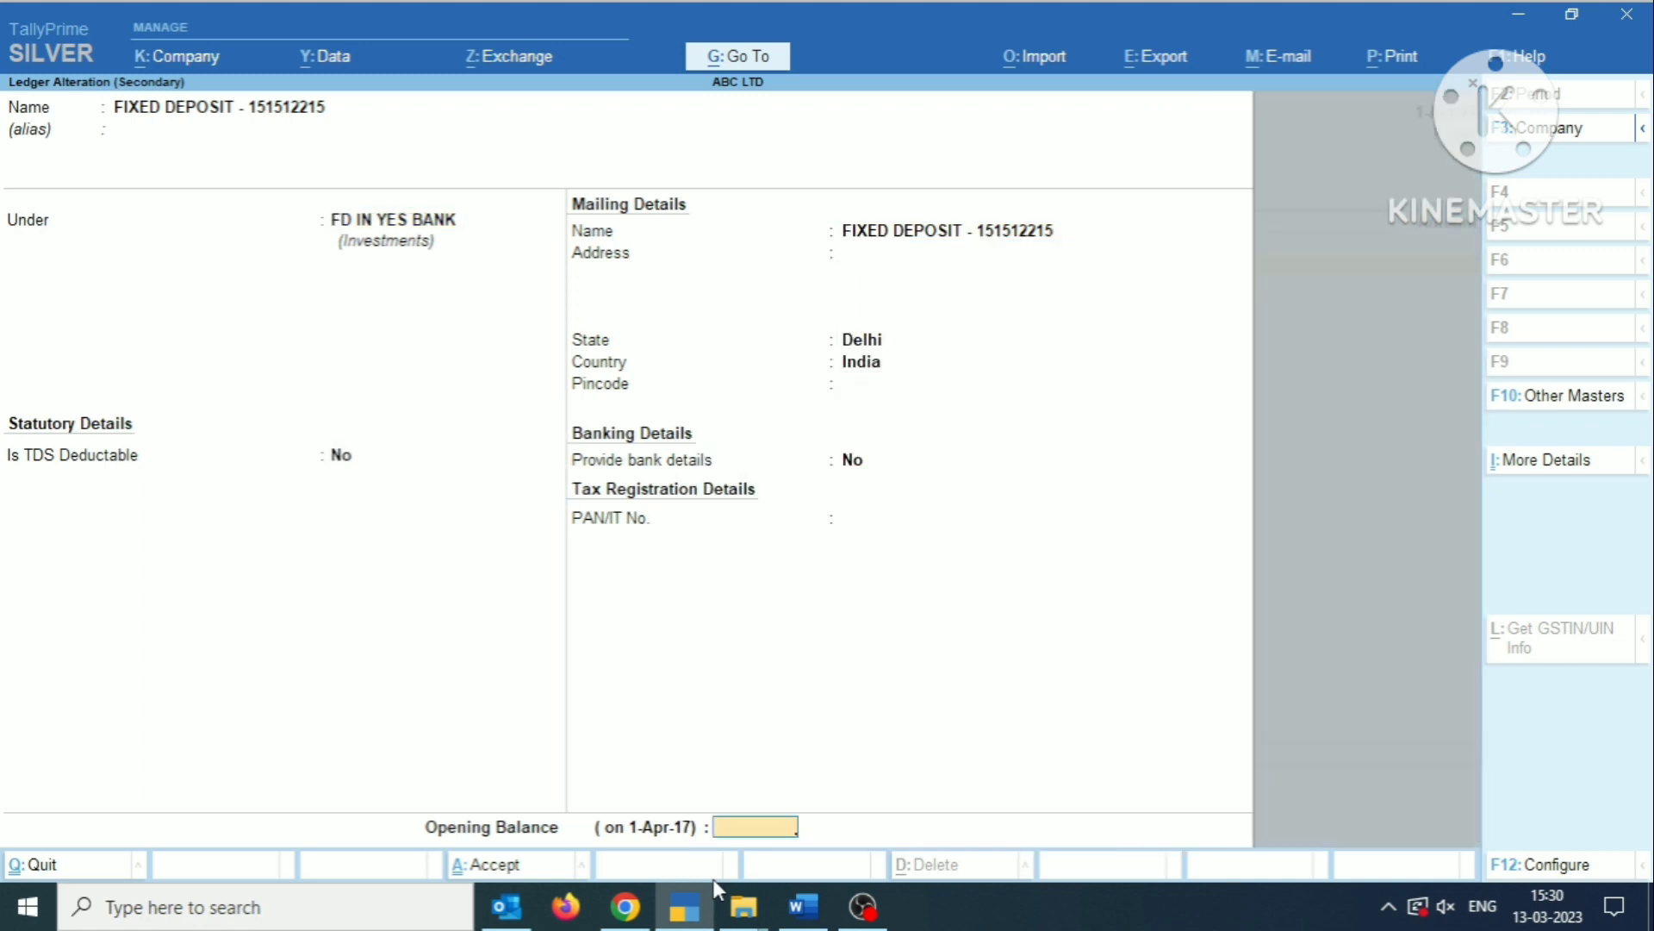
key(Return)
key(Return)
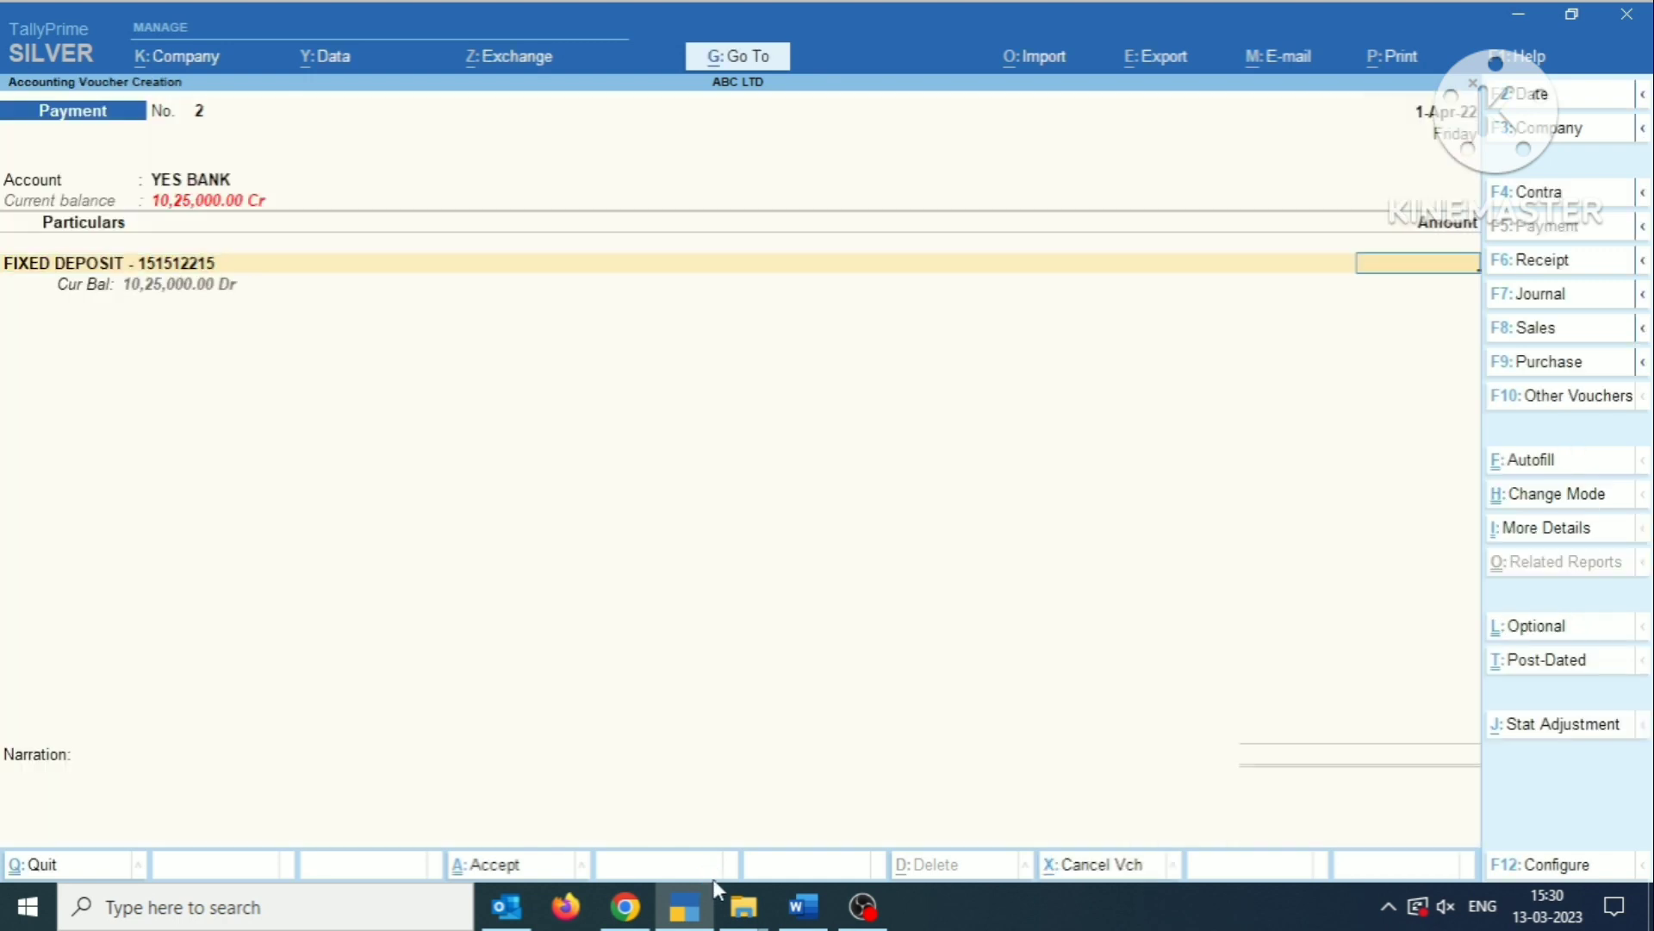
Enter 1025000 as the fixed deposit amount in the payment voucher and proceed to its acceptance.
text(1025)
text(000)
key(Return)
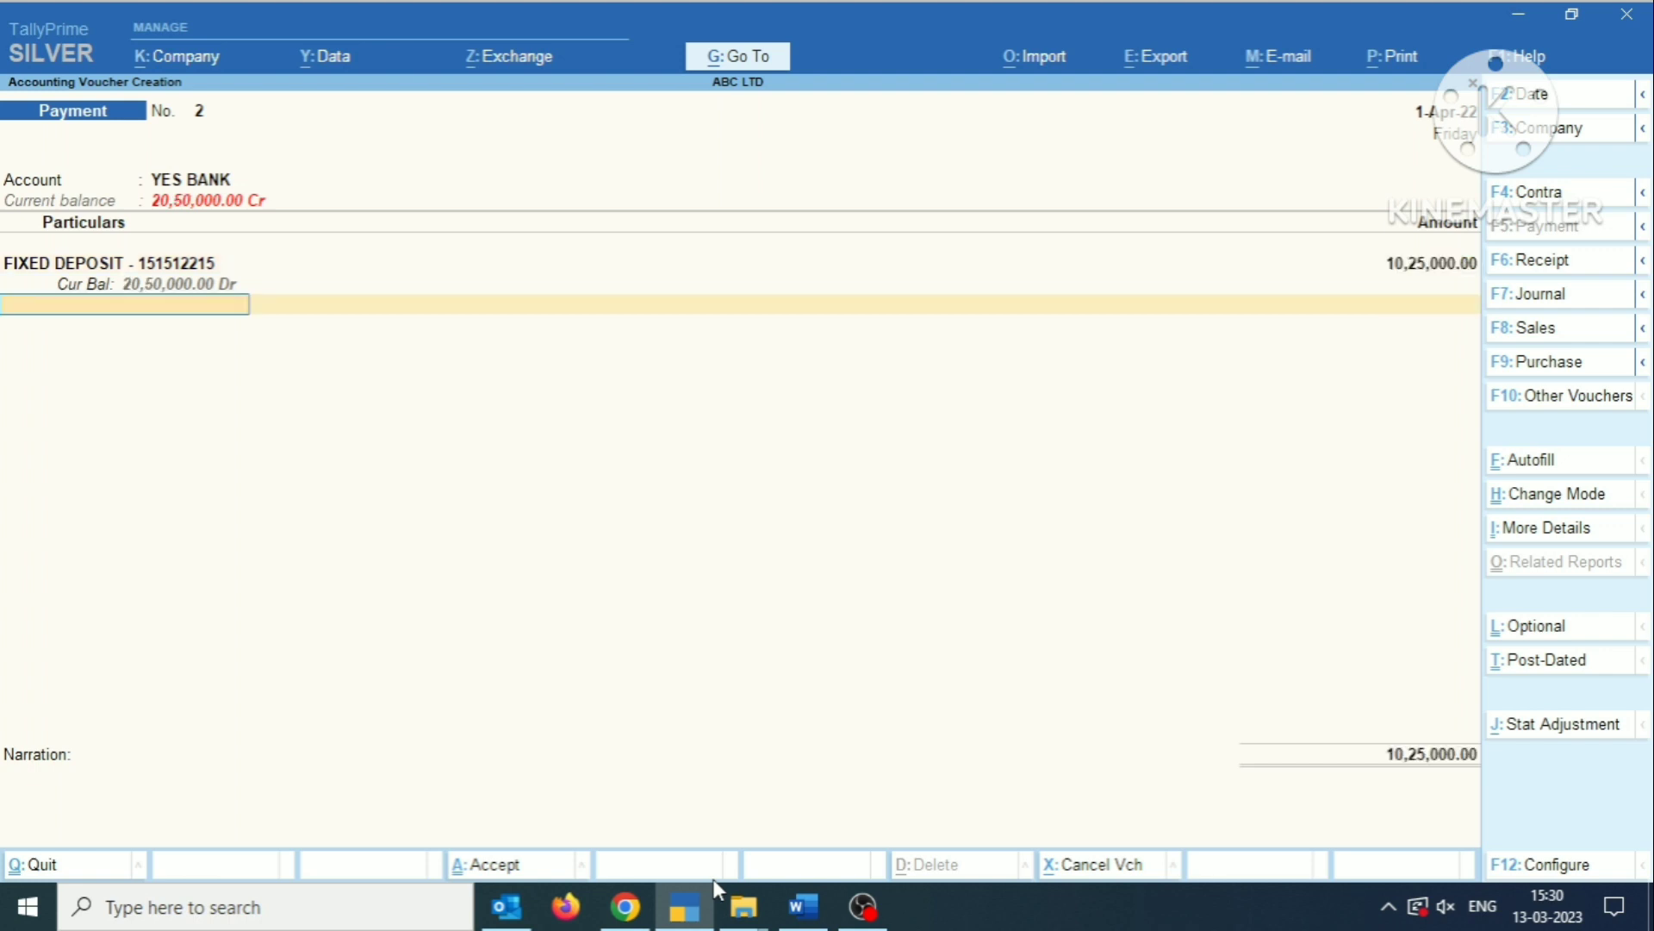
key(Return)
key(Return)
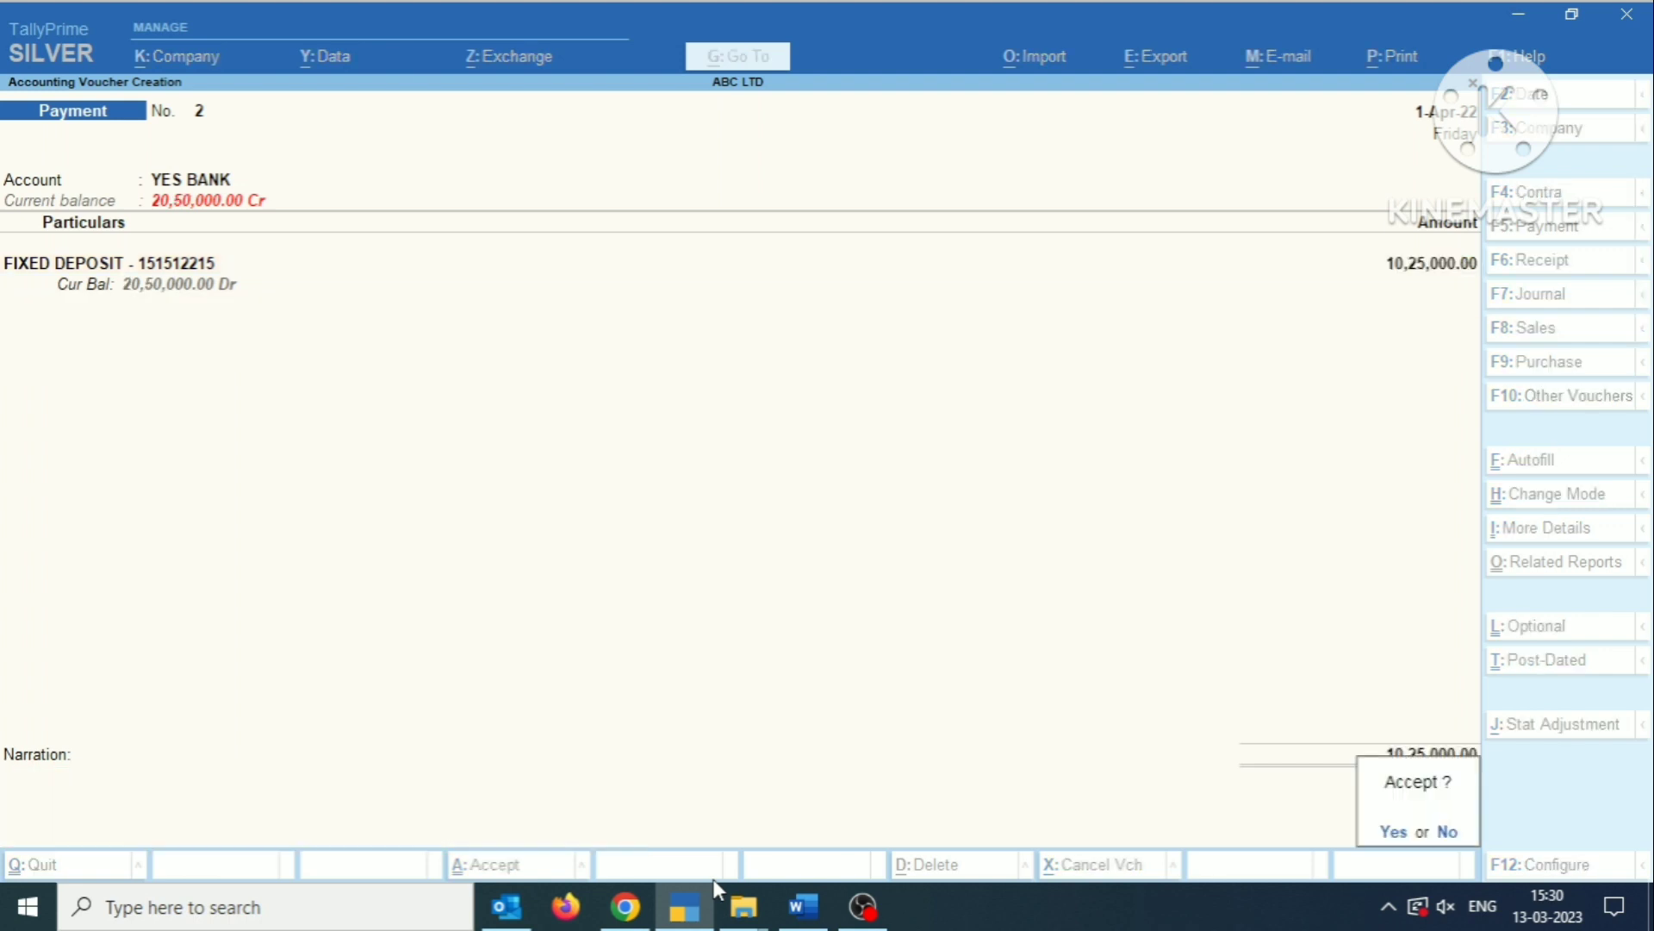
Discard the unsaved payment voucher and return to the Gateway of Tally.
key(Escape)
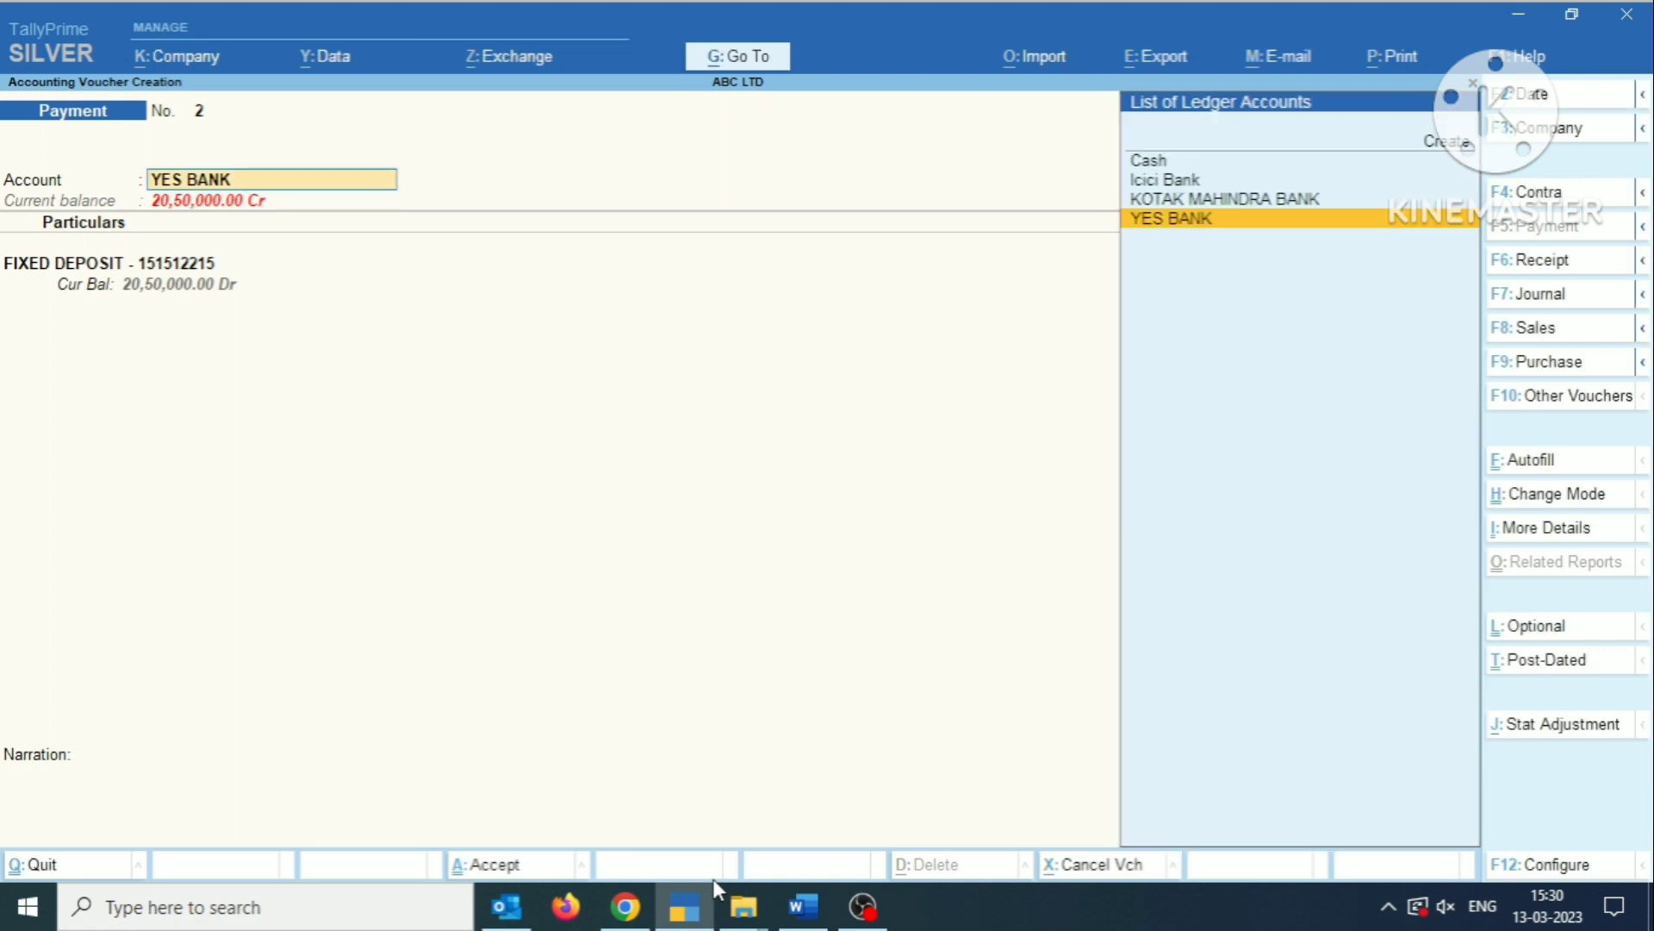
key(Escape)
key(Escape)
key(Return)
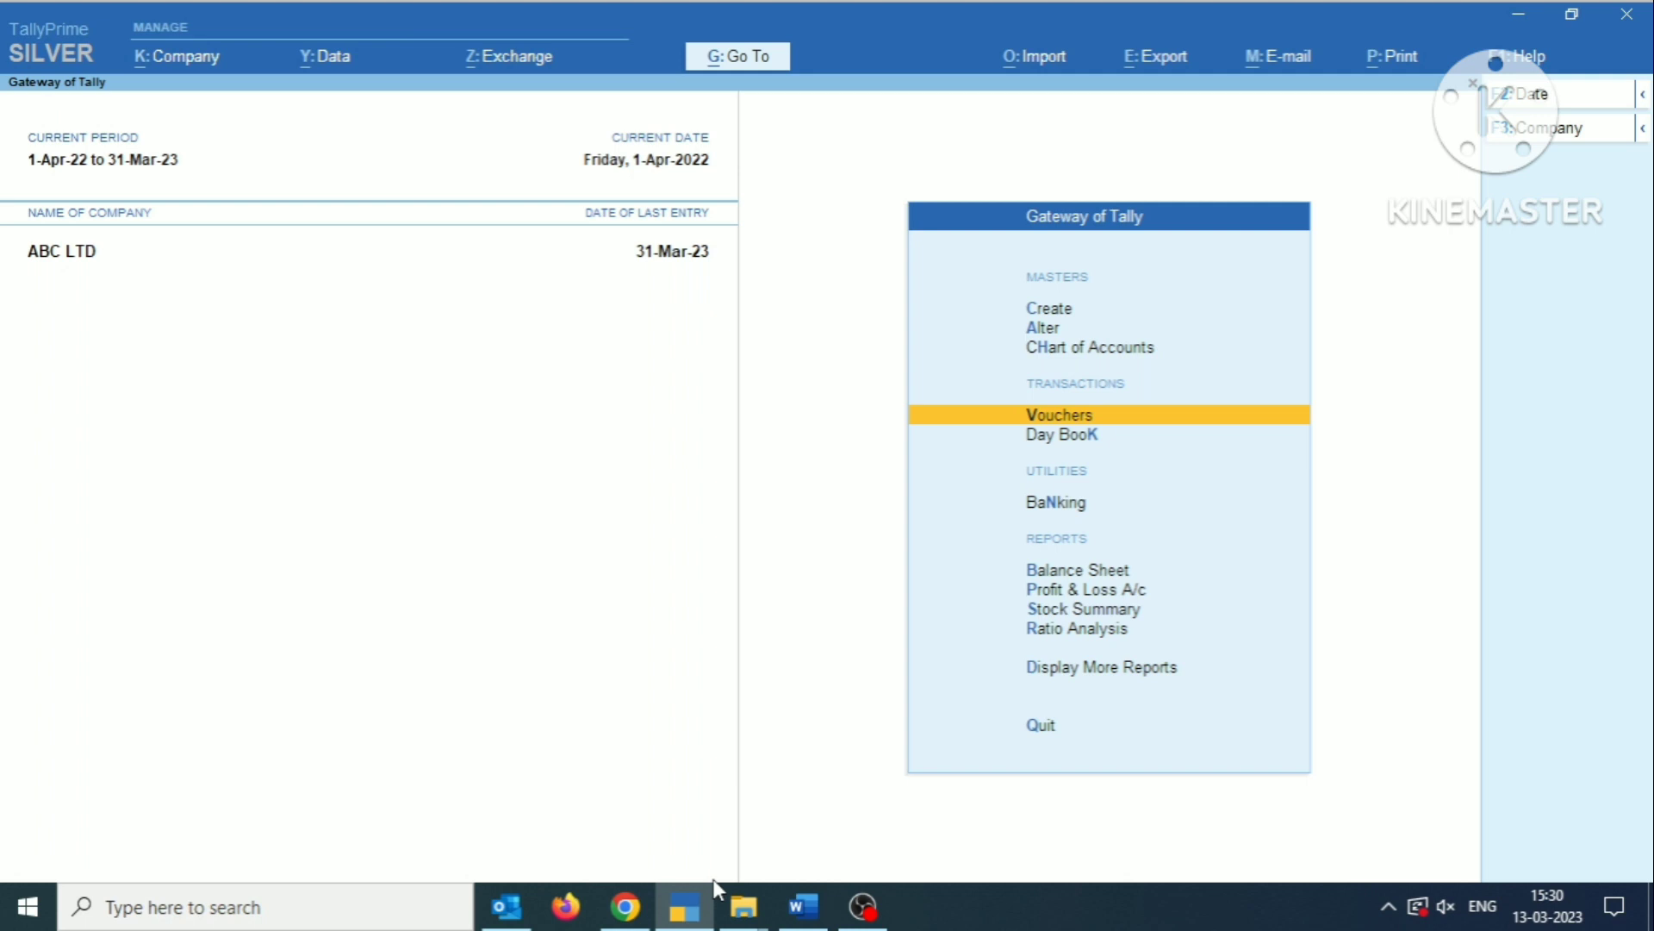
Check the Yes Bank interest and TDS figures in the Word document, and open a new journal voucher in TallyPrime.
key(alt+Tab)
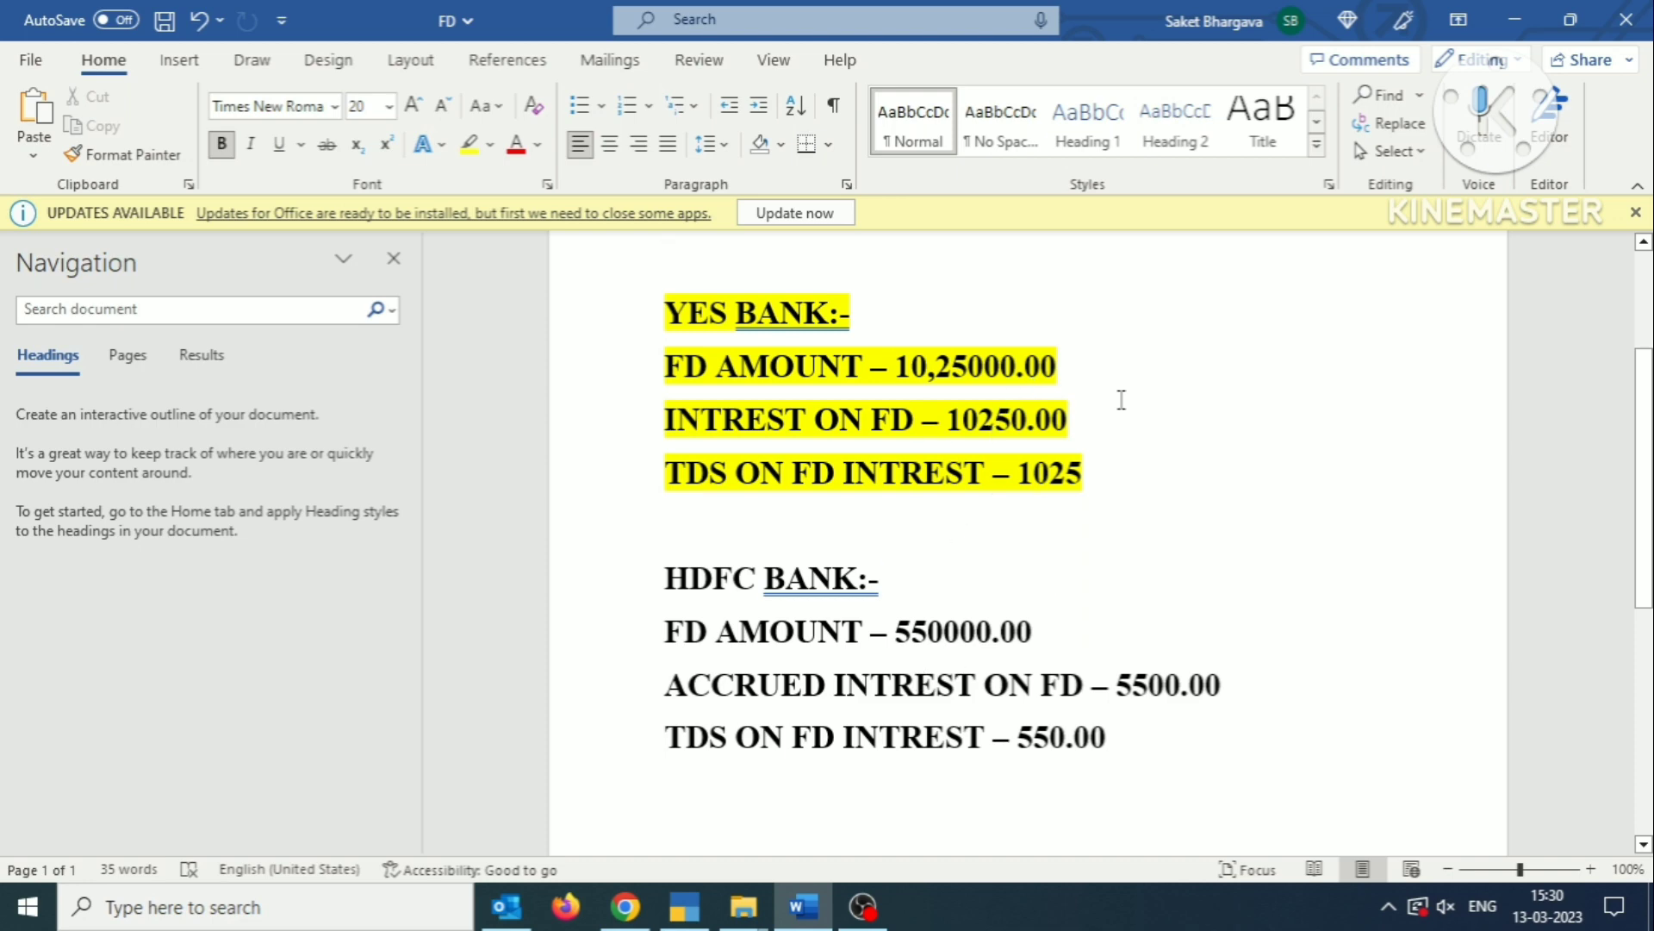
key(alt+Tab)
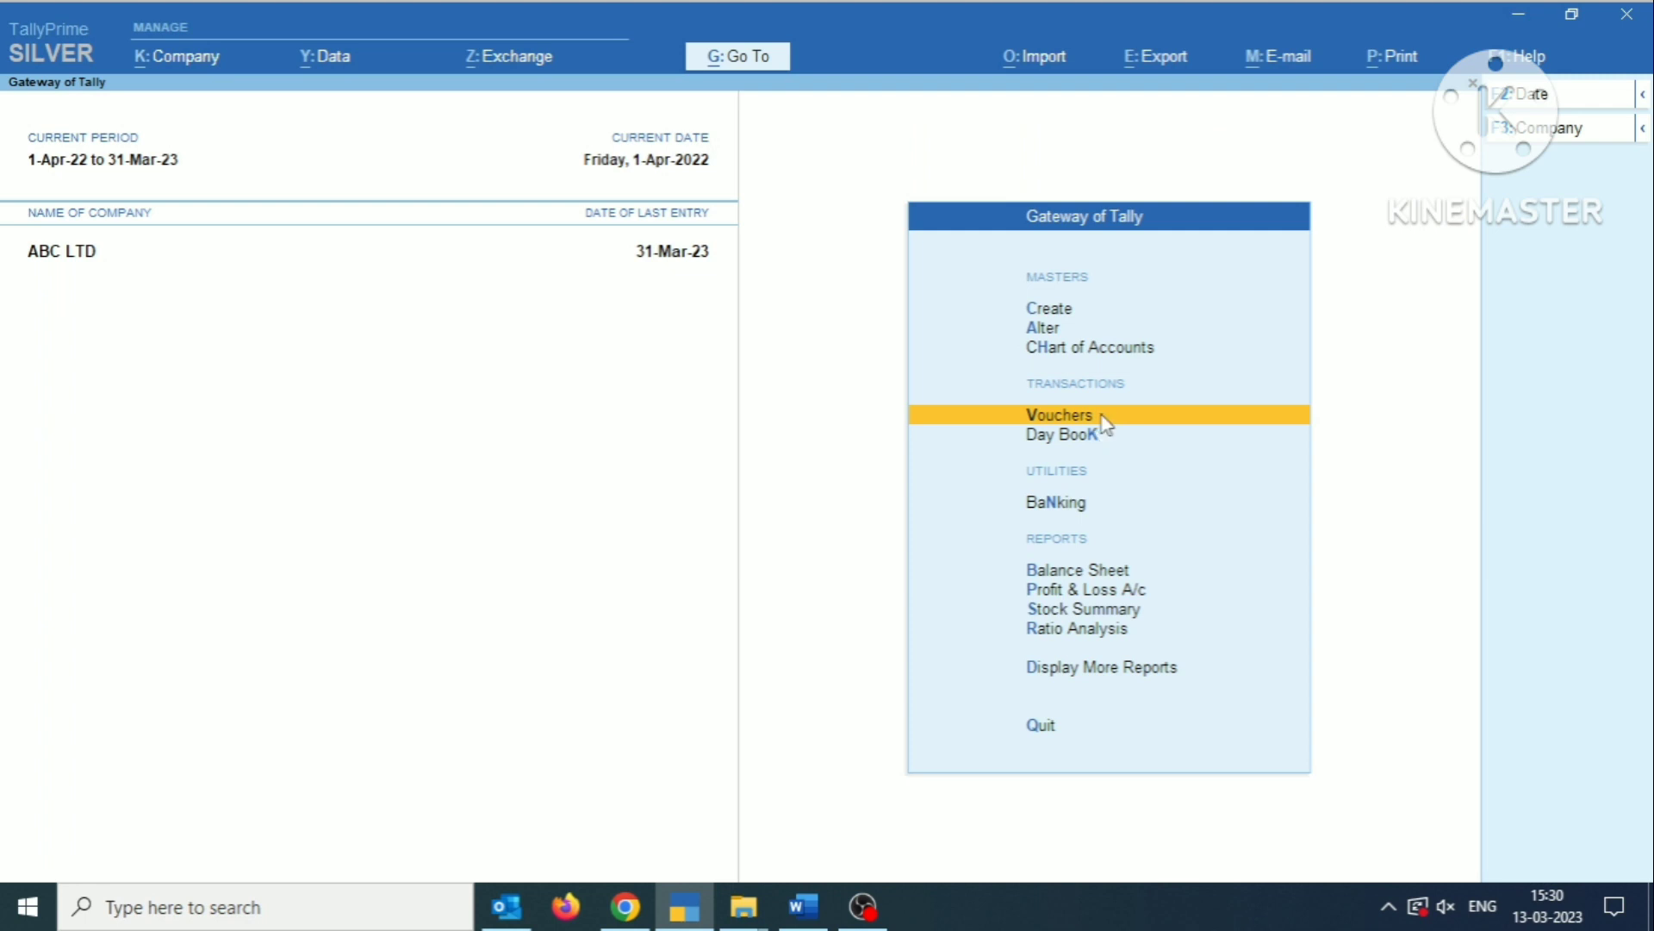
click(1104, 420)
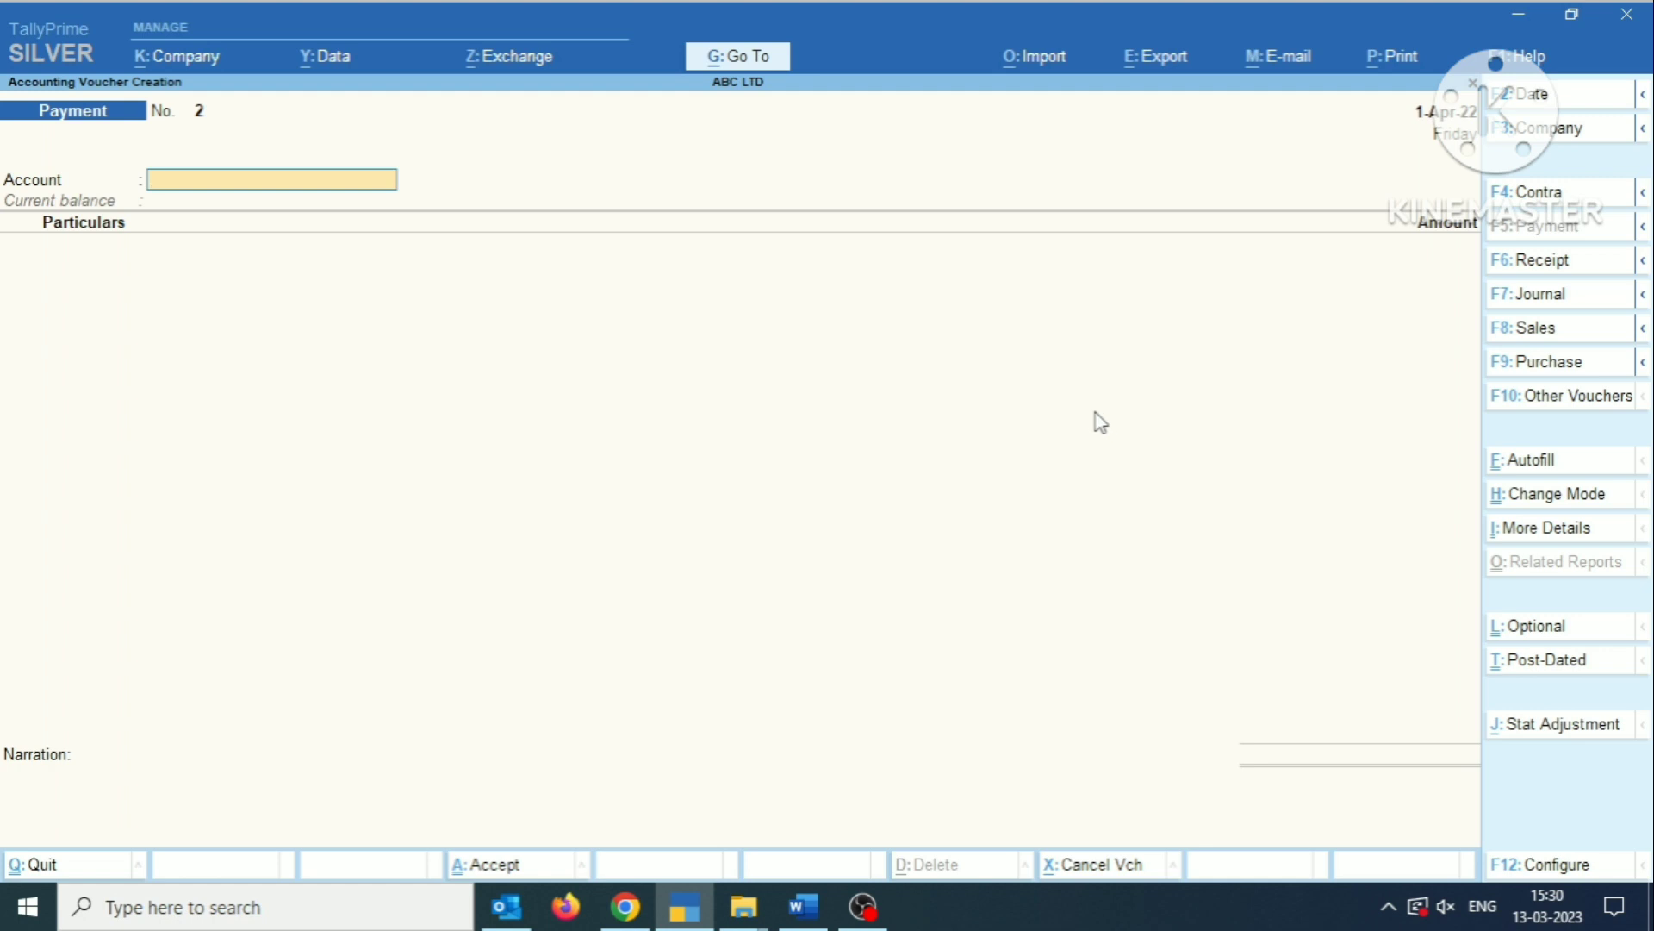
key(F7)
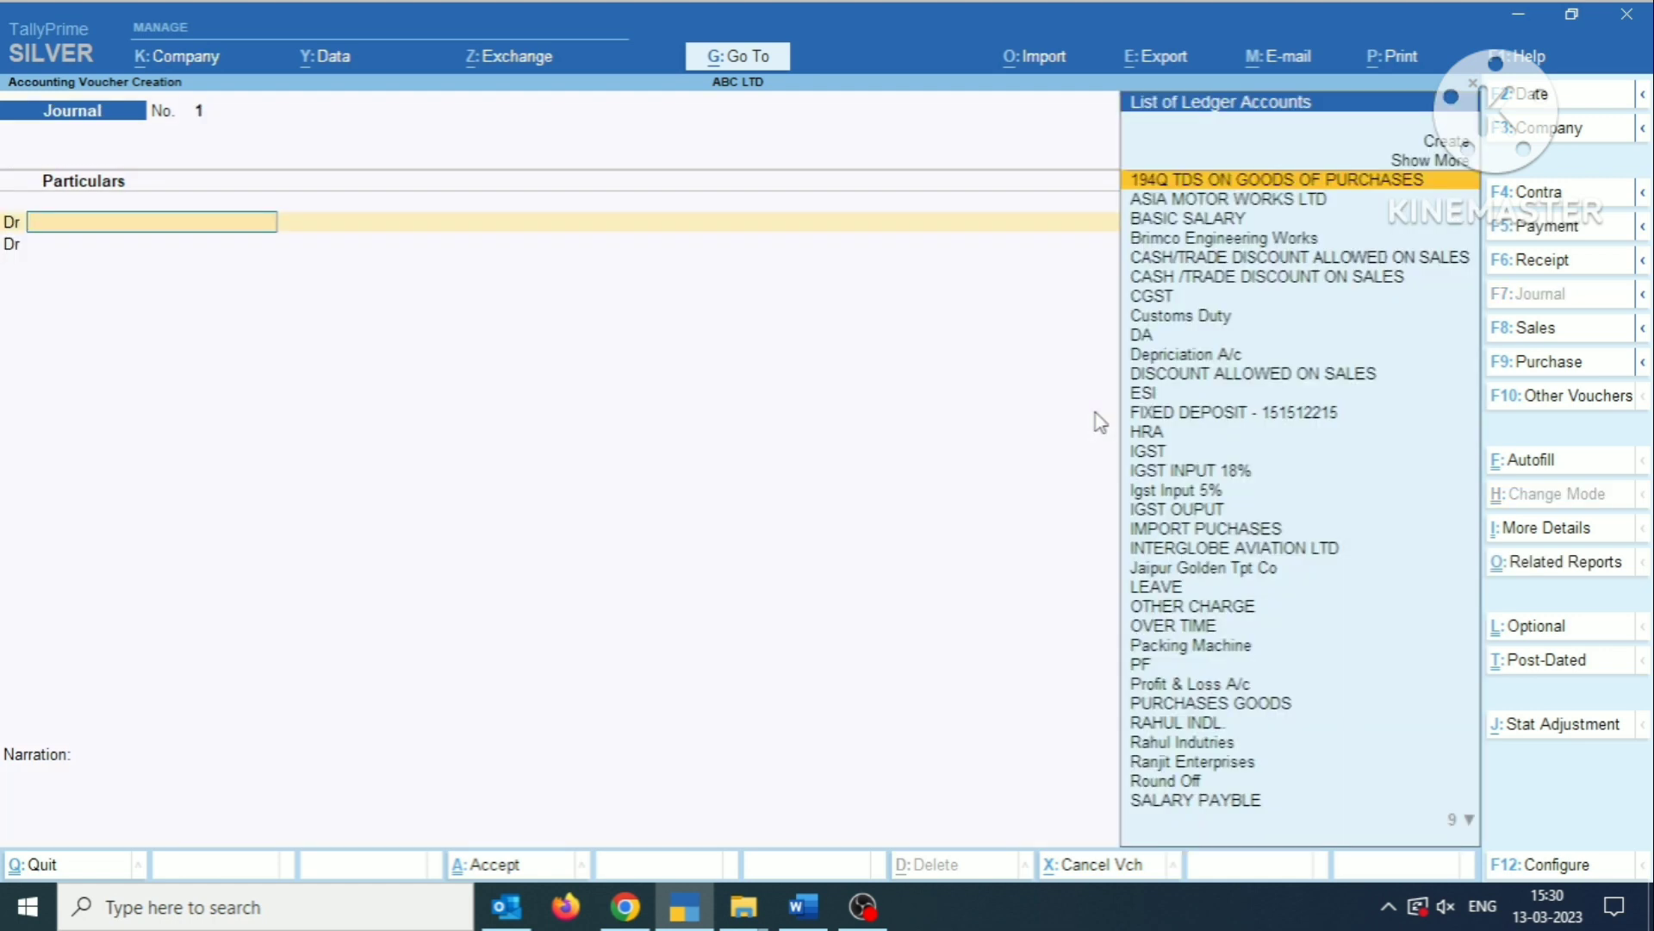
Set the journal voucher's date to 31.3.23.
key(F2)
key(BackSpace)
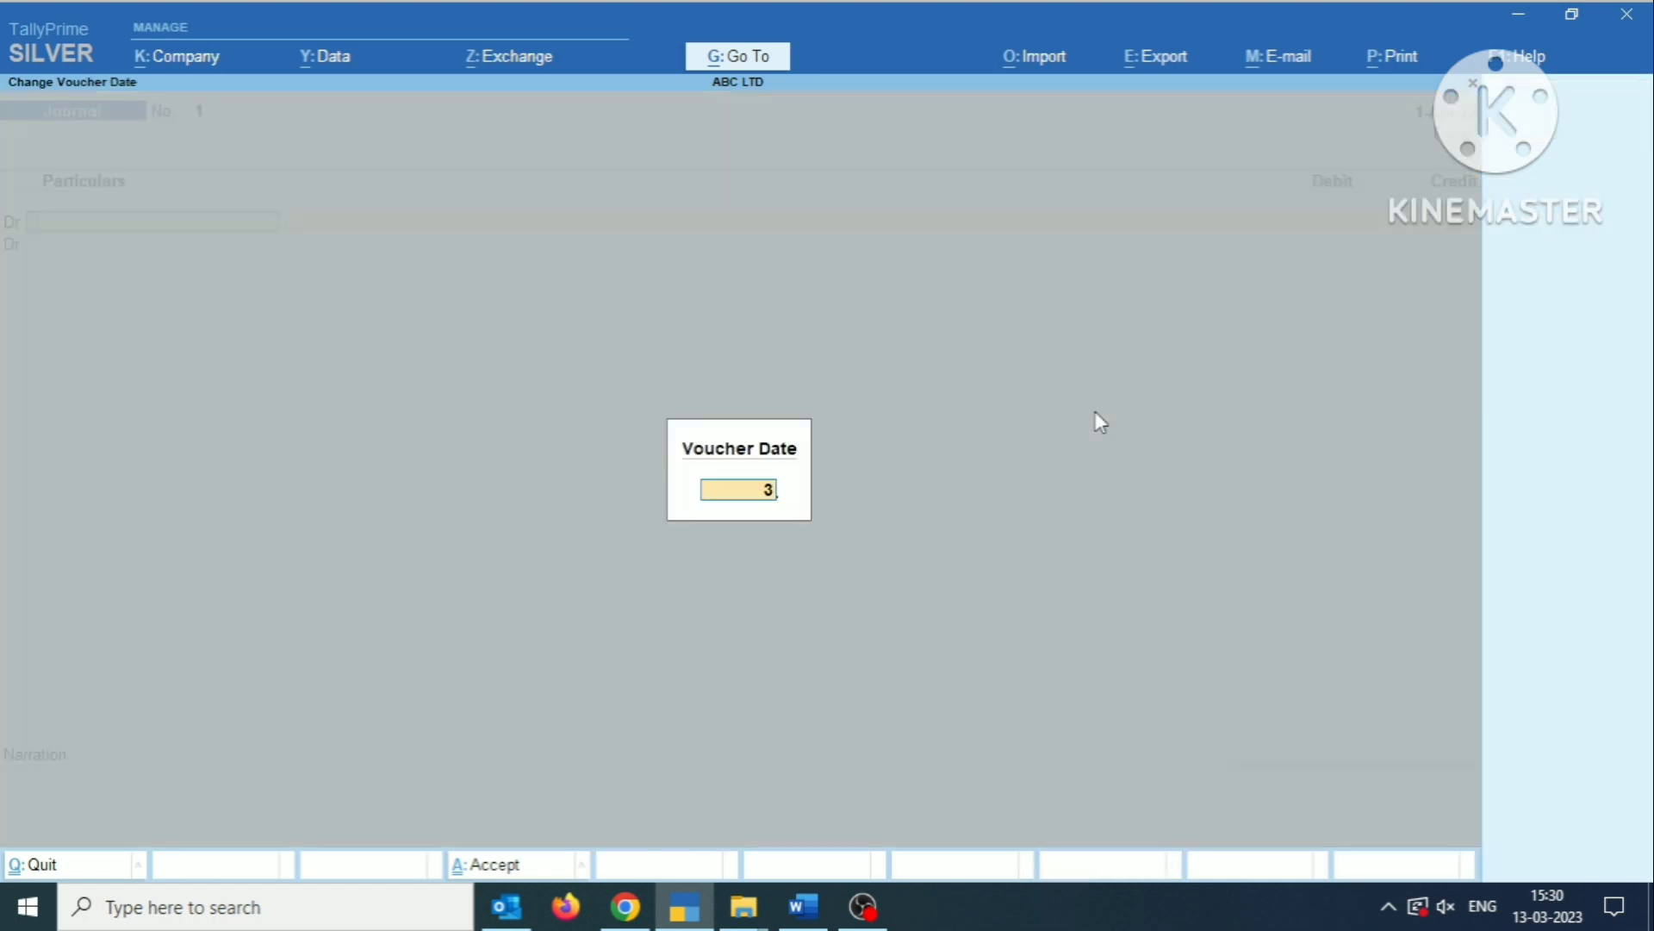
text(31.3.23)
key(Return)
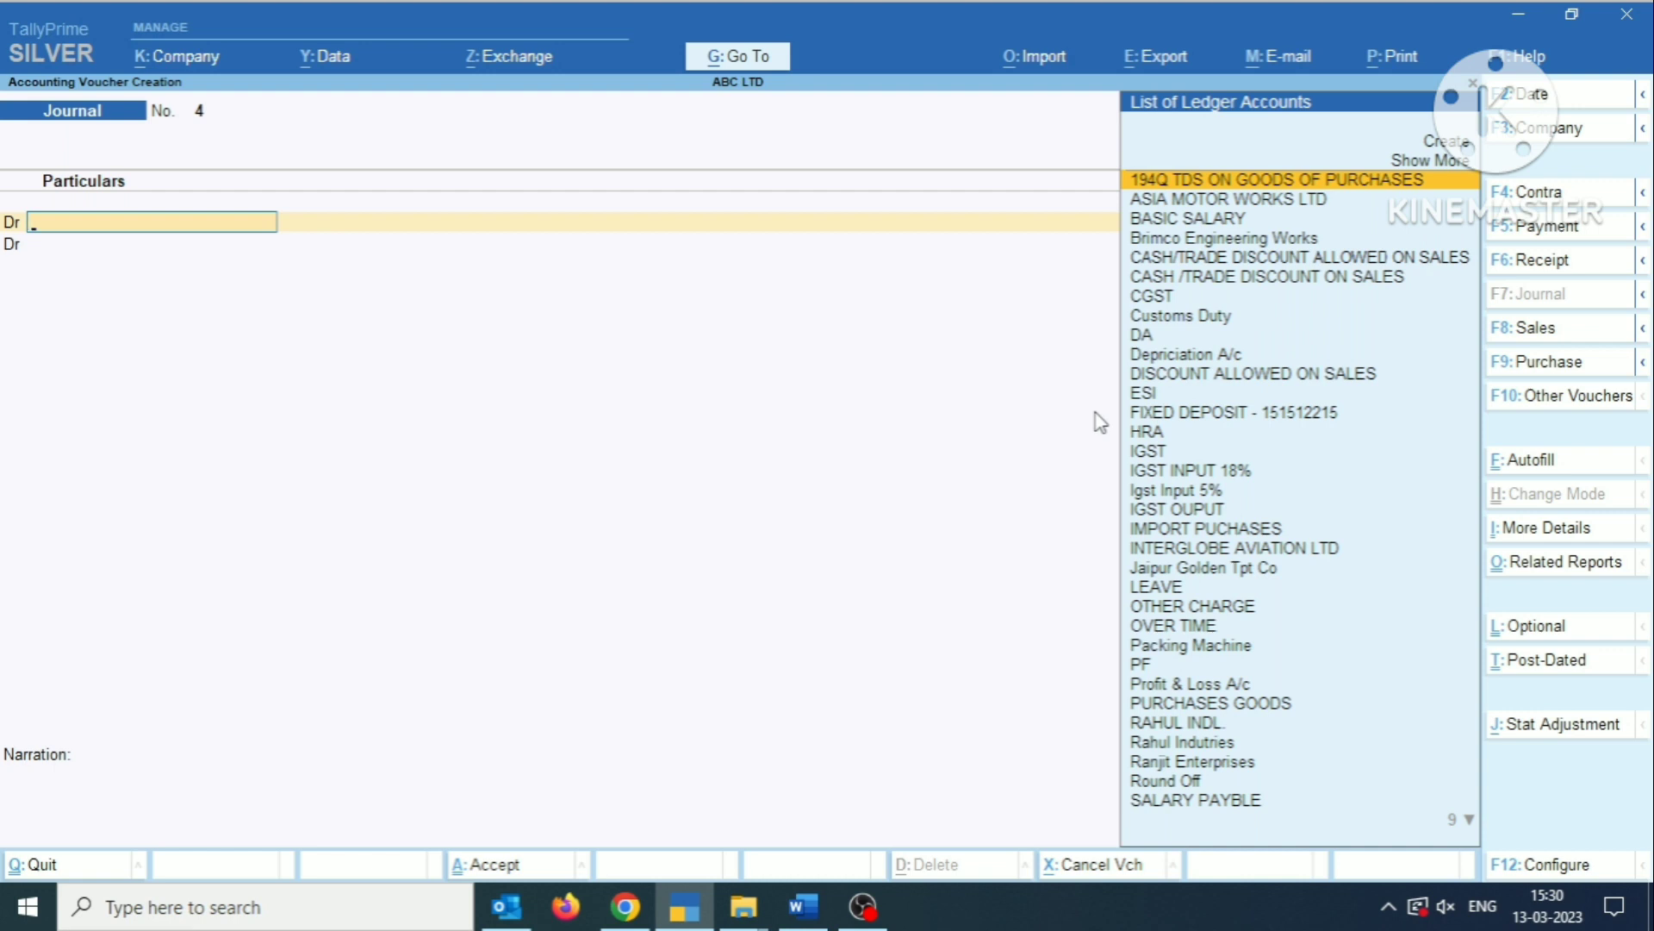
Choose the existing Yes Bank fixed deposit ledger for the journal's first debit line.
text(In)
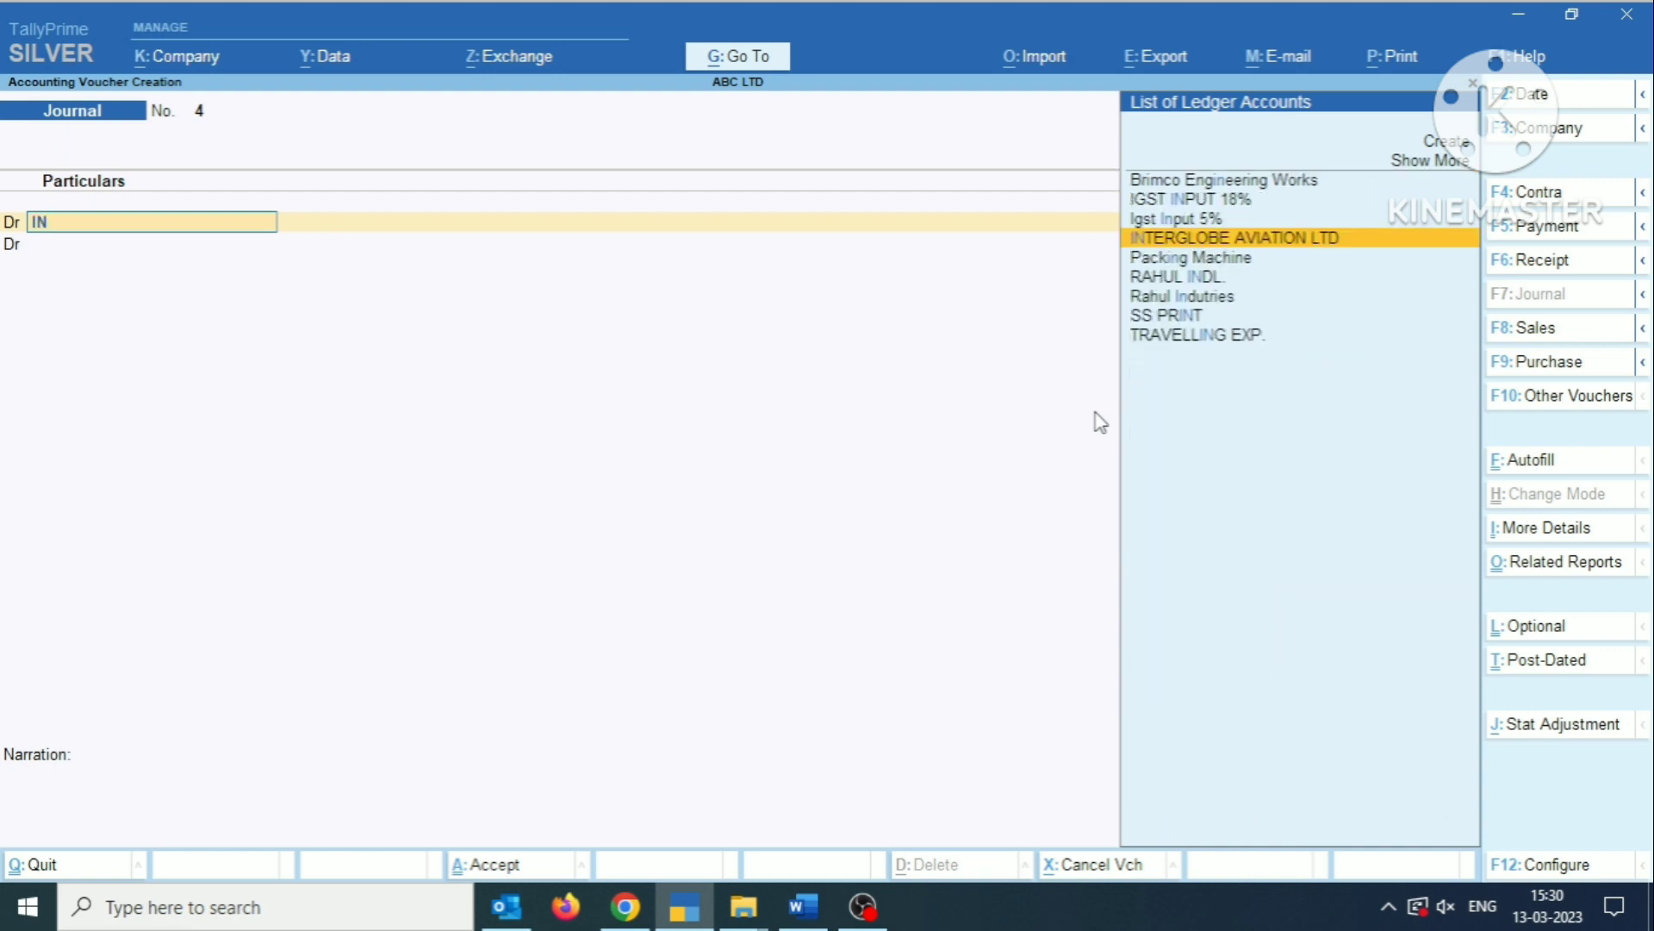
key(BackSpace)
key(BackSpace)
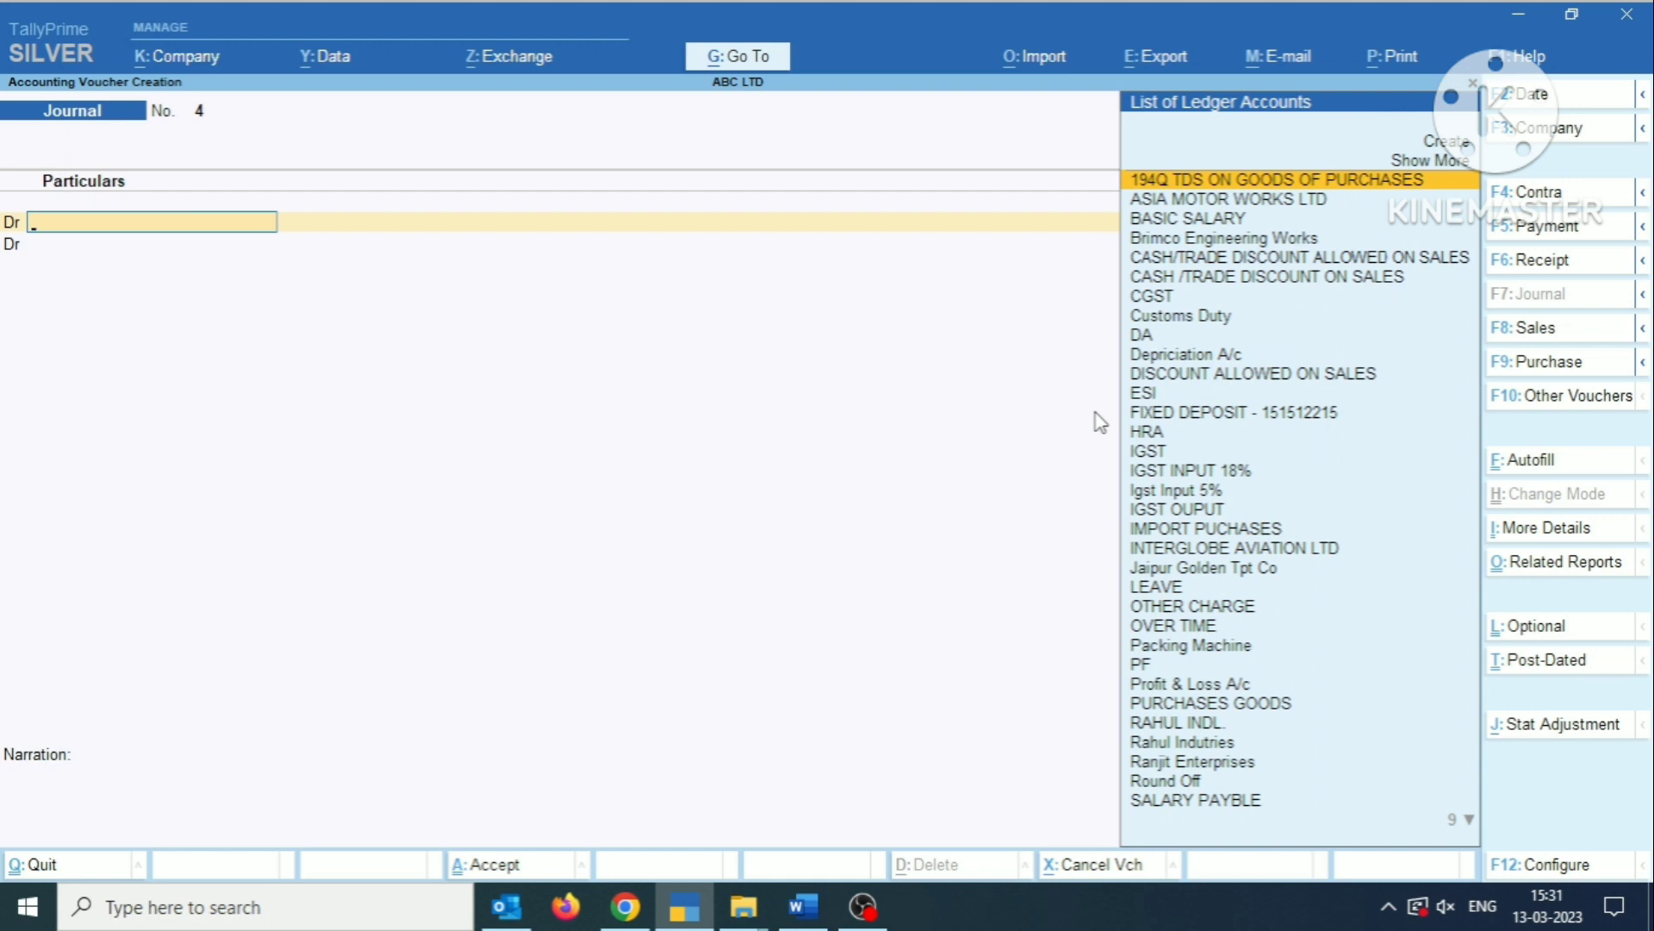
text(FI)
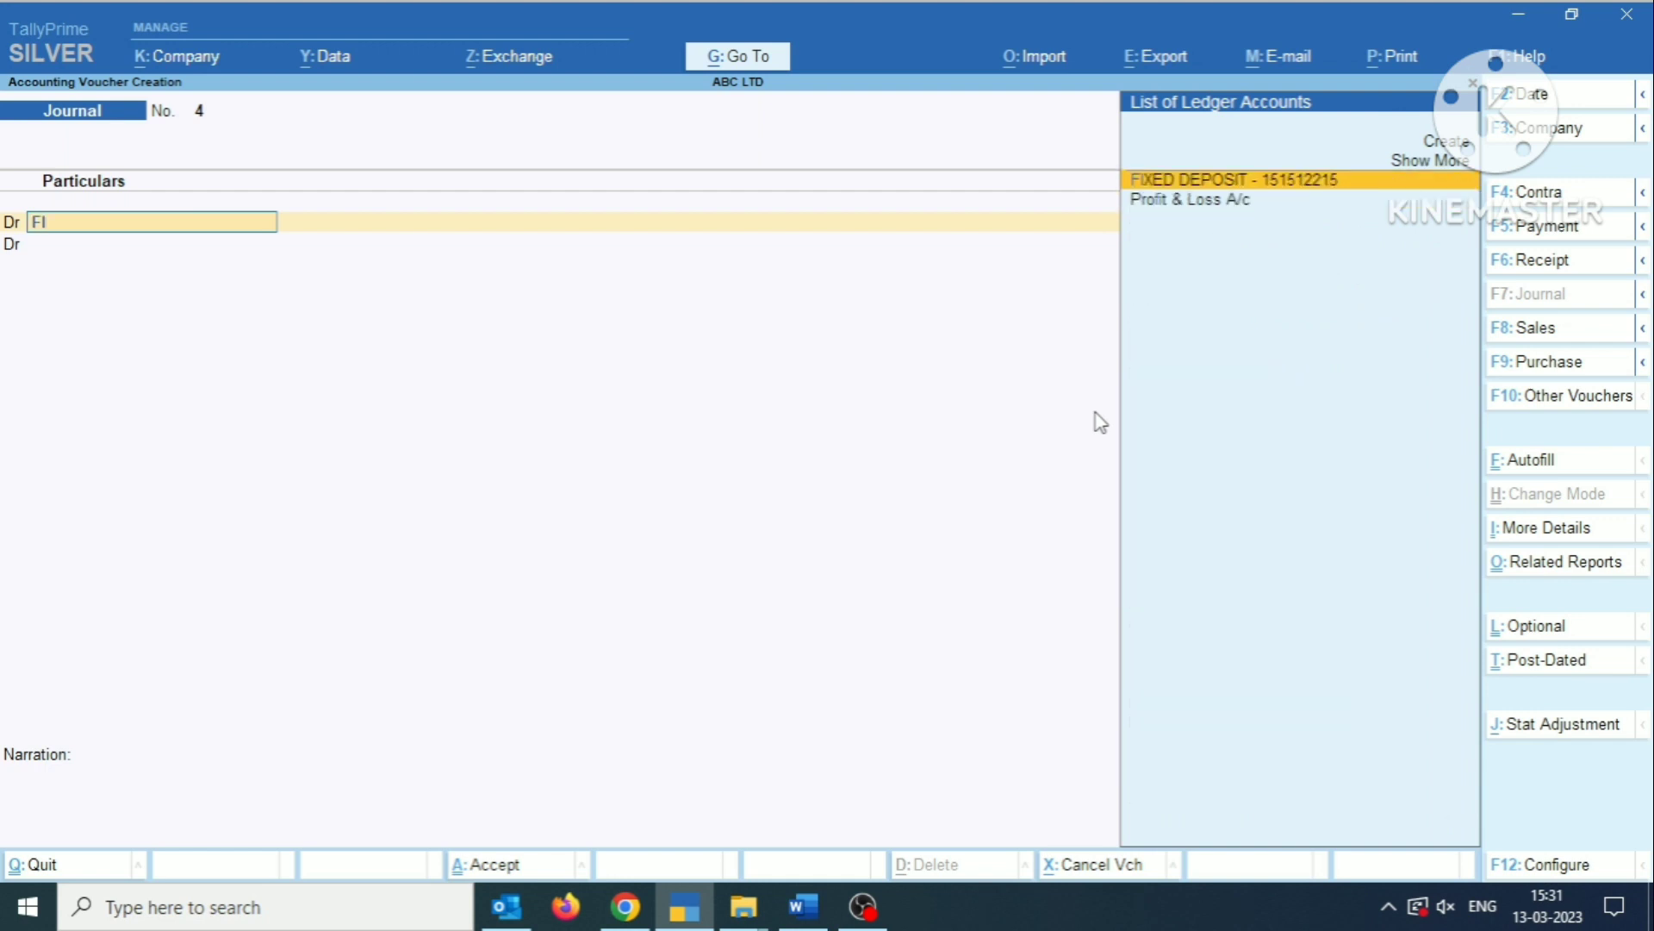
text(XED)
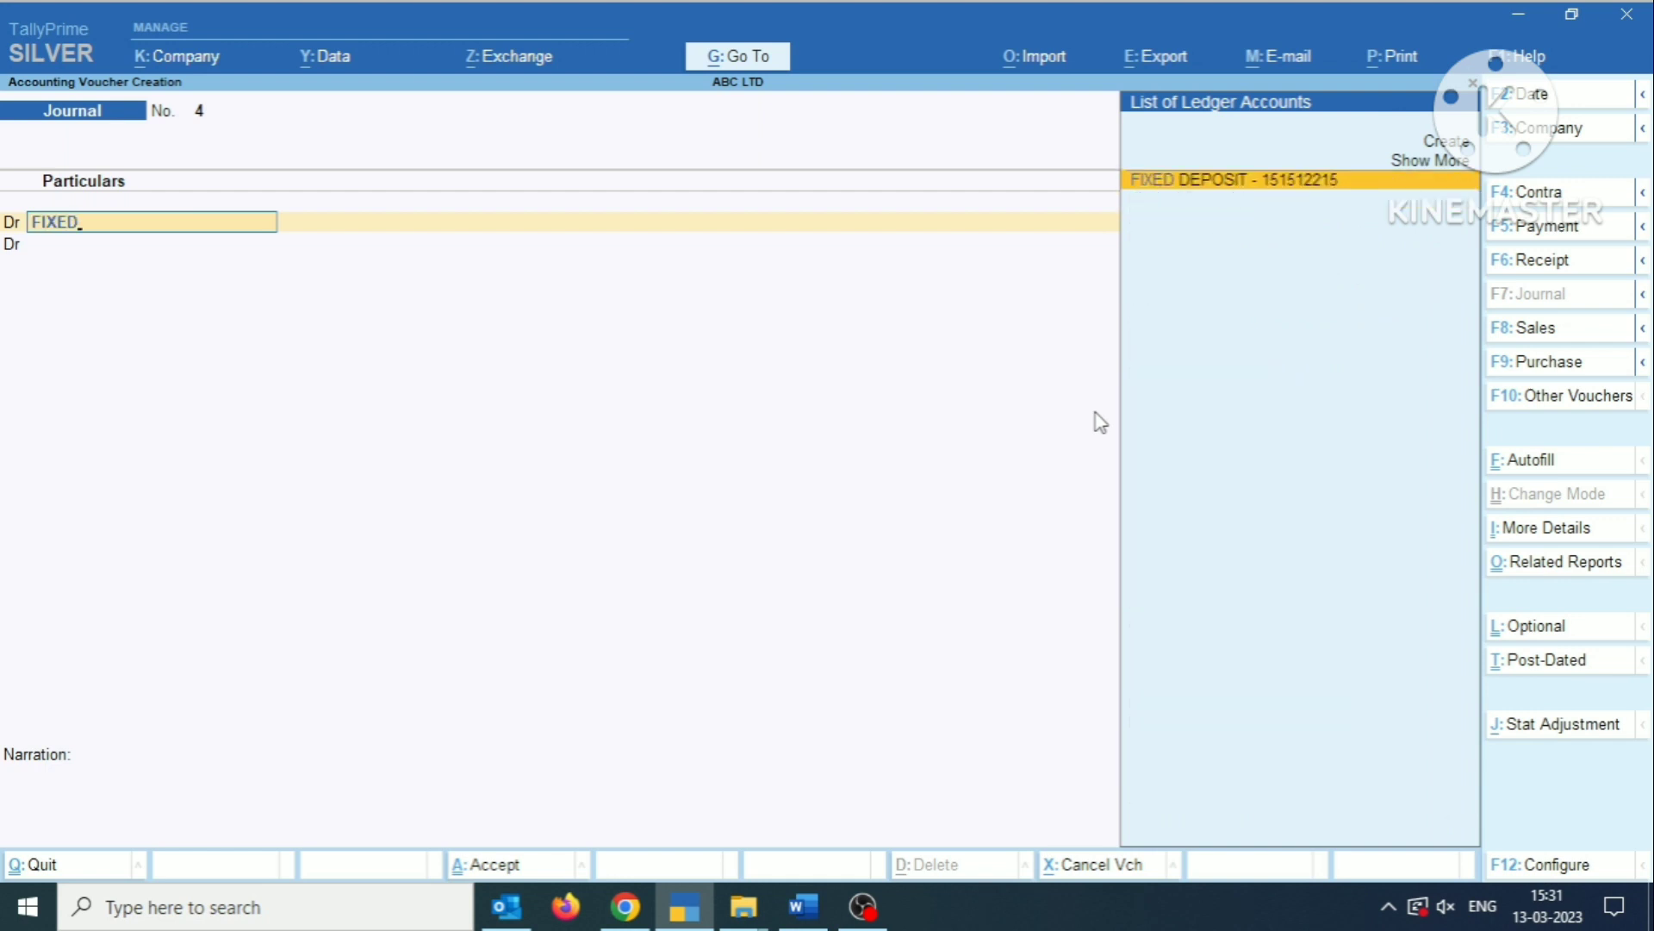
key(Return)
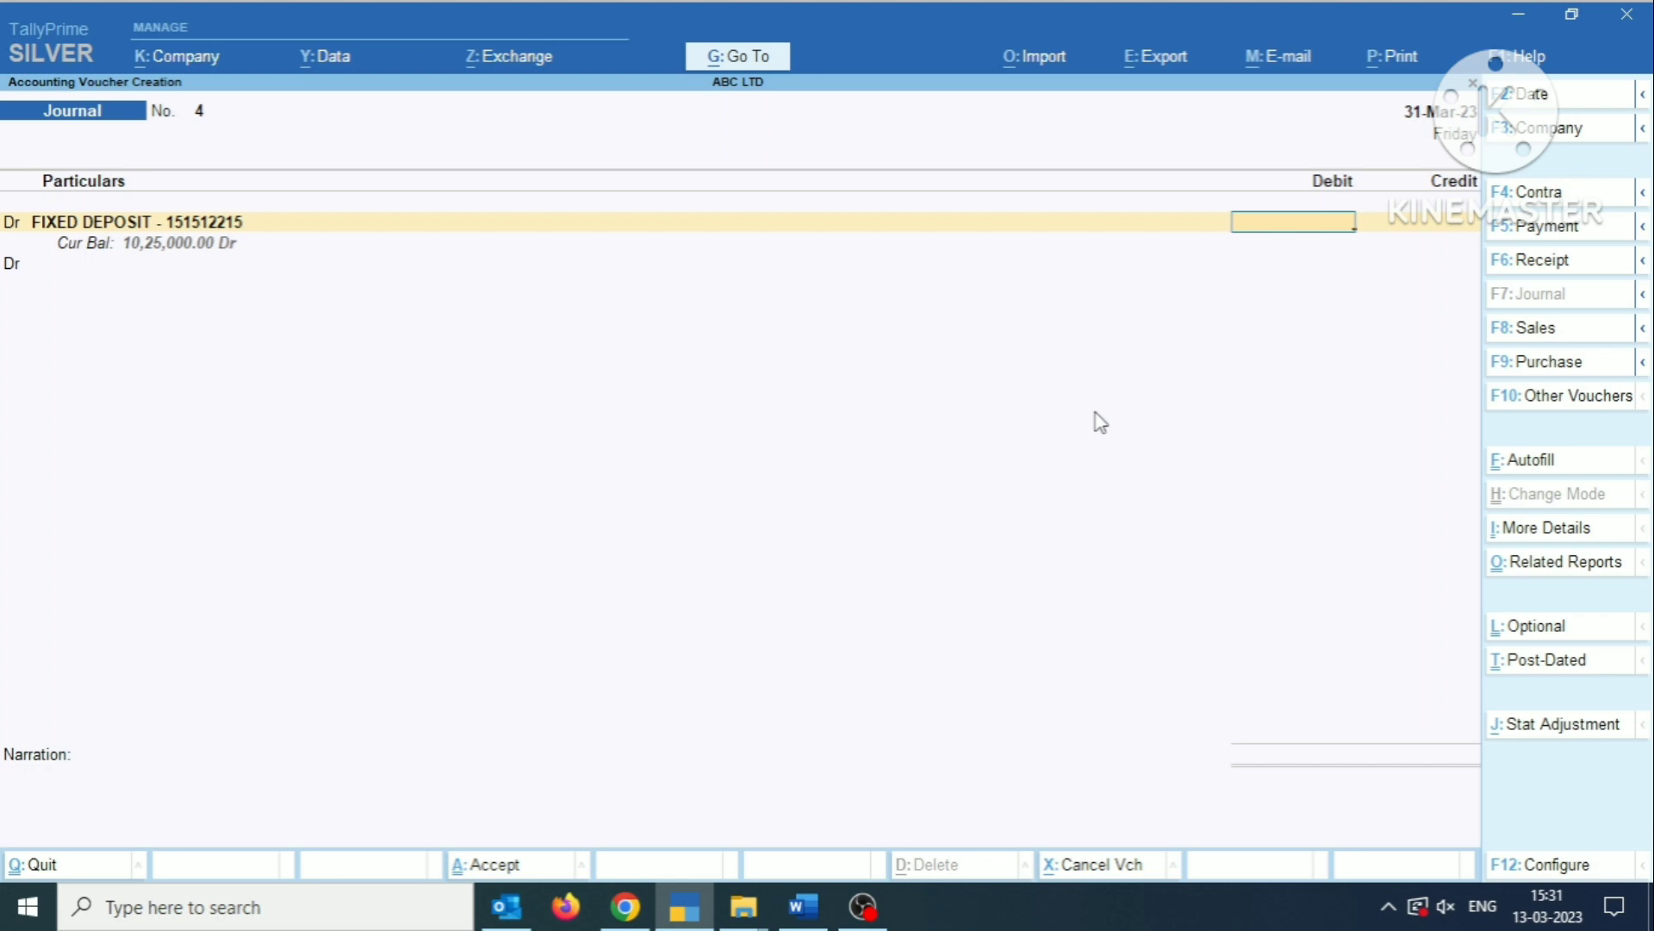
Check the Yes Bank interest and TDS figures in the Word document, and debit the fixed deposit ledger with 9225 in TallyPrime.
key(alt+Tab)
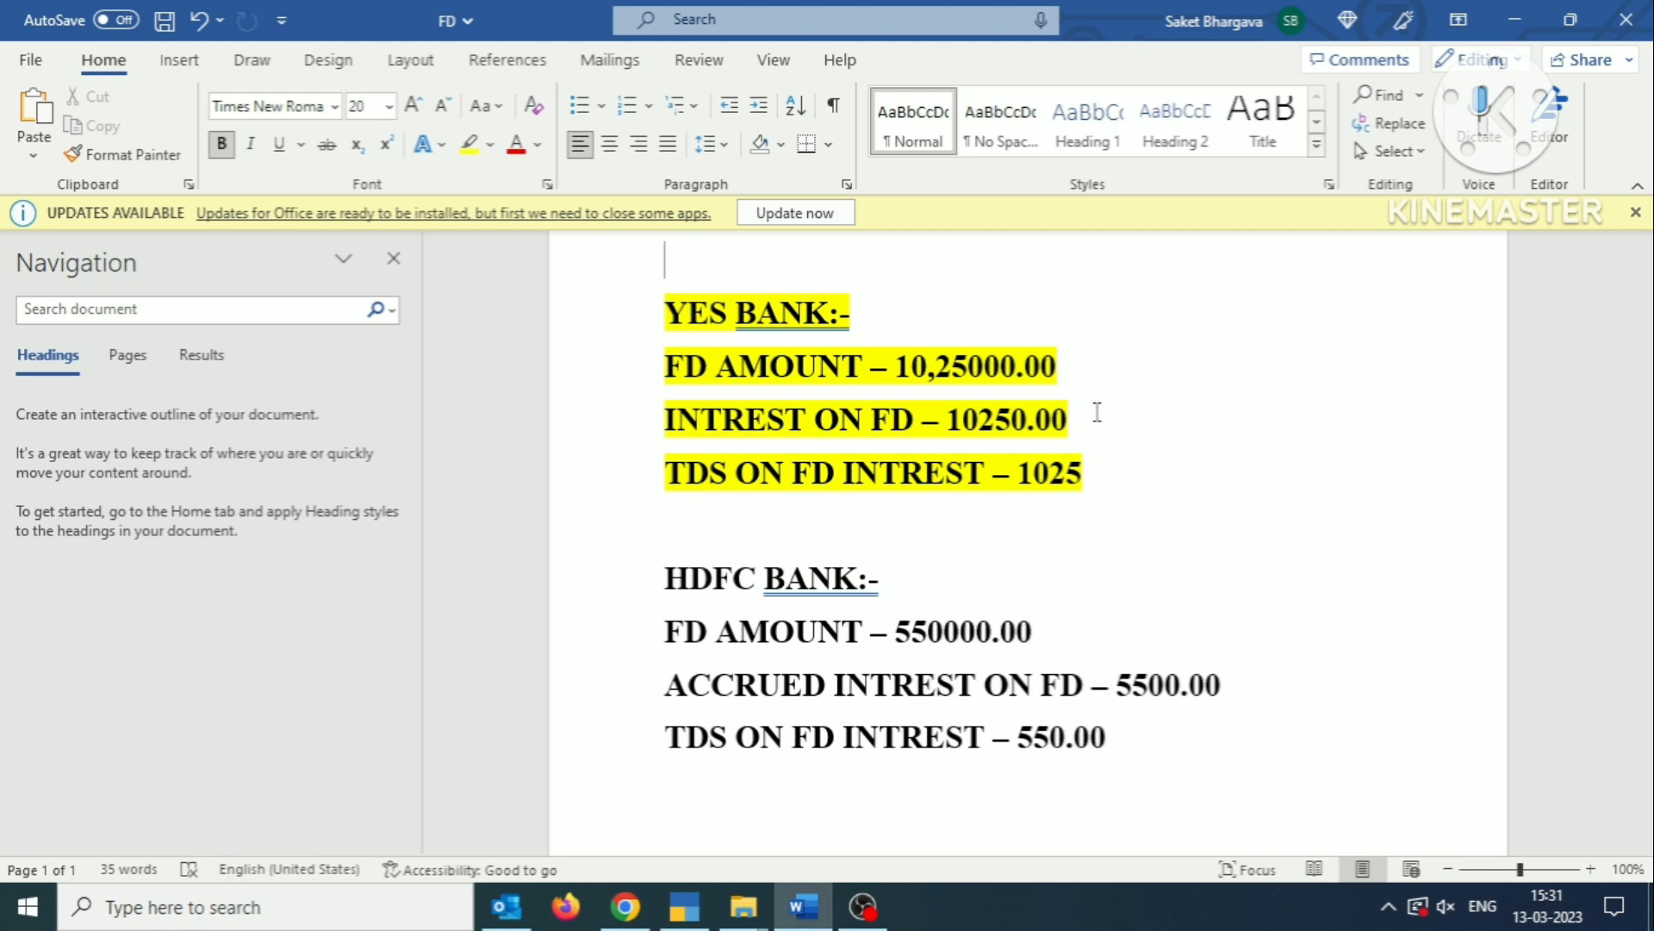
key(alt+Tab)
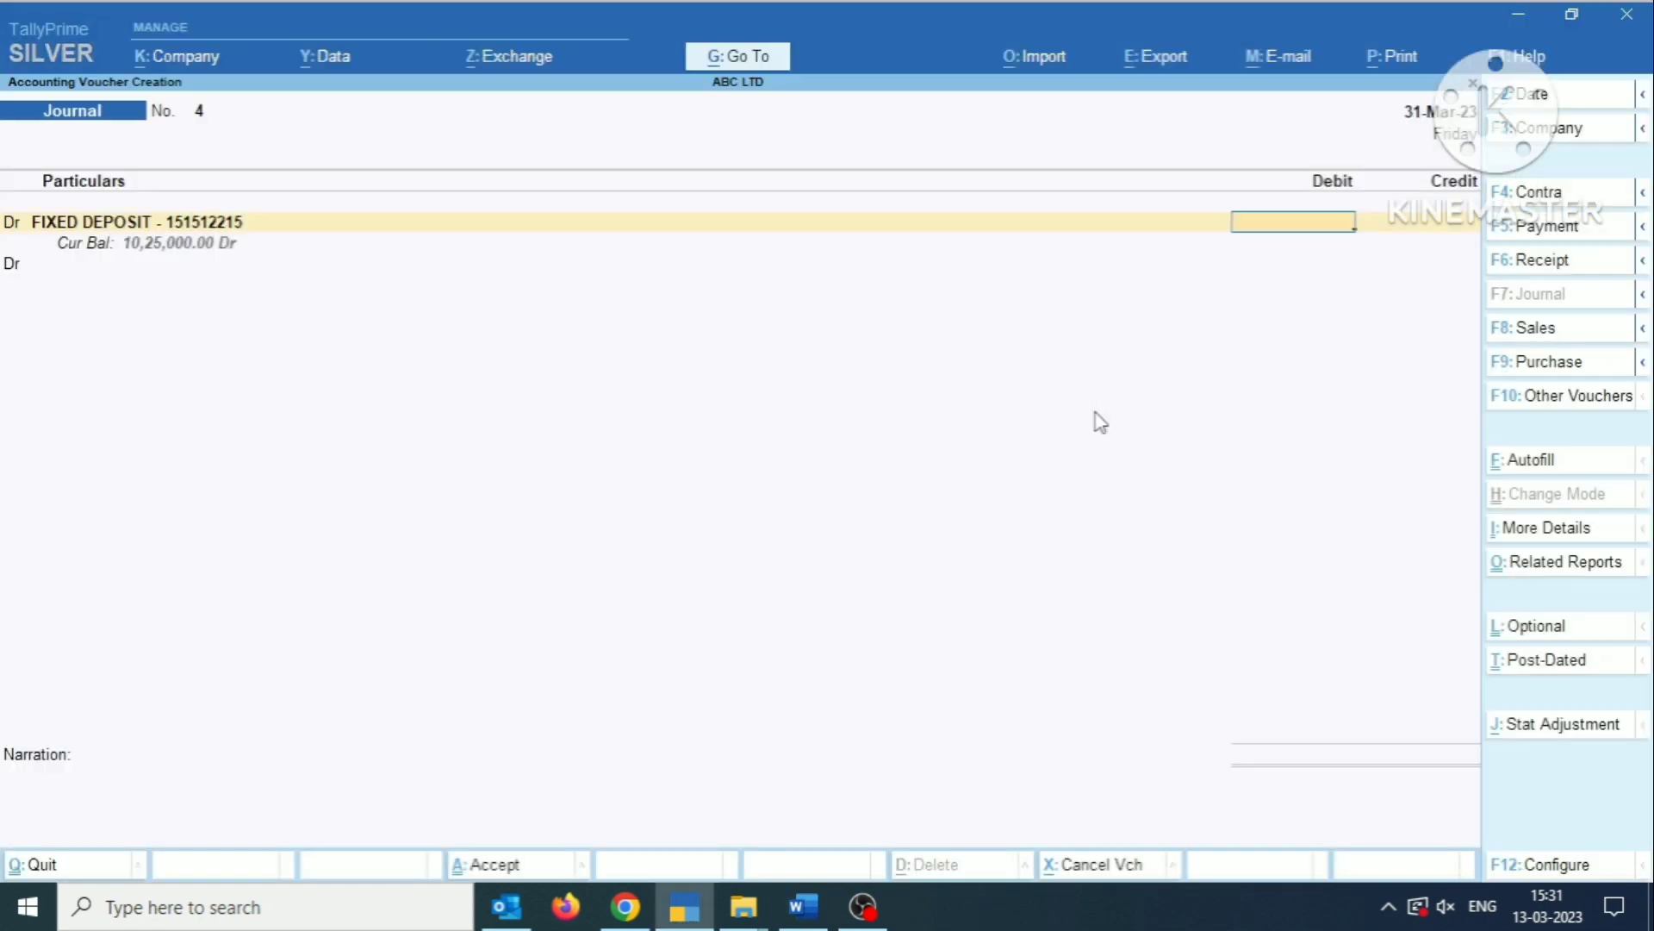
text(9225)
key(Return)
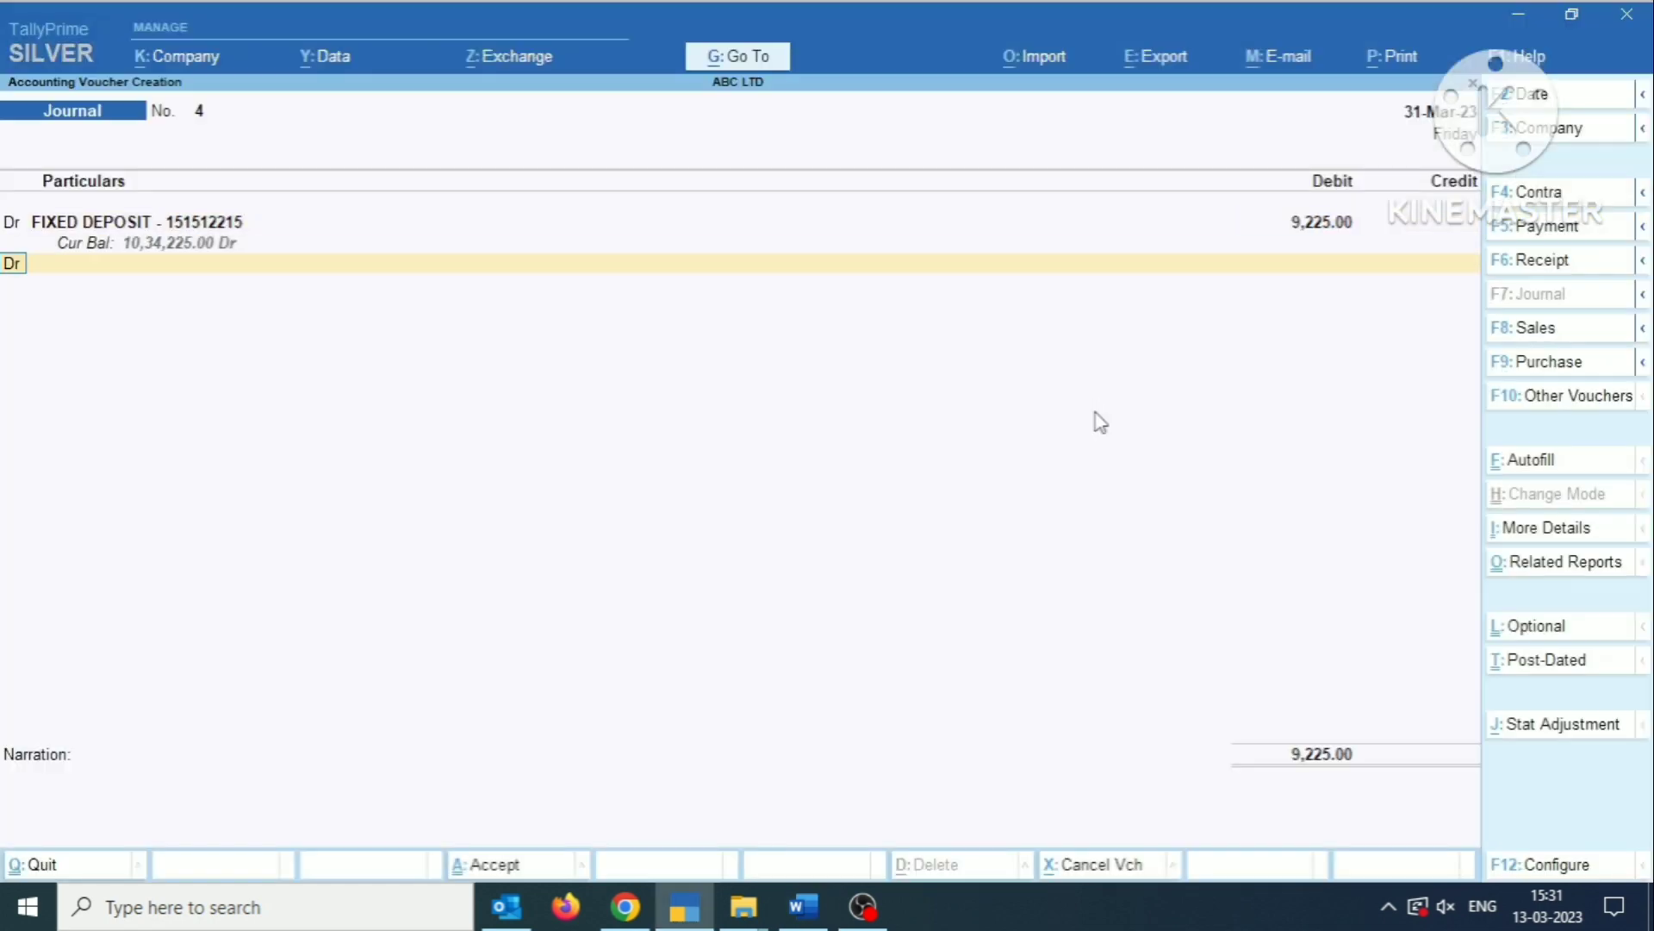
Start a new ledger named TDS ON FD INTREST for the journal's second debit line, without an alias.
key(Return)
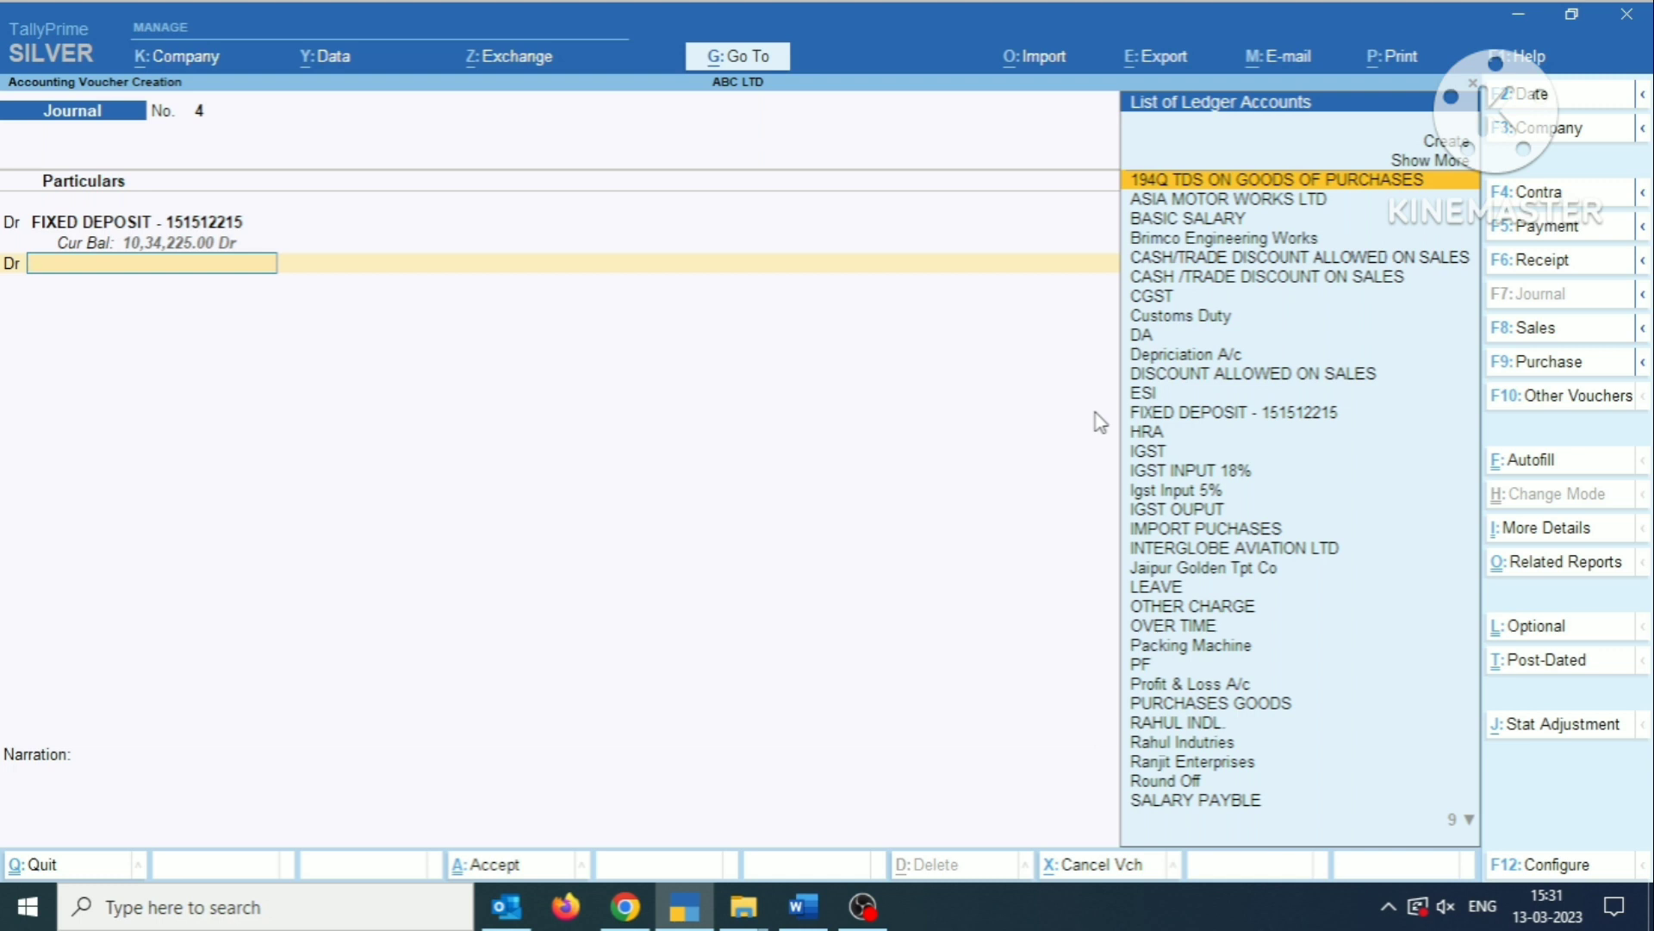
text(TD)
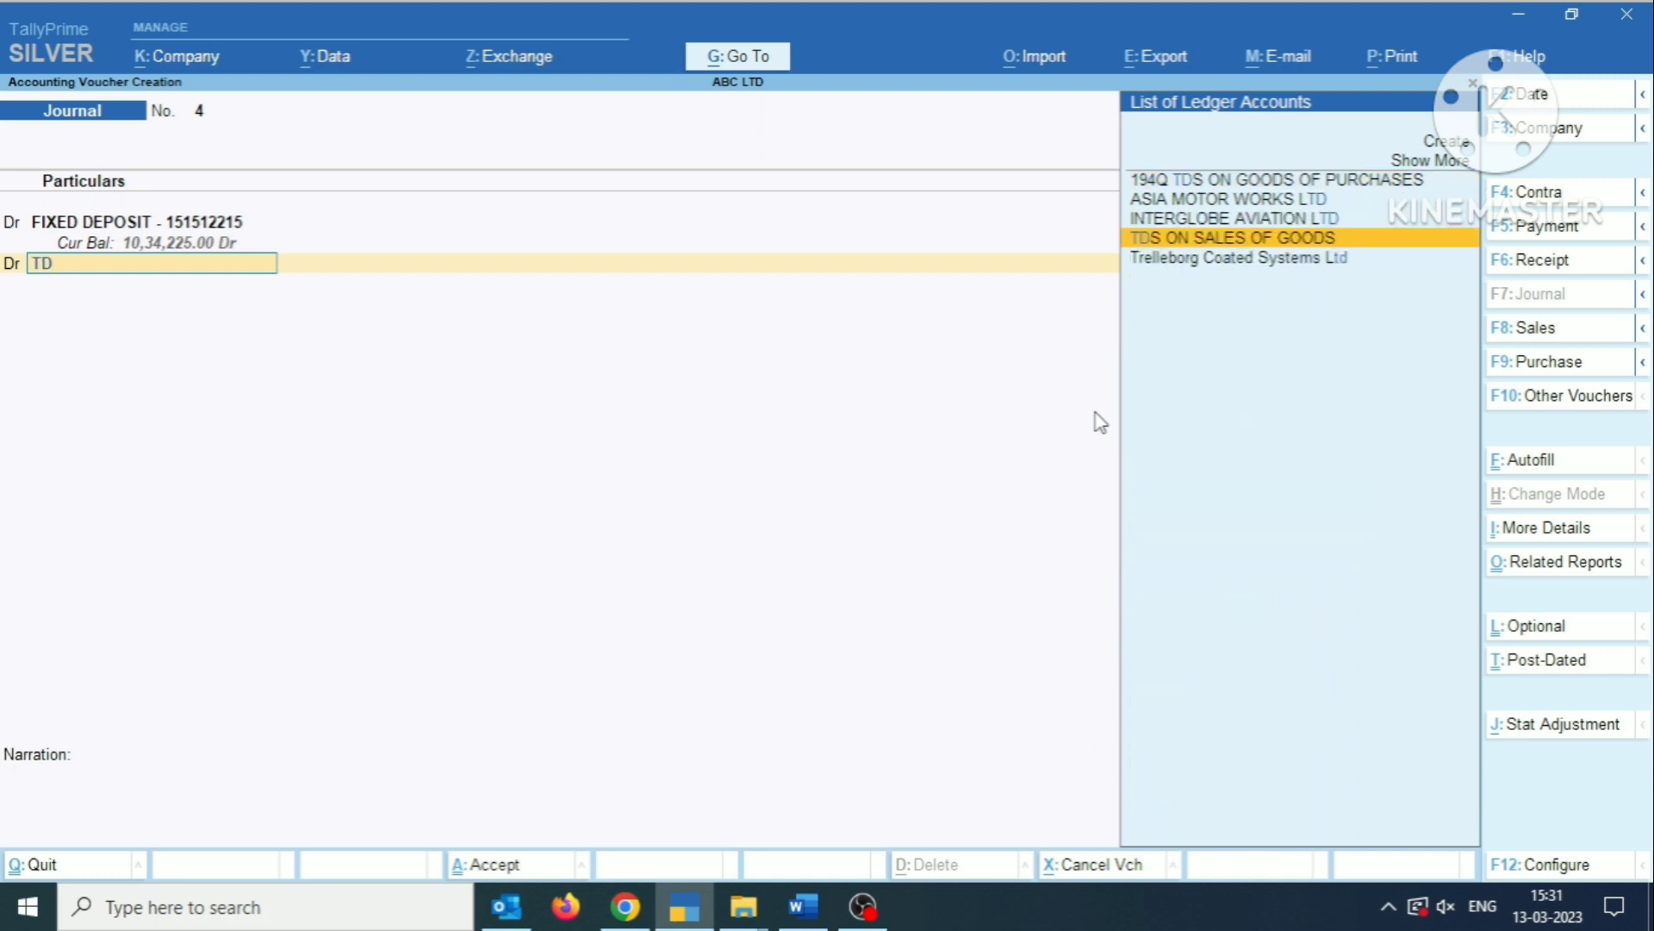
key(alt+c)
text(TDS)
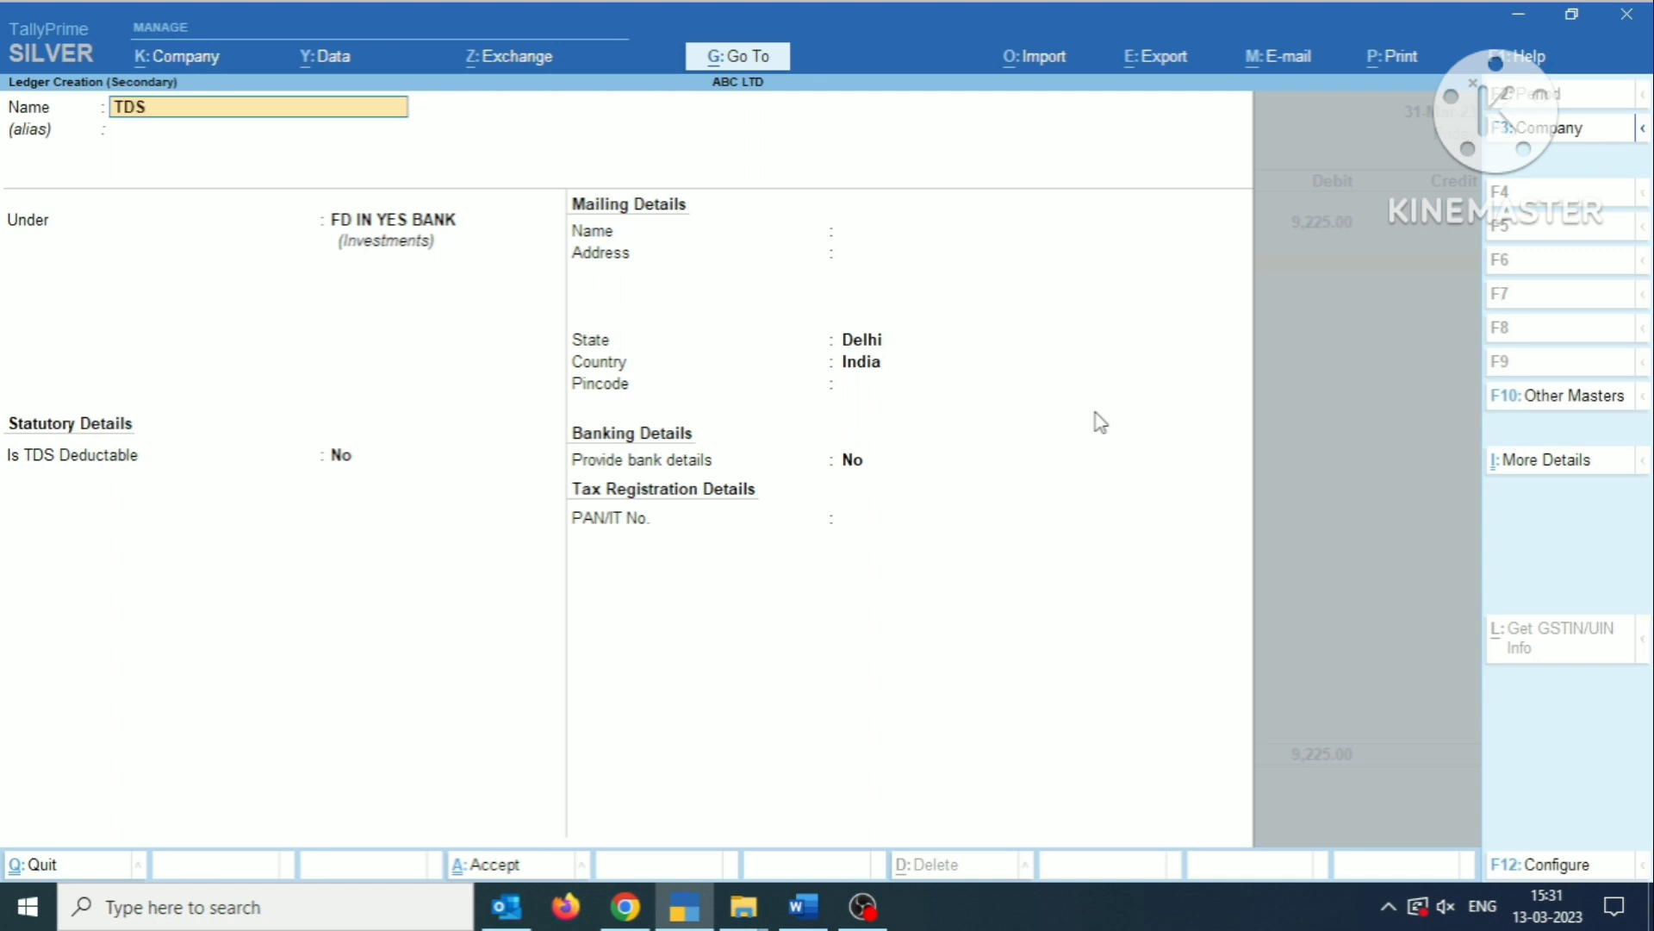
text( ON IN)
key(BackSpace)
text(FD INTREST)
key(Return)
key(Return)
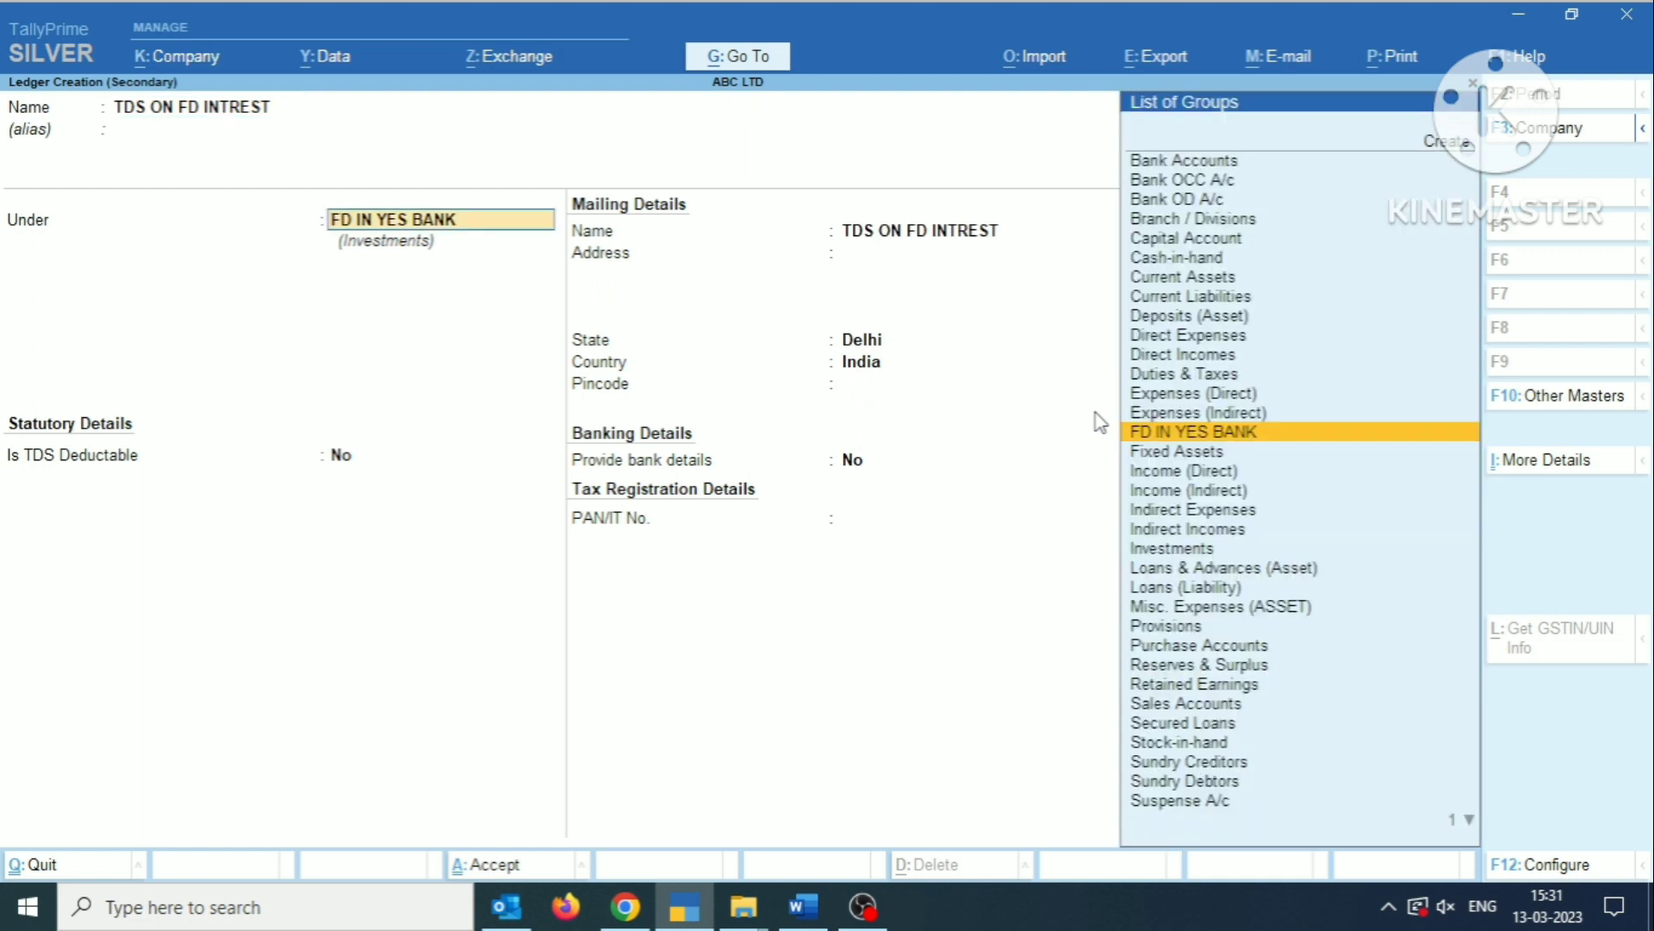
Place the TDS ledger under Current Assets, keep its default statutory, banking and tax details, and save it.
text(CU)
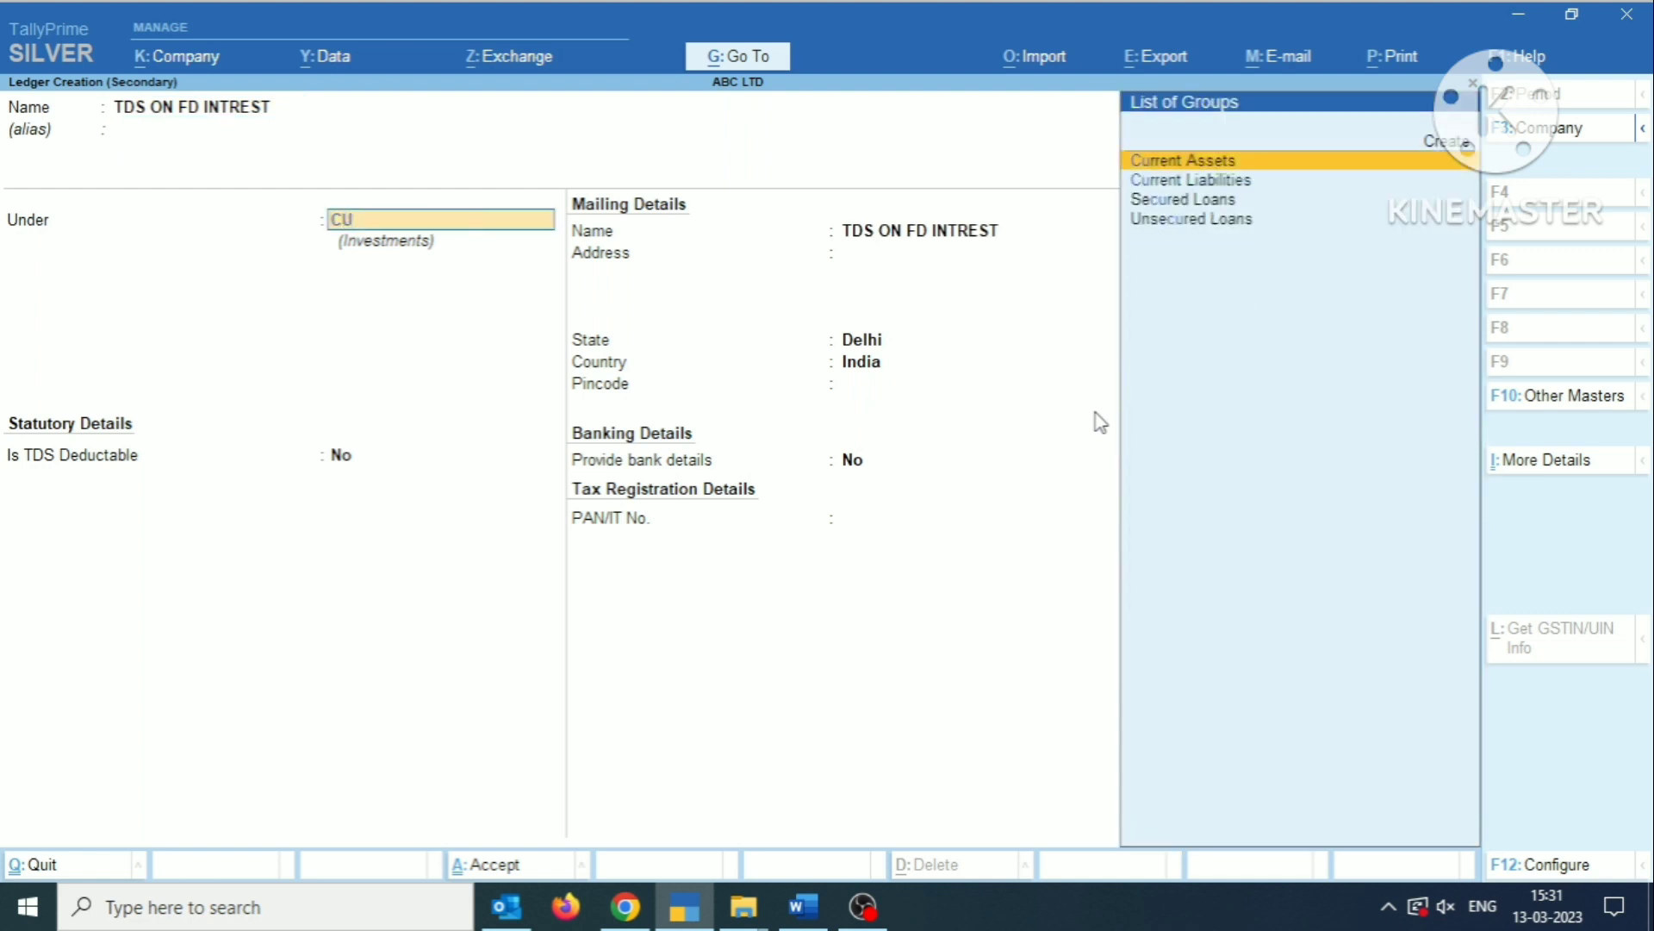
key(Return)
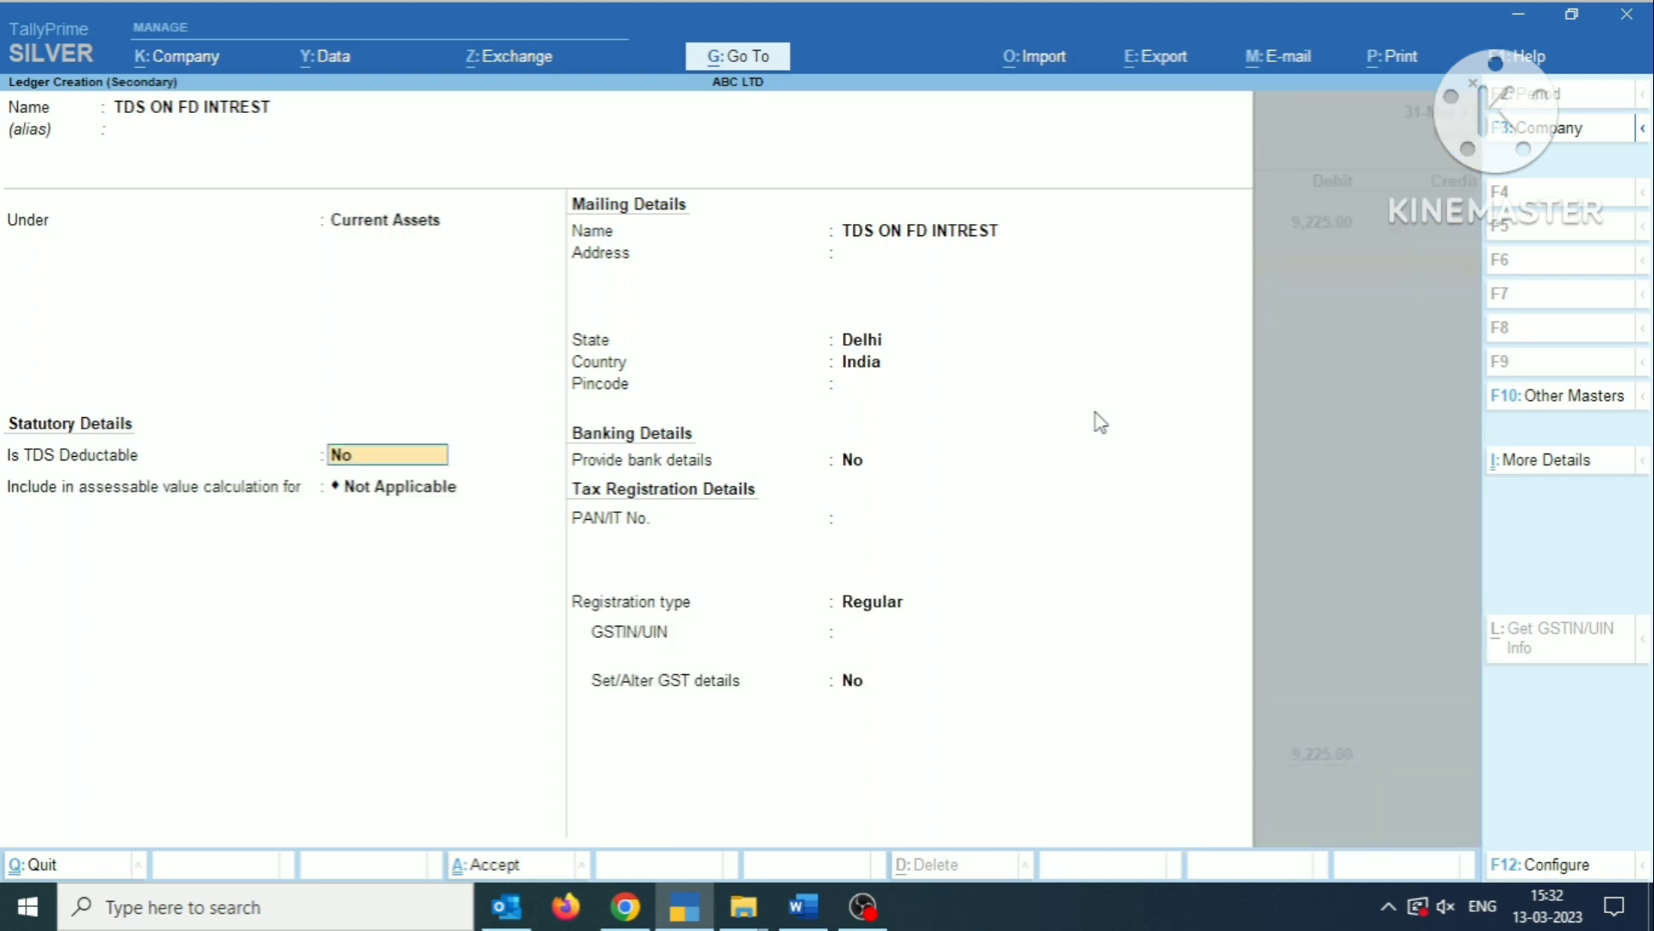
key(Return)
key(Return)
key(Return)
key(Return)
key(Return)
key(Return)
key(Return)
key(Return)
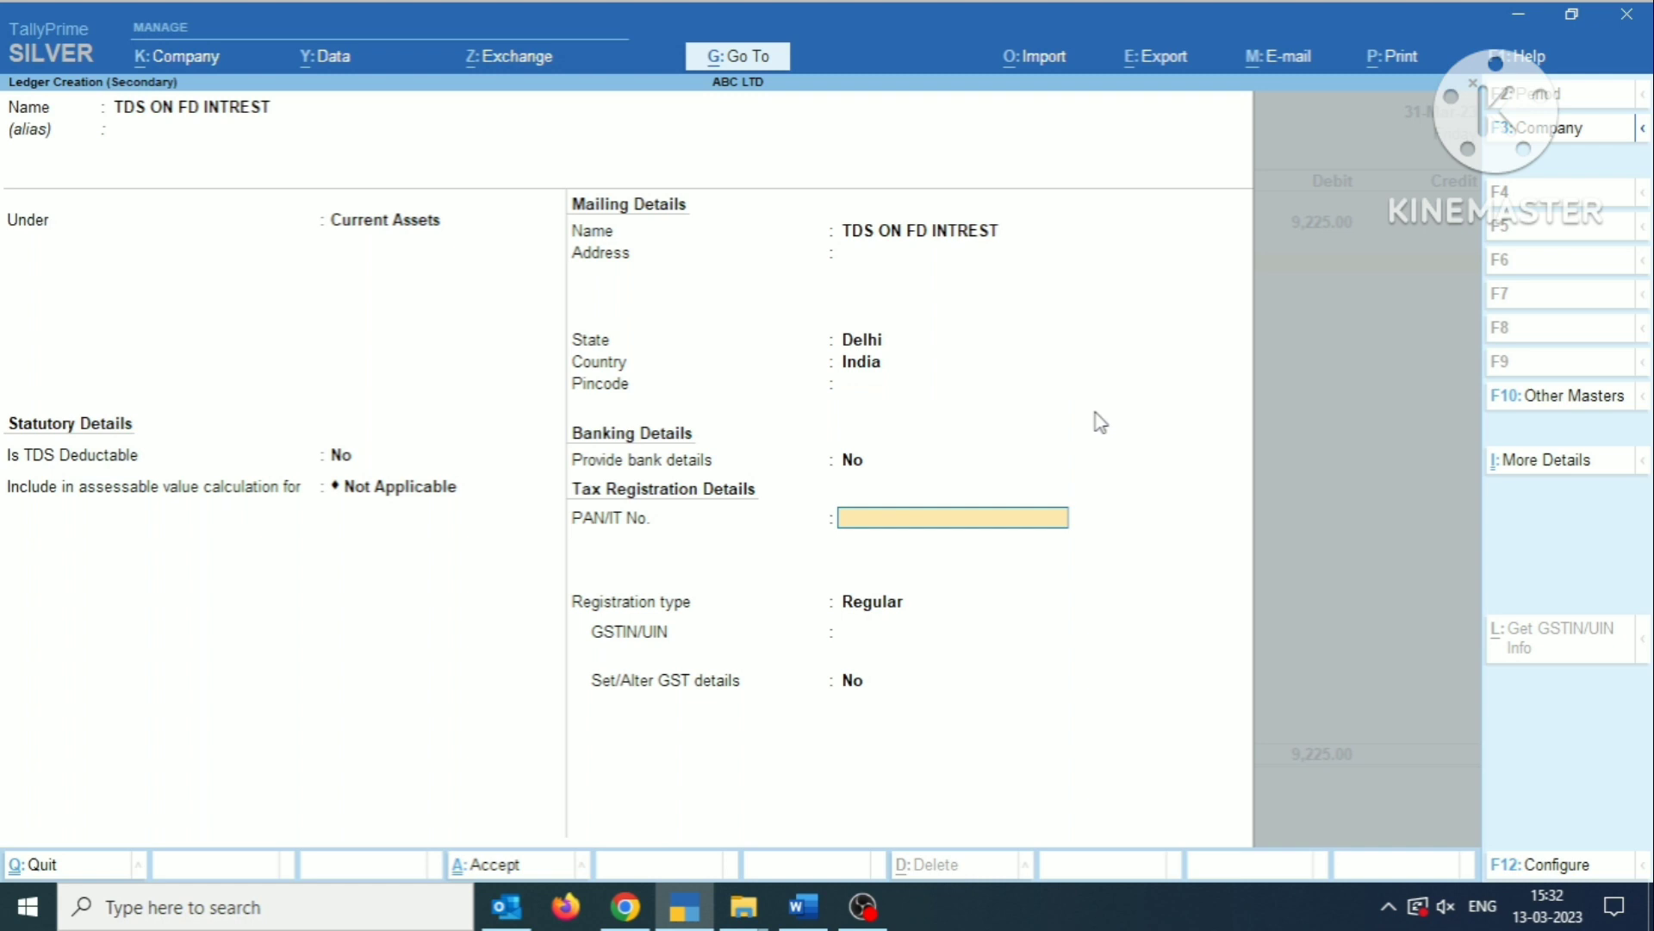
key(Return)
key(Return)
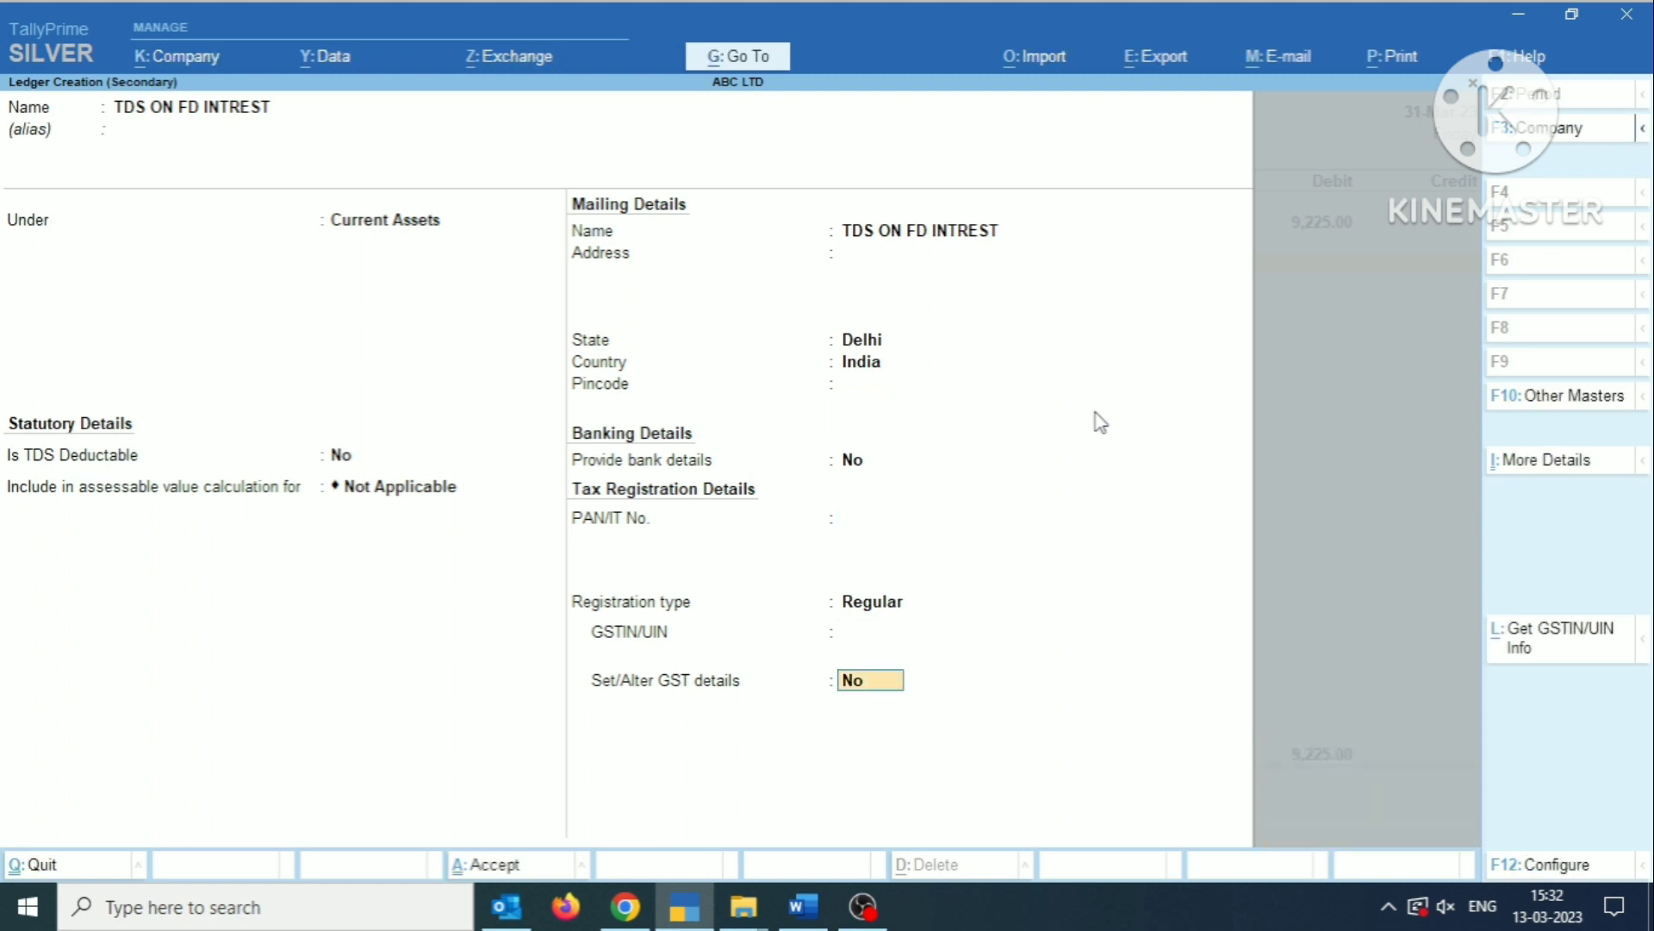
key(Return)
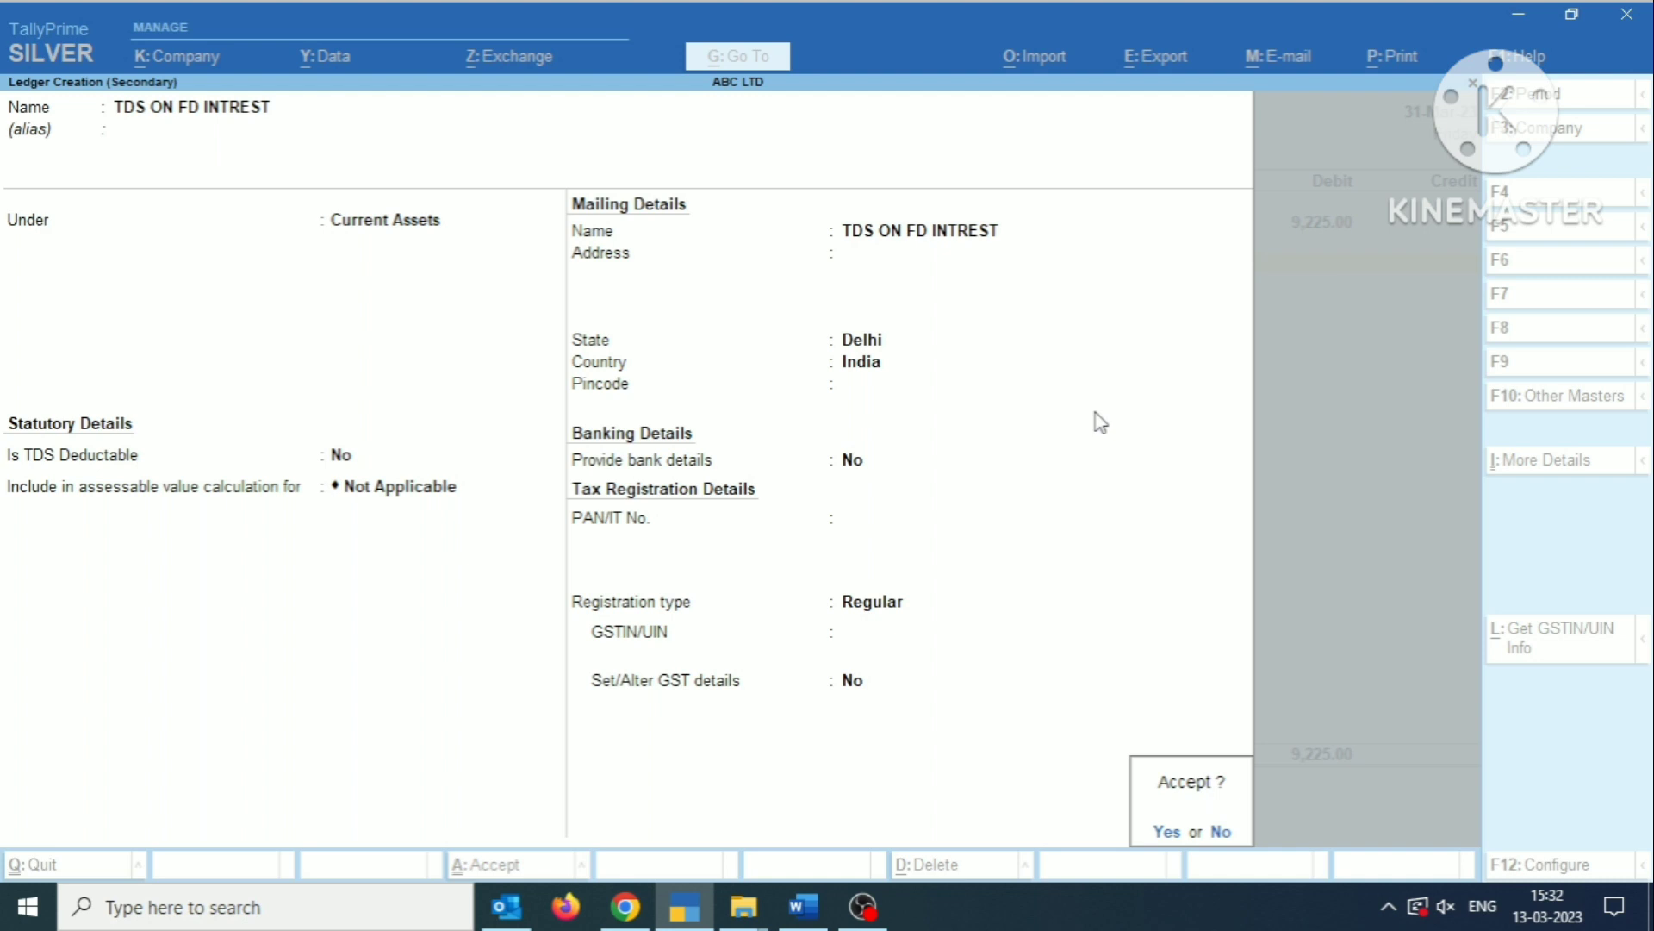
key(Return)
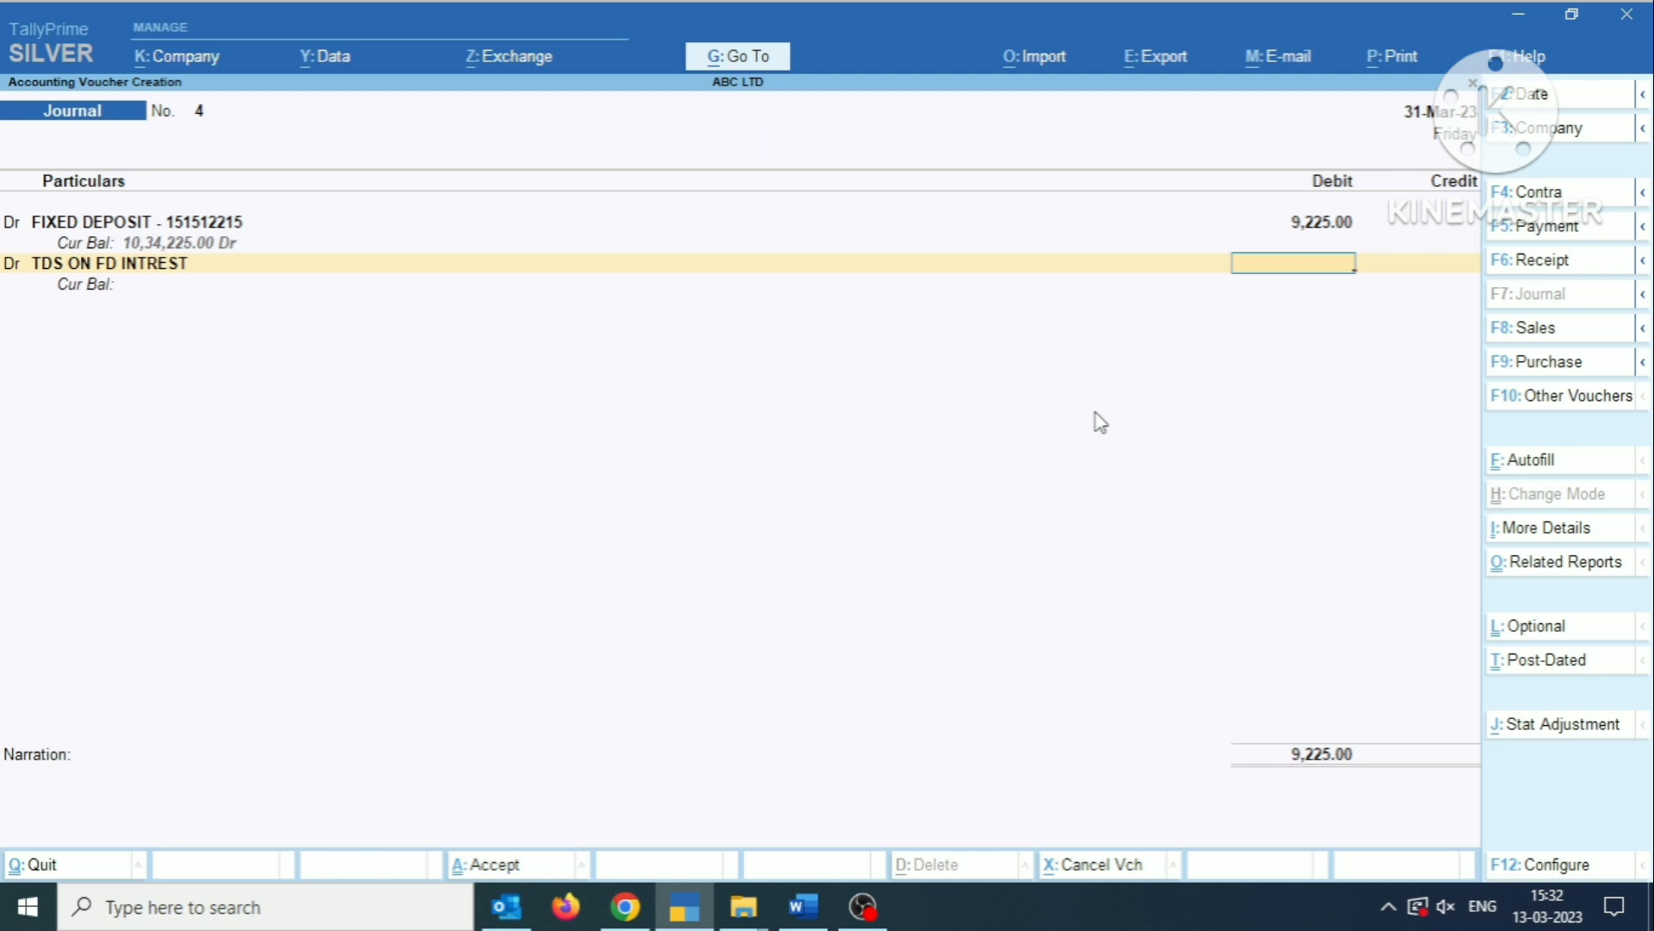
Debit the TDS ON FD INTREST ledger with 1025.
text(1025)
key(Return)
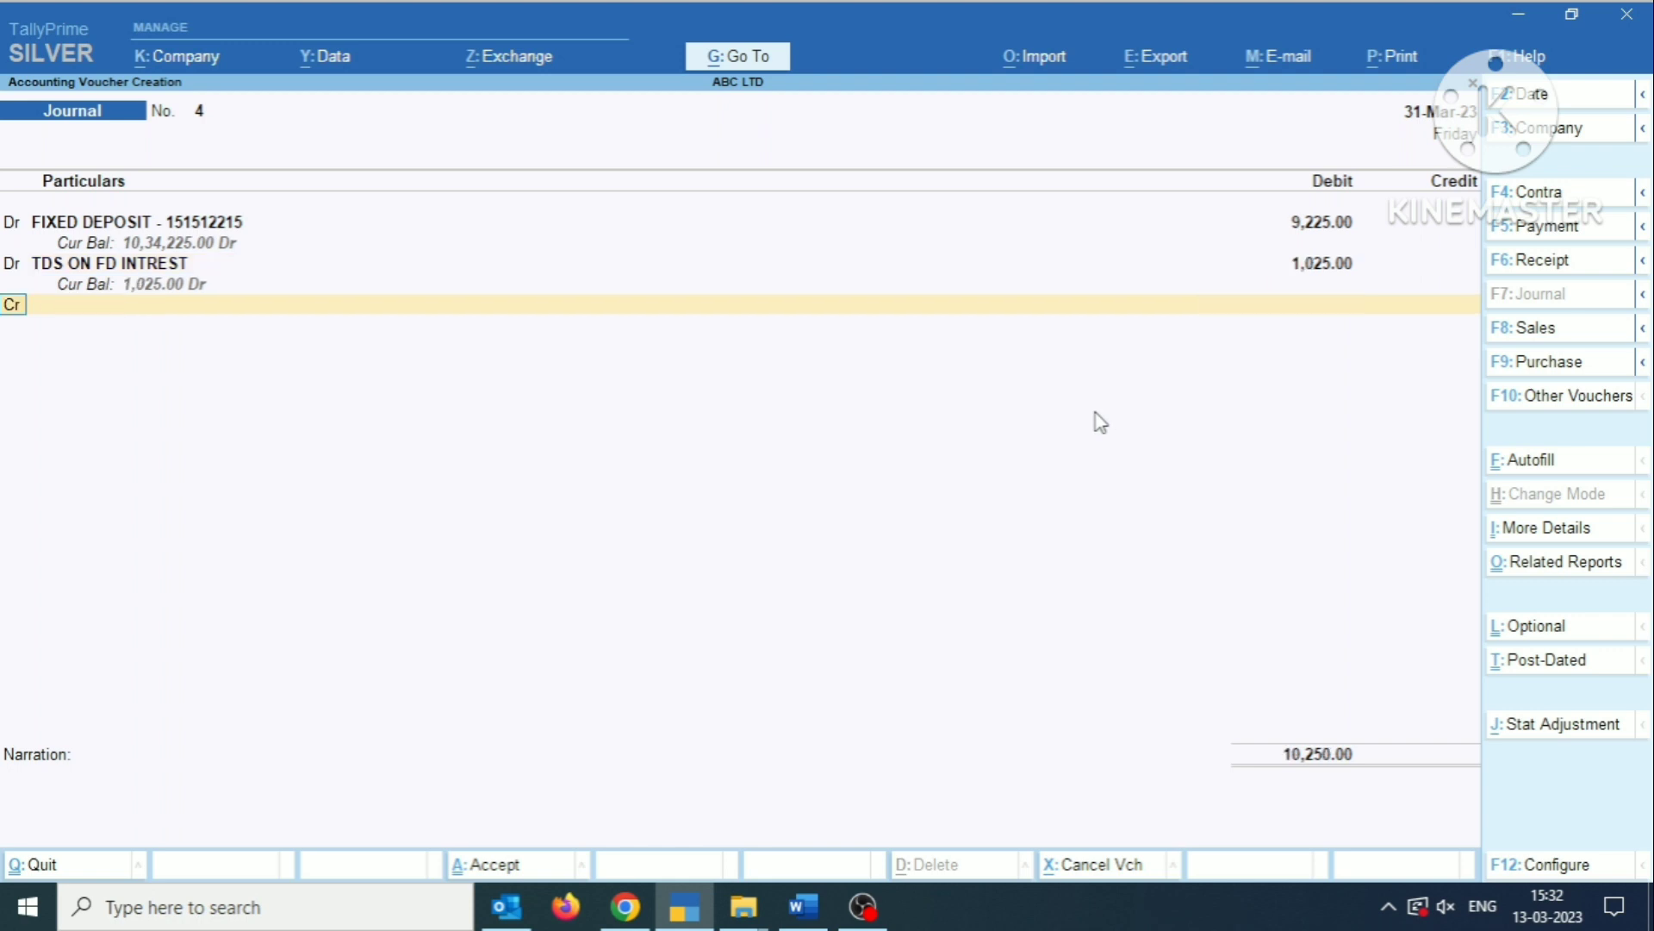
Start a new ledger named INTREST ON FD for the journal's credit line, without an alias.
key(Return)
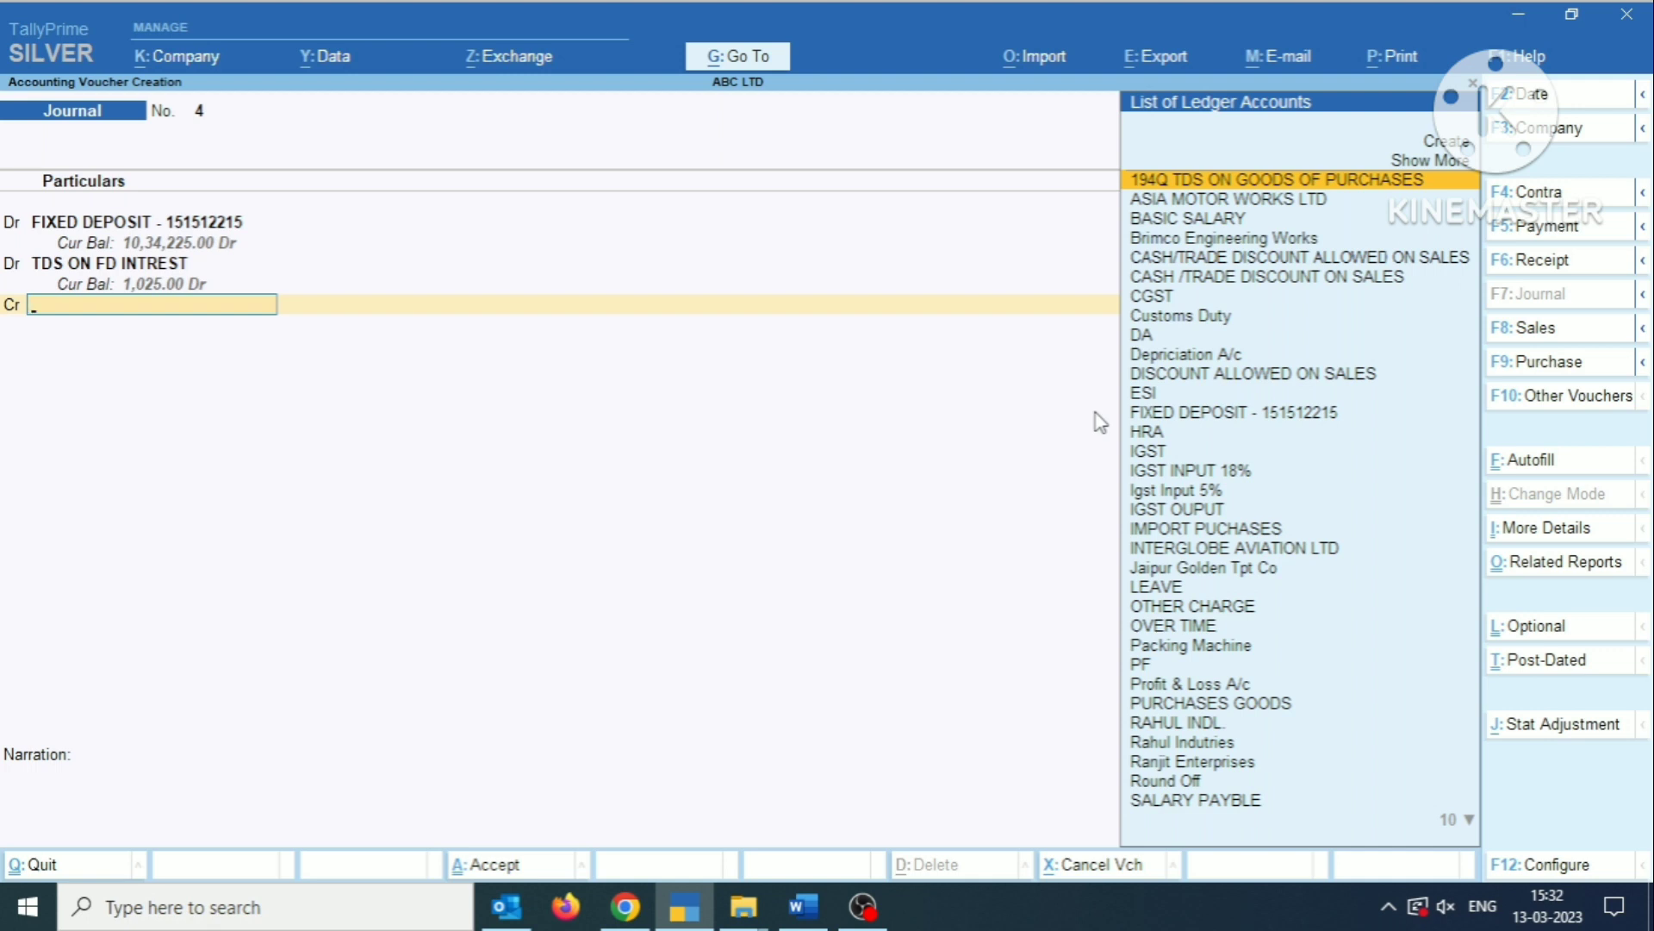
key(alt+c)
text(IN)
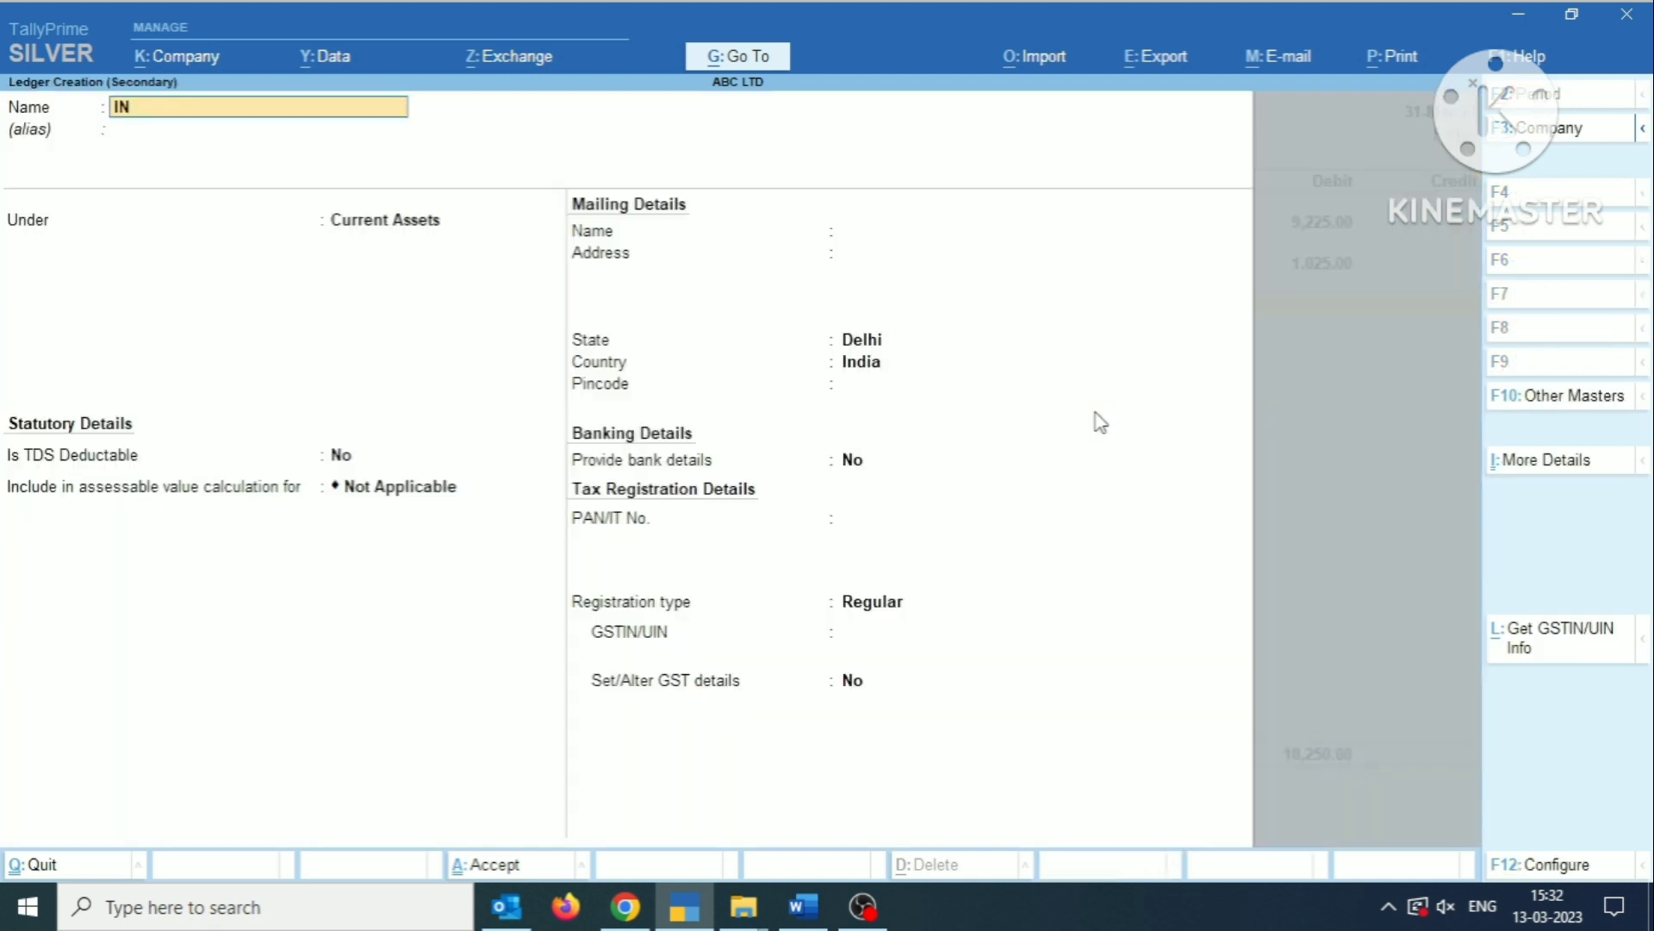
text(TREST ON FD)
key(Return)
key(Return)
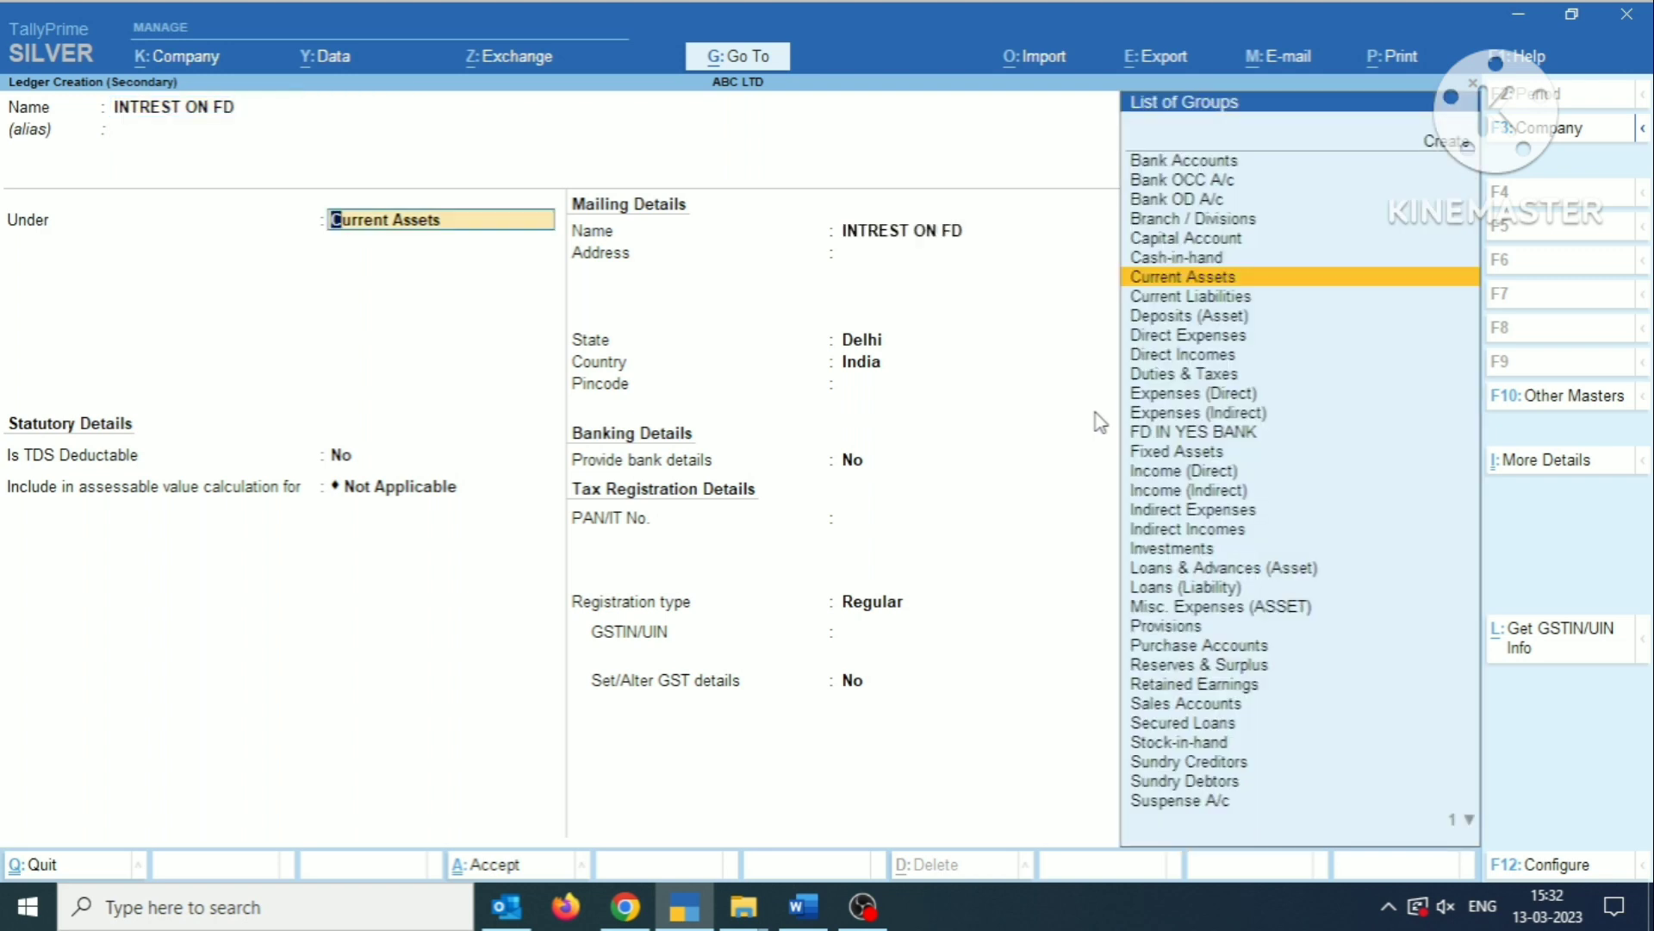
Place the INTREST ON FD ledger under Indirect Incomes, keep its default GST and TDS details, and save it.
text(IND)
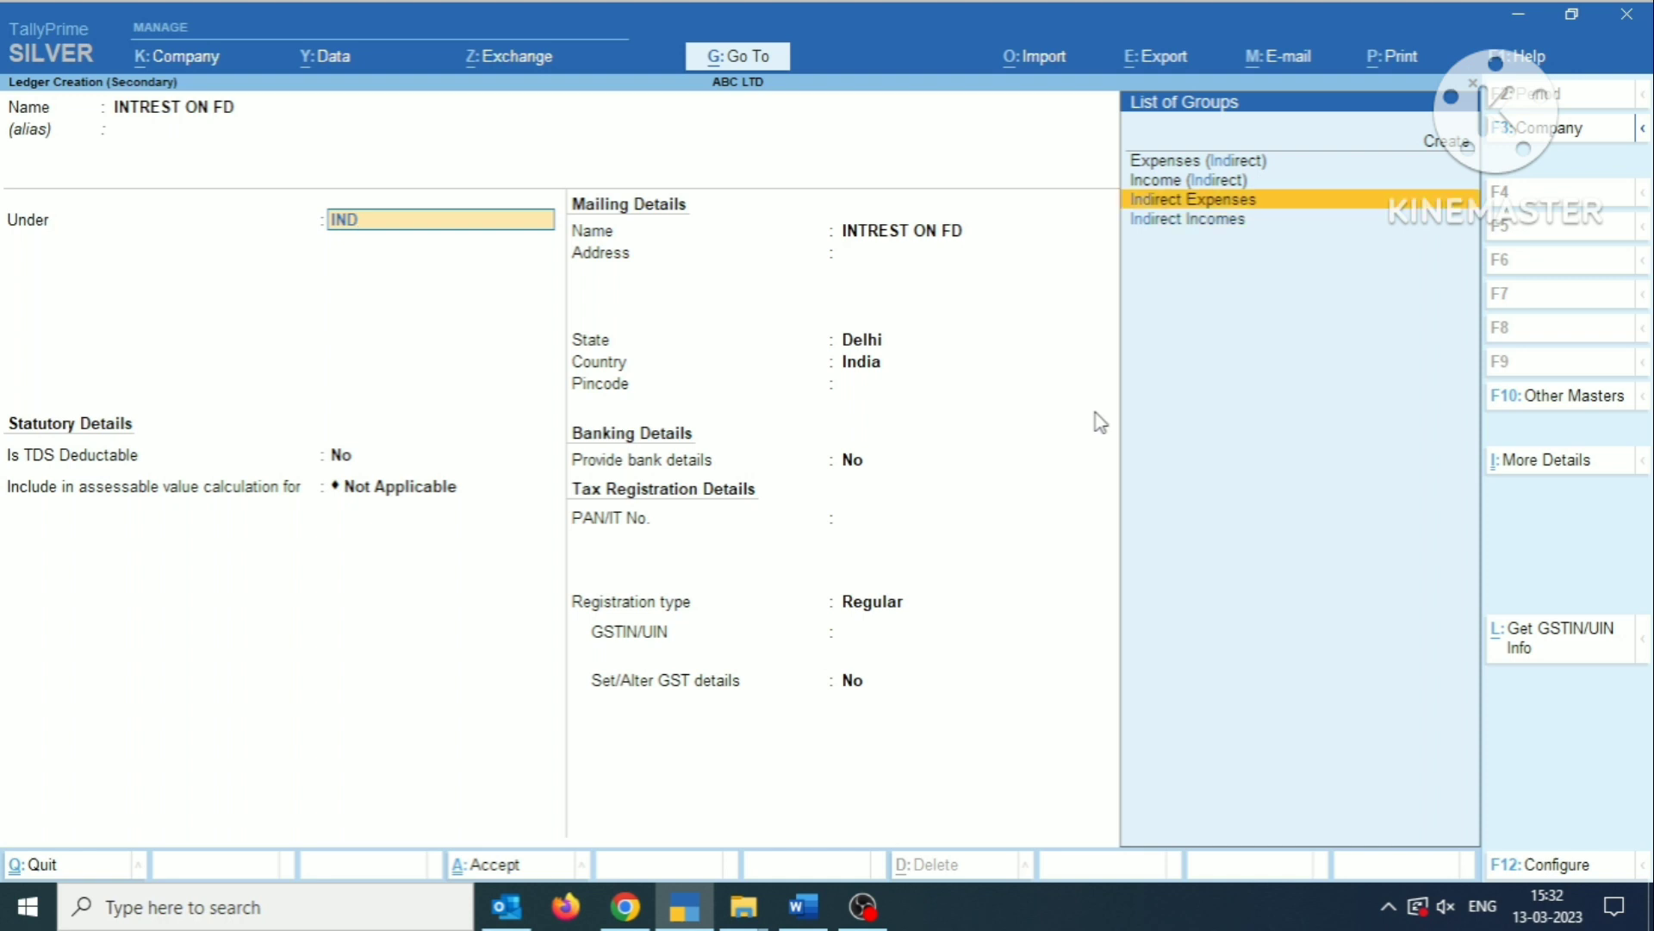
key(Down)
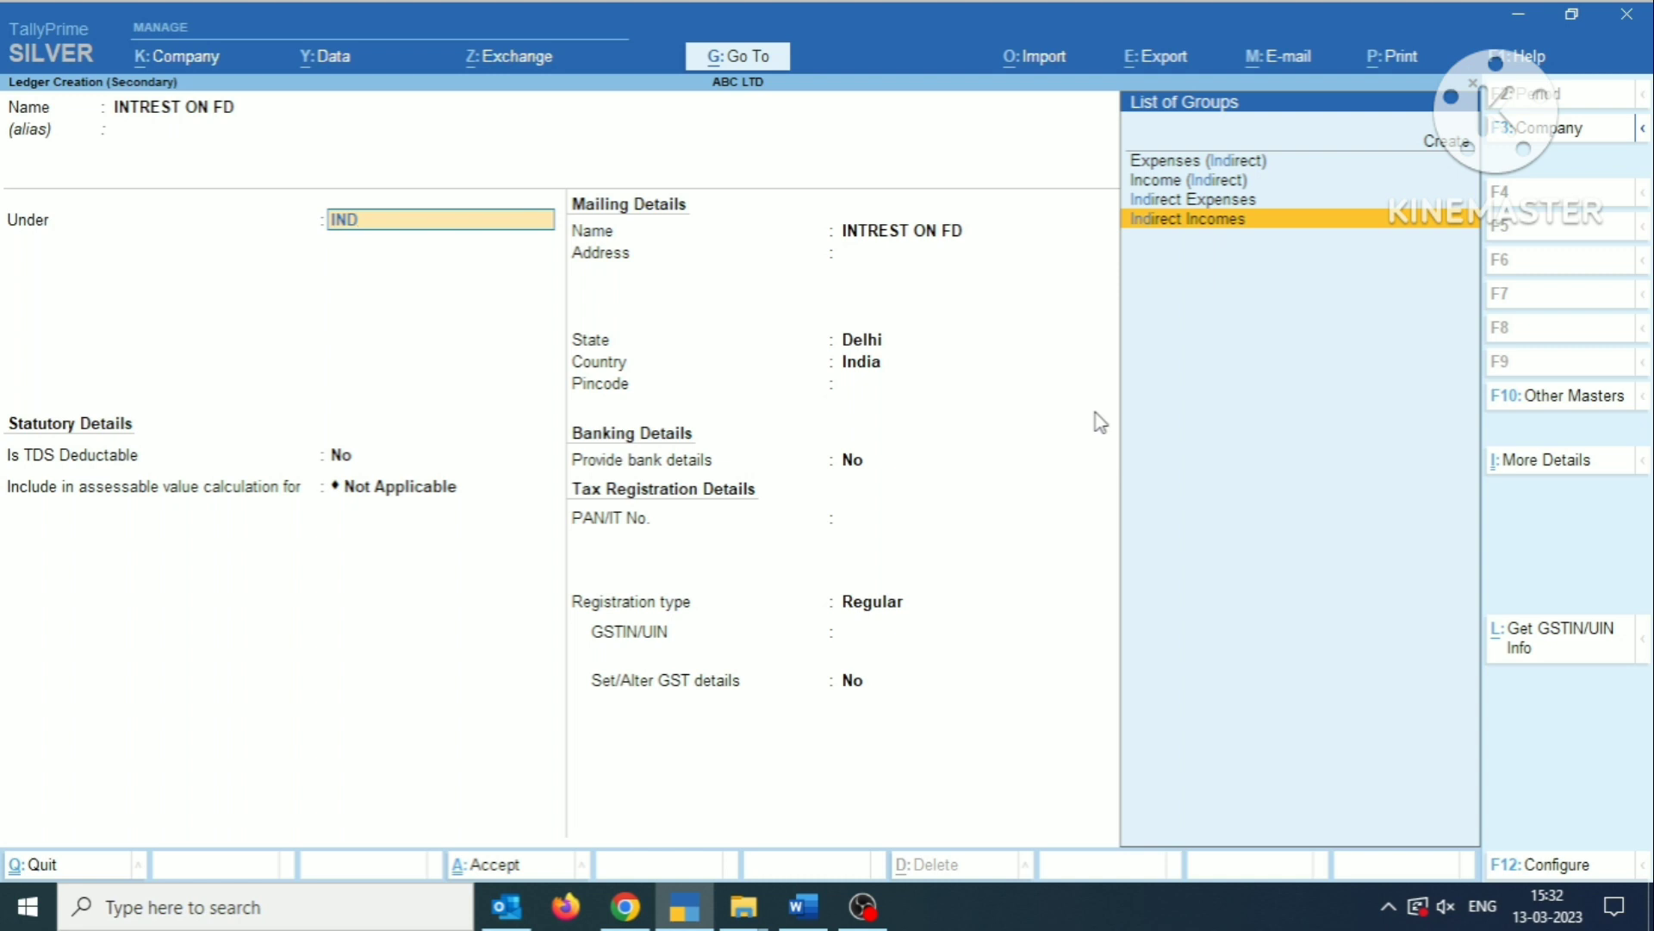
key(Return)
key(Return)
key(Return)
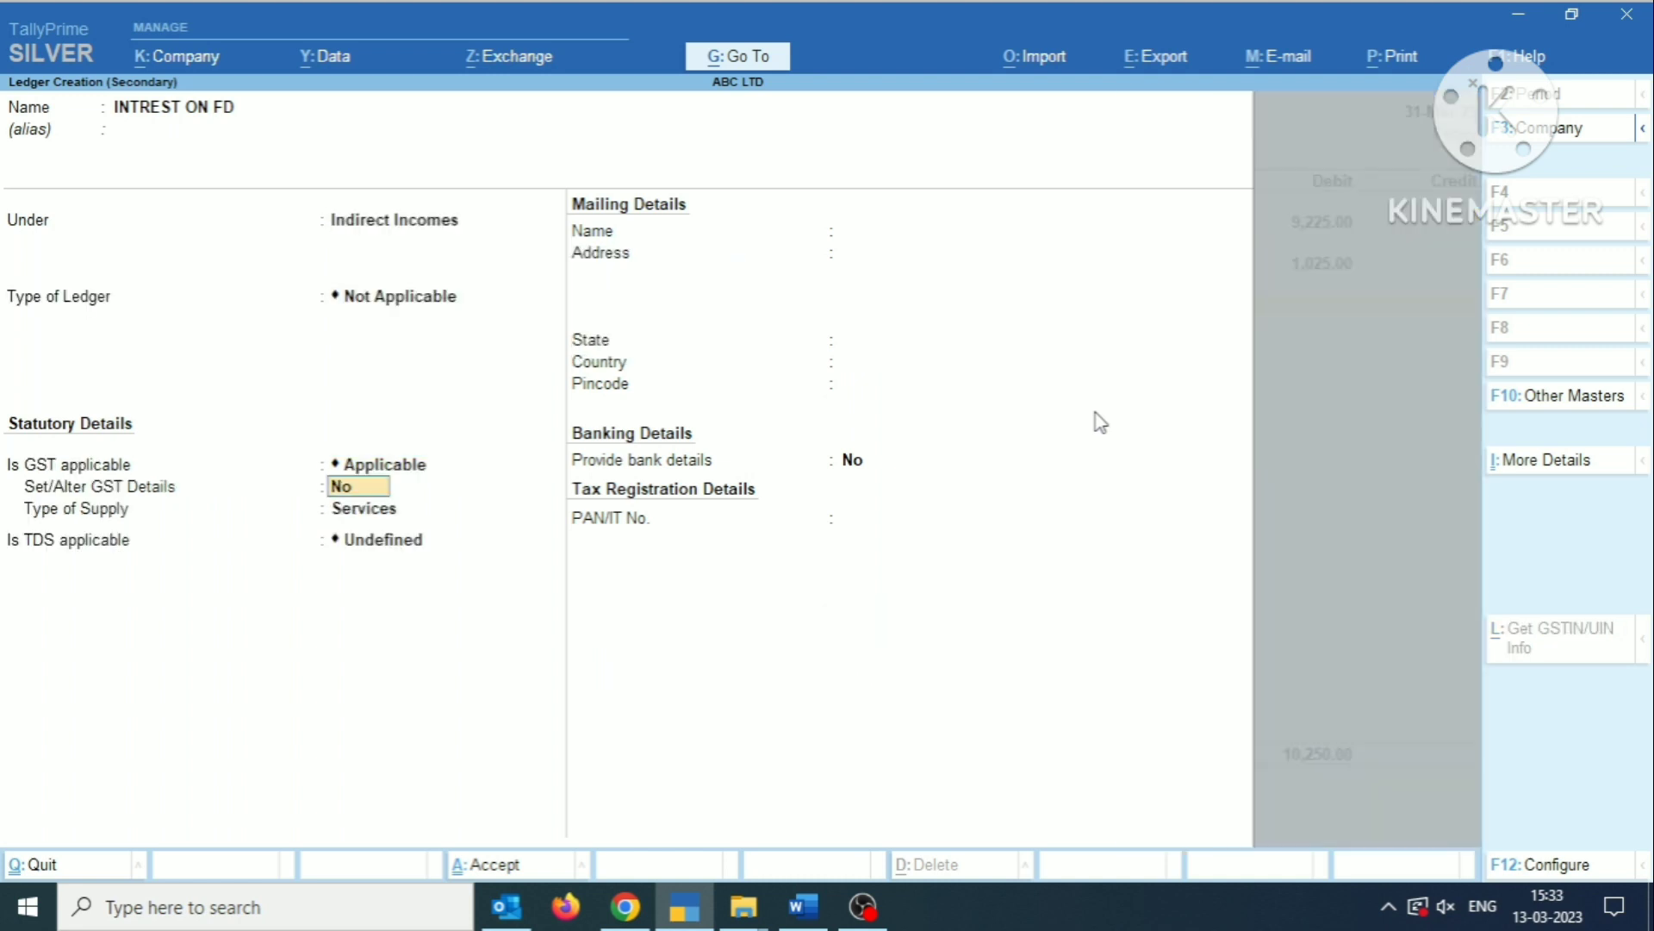
key(Return)
key(Return)
key(Return)
key(Return)
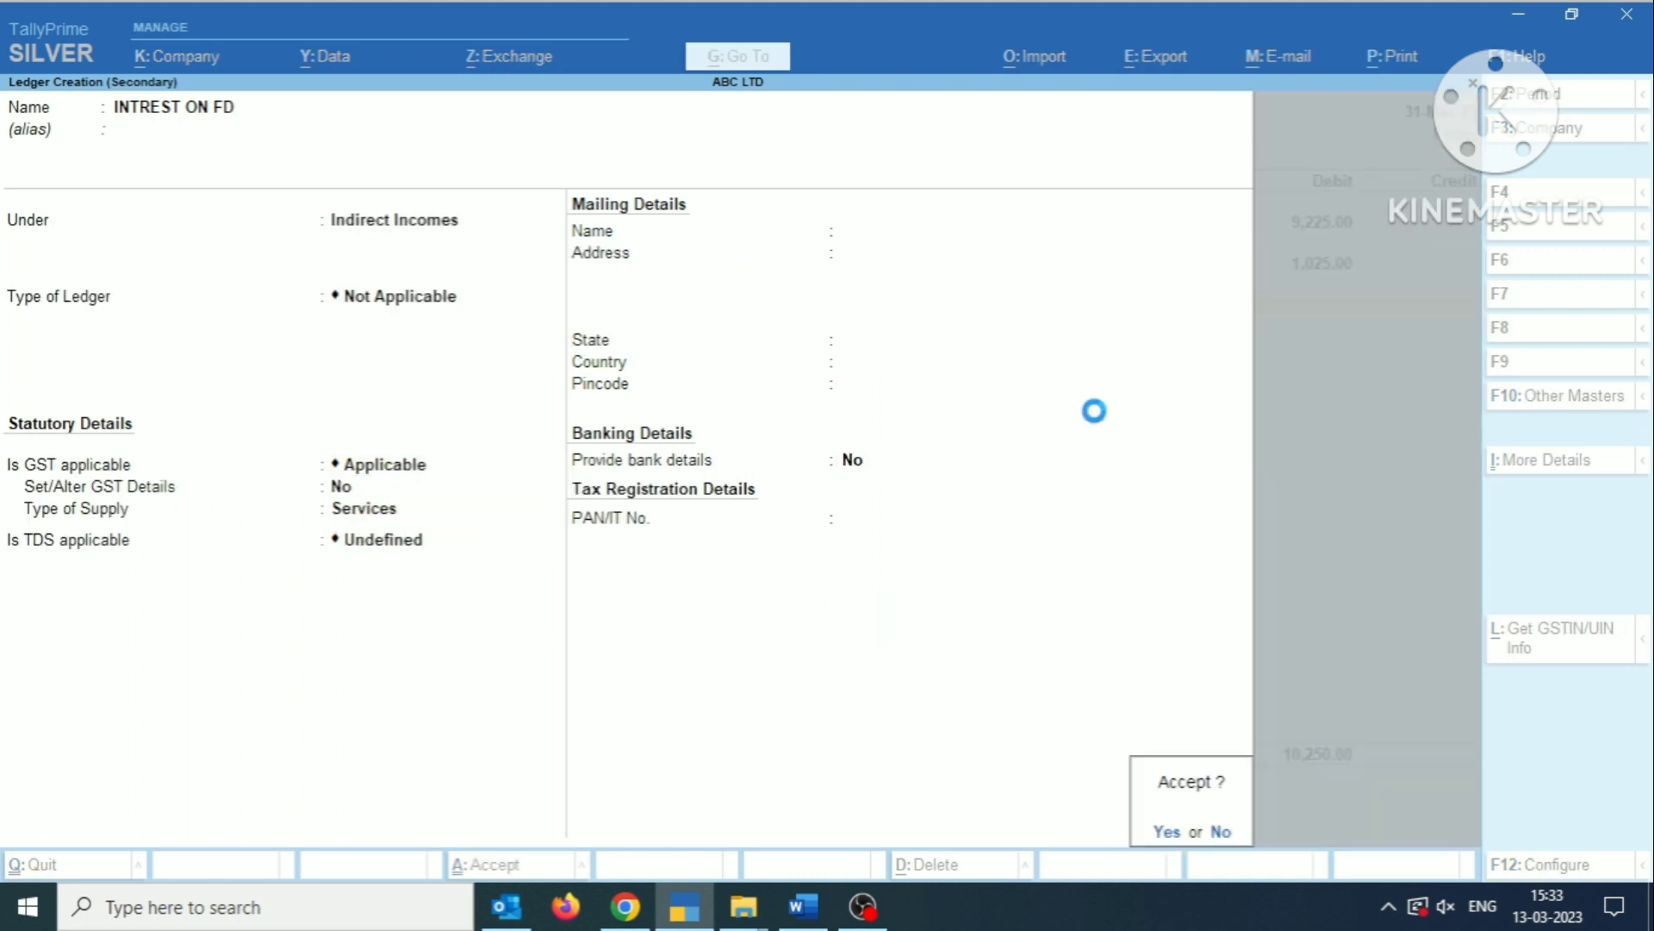
key(Return)
key(Return)
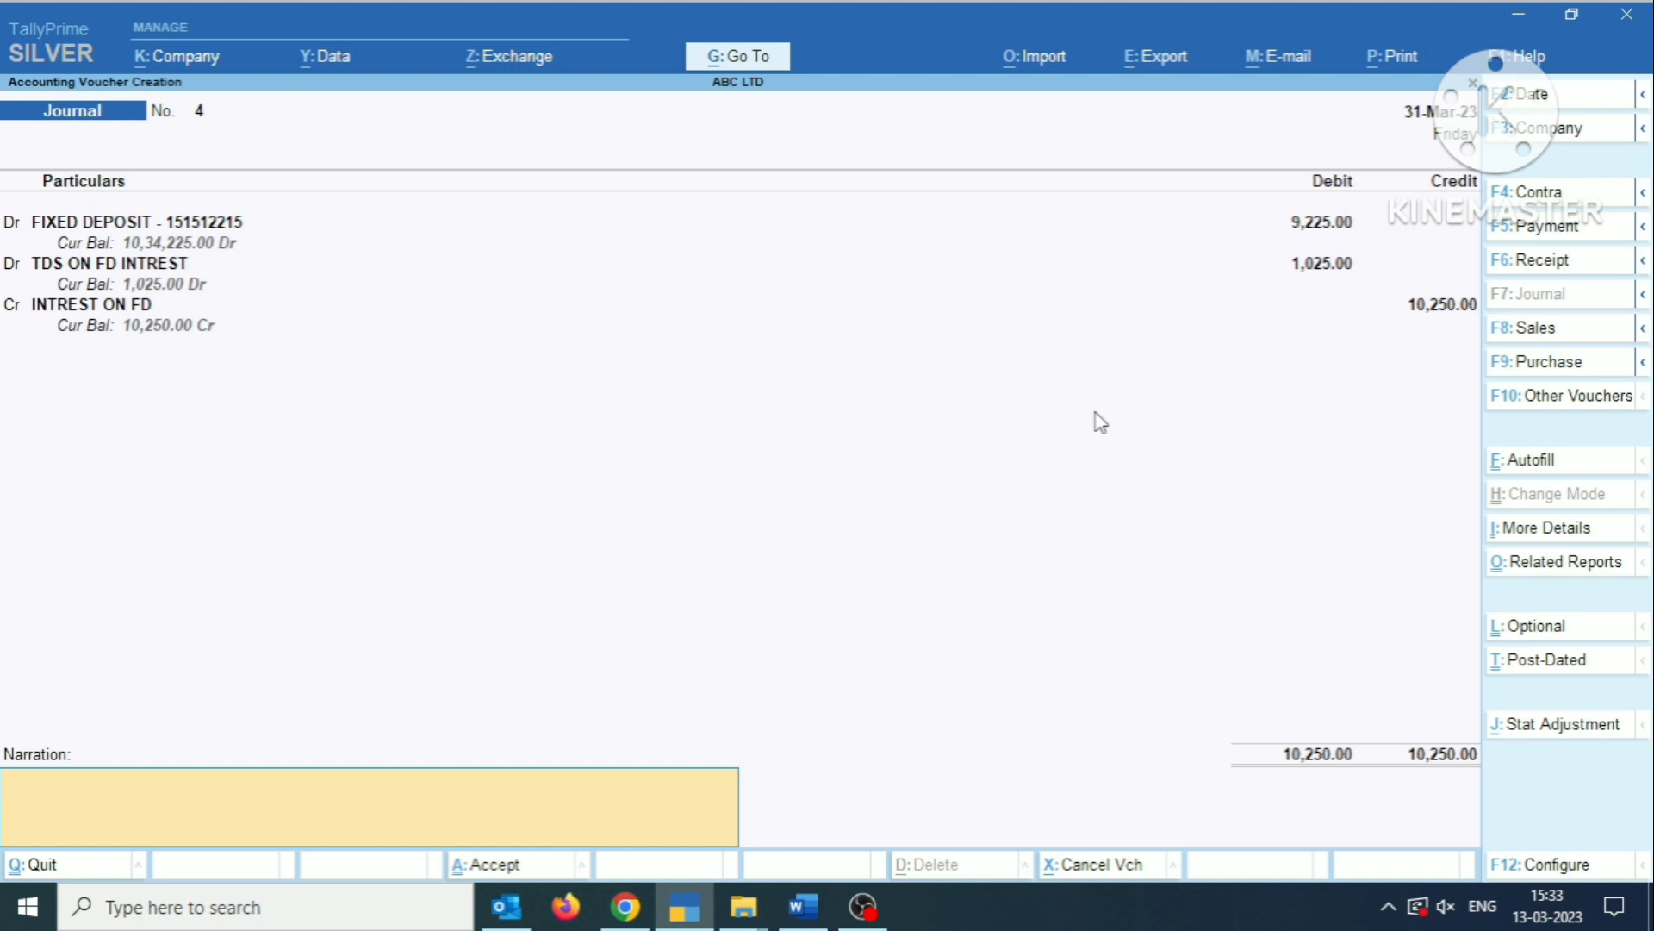
Credit INTREST ON FD with 10,250, save the journal voucher without a narration, and return to the Gateway of Tally.
key(Return)
key(Return)
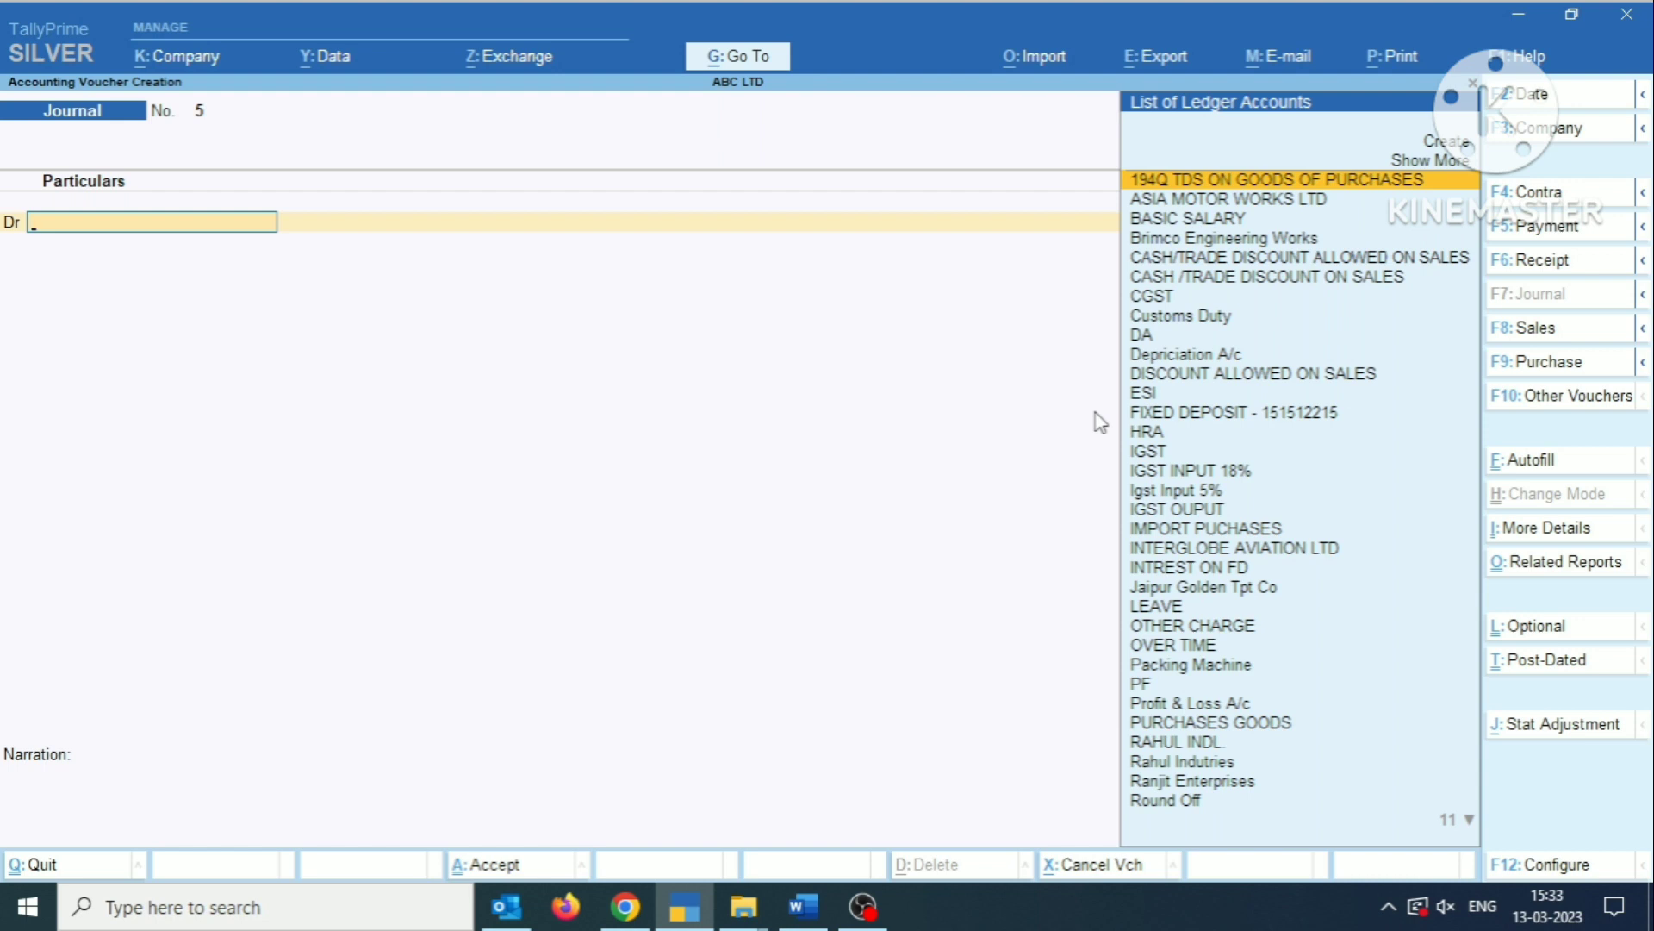
key(Escape)
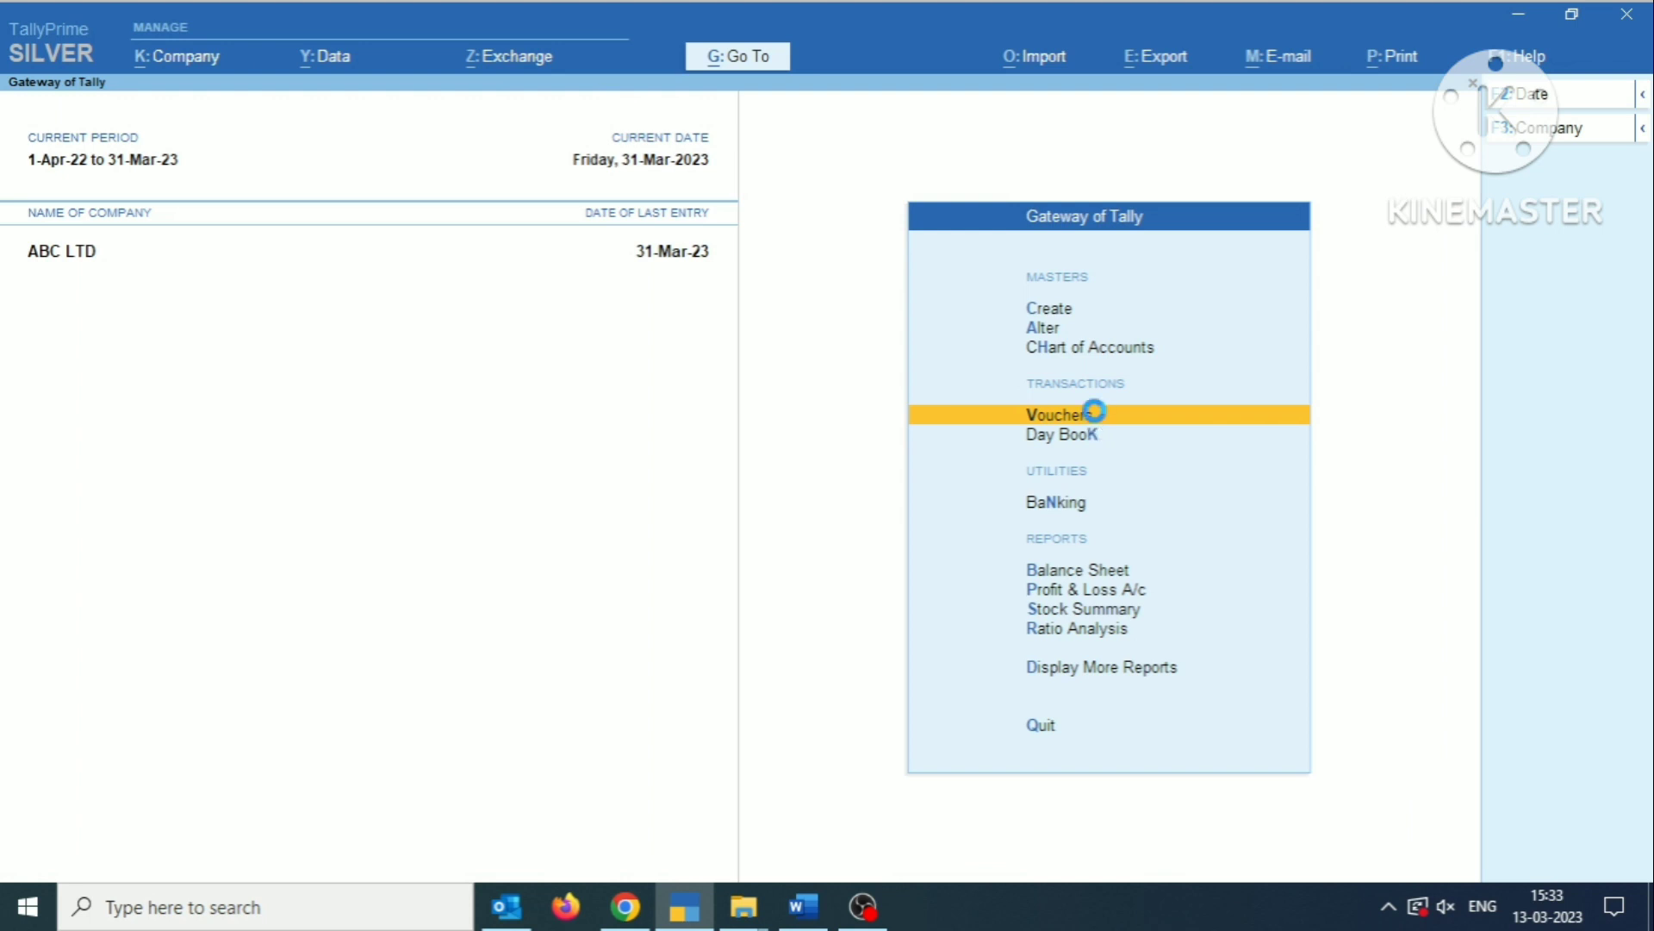
Examine the Balance Sheet's Investments down to the fixed deposit ledger in FD IN YES BANK, and return to the Balance Sheet.
key(b)
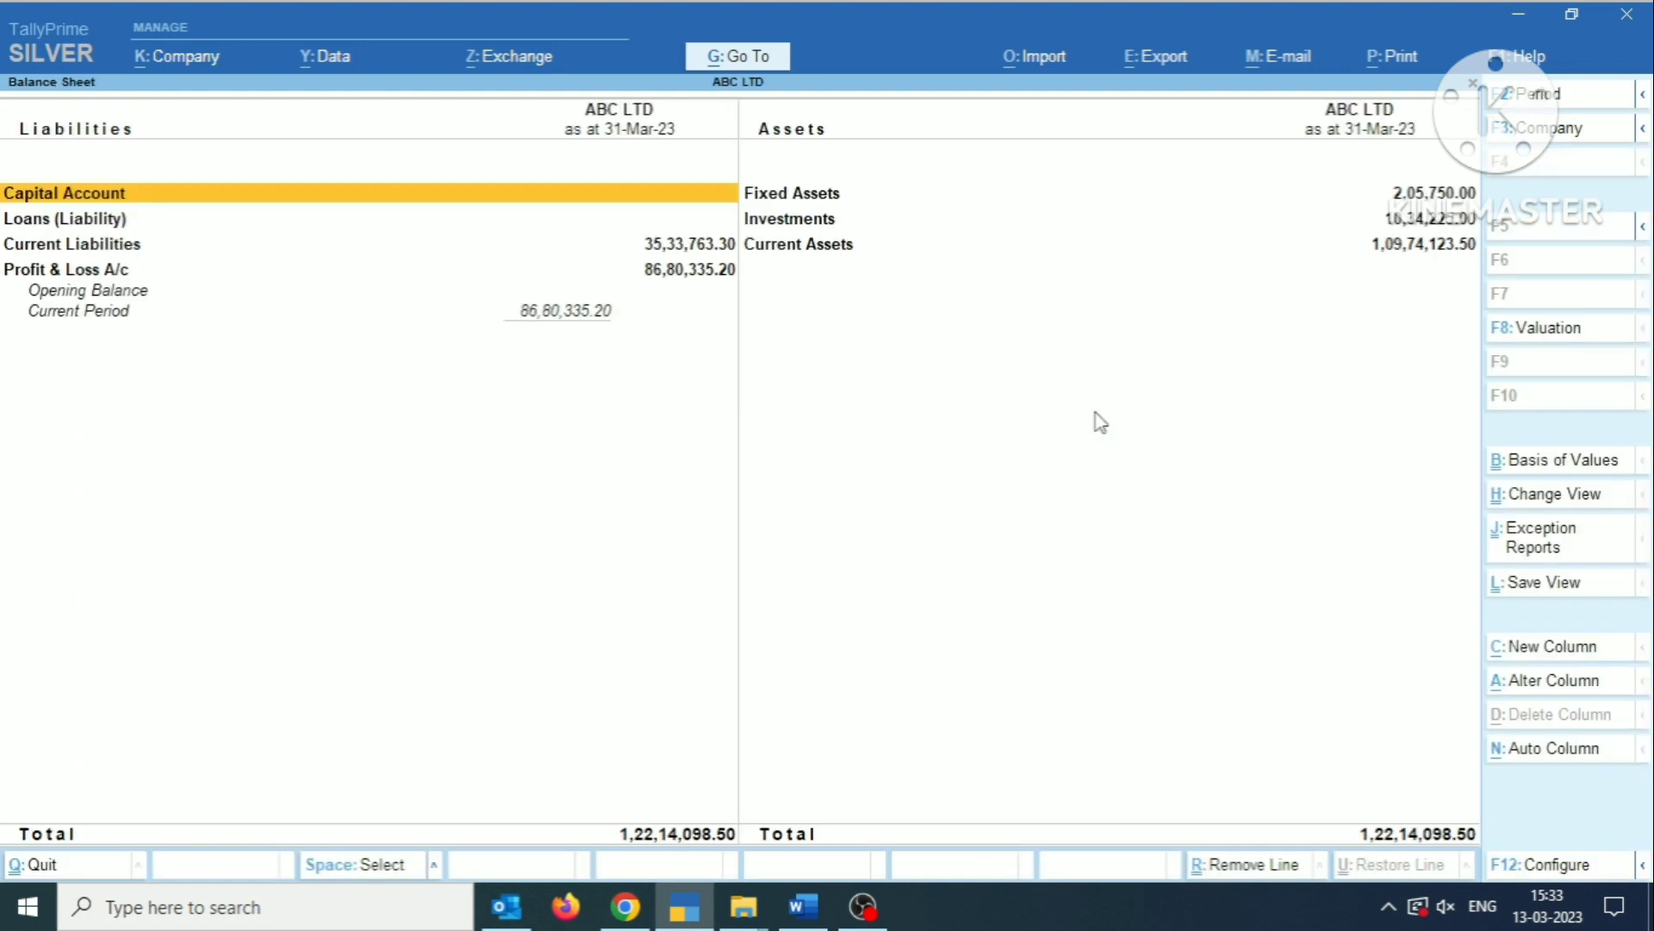
key(Right)
key(Down)
key(Return)
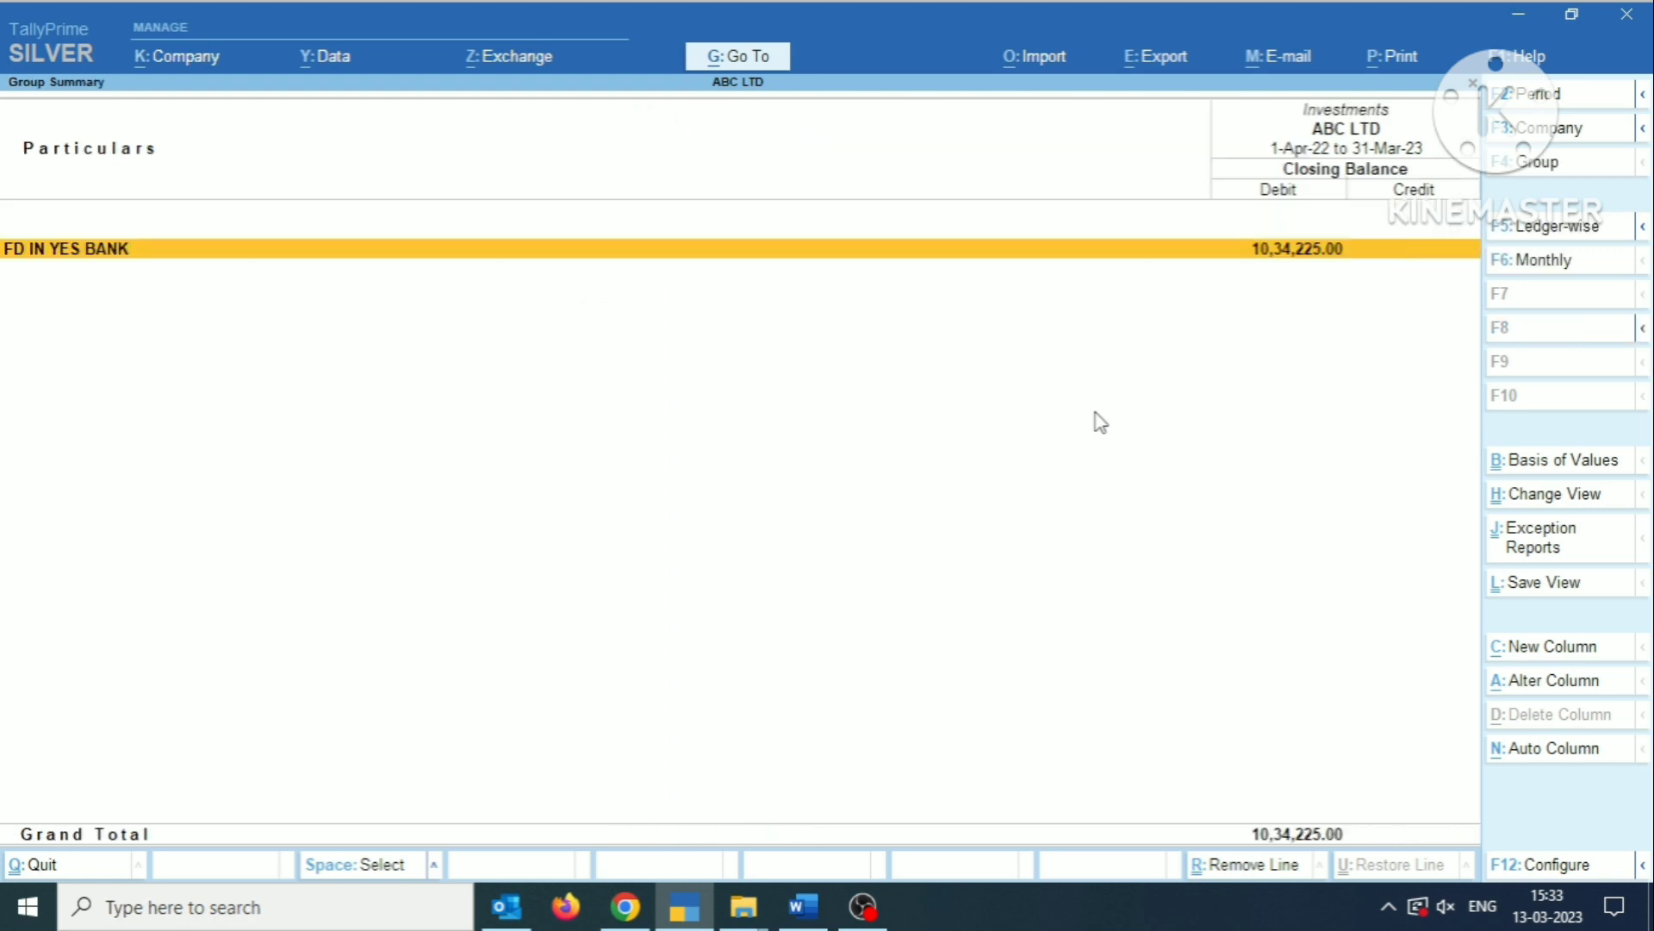
key(Return)
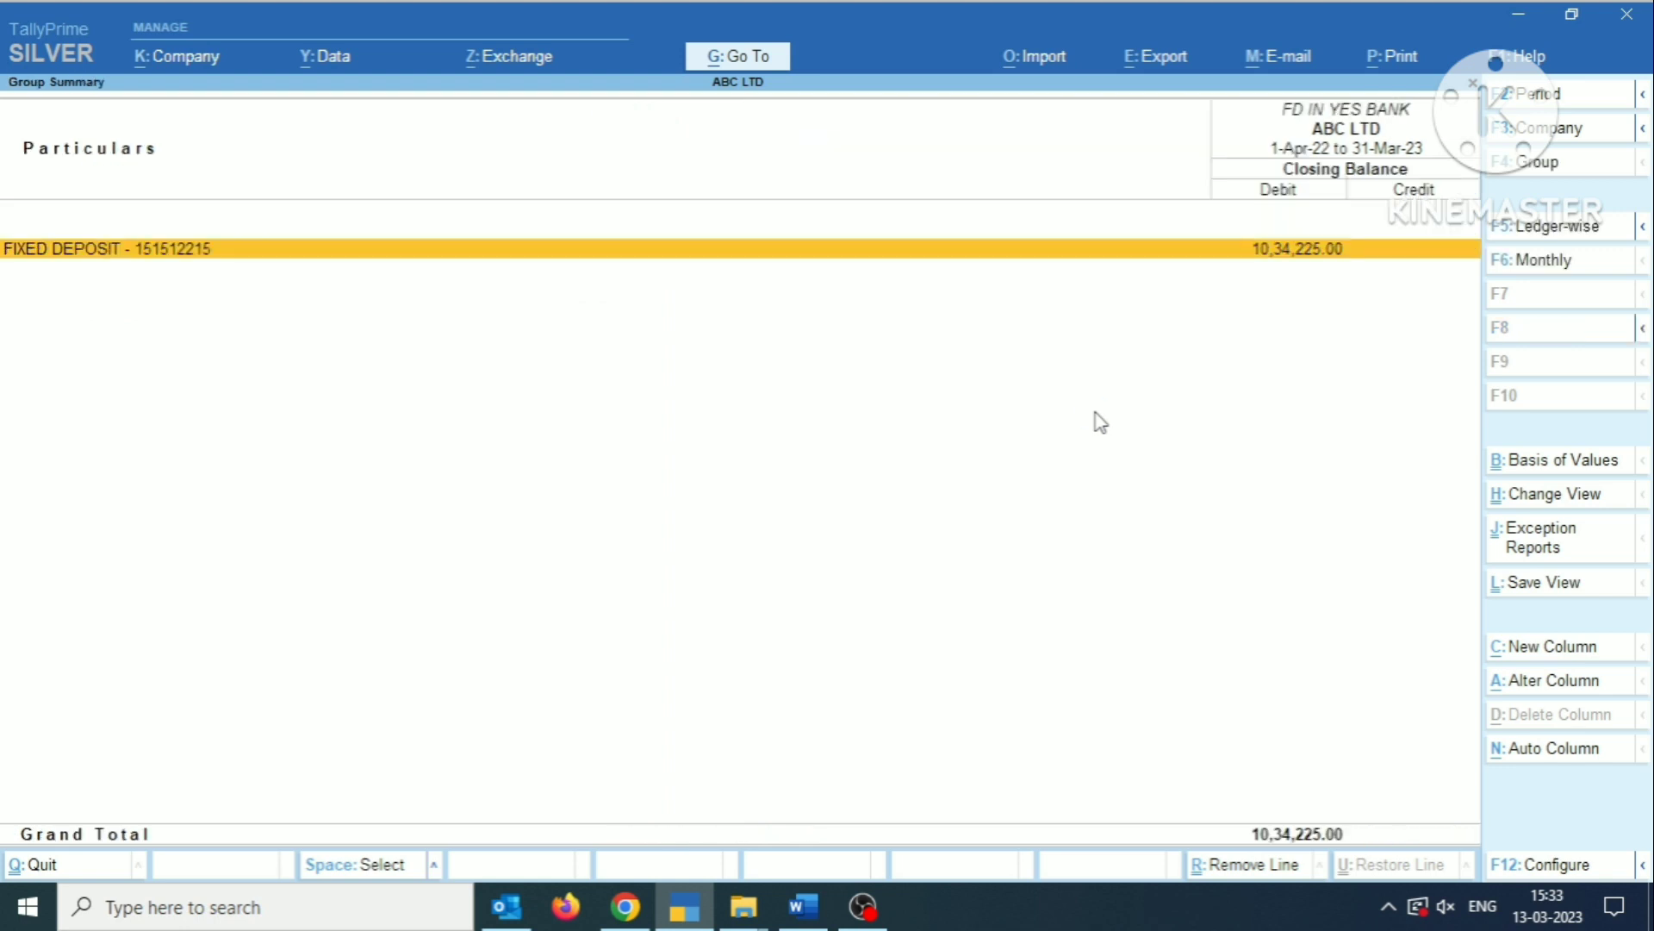
key(Escape)
key(Escape)
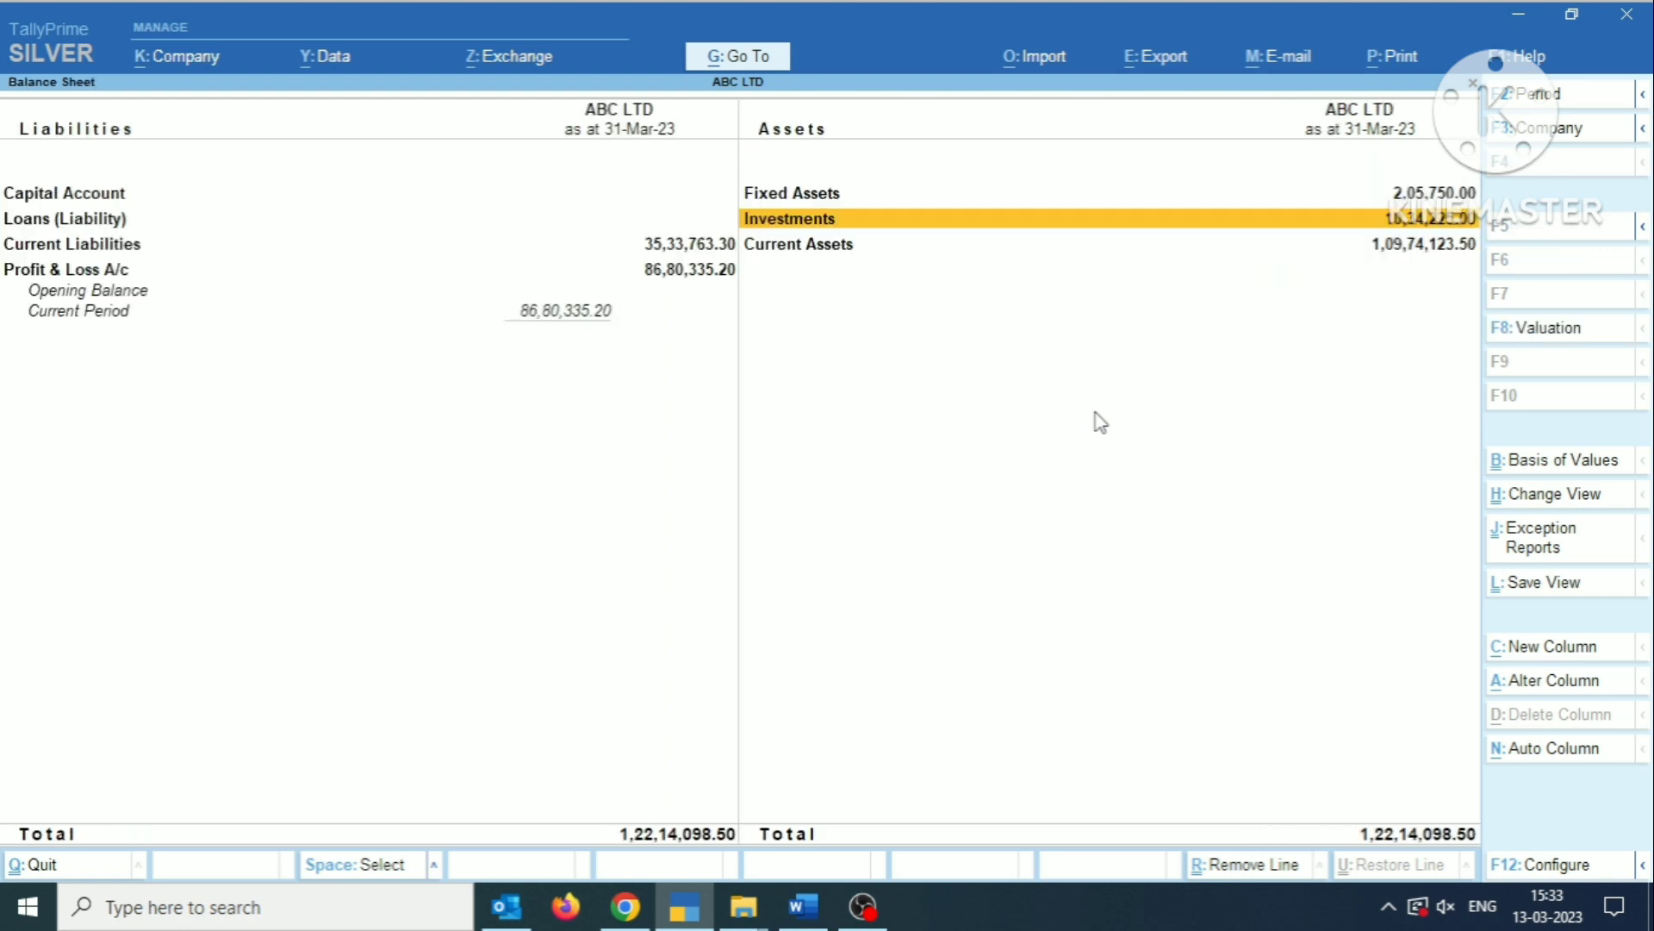
key(ctrl+Return)
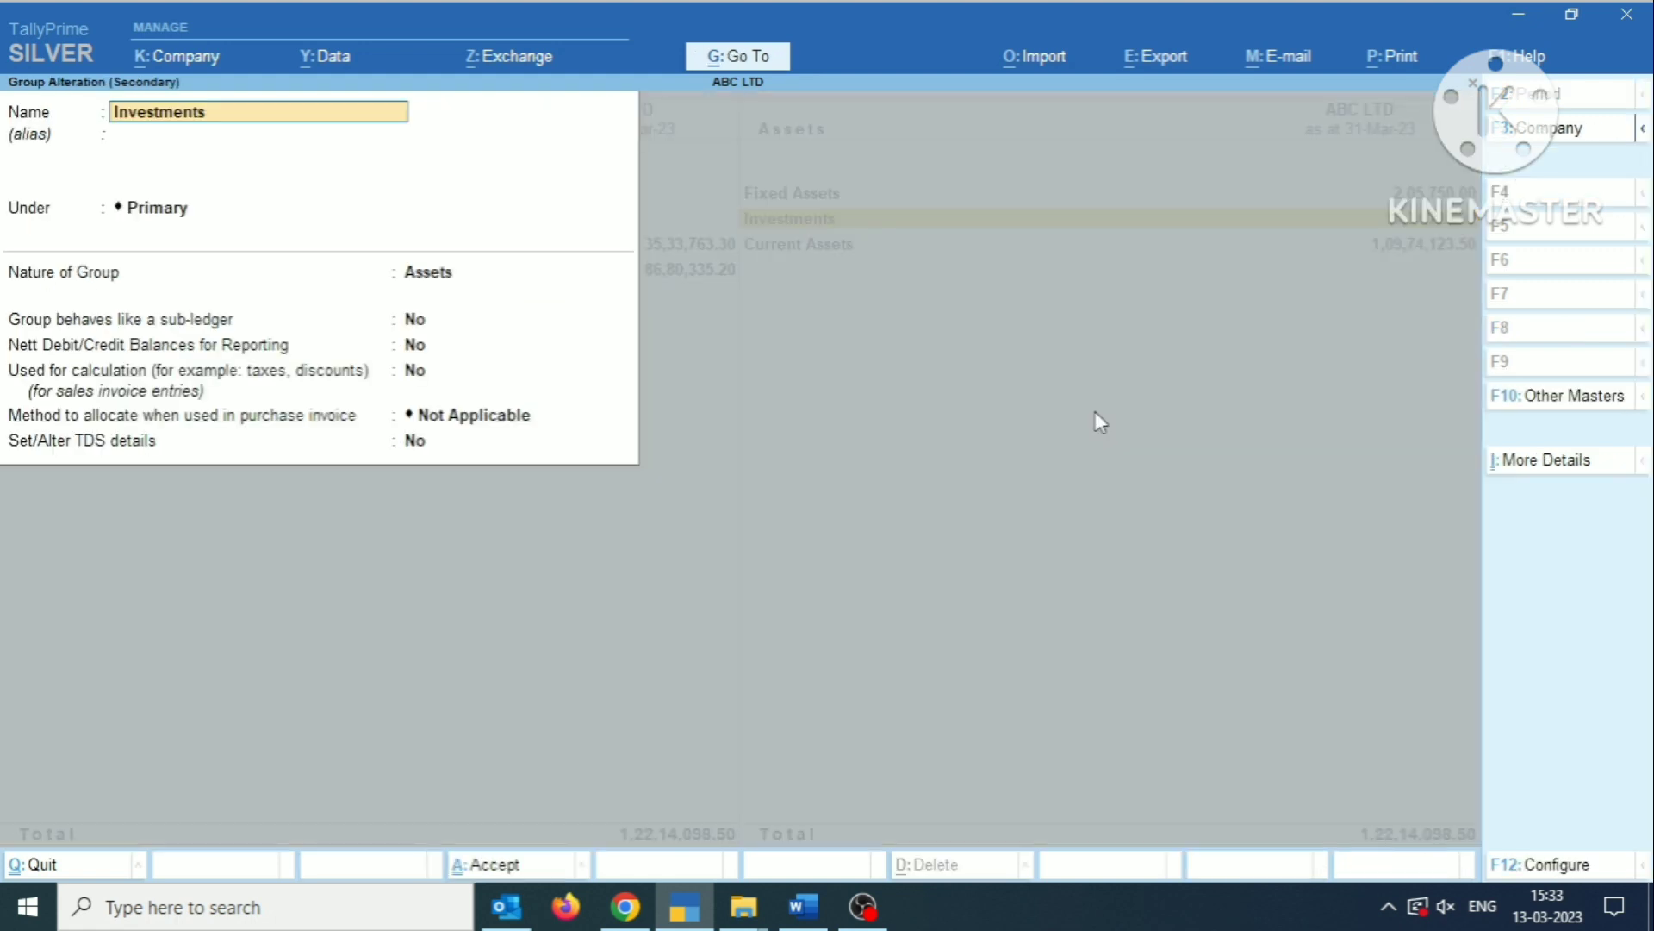
key(BackSpace)
key(Escape)
key(Return)
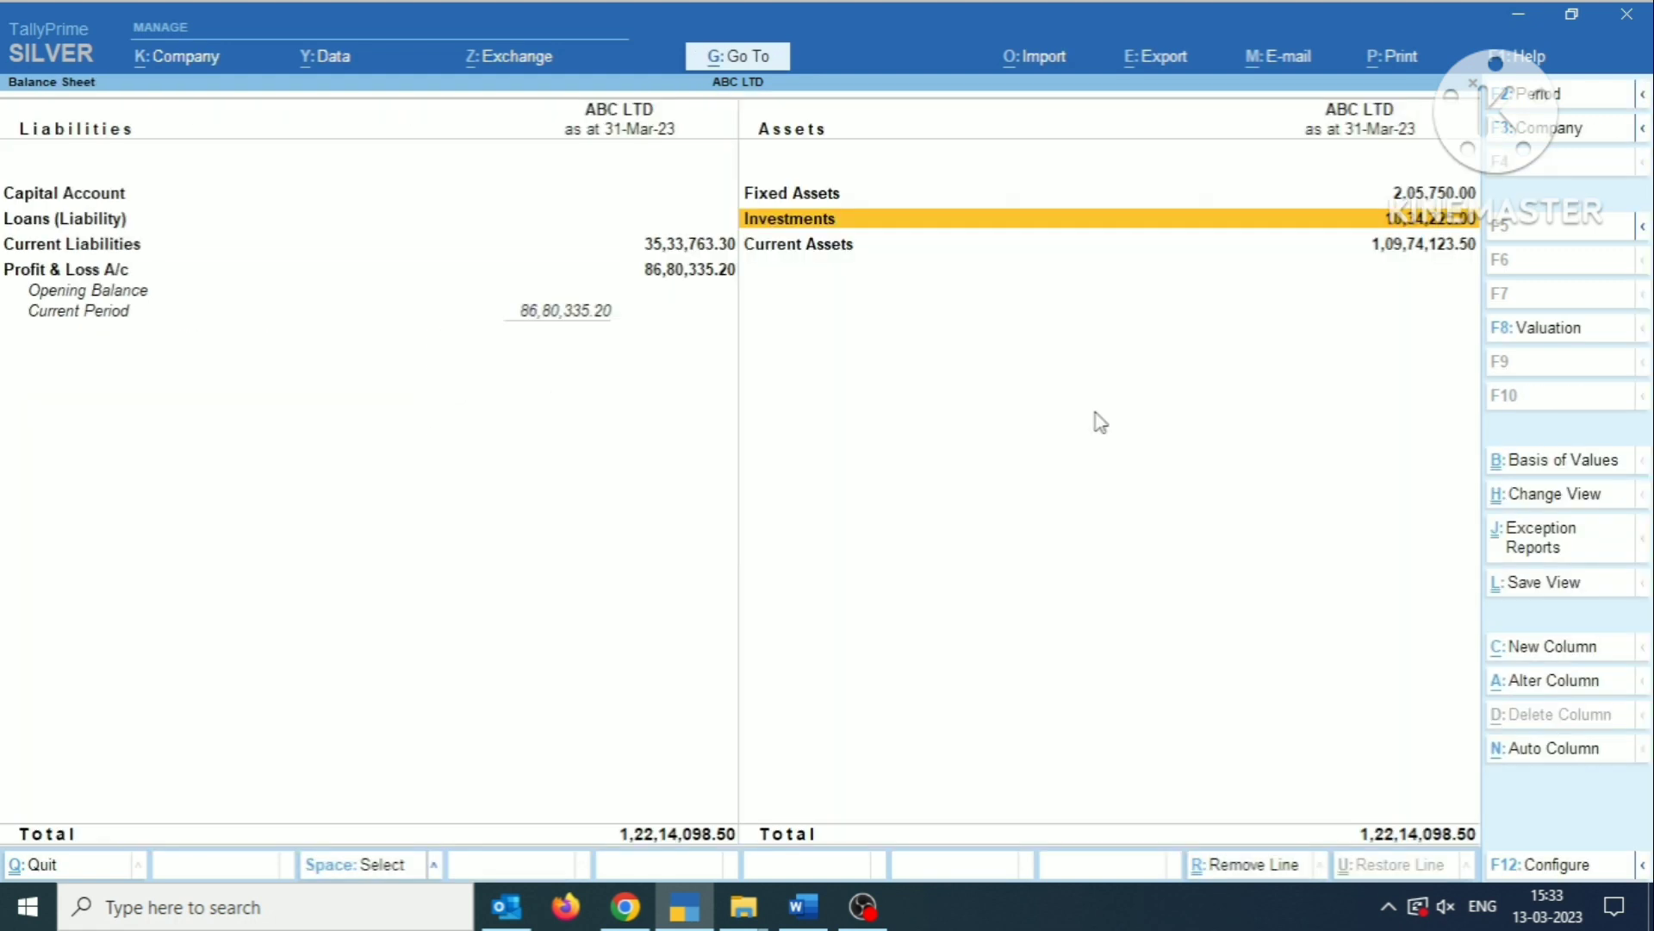
Look into the Balance Sheet's Investments at the contents of the FD IN YES BANK group, and return to the Balance Sheet.
key(Return)
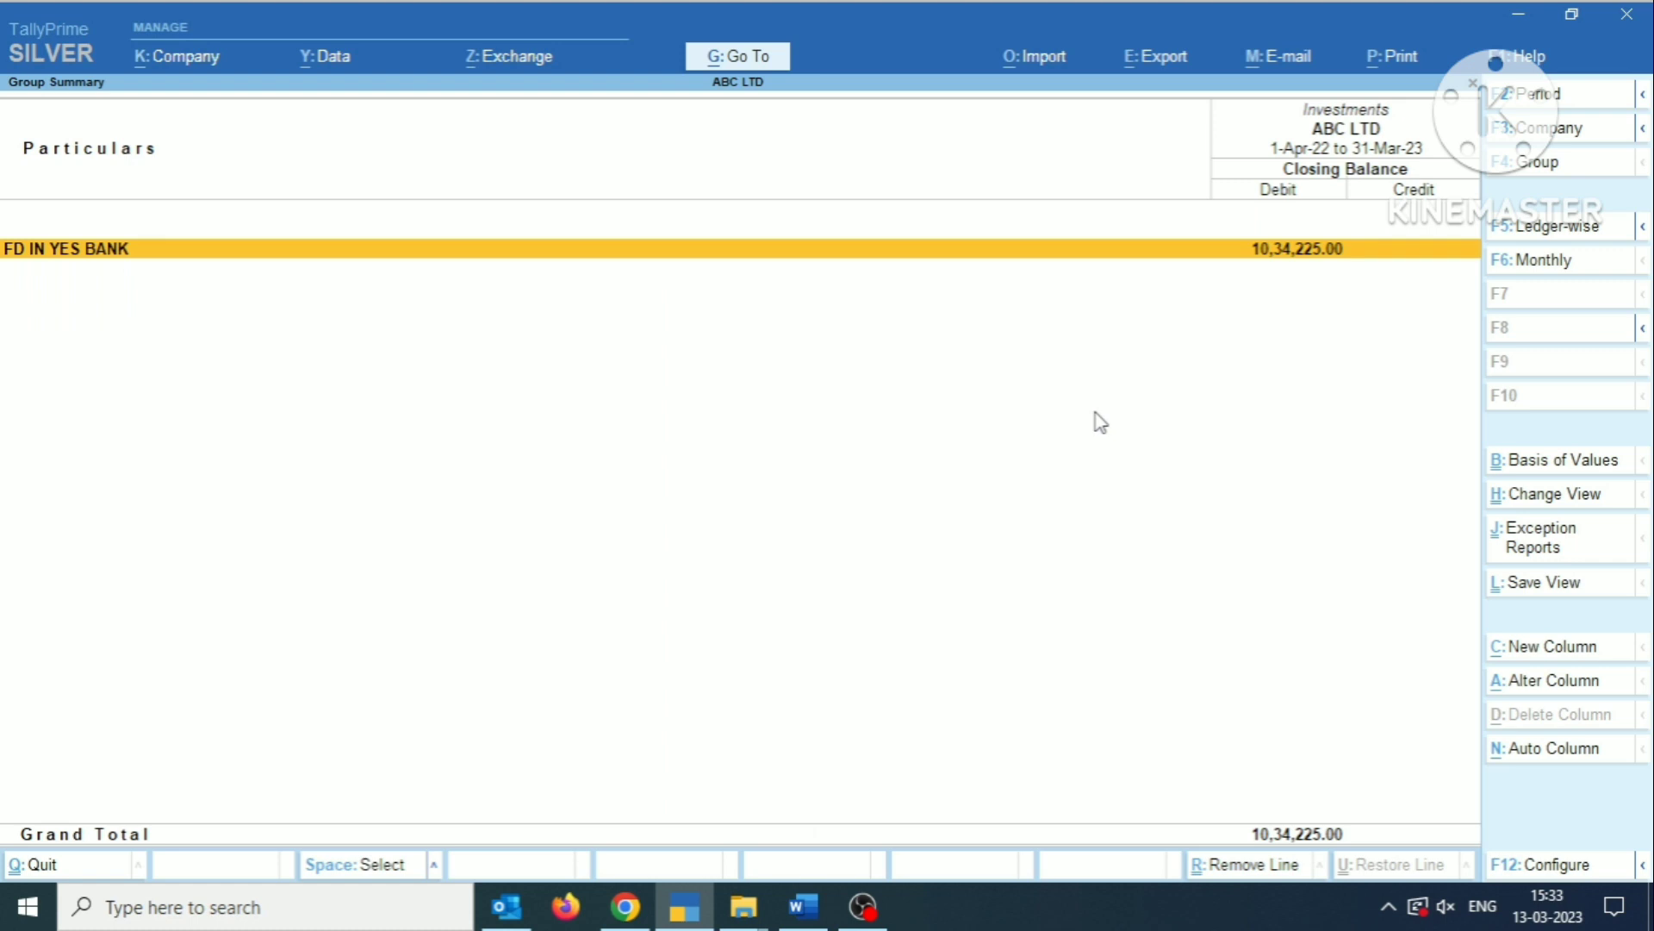
key(Return)
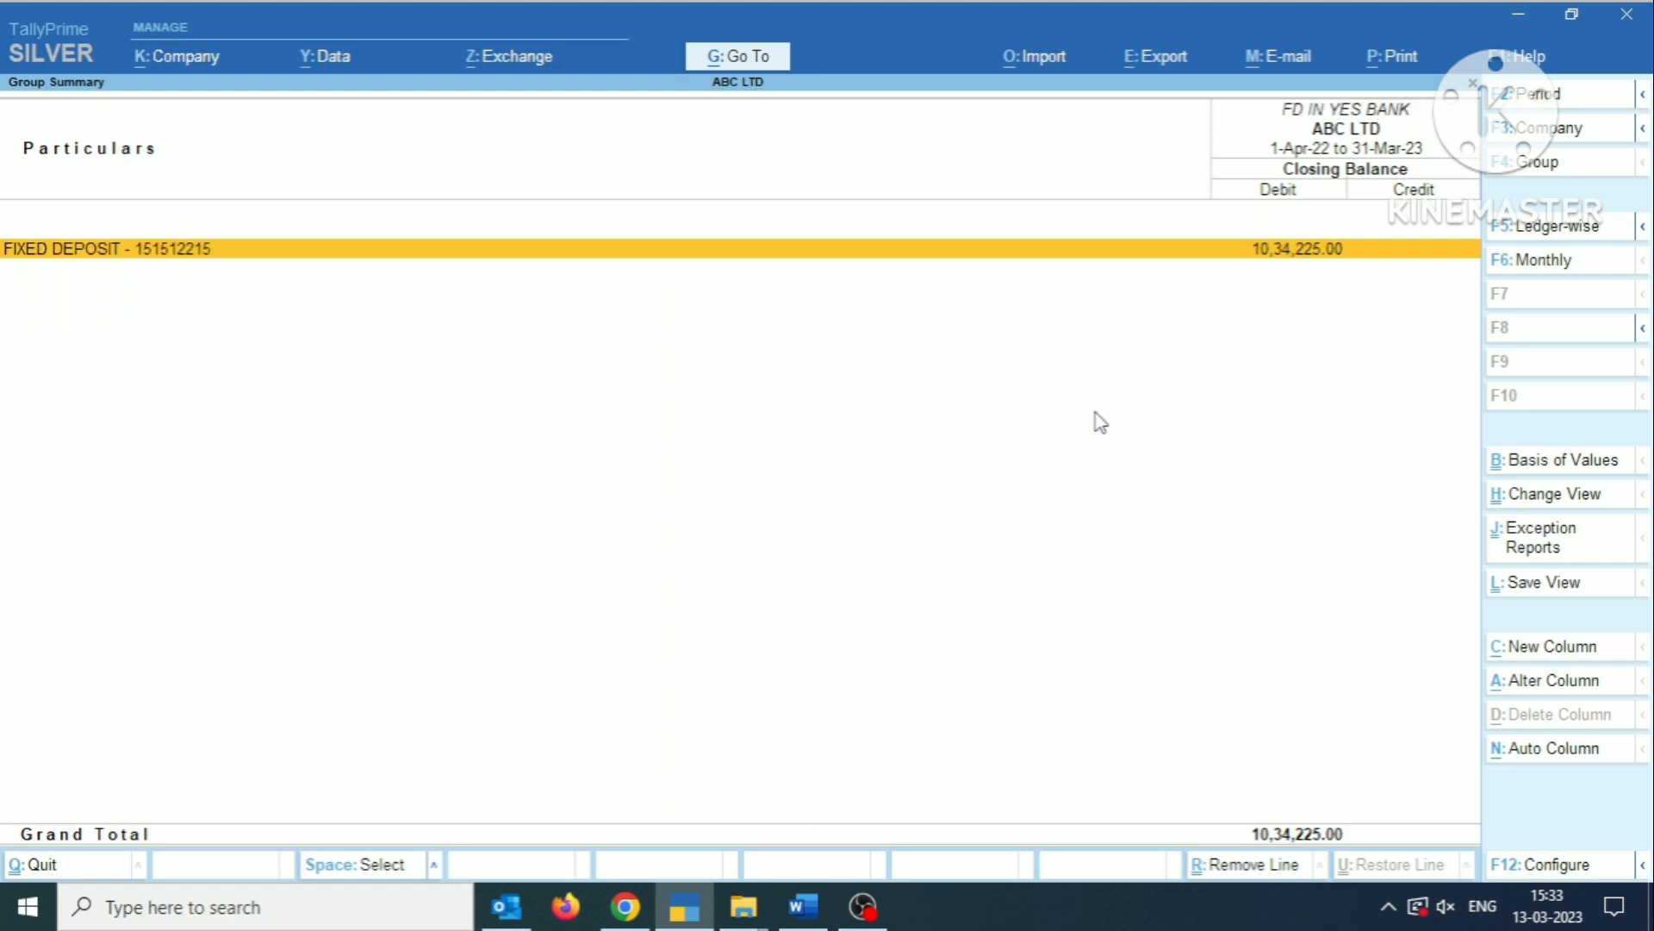
key(Escape)
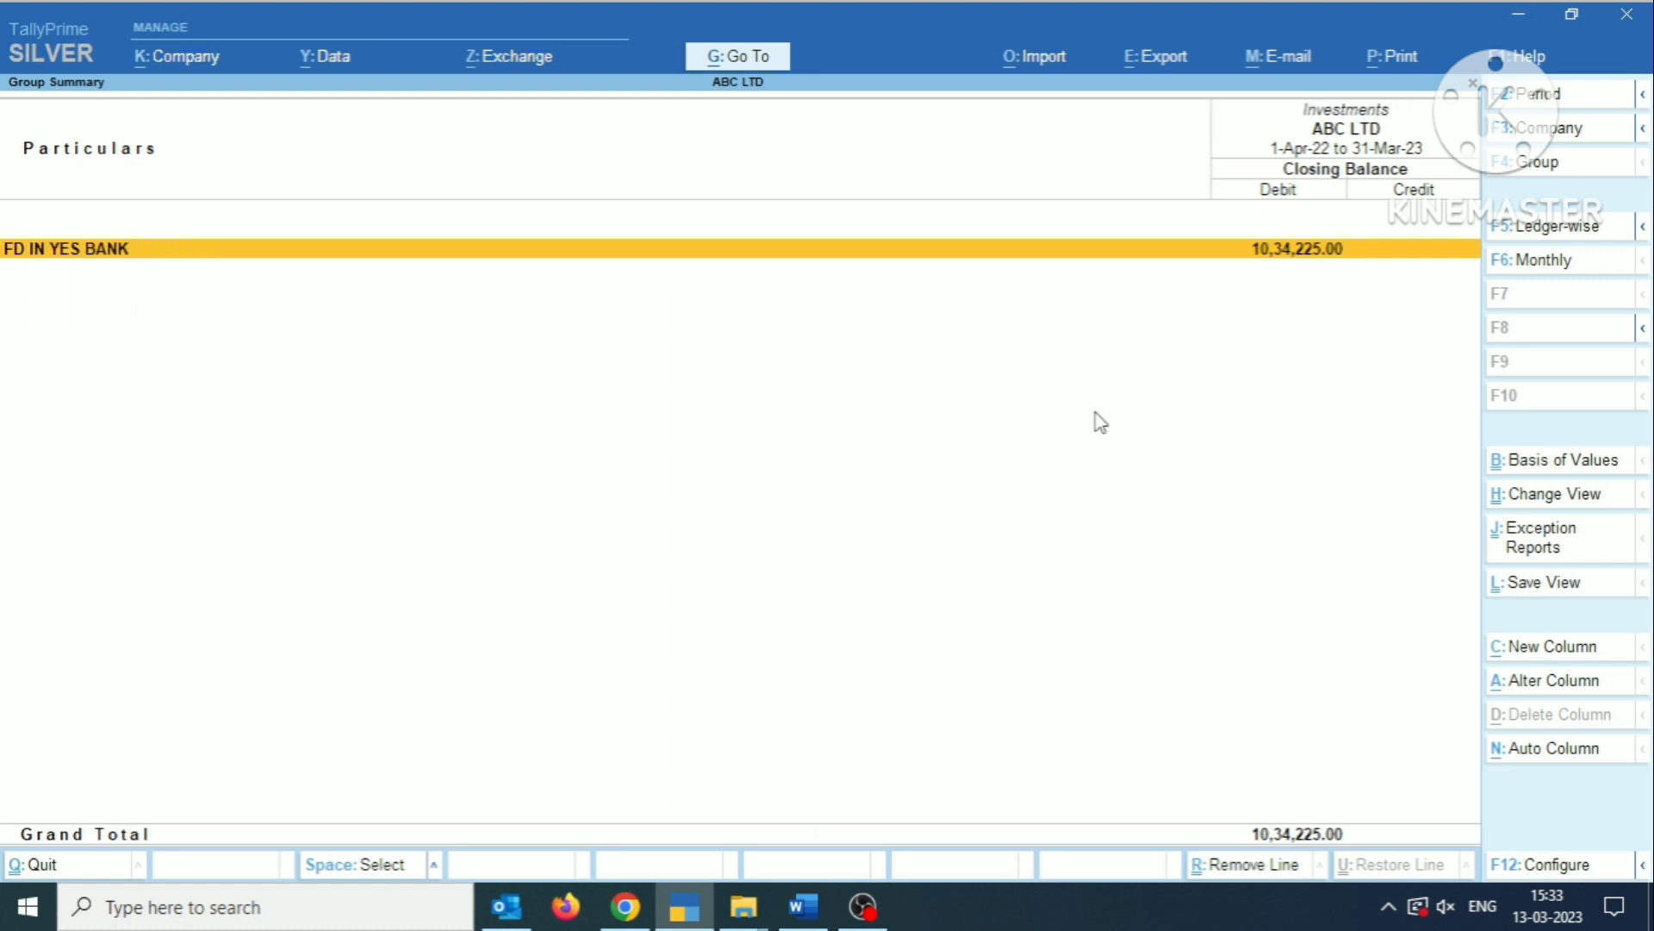
key(Escape)
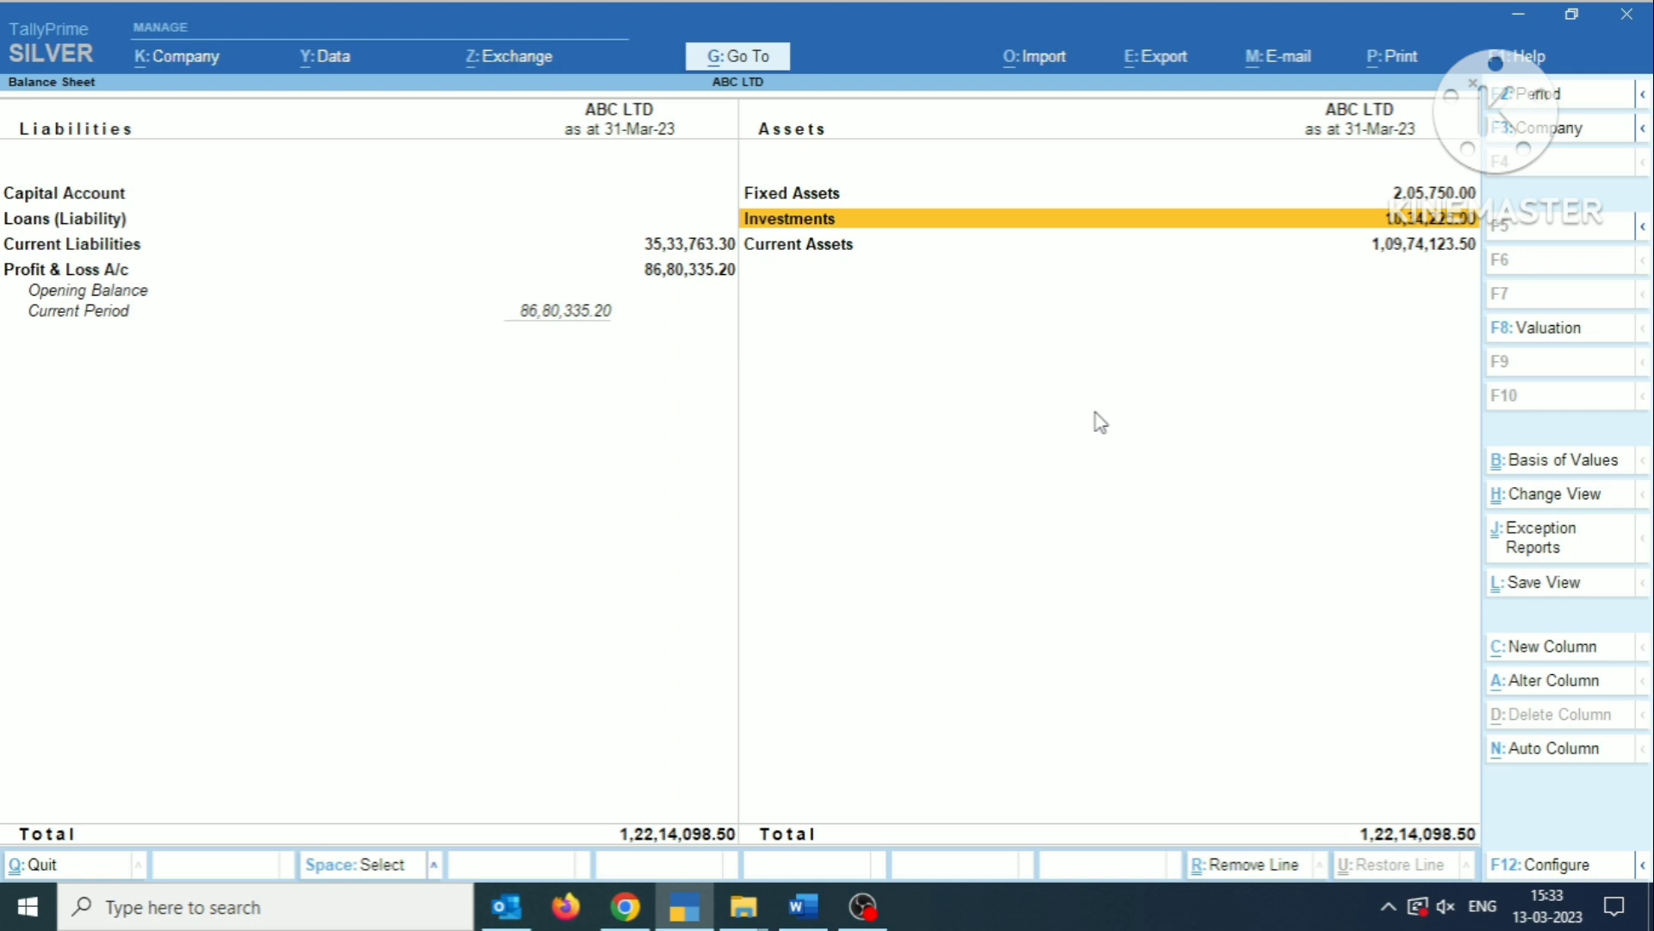
key(space)
key(Return)
key(Escape)
key(space)
key(ctrl+Return)
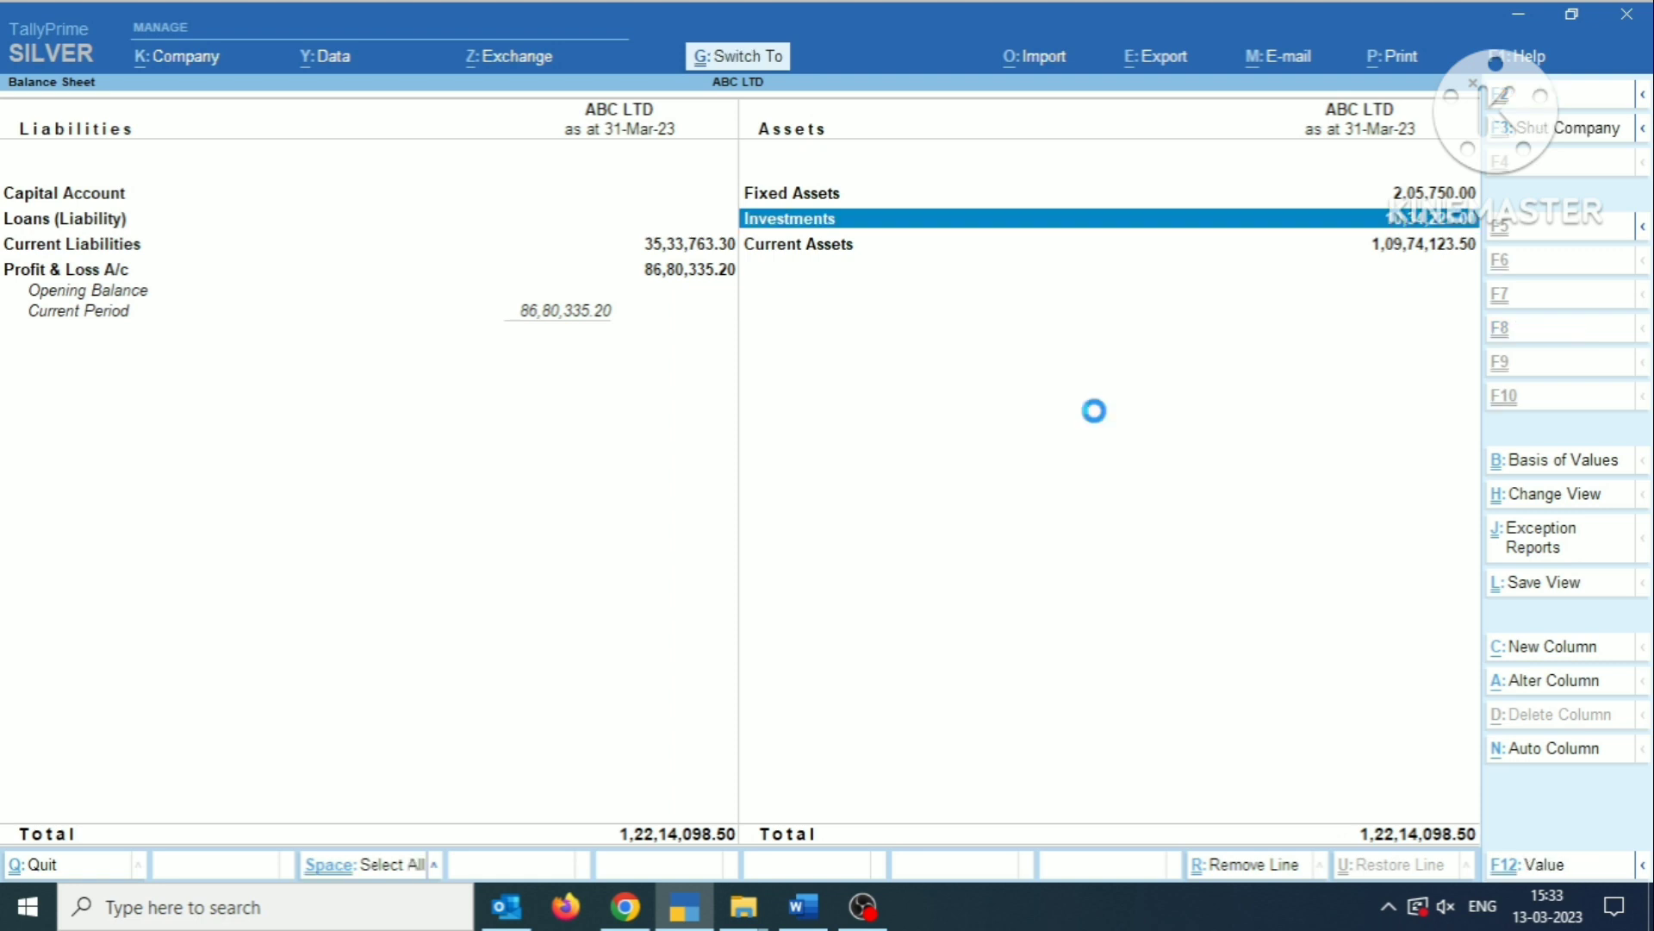
key(BackSpace)
key(Escape)
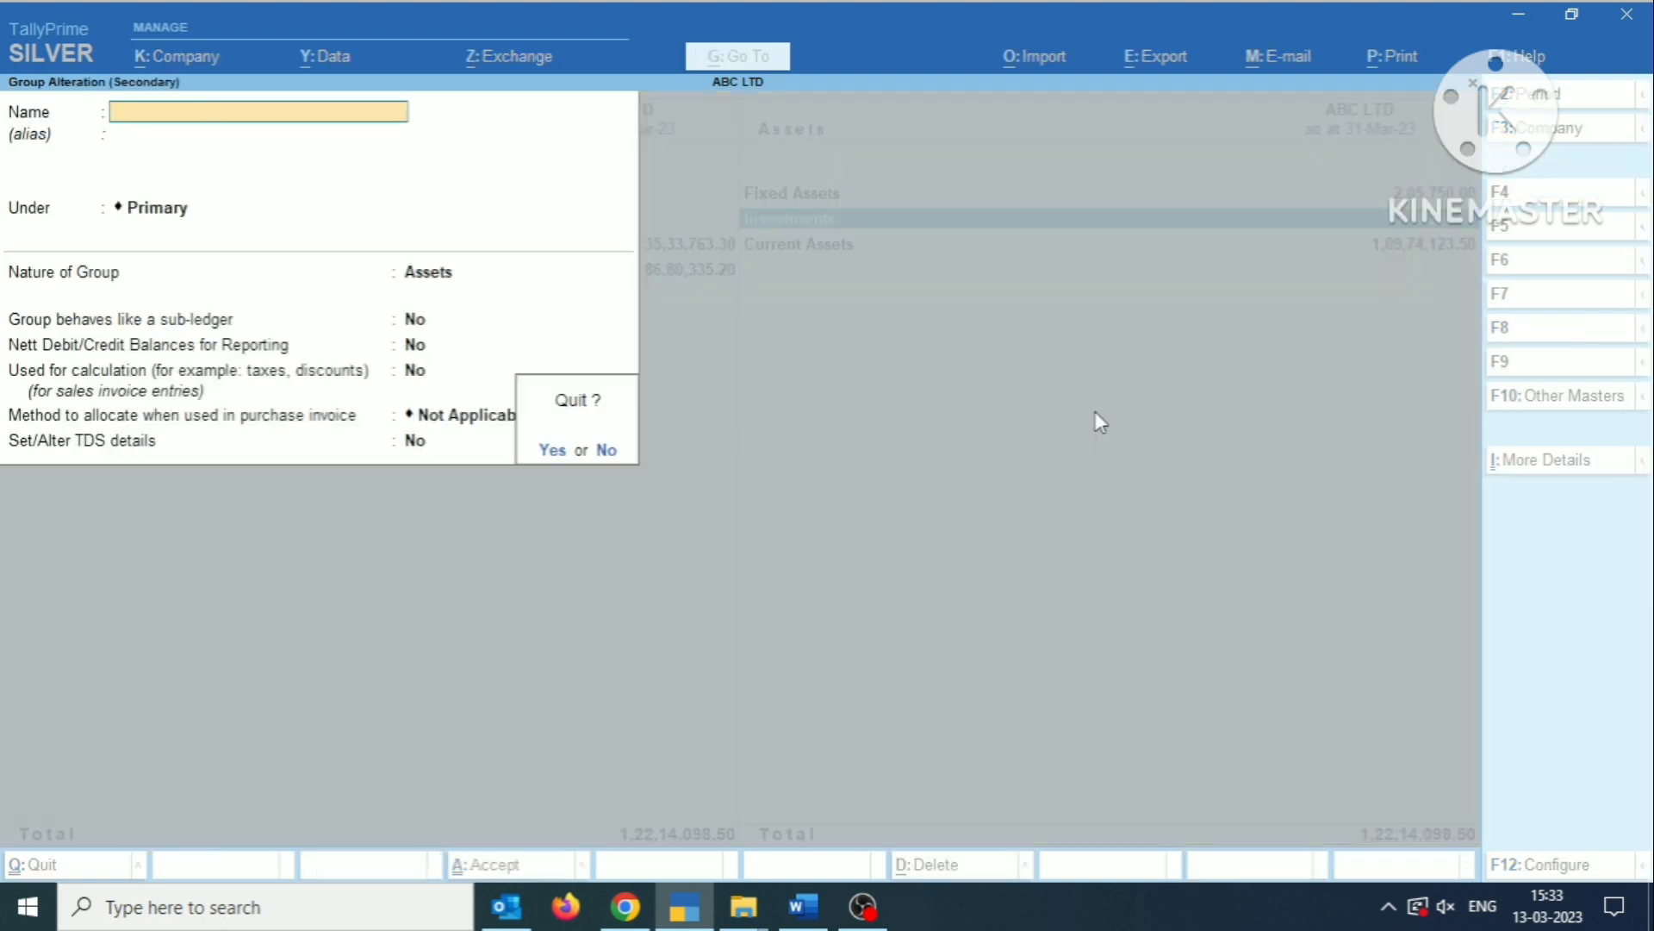
key(y)
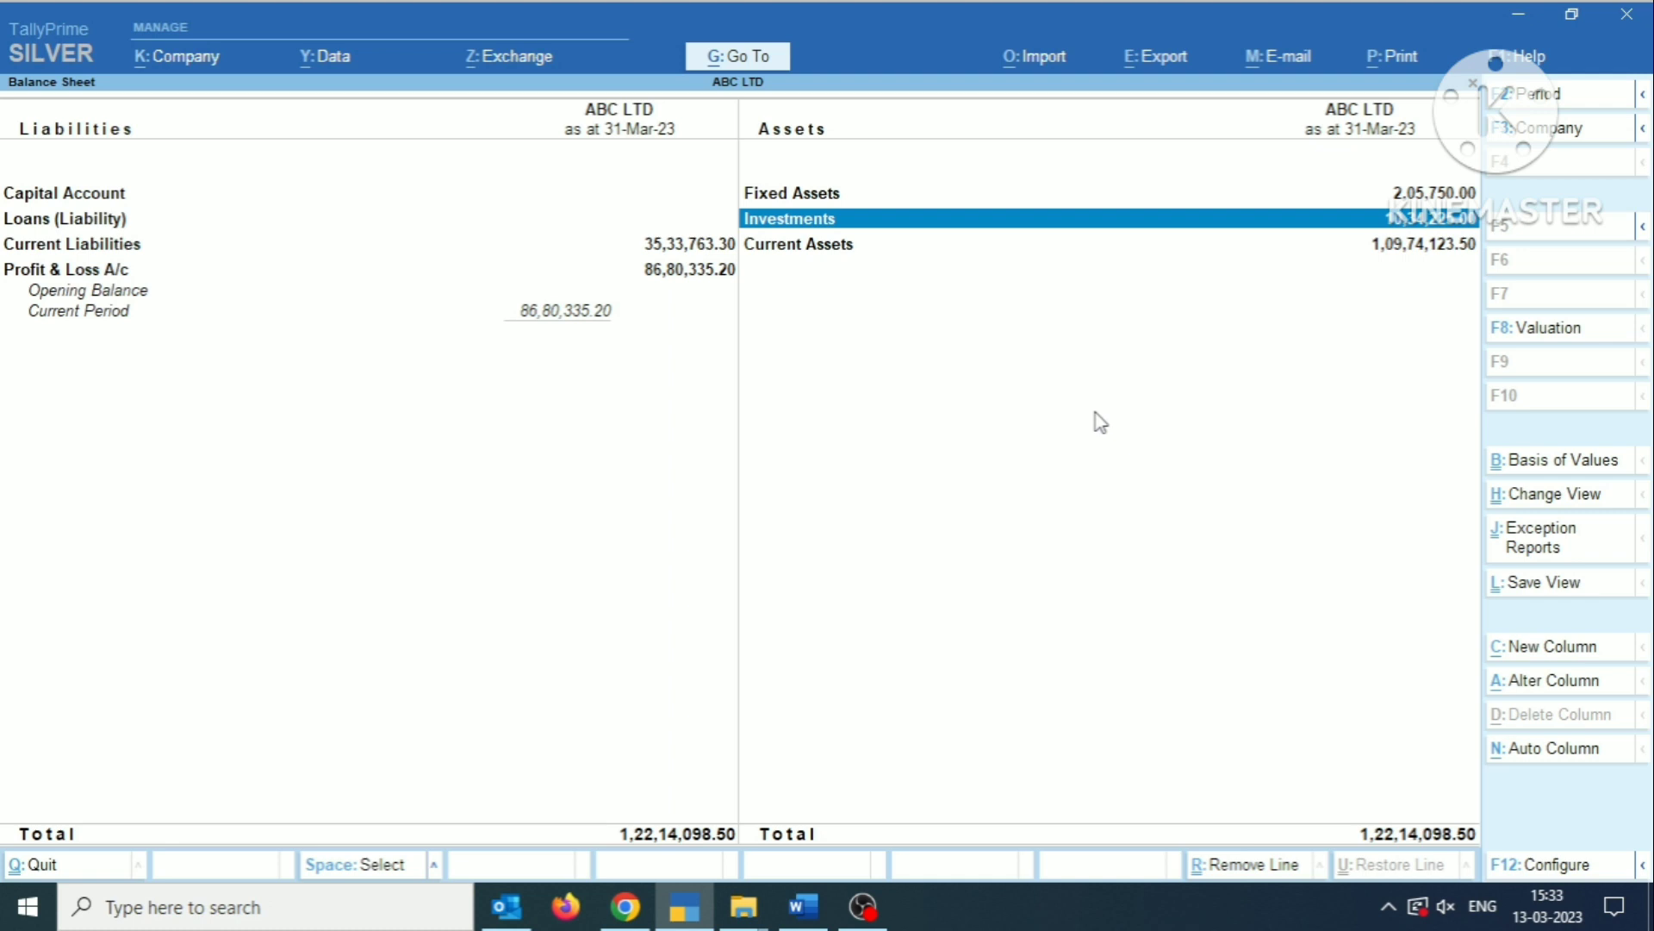
Examine the monthly summary of the fixed deposit ledger in FD IN YES BANK, return to the Balance Sheet and deselect Investments.
key(Return)
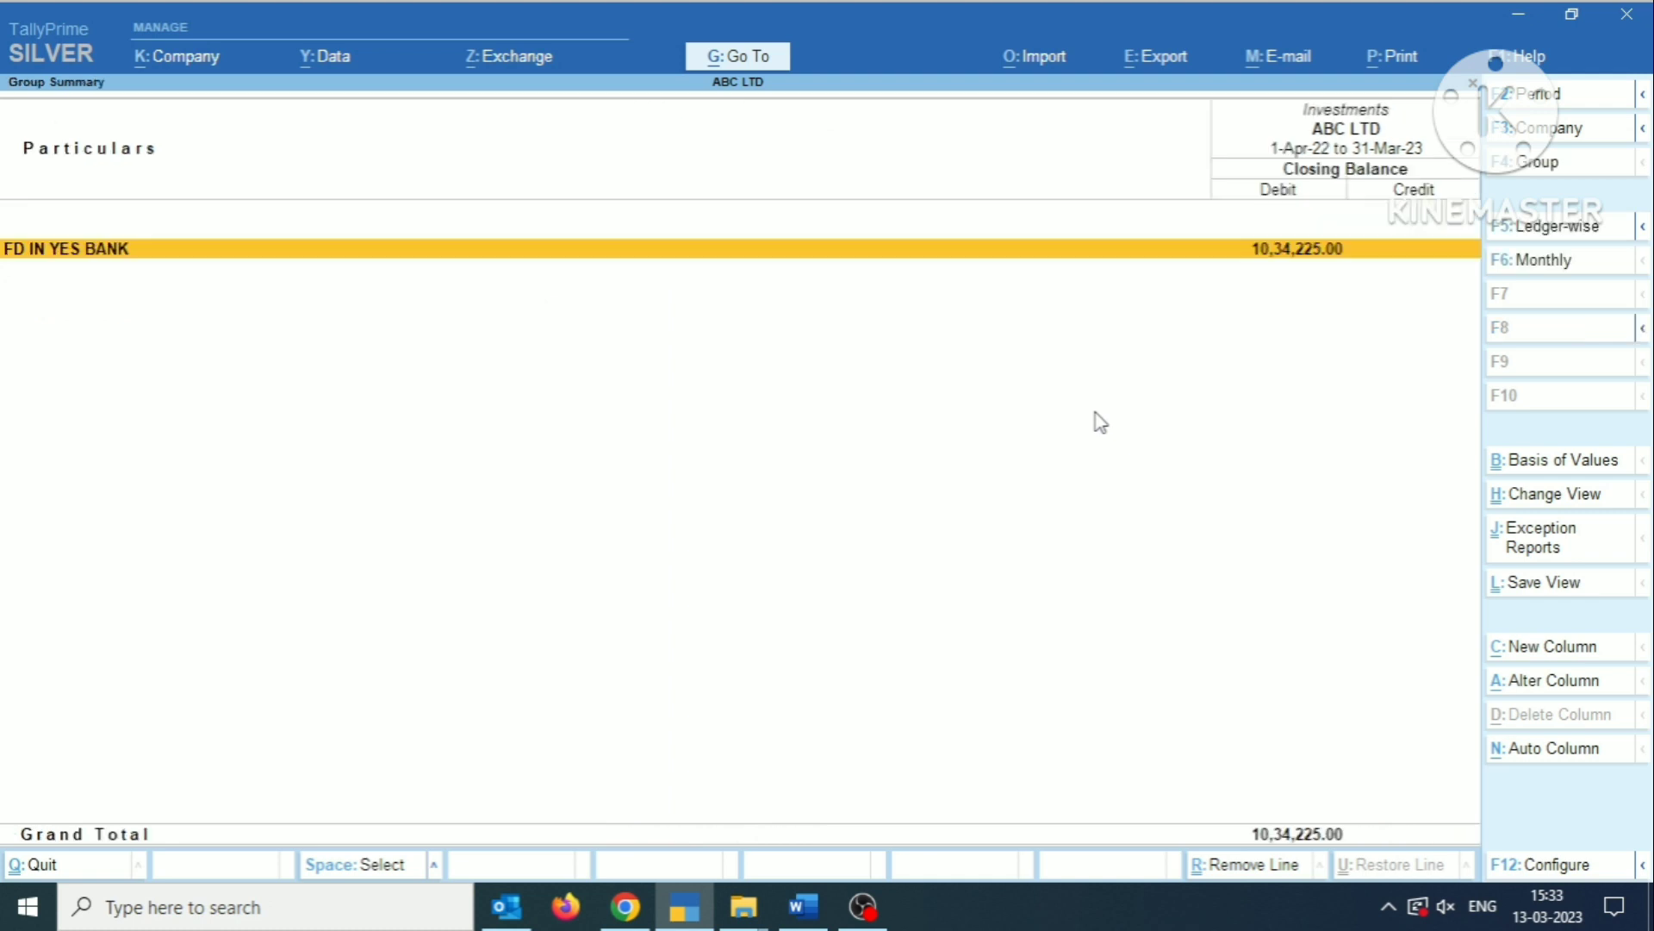
key(Return)
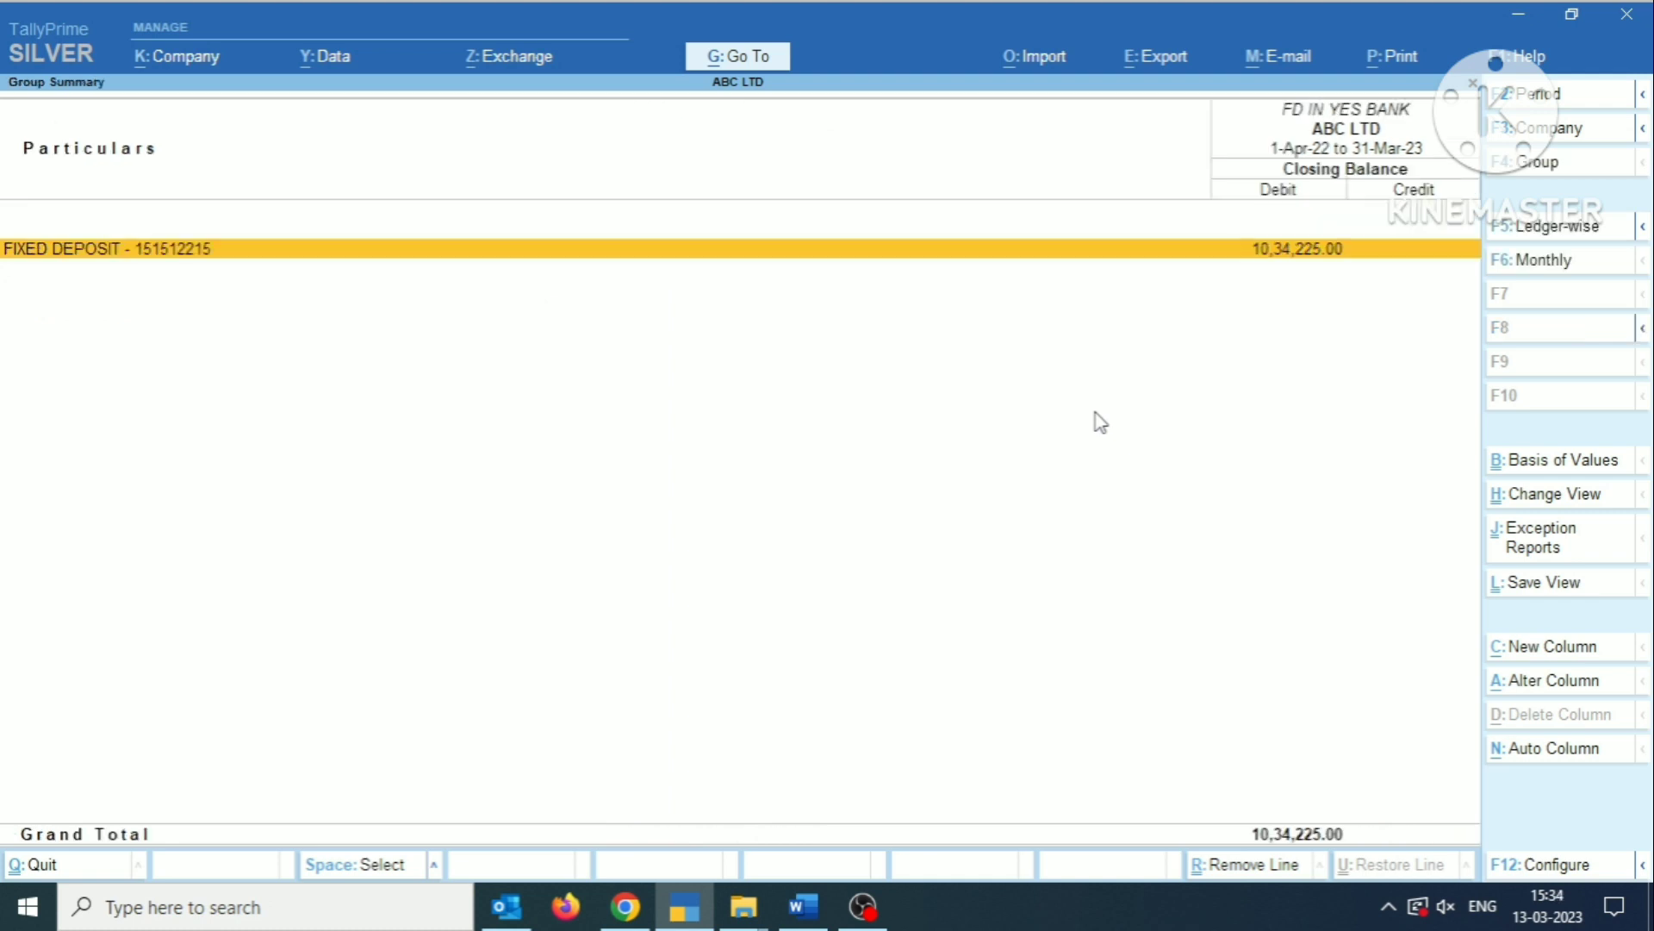
key(Return)
key(Up)
key(Up)
key(Up)
key(Up)
key(Up)
key(Up)
key(Up)
key(Up)
key(Up)
key(Up)
key(Up)
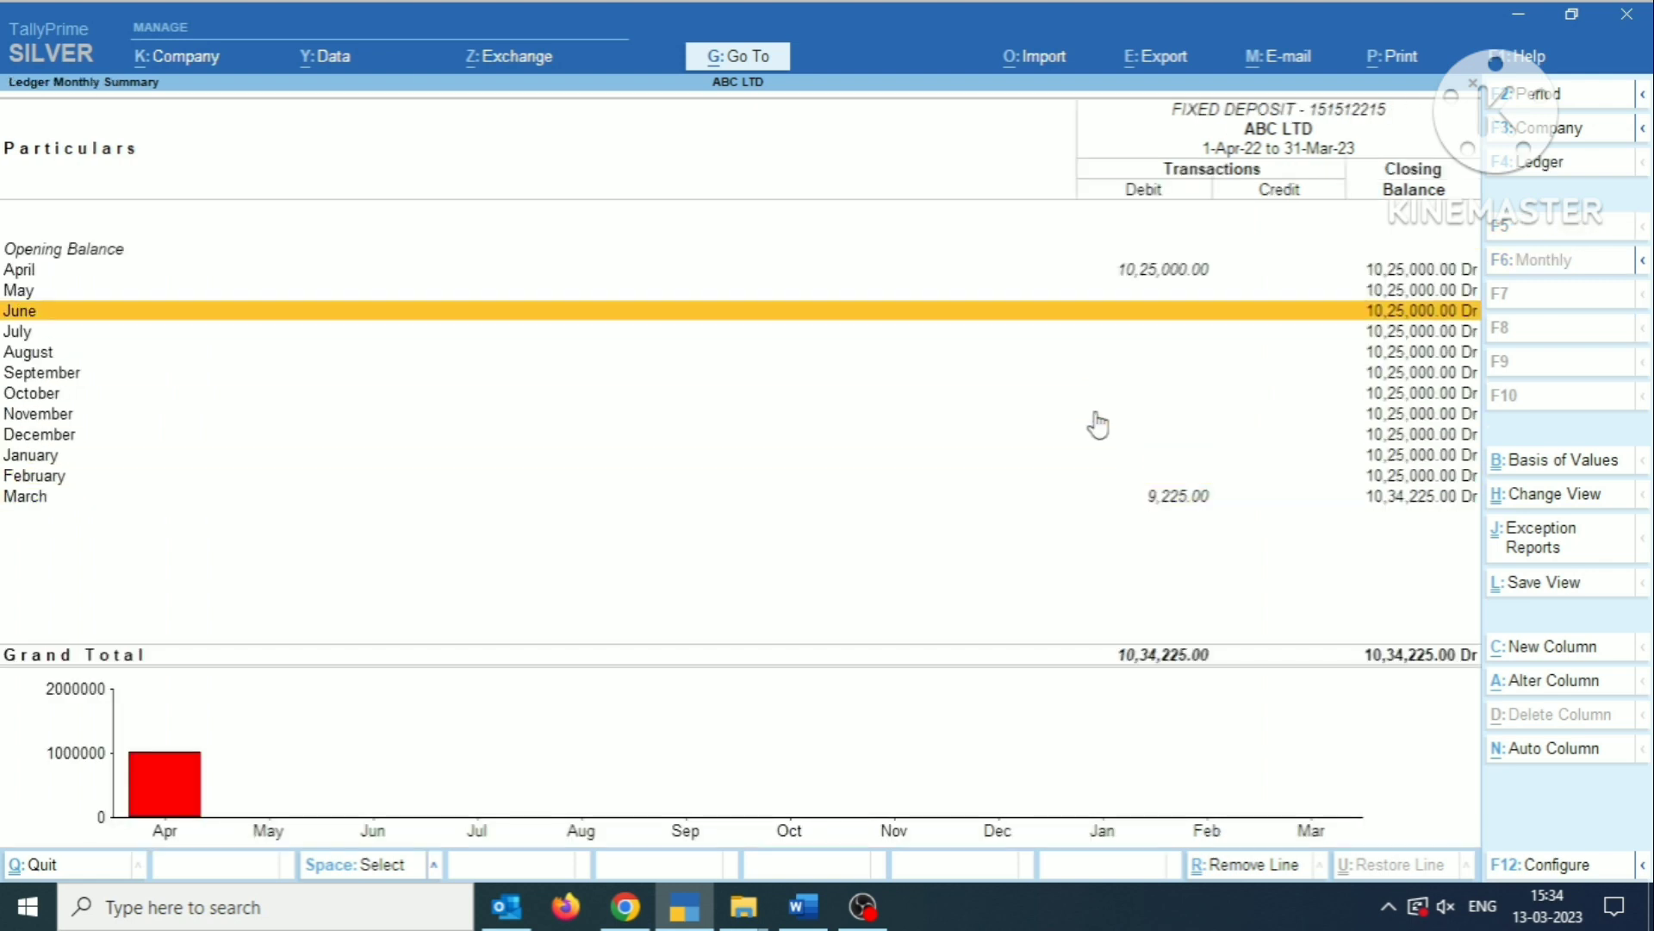
key(Down)
key(Down)
key(Down)
key(Down)
key(Down)
key(Down)
key(Down)
key(Down)
key(Down)
key(Down)
key(Down)
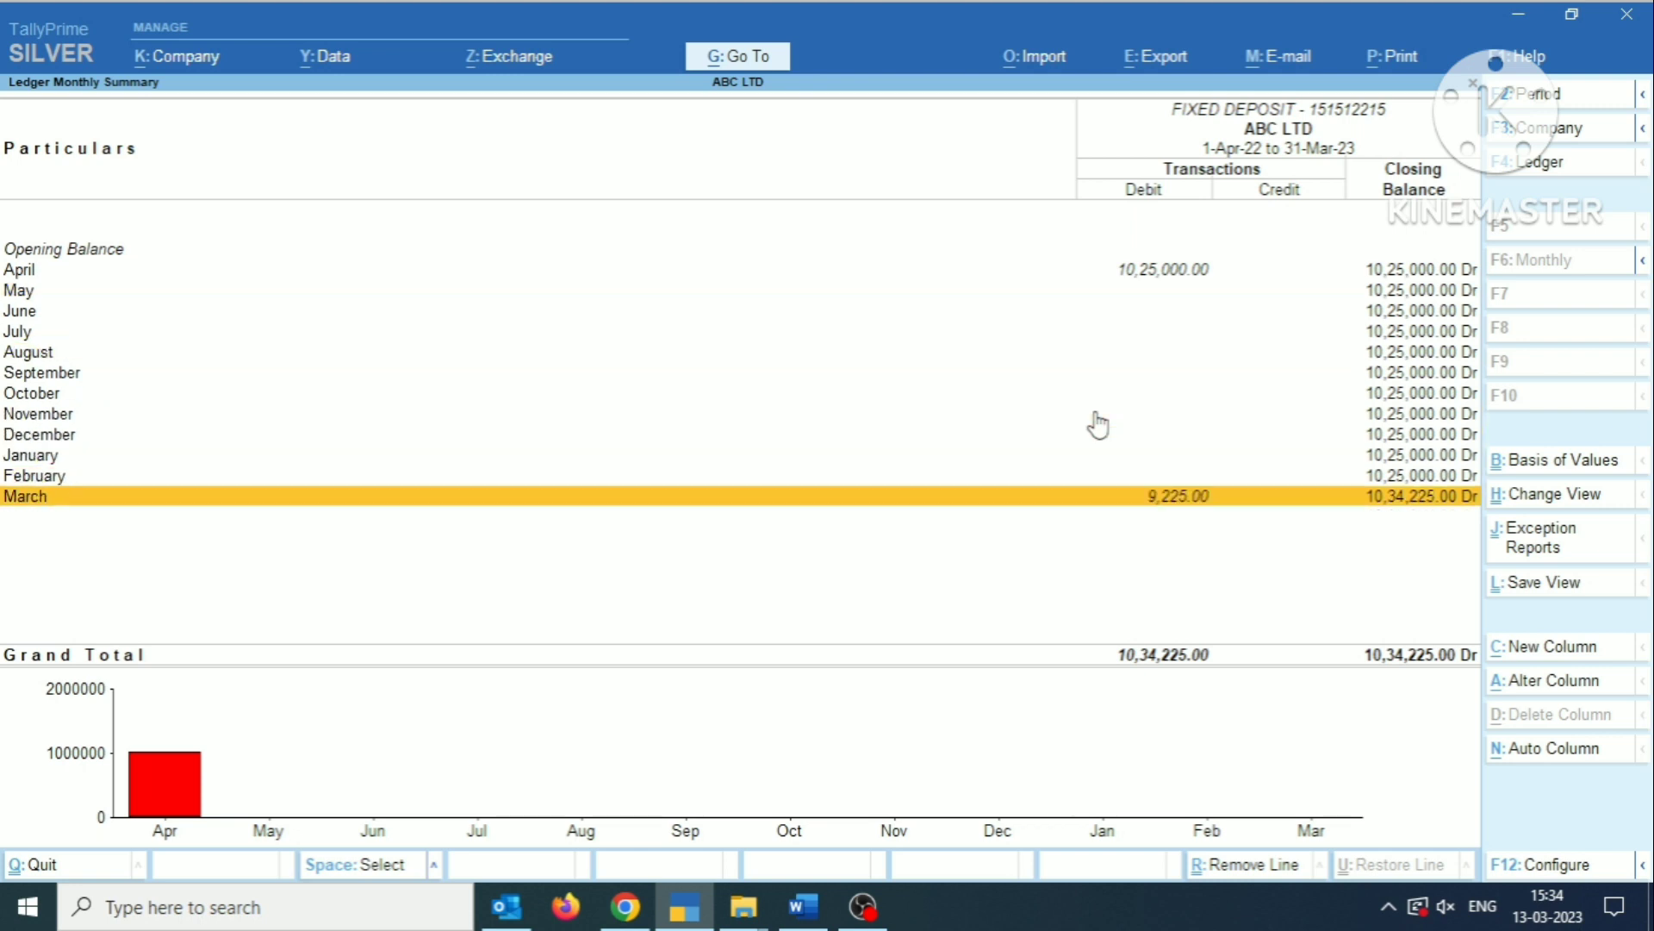
key(Escape)
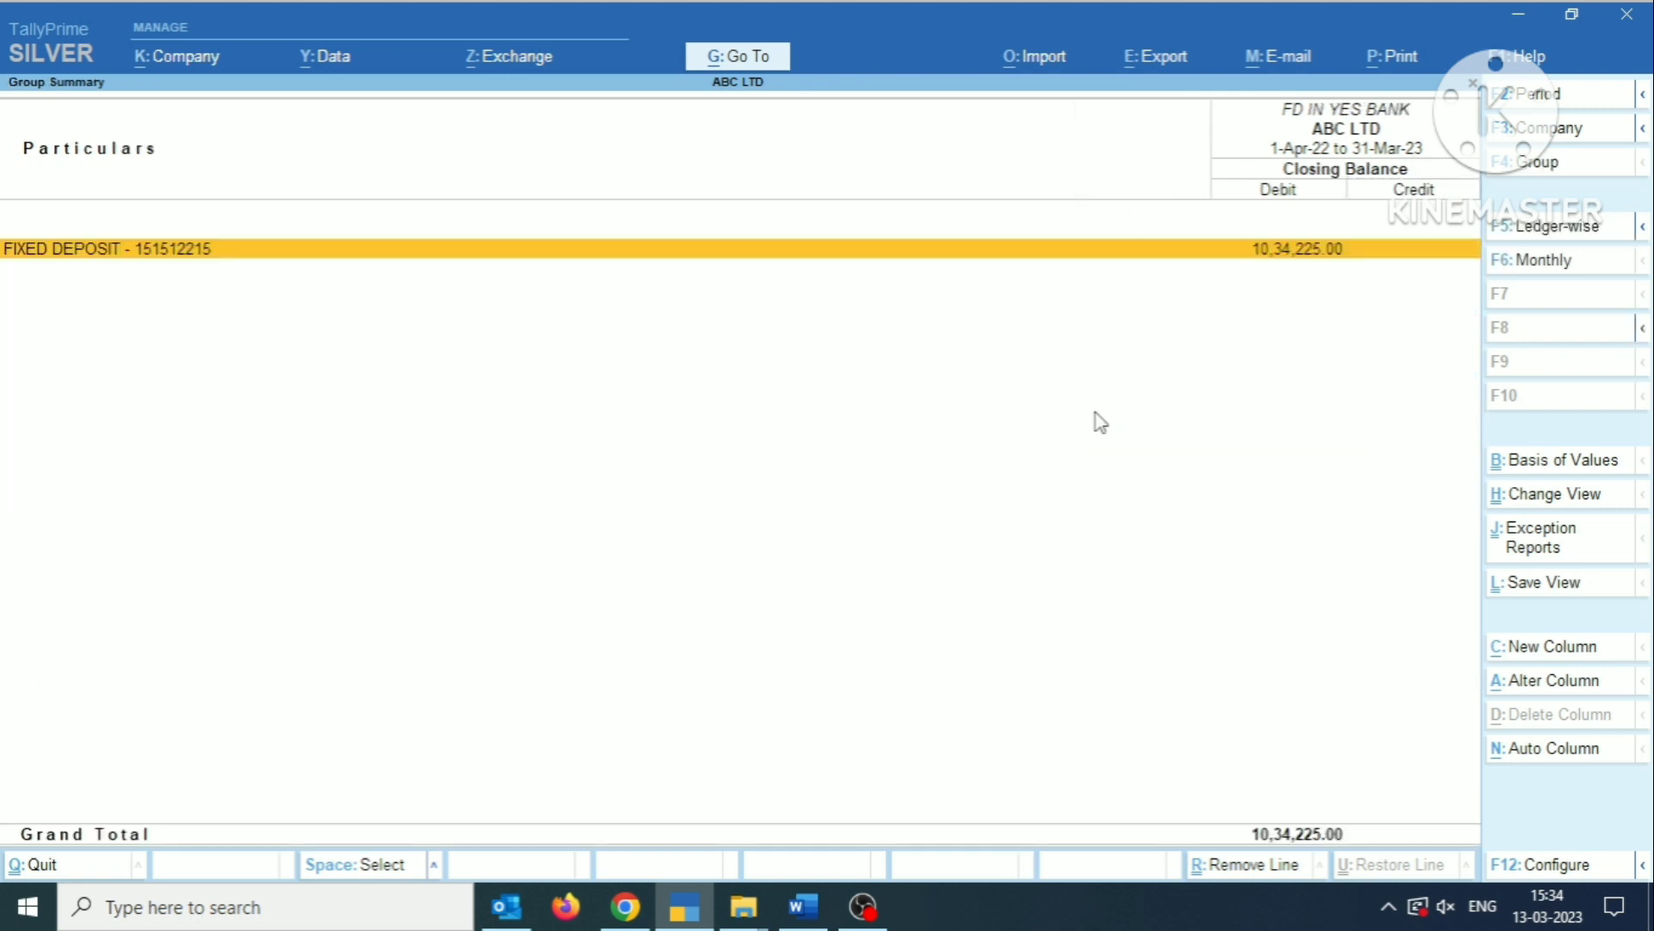
key(Escape)
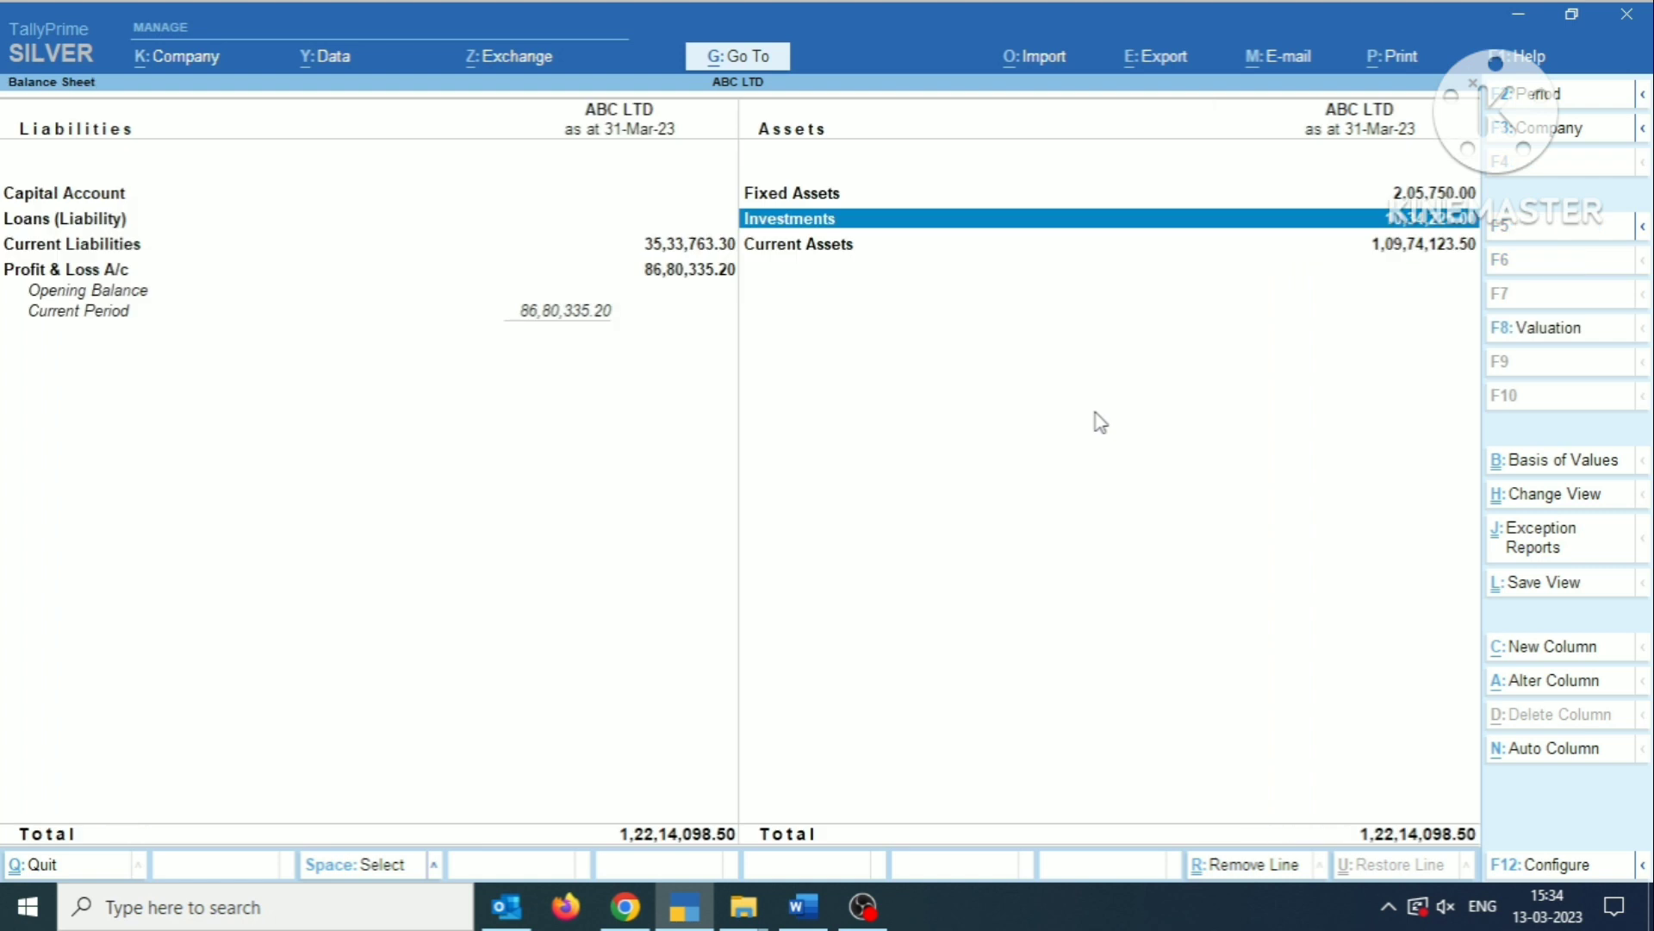
key(space)
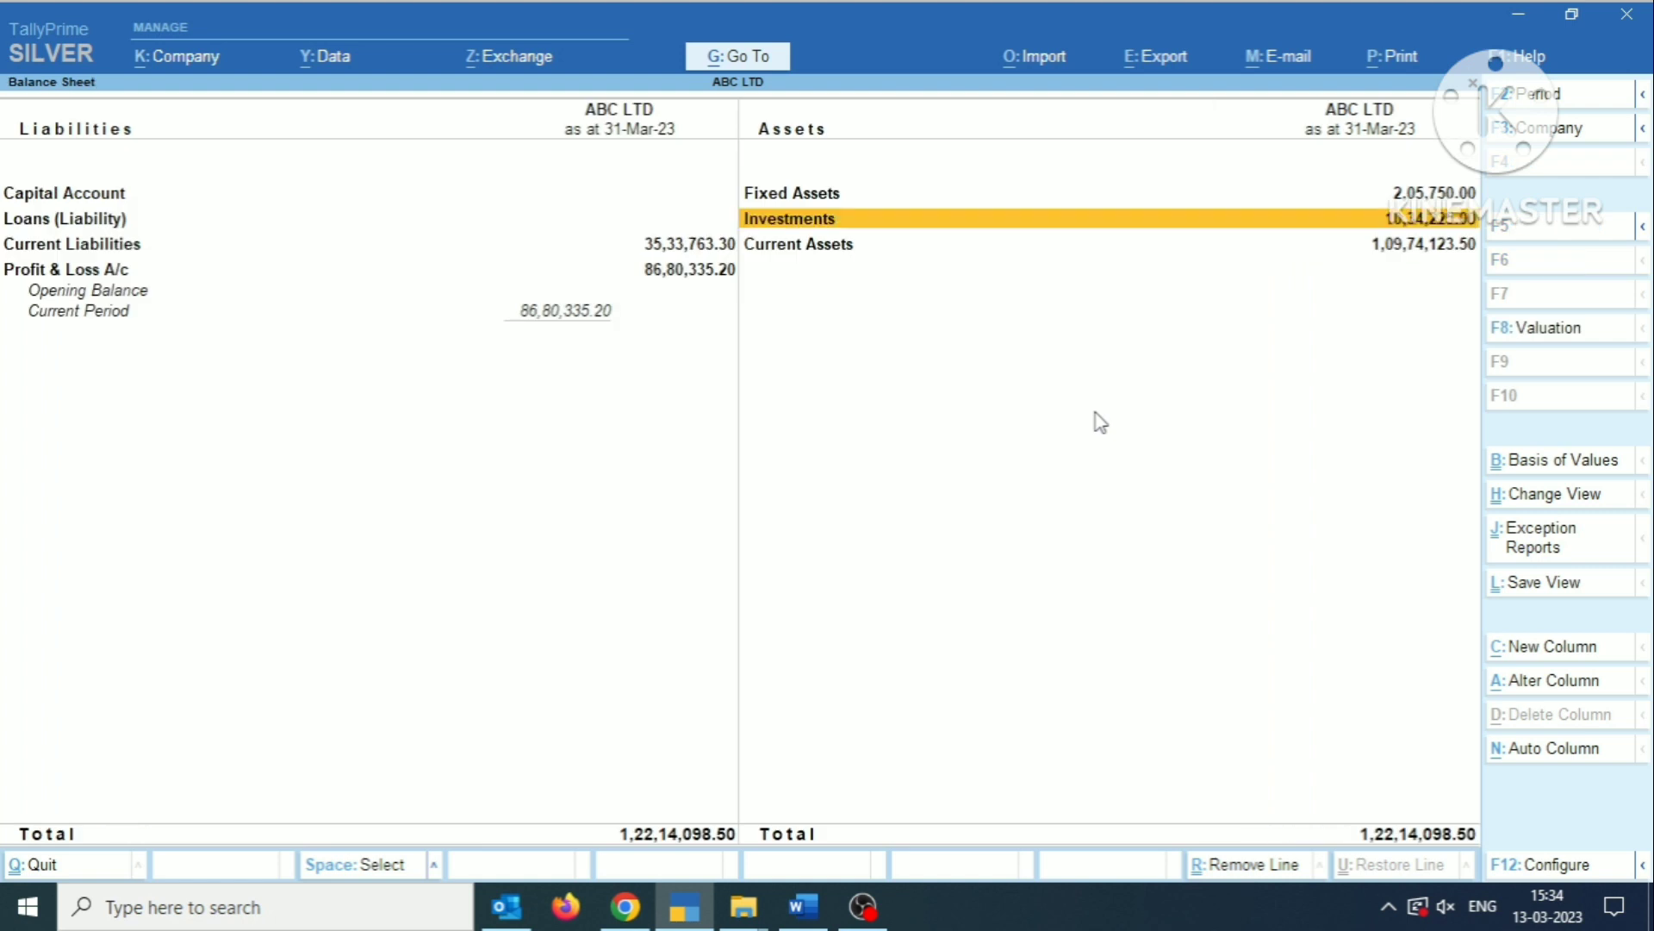
Examine the TDS ON FD INTREST ledger under the Balance Sheet's Current Assets, and return to the Balance Sheet.
key(Down)
key(Return)
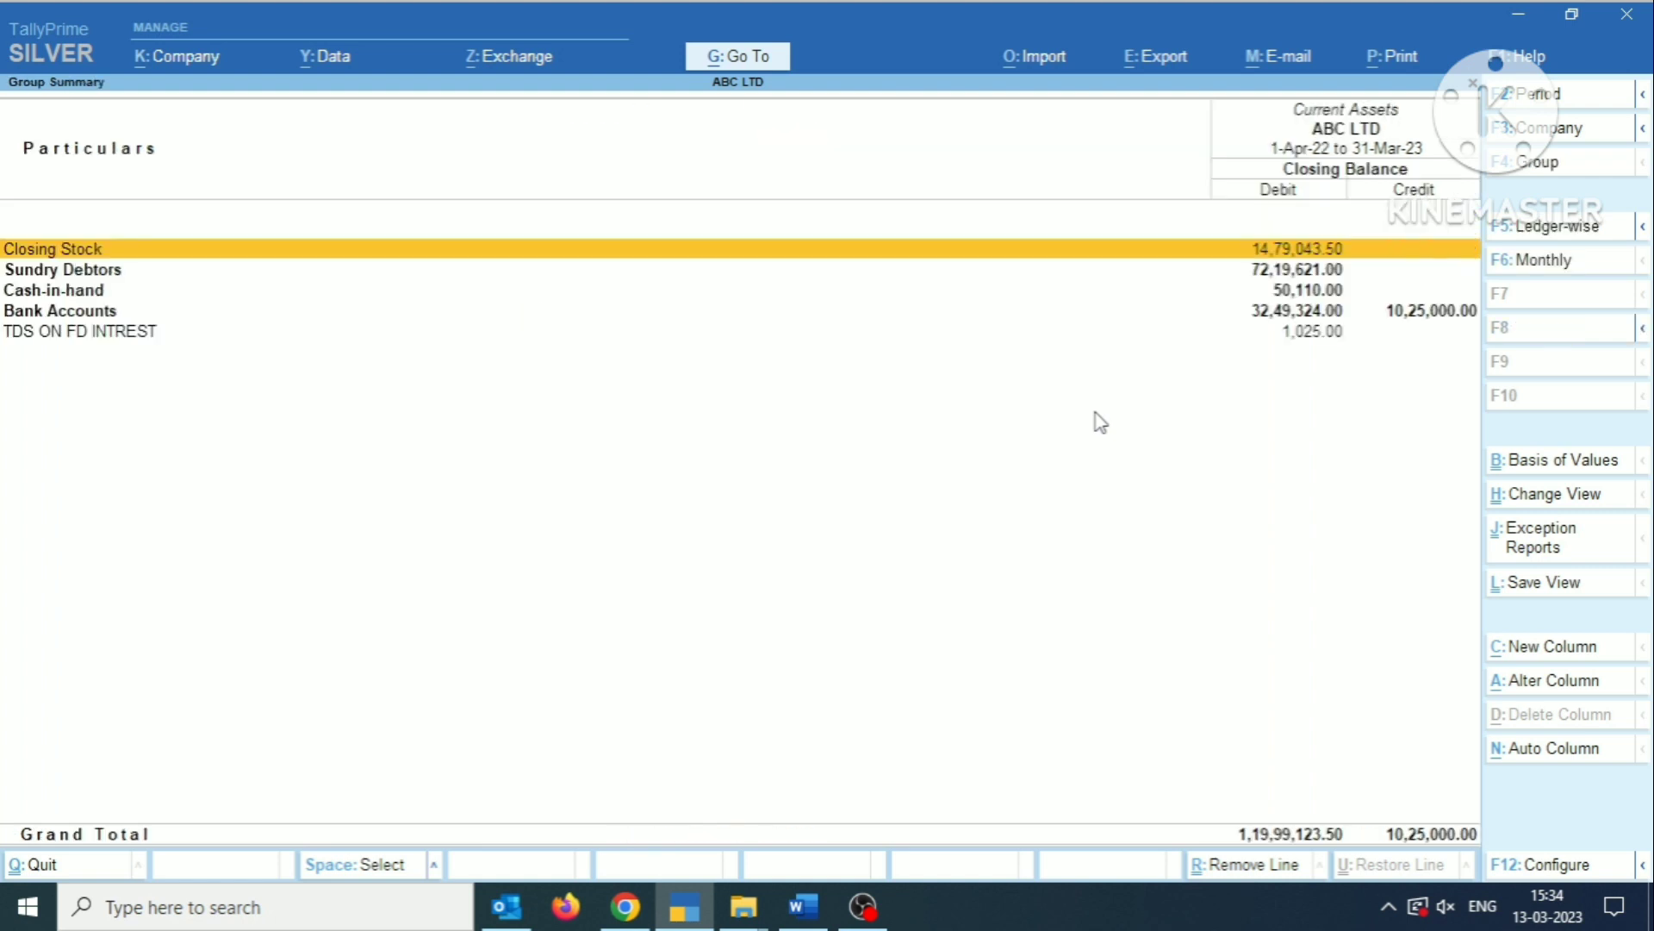
key(Down)
key(Down)
key(Down)
key(Down)
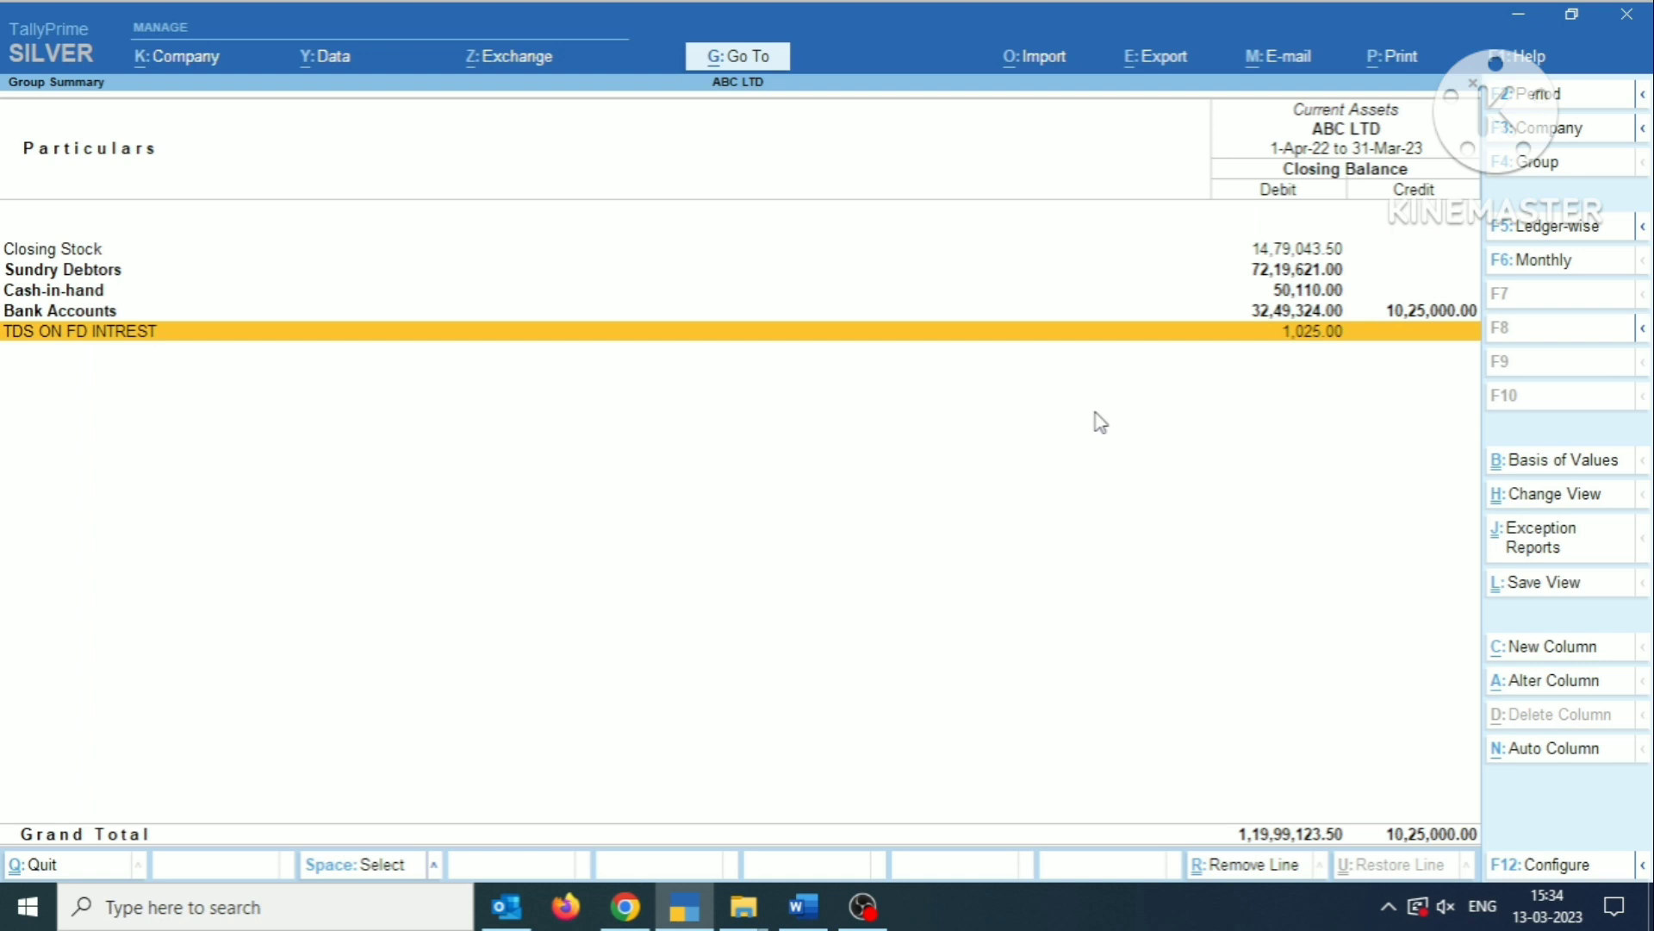
key(Return)
key(Escape)
key(Escape)
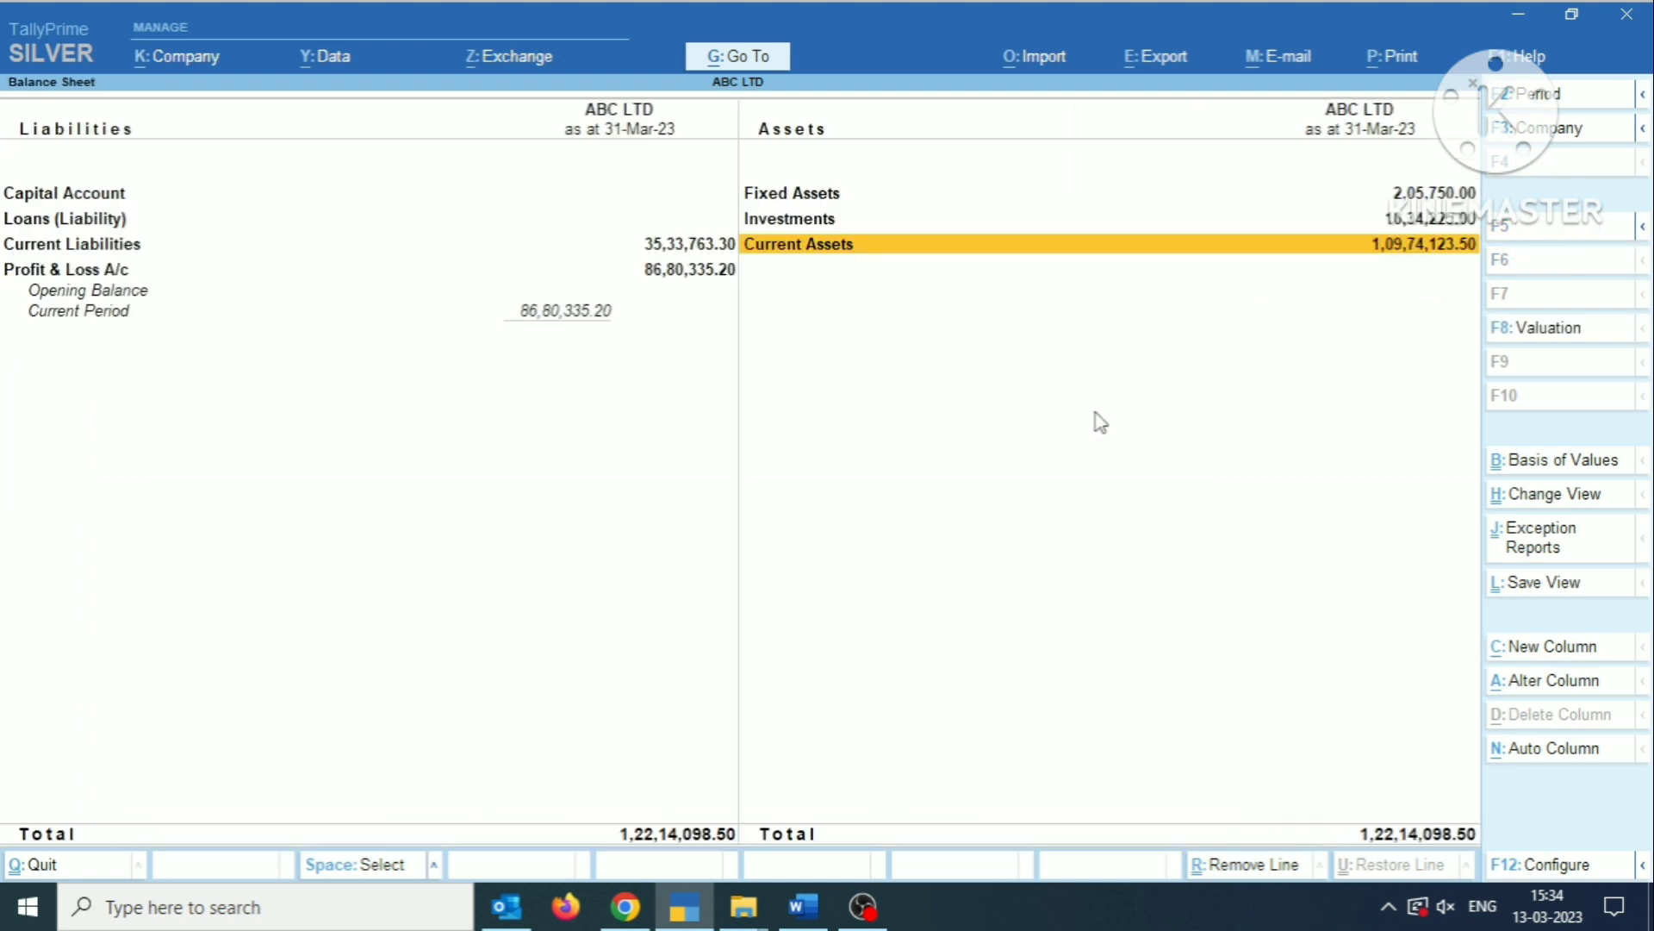
Examine the INTREST ON FD ledger under Indirect Incomes in the Profit & Loss A/c, and return to the Gateway of Tally.
key(Escape)
key(p)
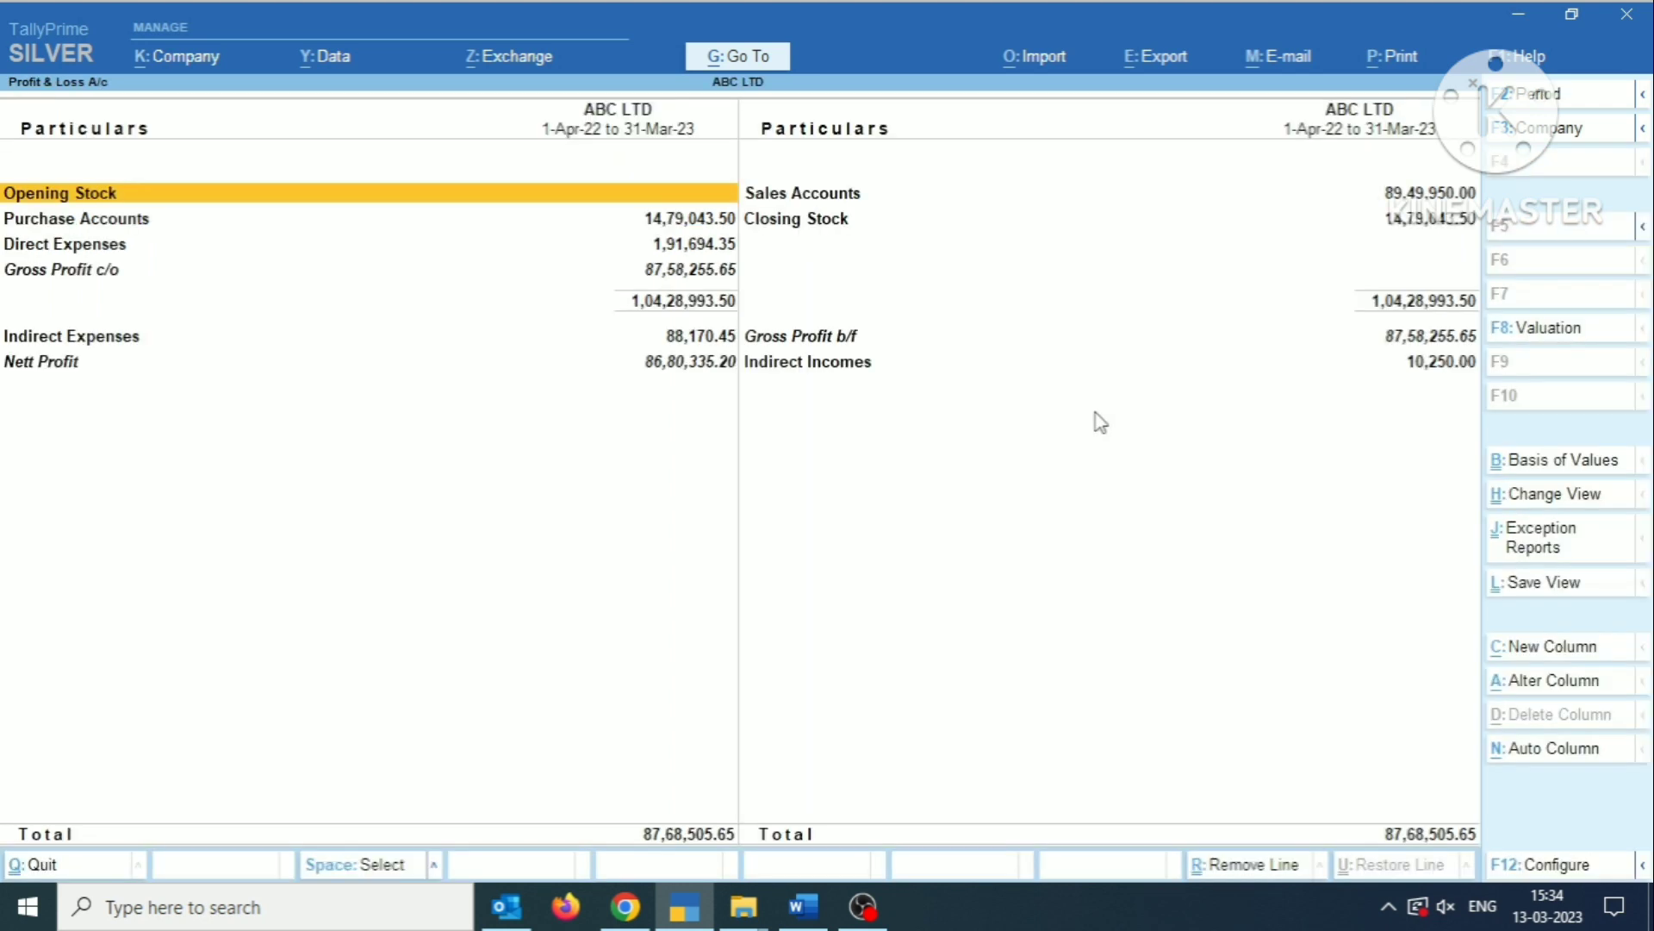
key(Down)
key(Down)
key(Down)
key(Down)
key(Down)
key(Right)
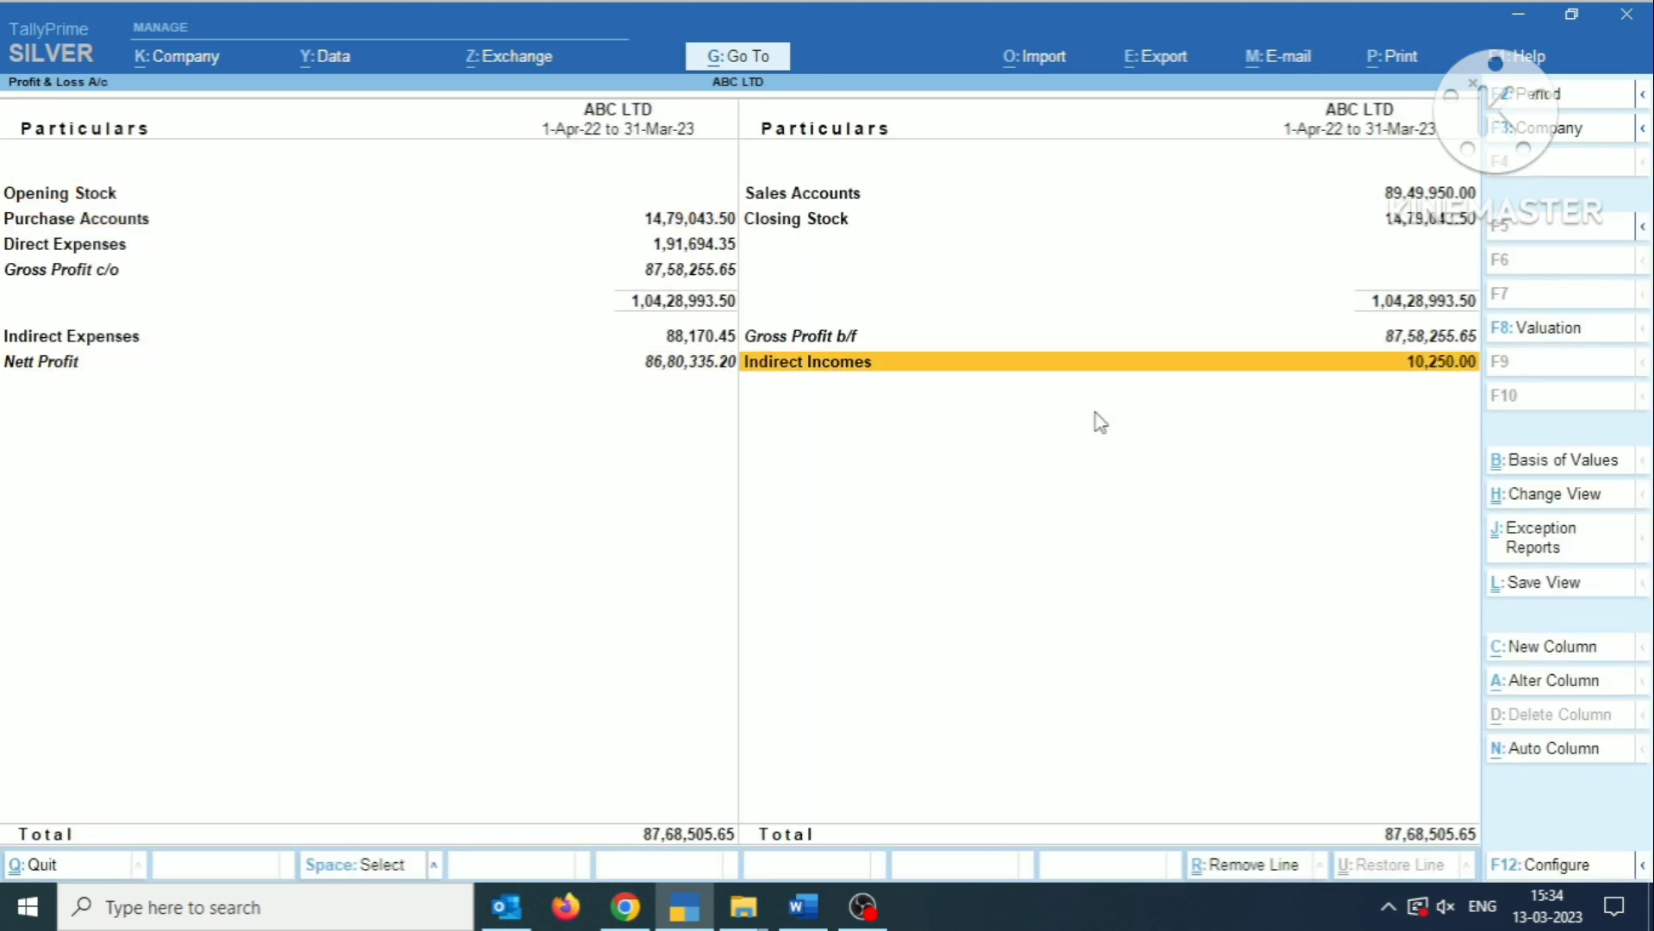
key(Return)
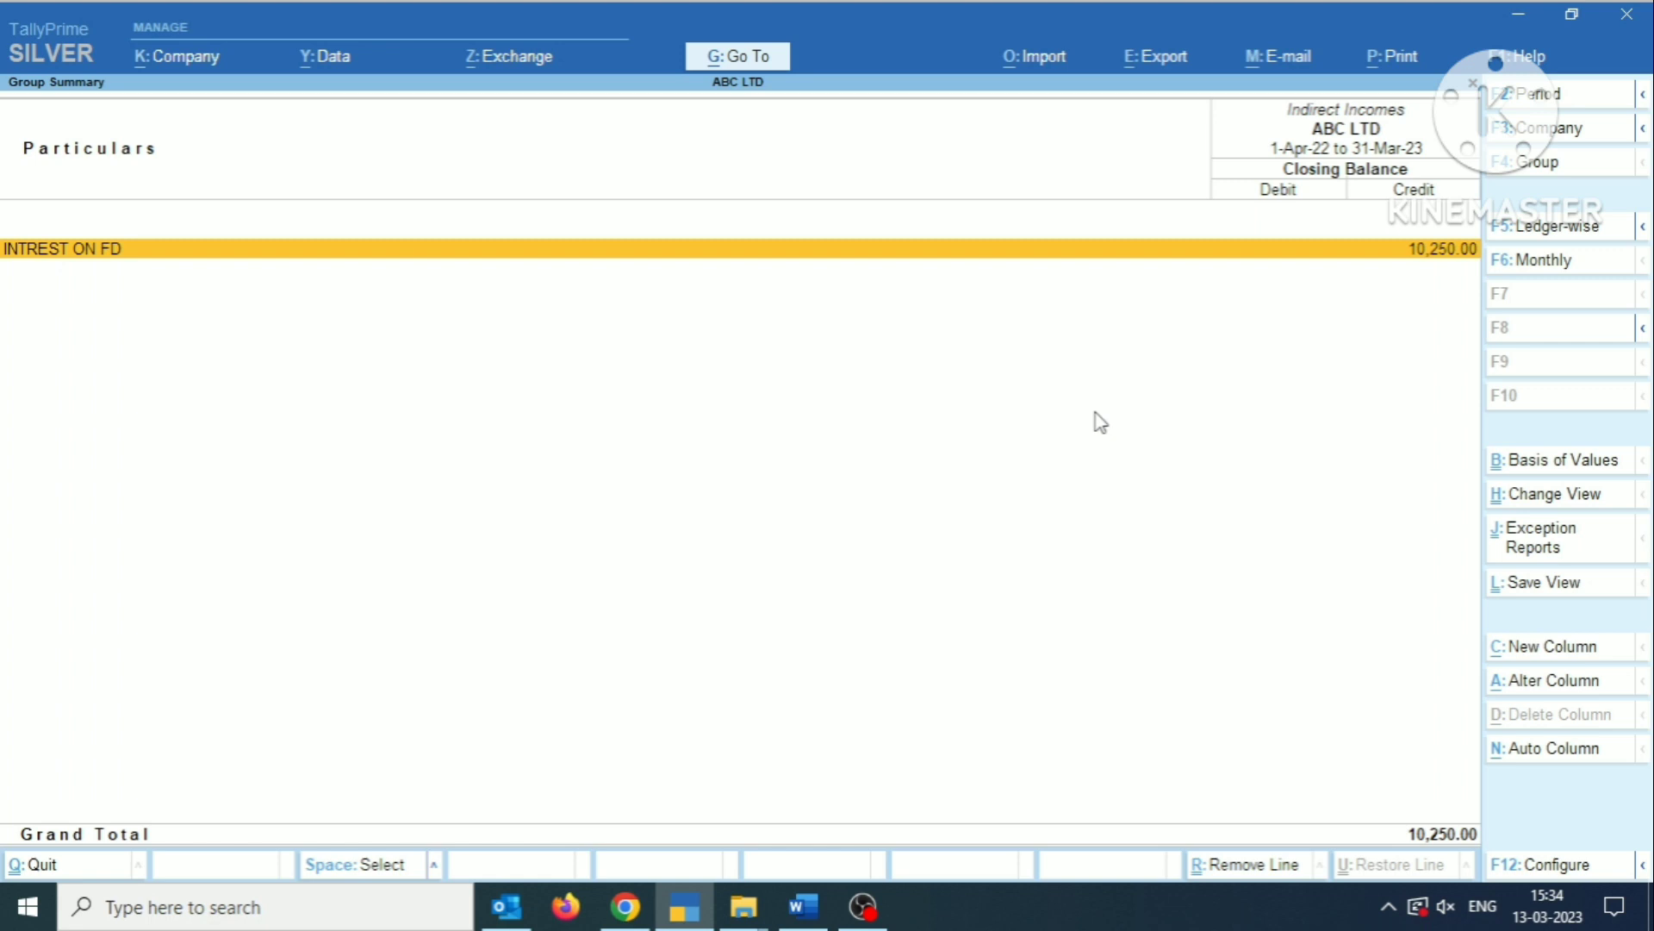
key(Escape)
key(Escape)
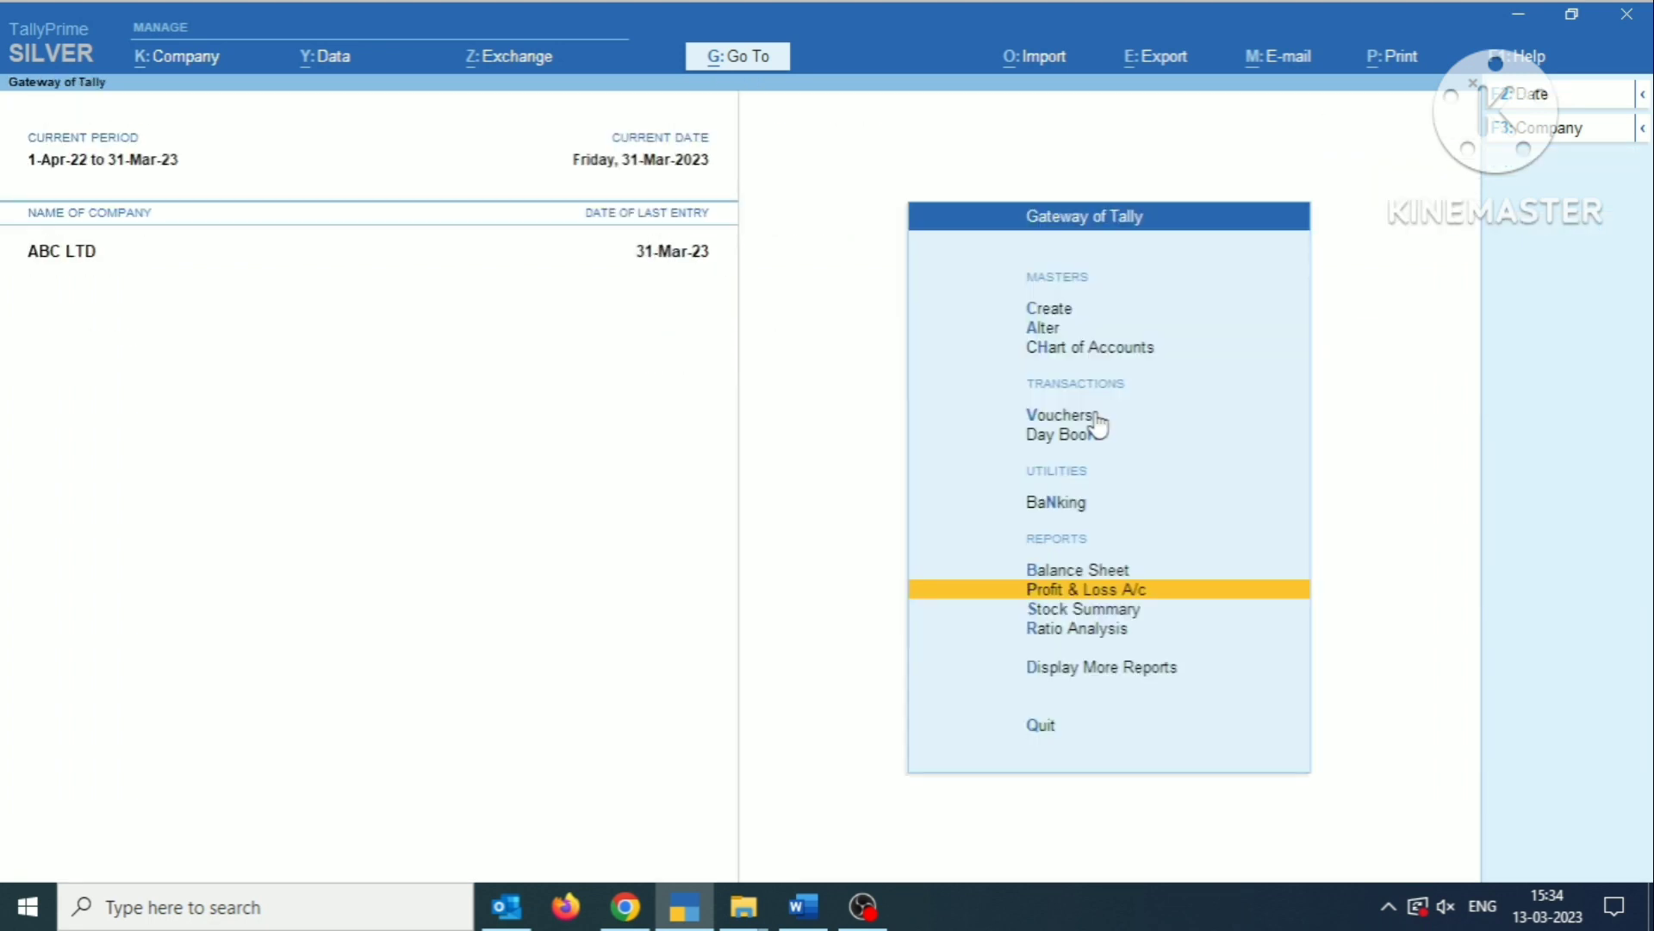
Start a payment voucher dated 1-Apr-22.
click(1098, 417)
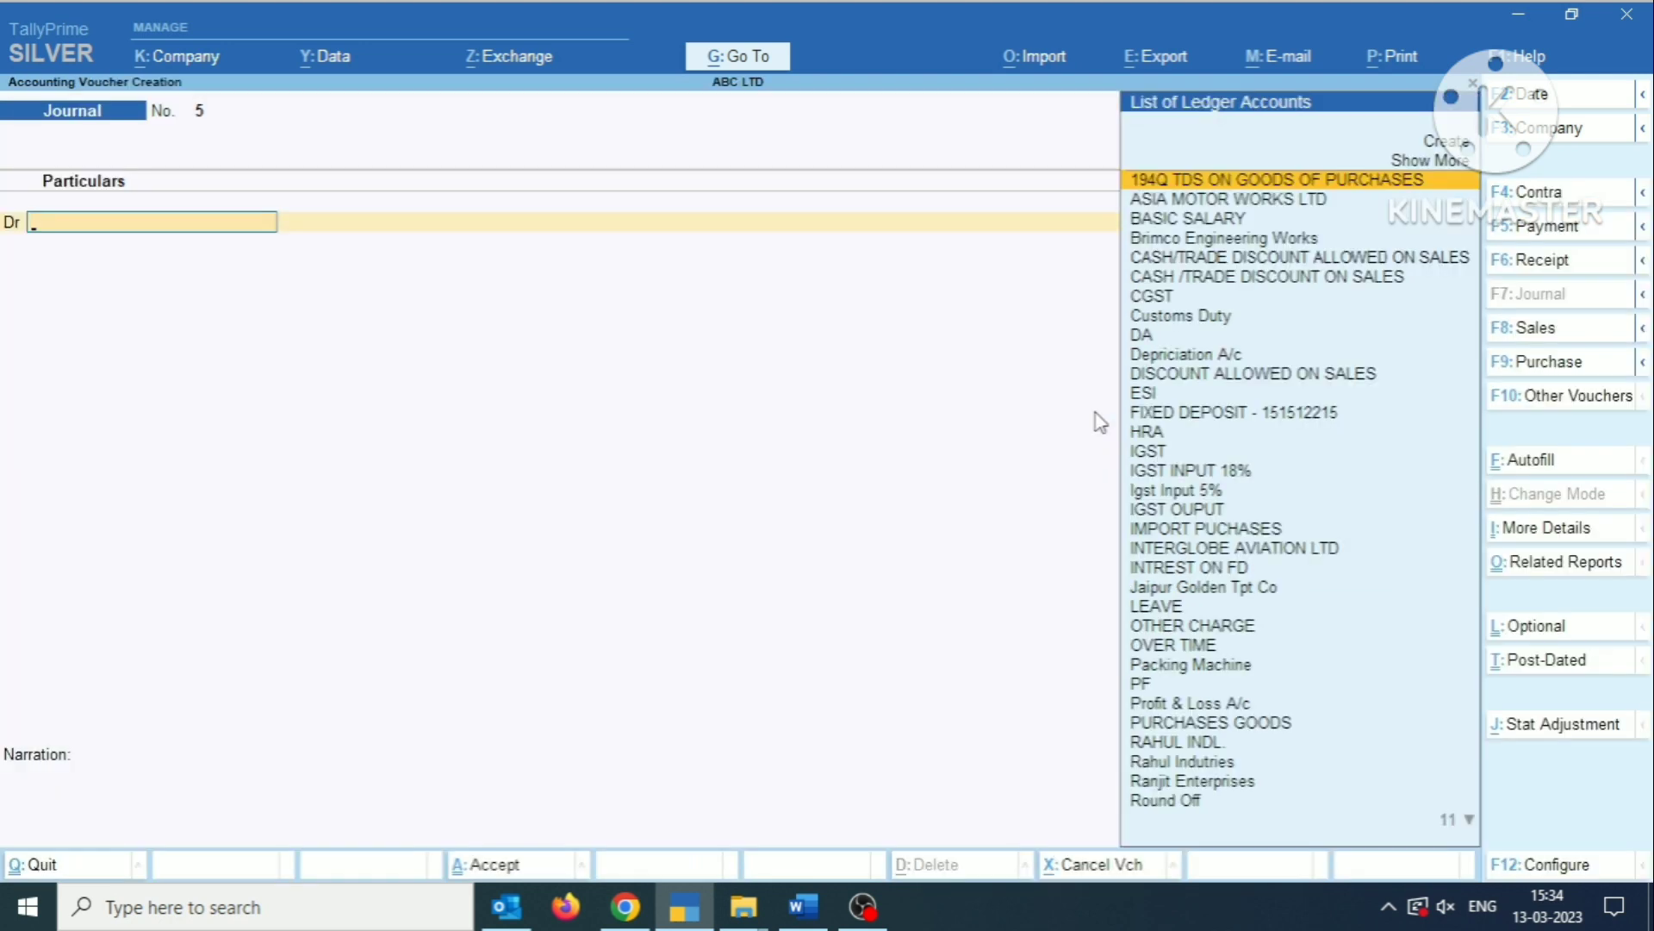
key(F2)
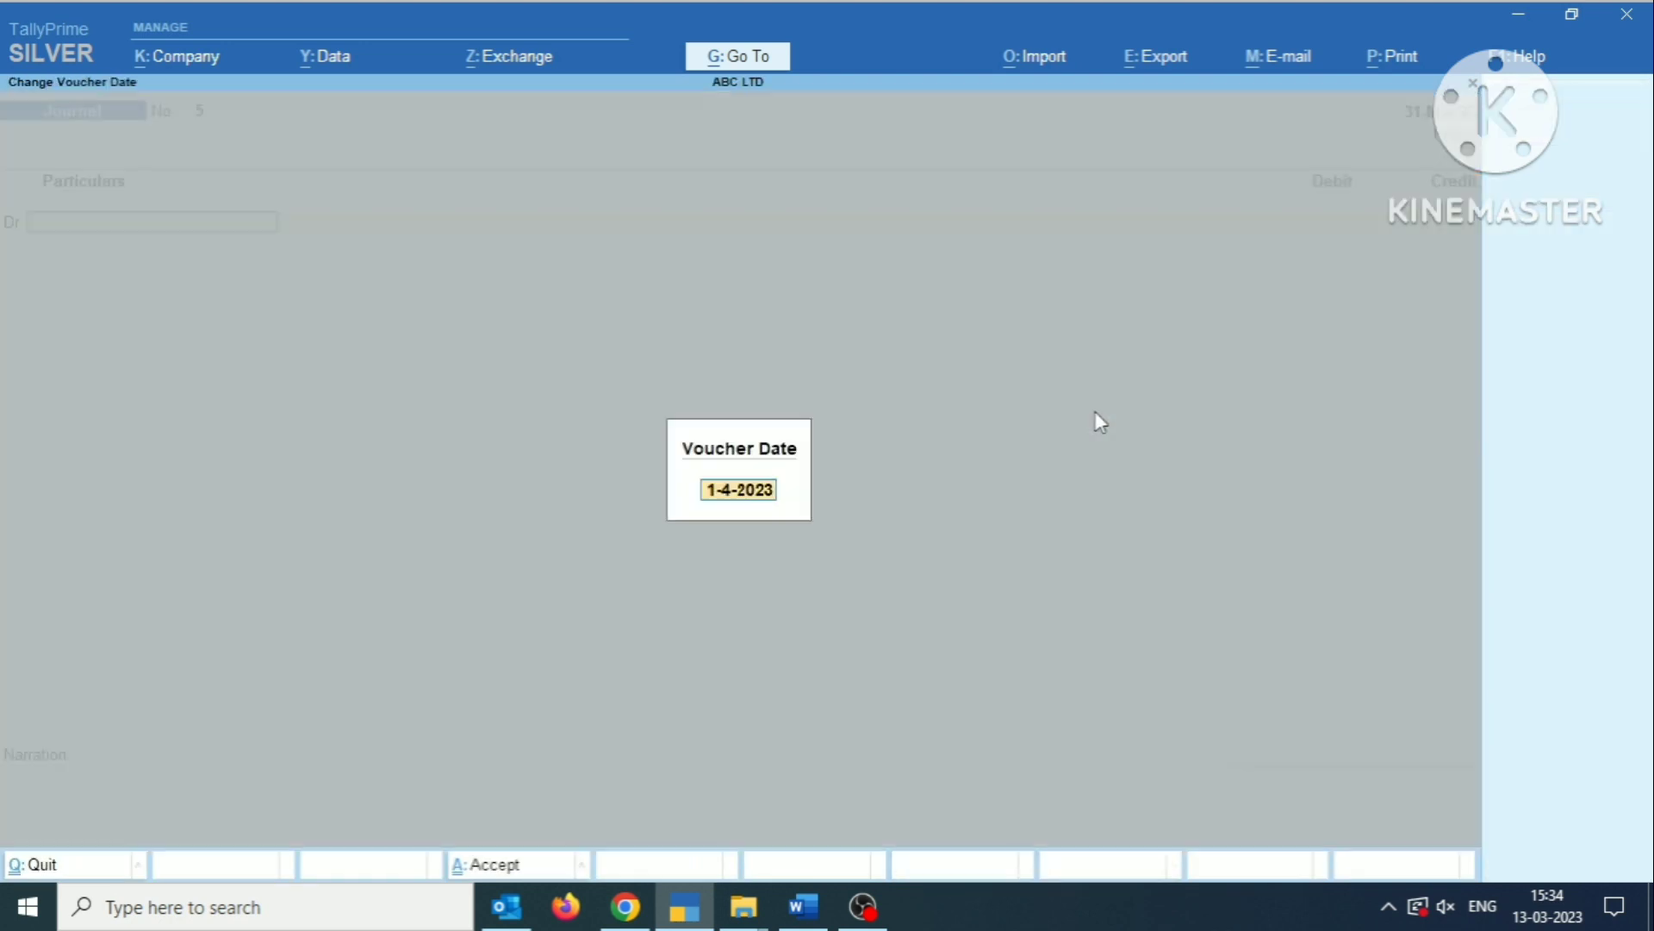
text(1.4.22)
key(Return)
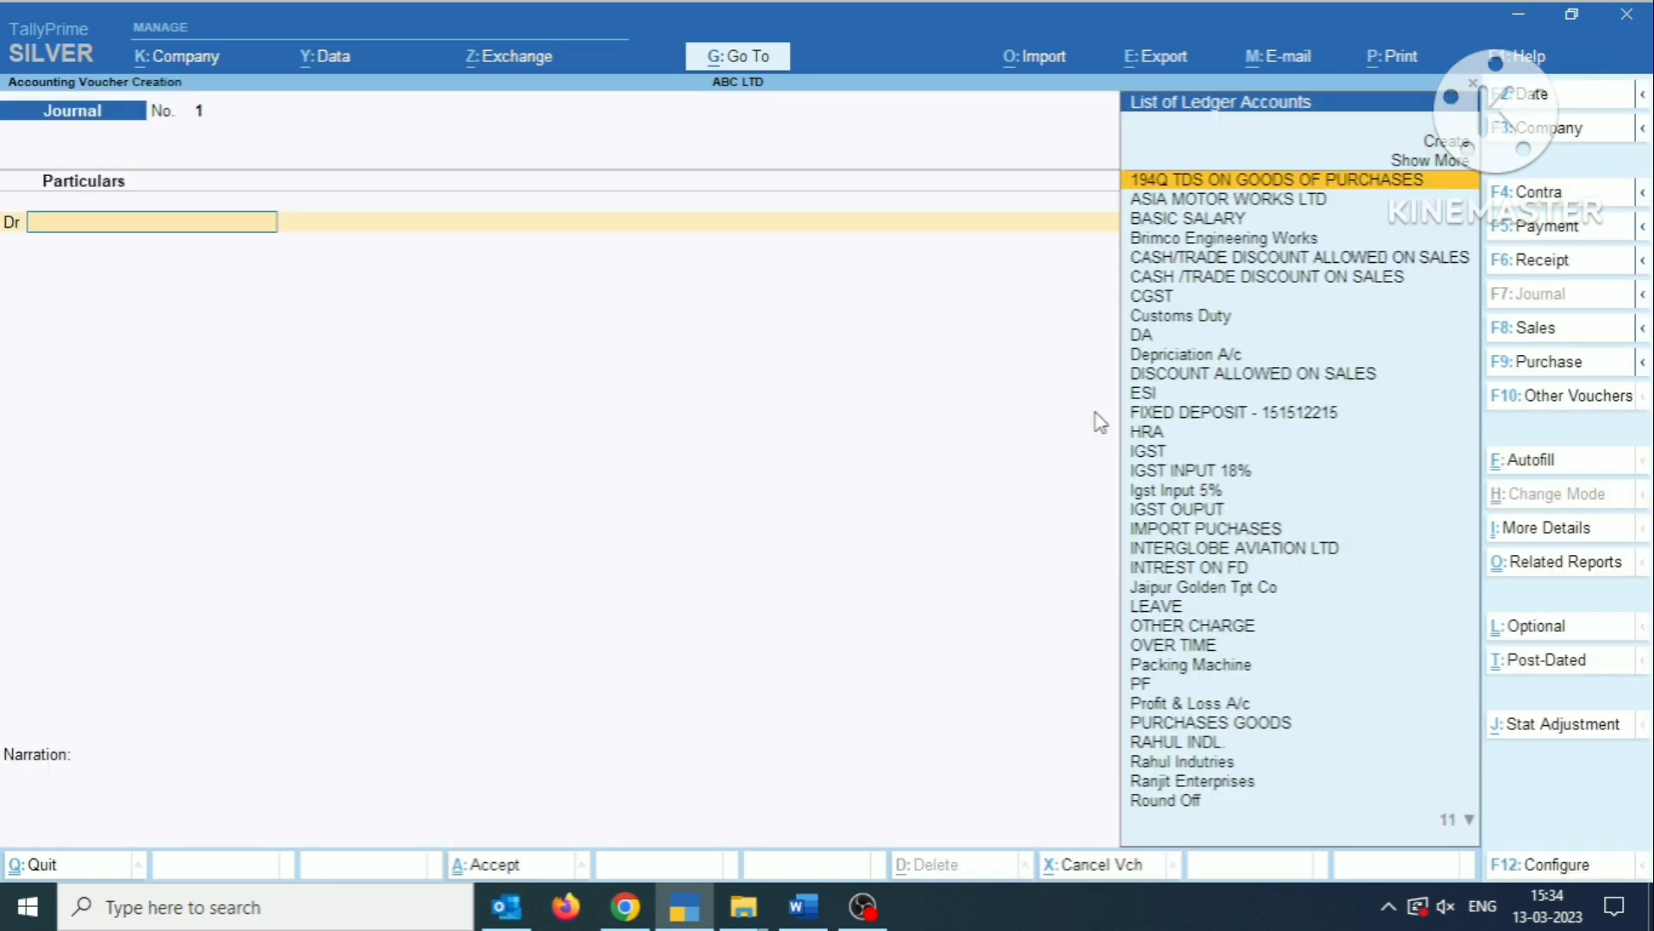
key(F5)
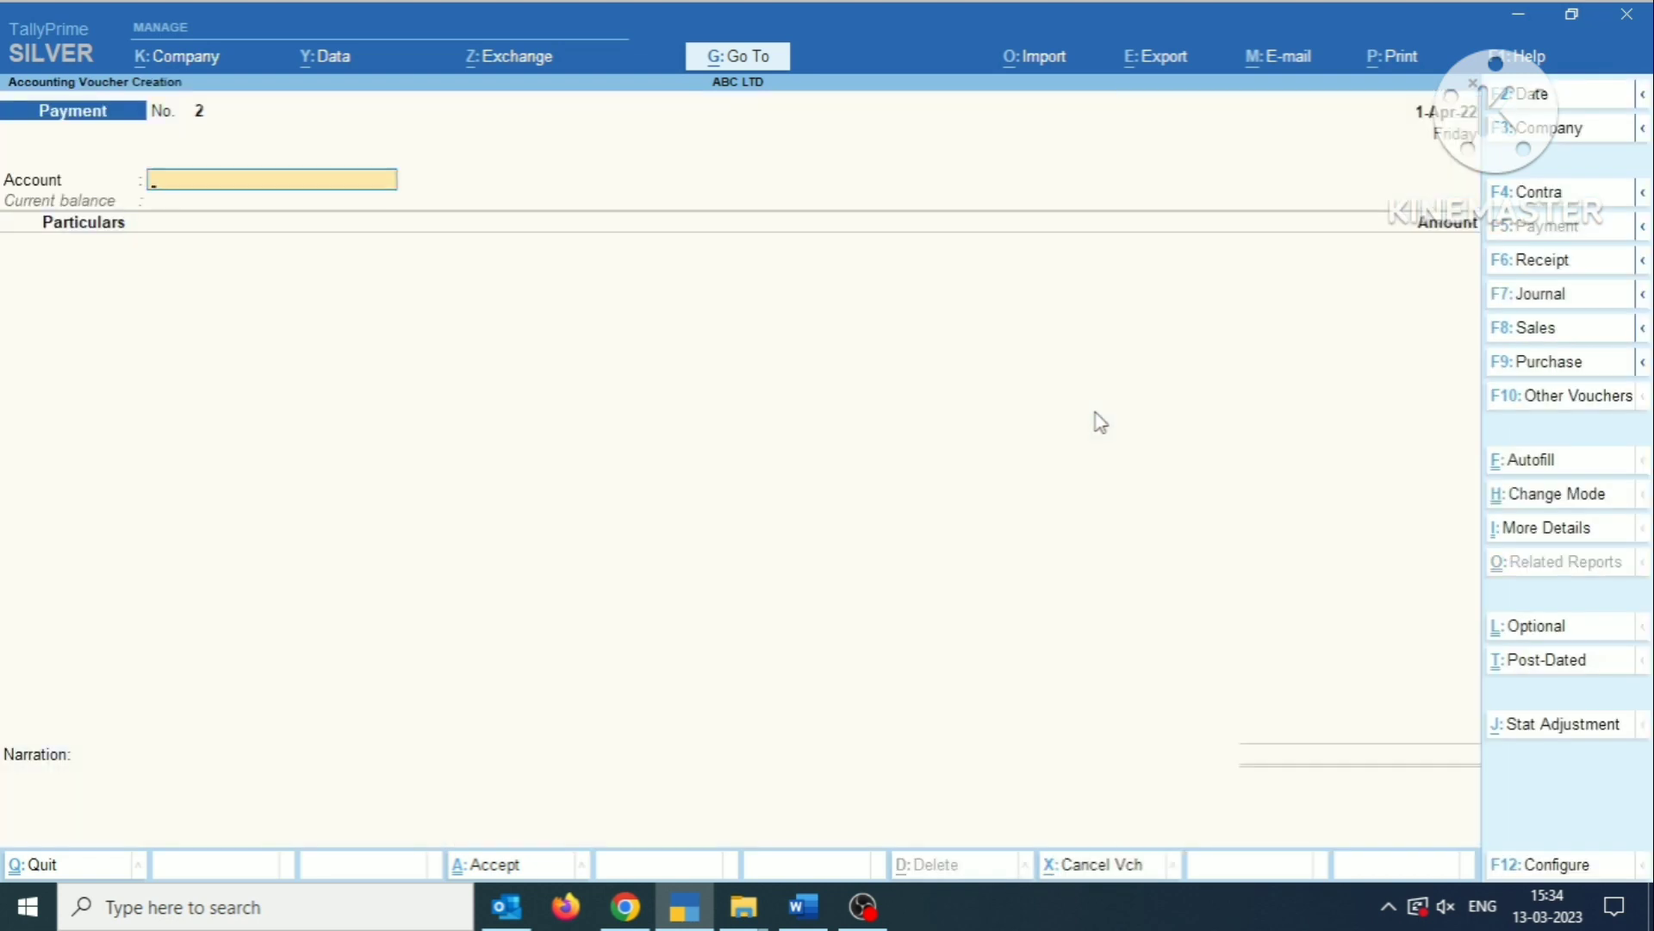
Start a new ledger named HDFC BANK for the payment voucher's account, without an alias.
text(Y)
key(BackSpace)
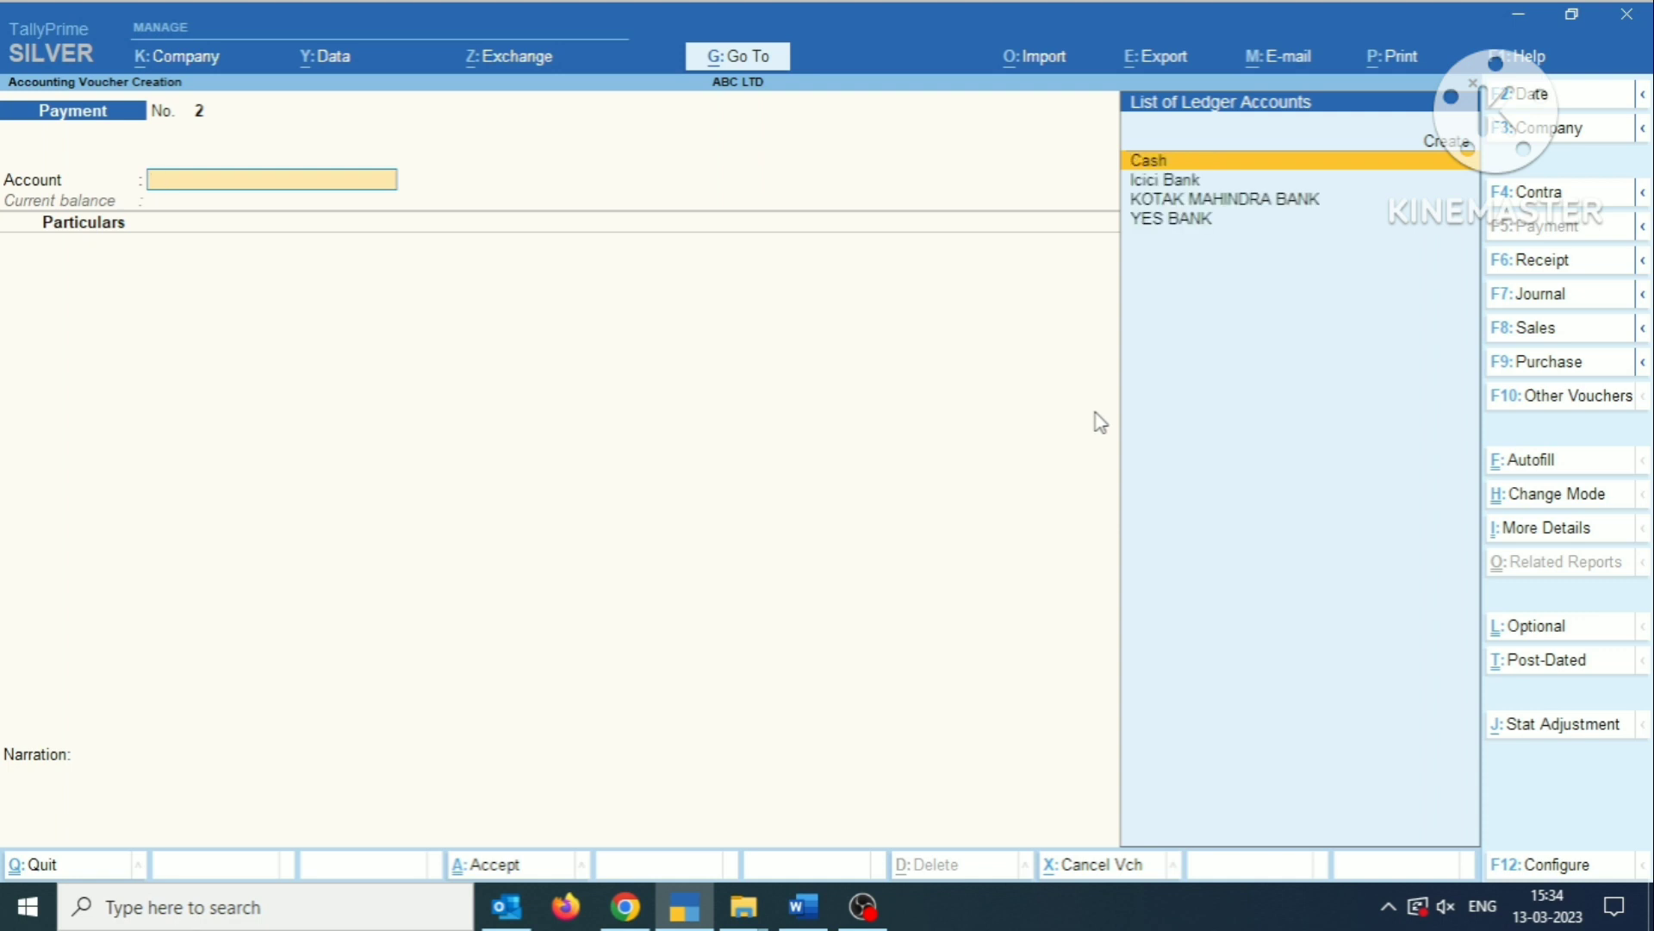
key(alt+c)
text(JH)
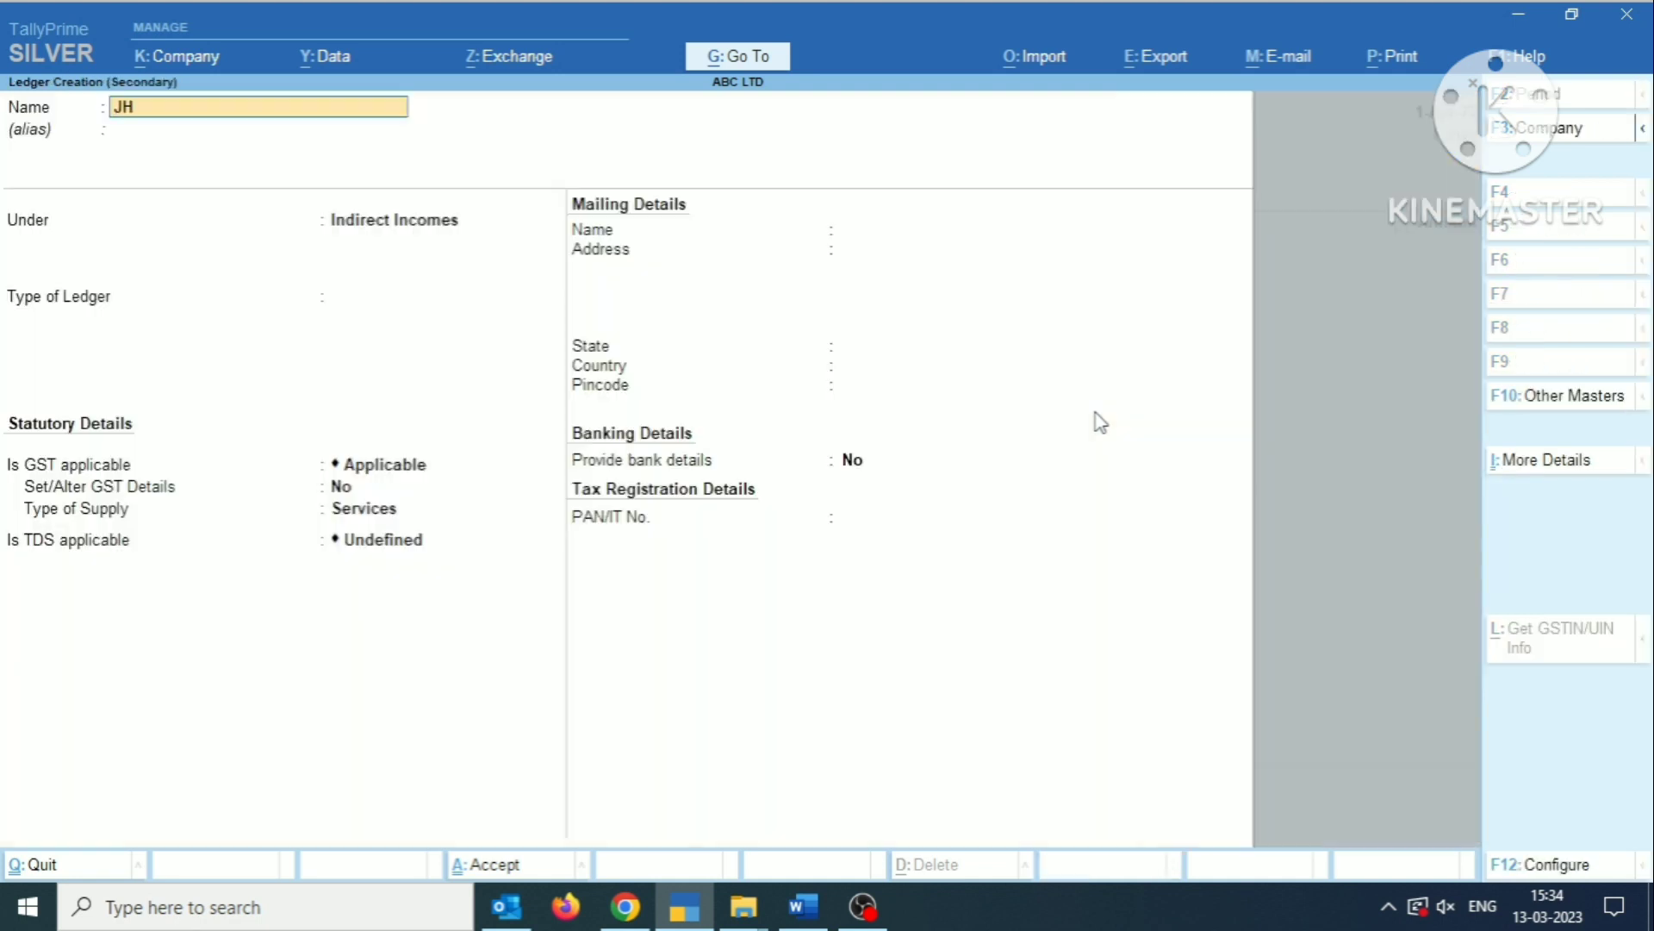
key(BackSpace)
key(BackSpace)
text(HDFC BANK)
key(Return)
key(Return)
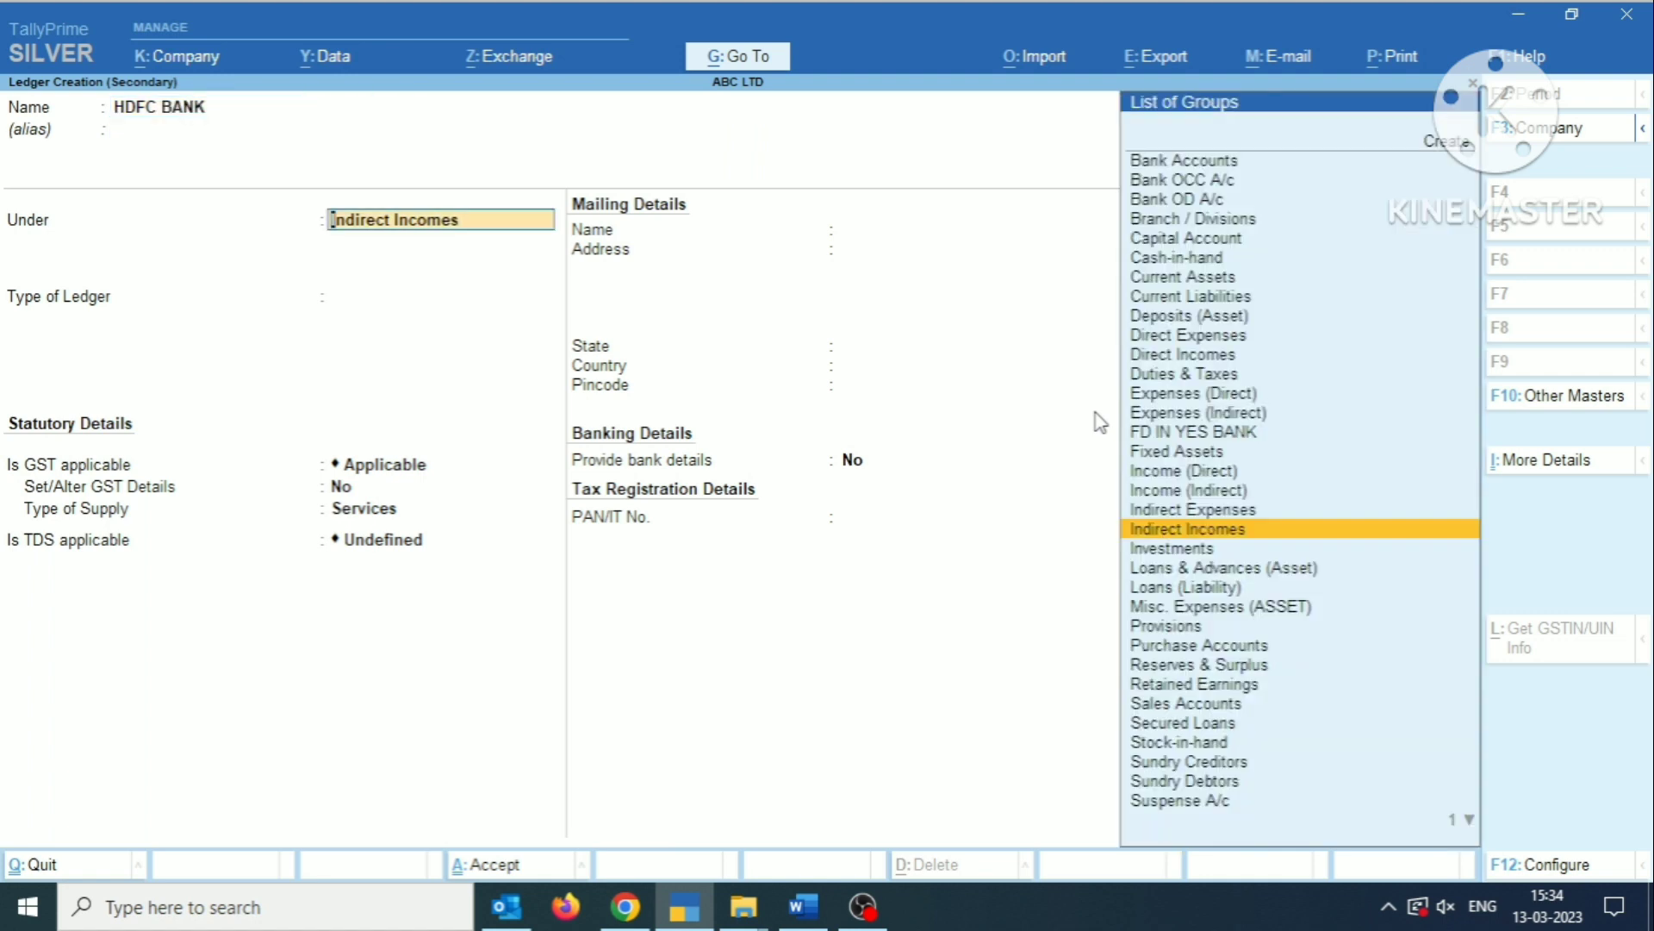
Place the HDFC BANK ledger under Bank Accounts, keep its default bank and mailing details, and save it.
text(YES)
key(BackSpace)
key(BackSpace)
key(BackSpace)
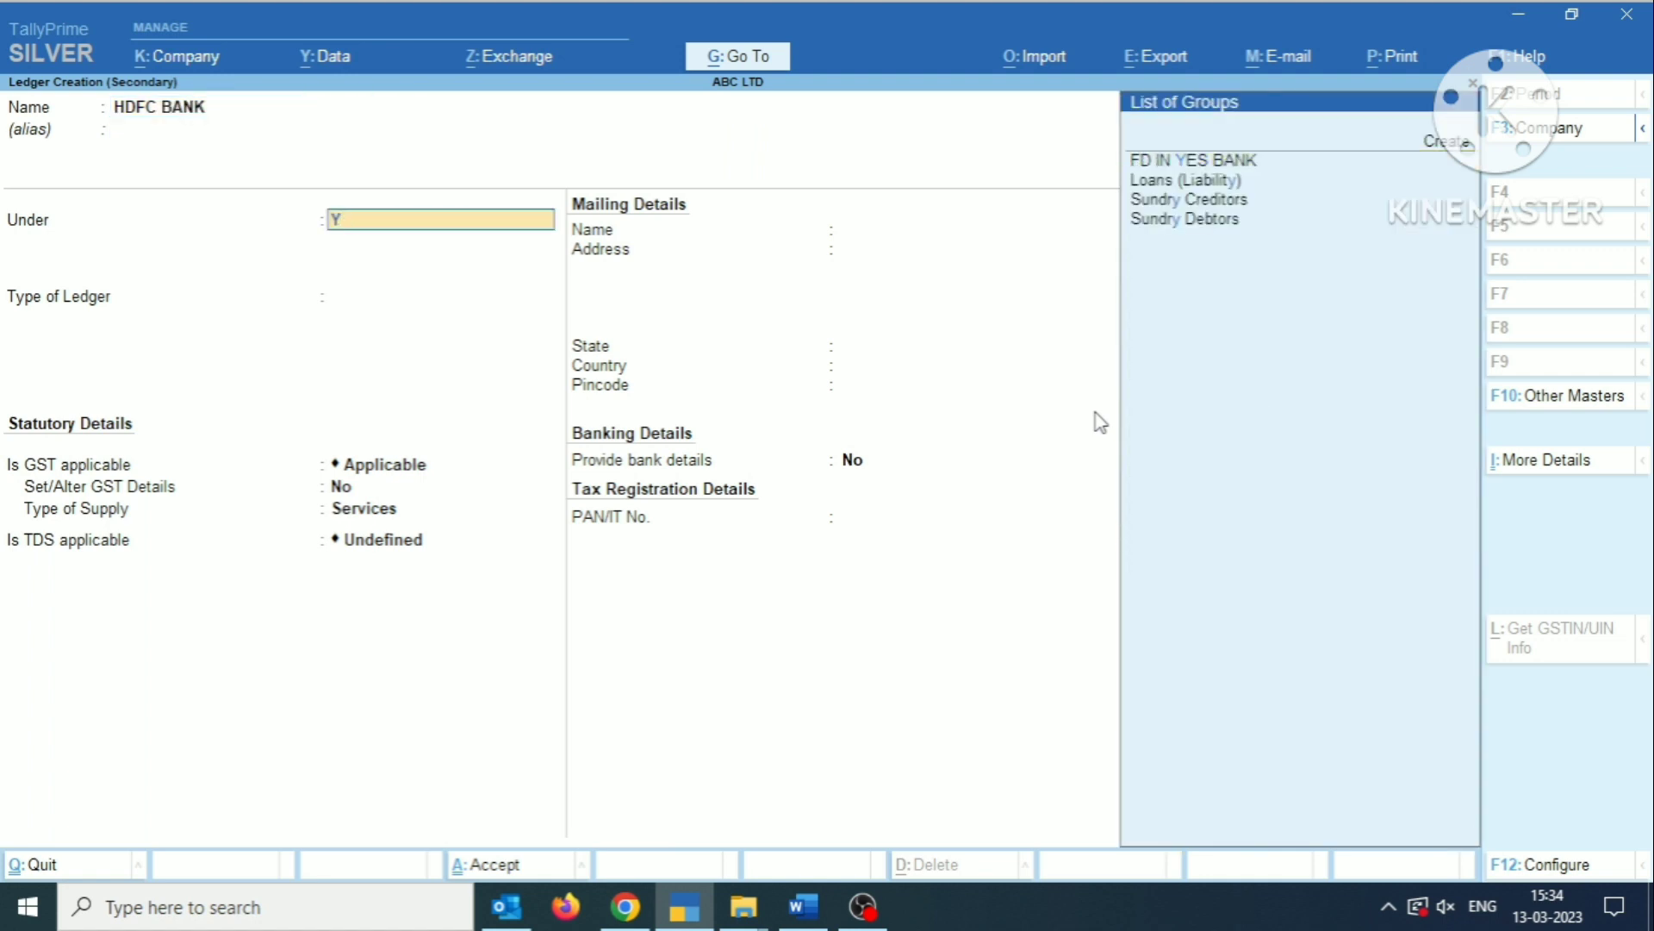
text(BAN)
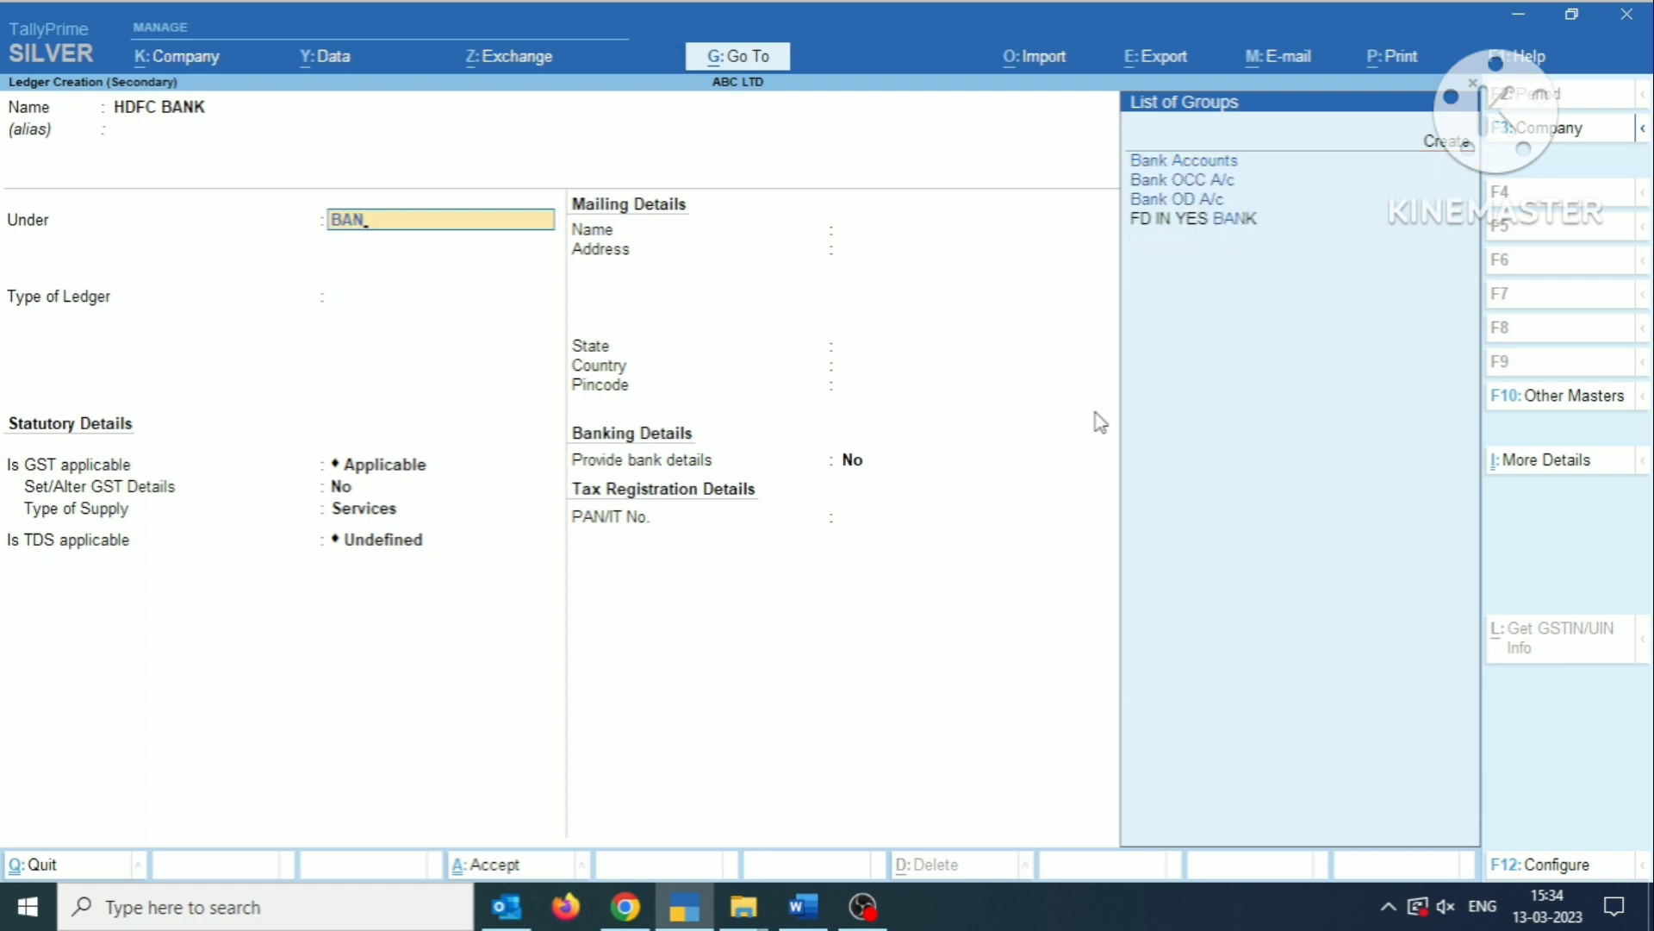
key(Return)
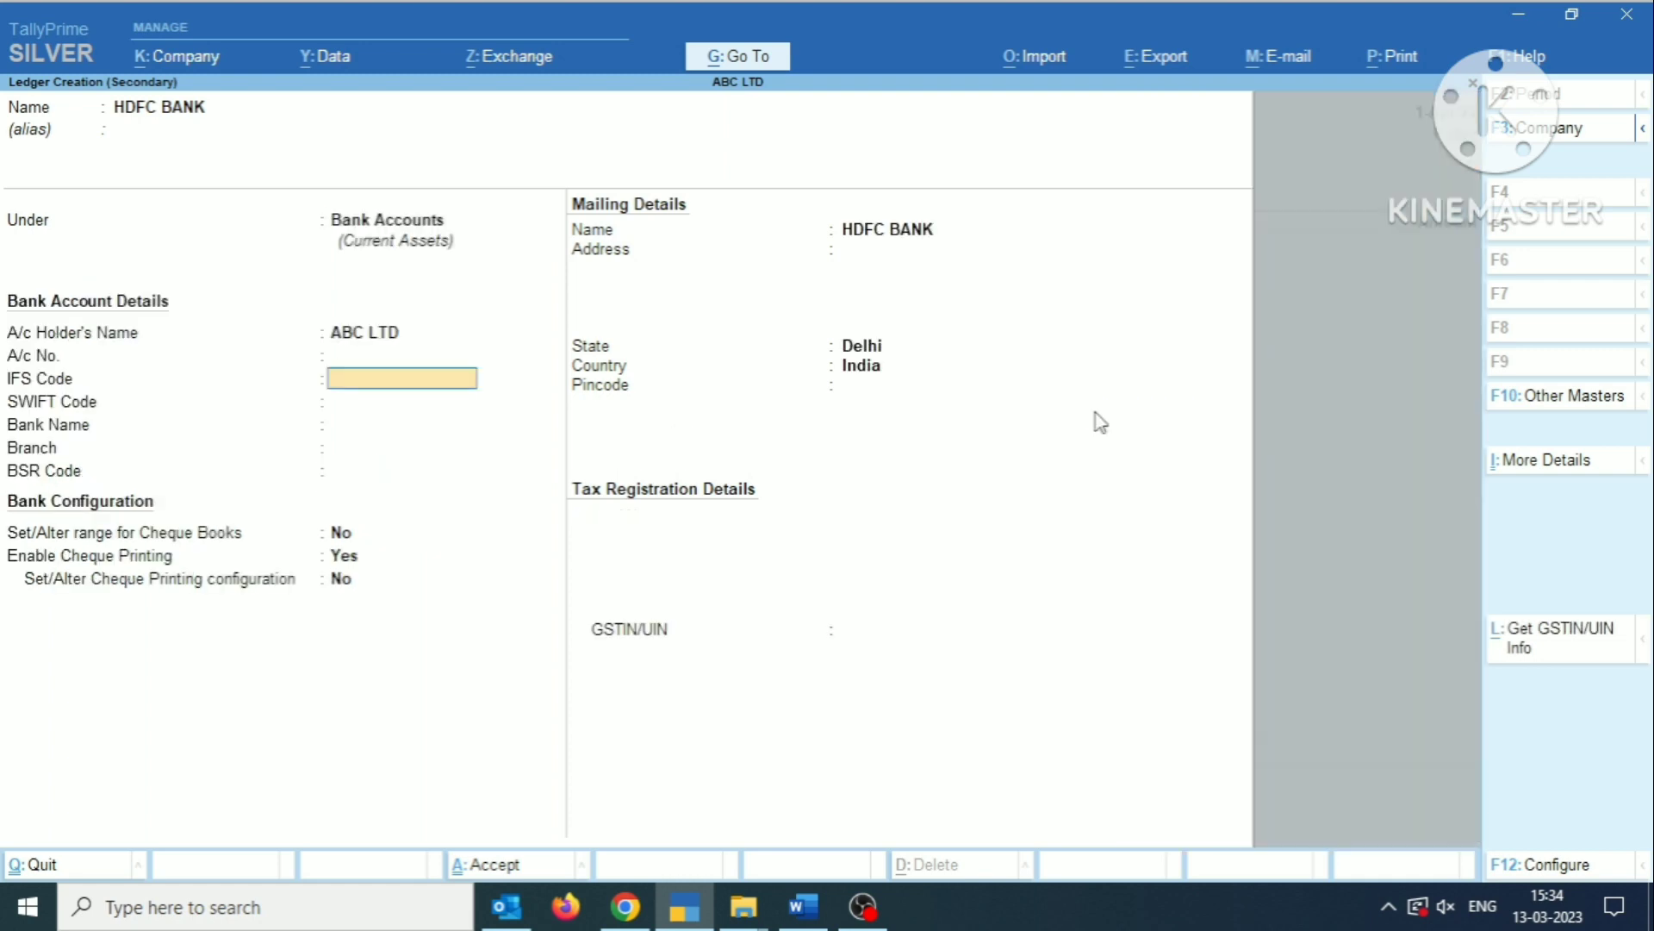
key(Return)
key(Return)
key(Return)
key(Return)
key(Return)
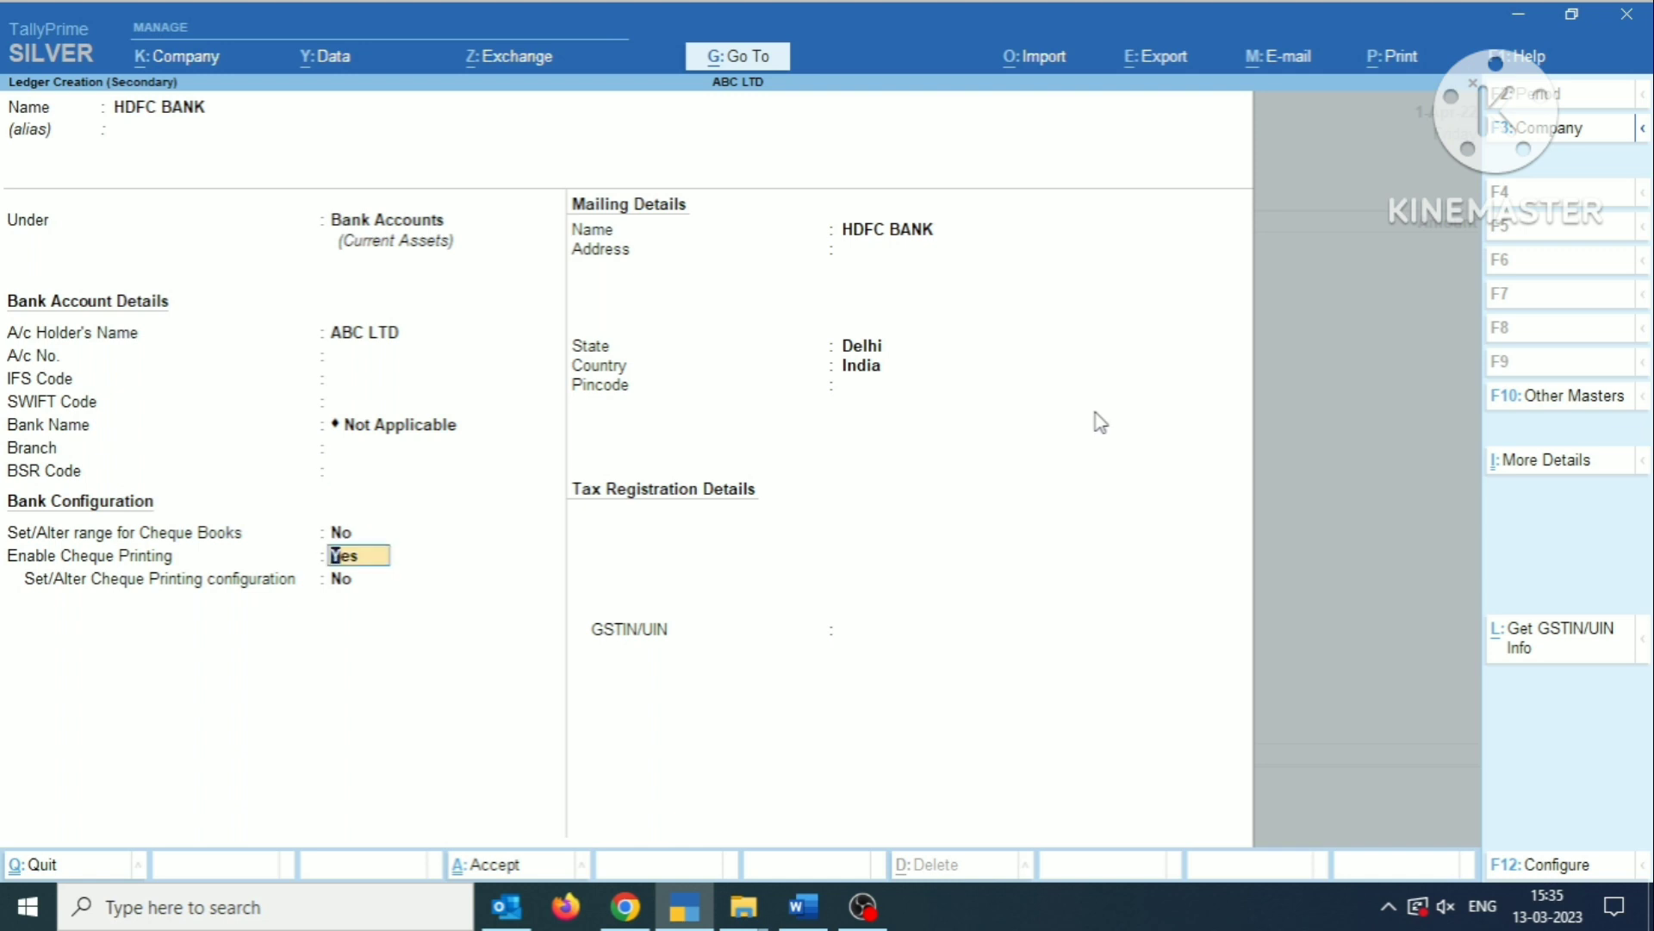
key(Return)
key(Return)
key(Return)
Accept the HDFC BANK ledger, and start a particulars ledger named FIZED DEPOSIT followed by the deposit's account number, without an alias.
key(Return)
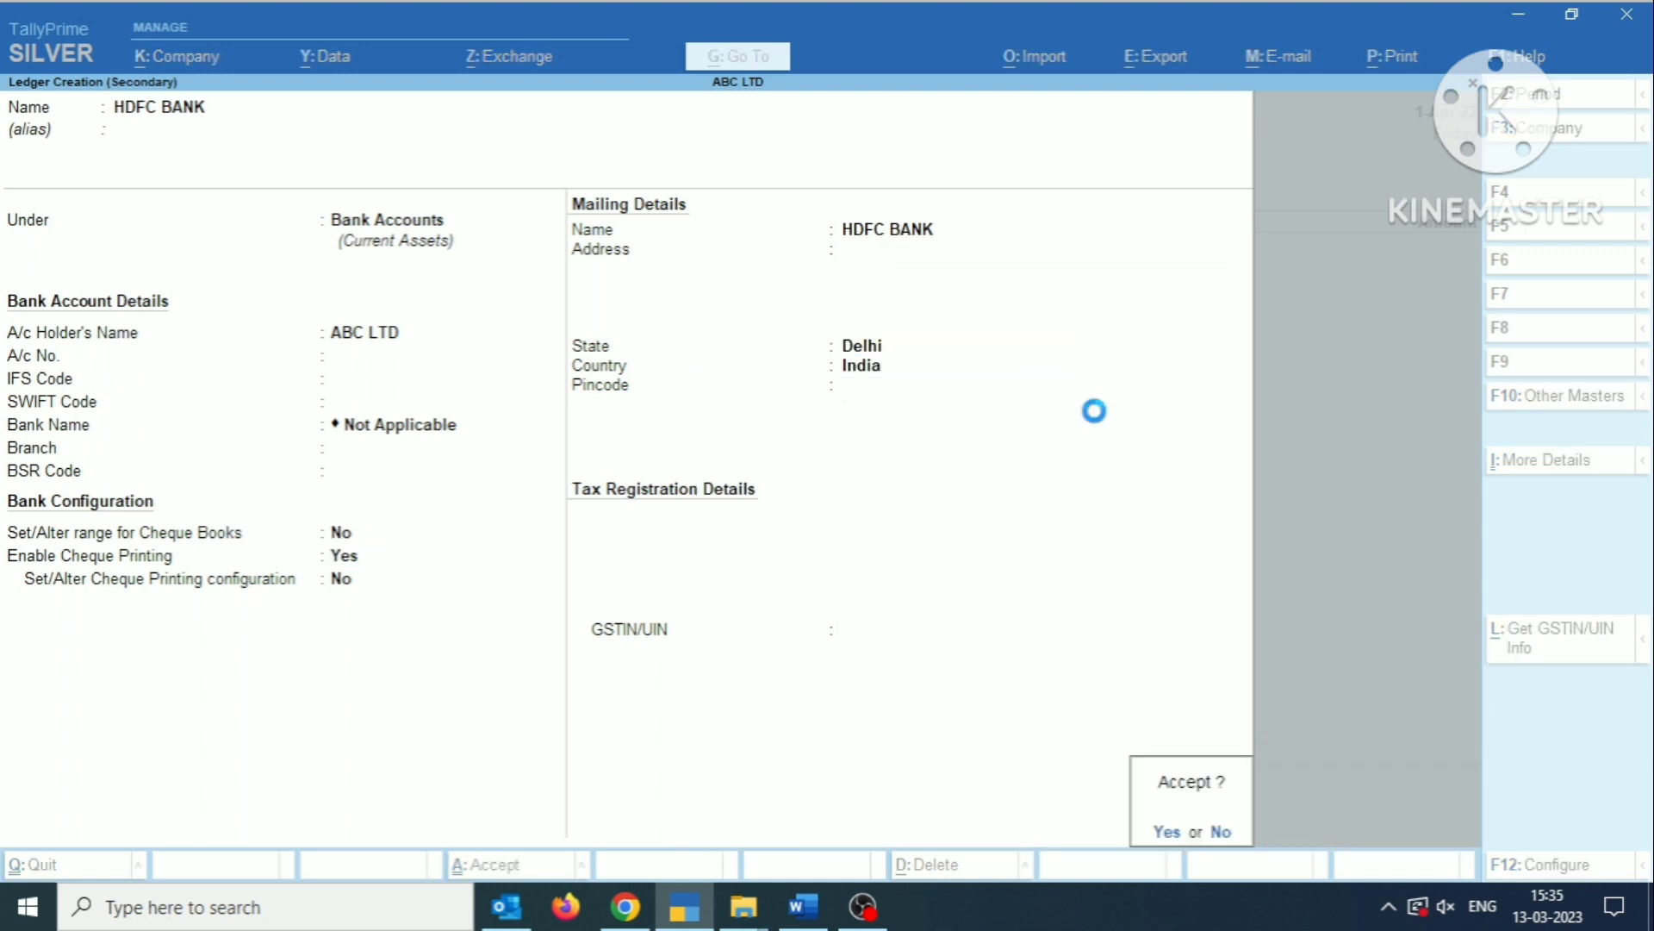
key(Return)
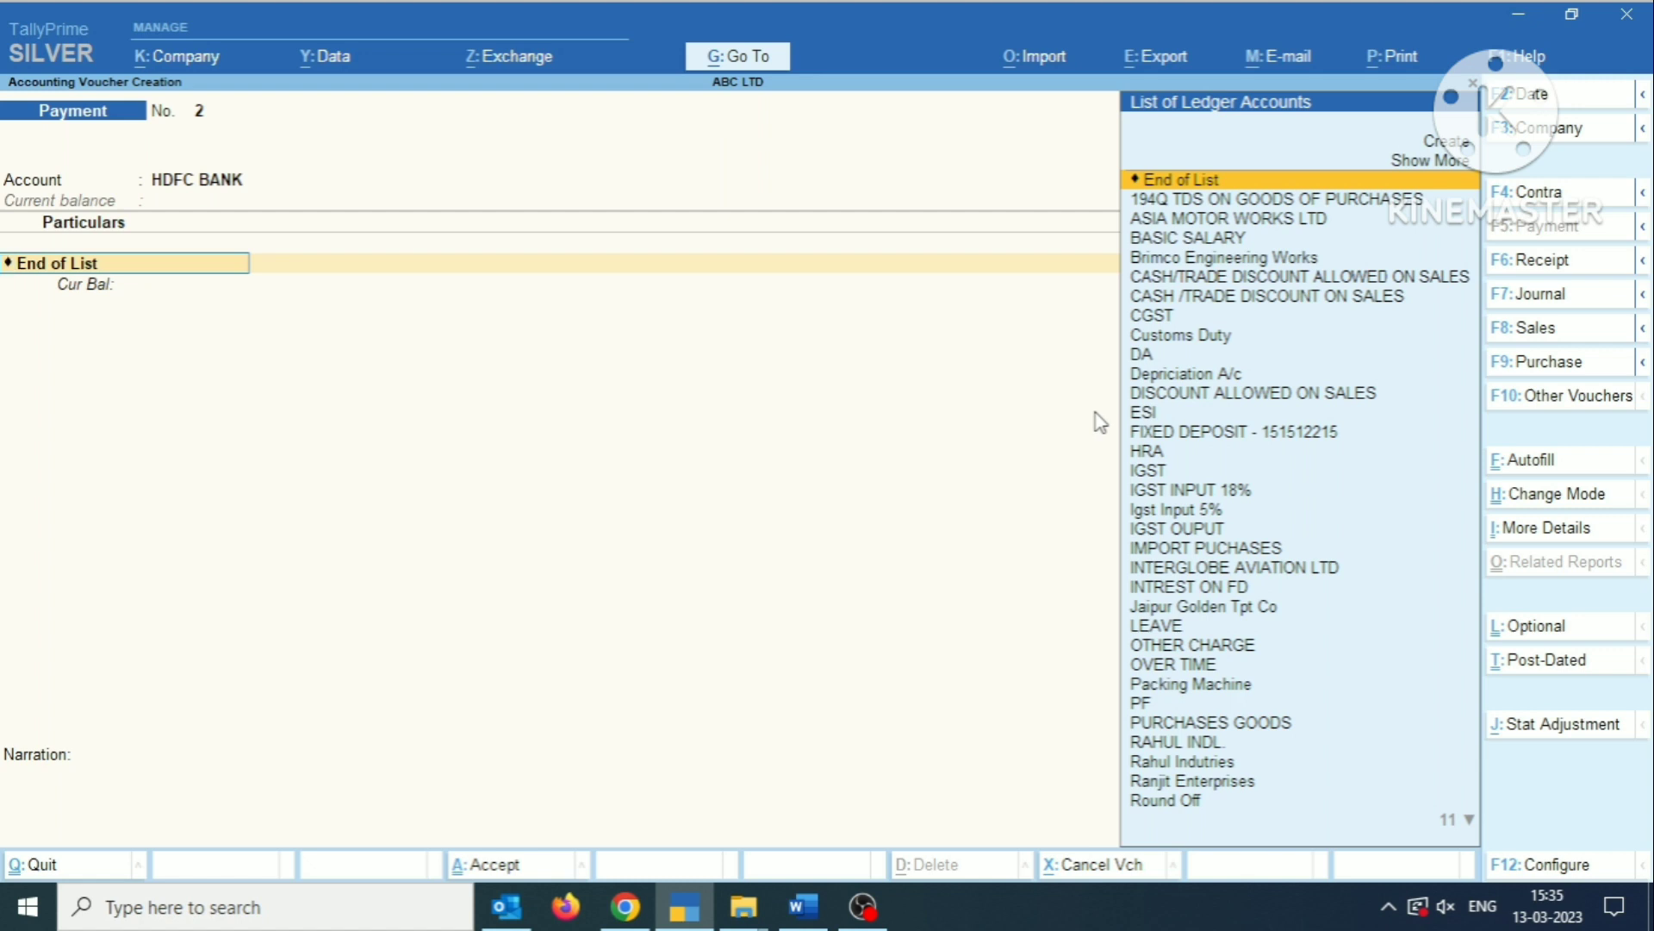
key(alt+c)
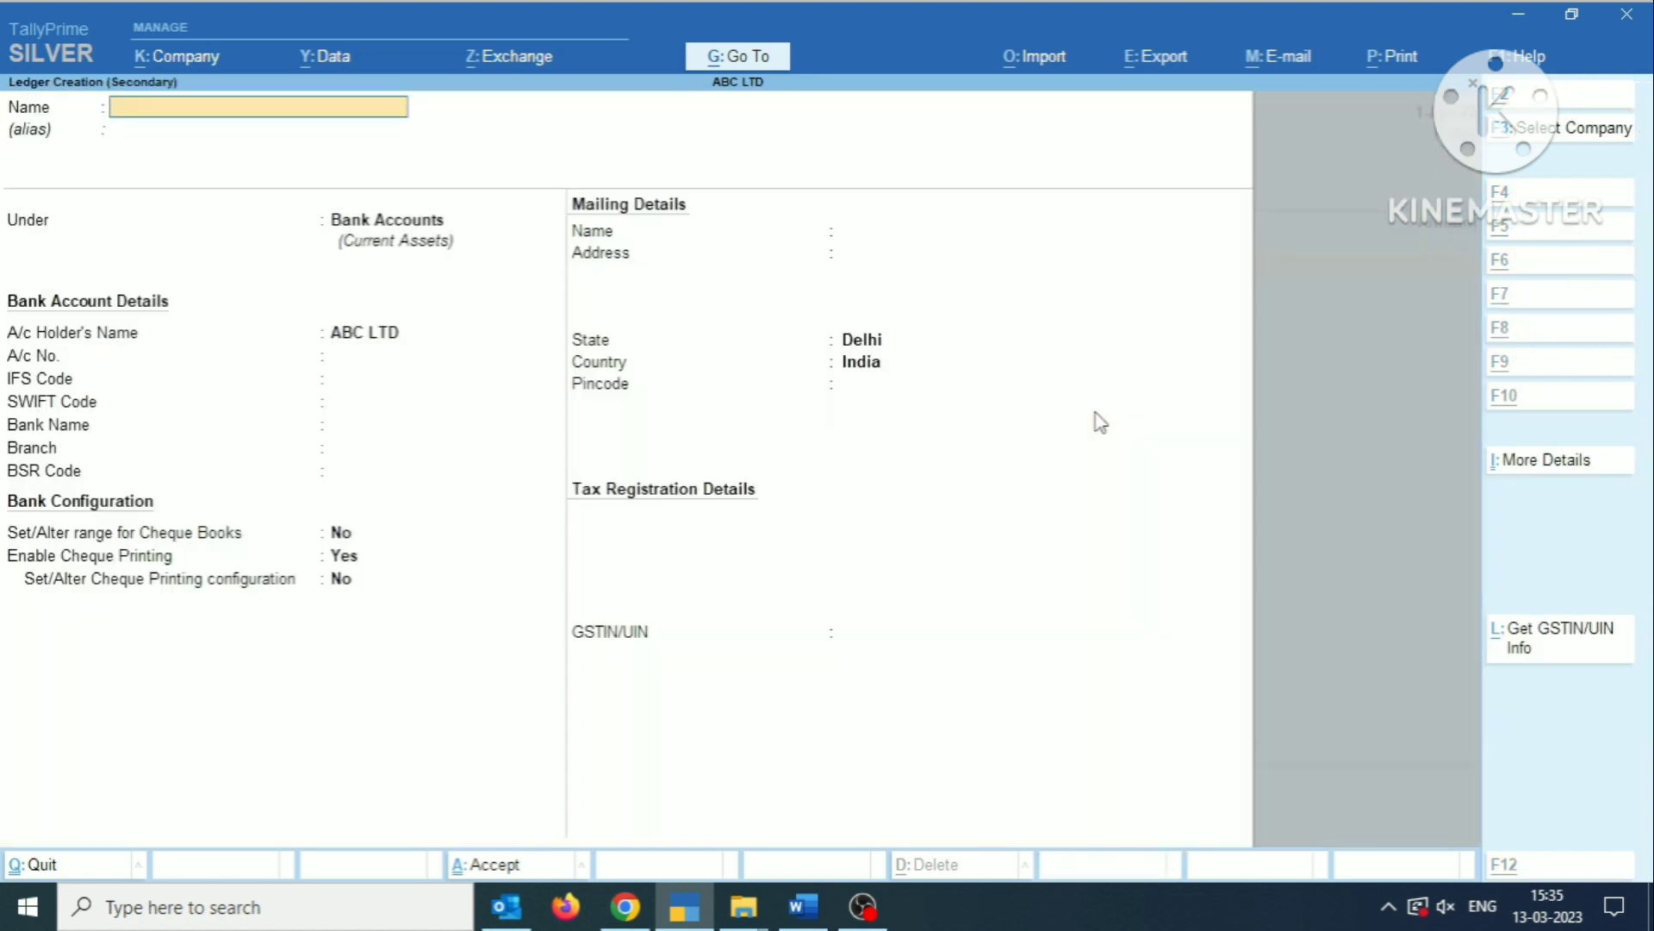
text(F)
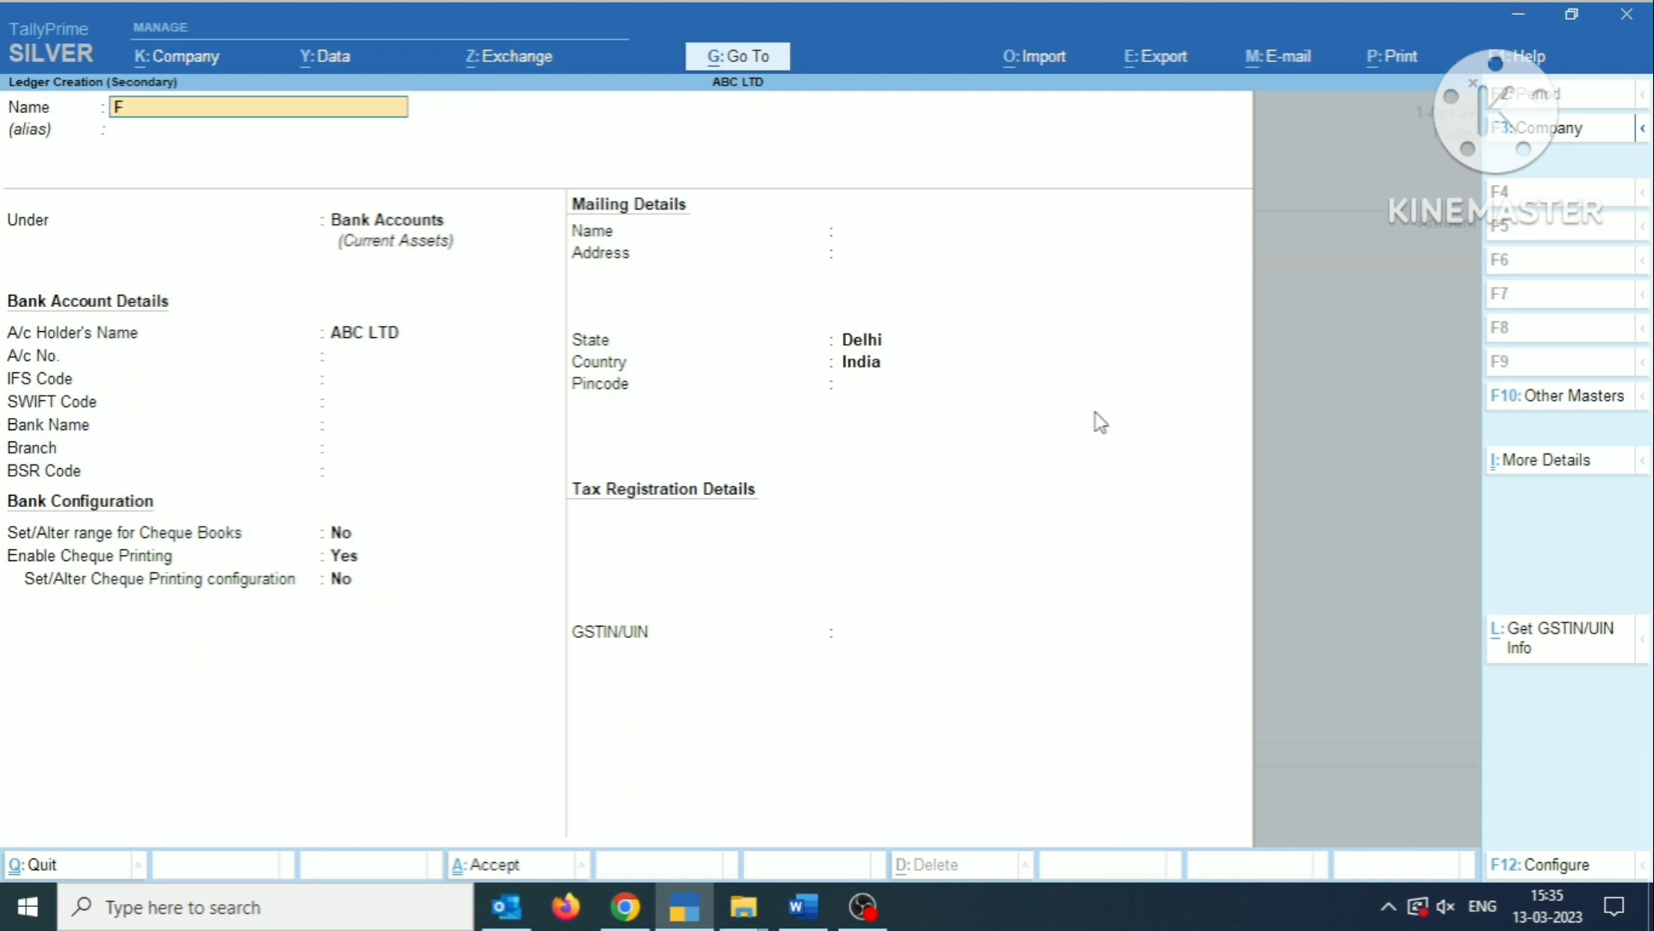
text(IZED DEPOSITE)
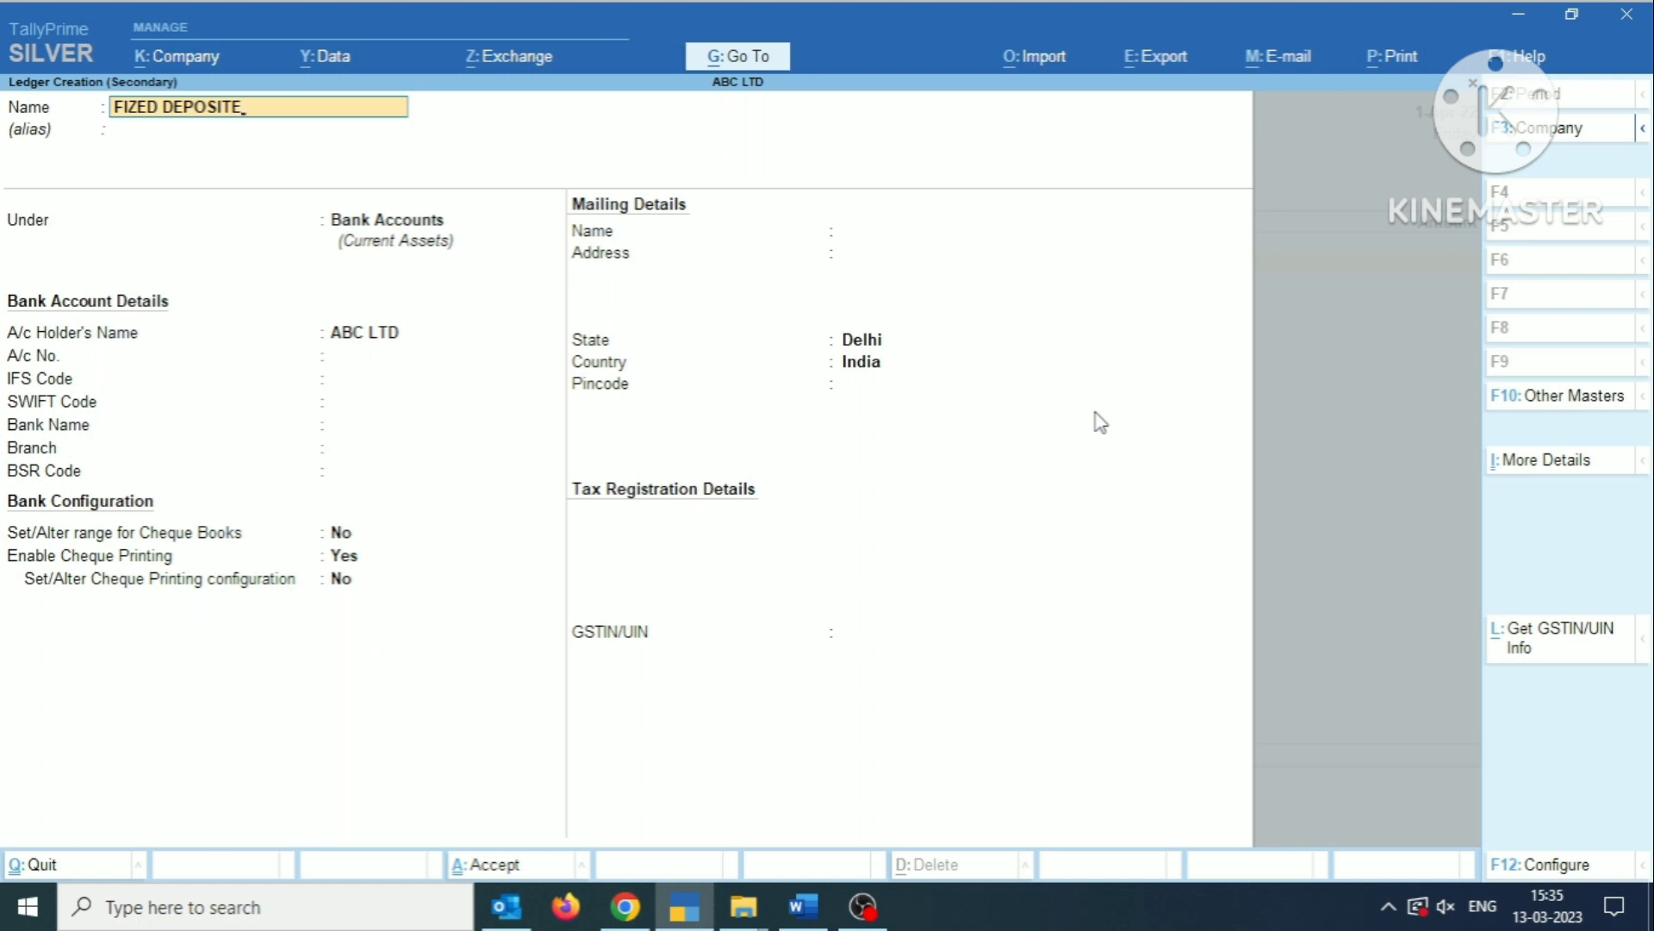
key(BackSpace)
key(Return)
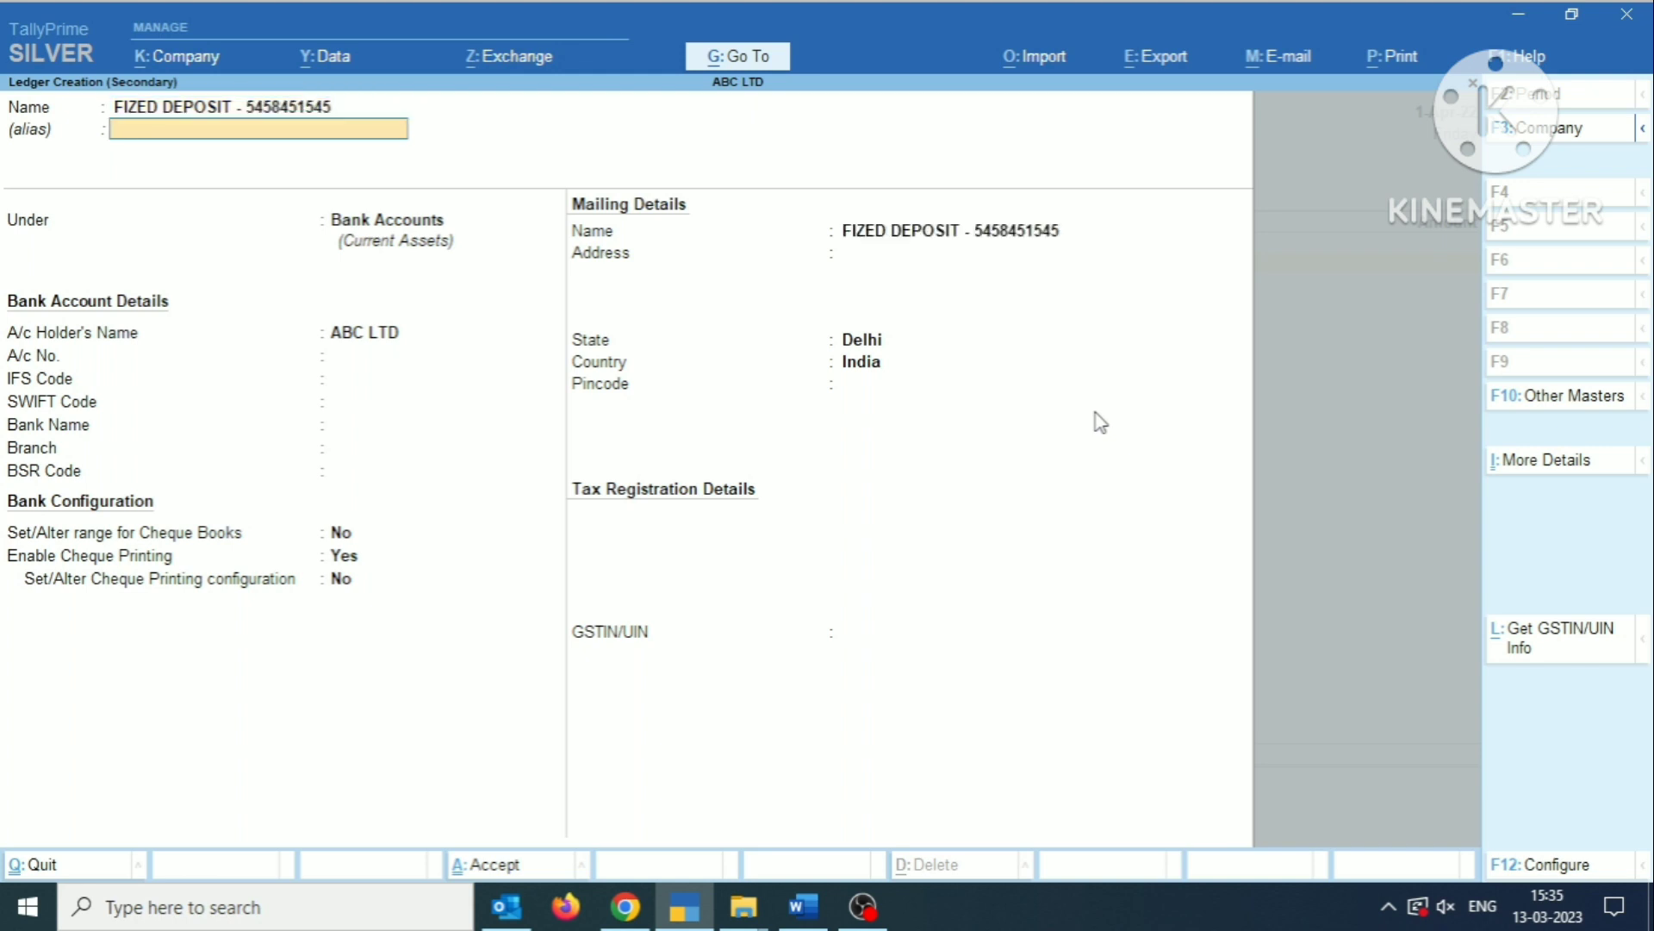
key(Return)
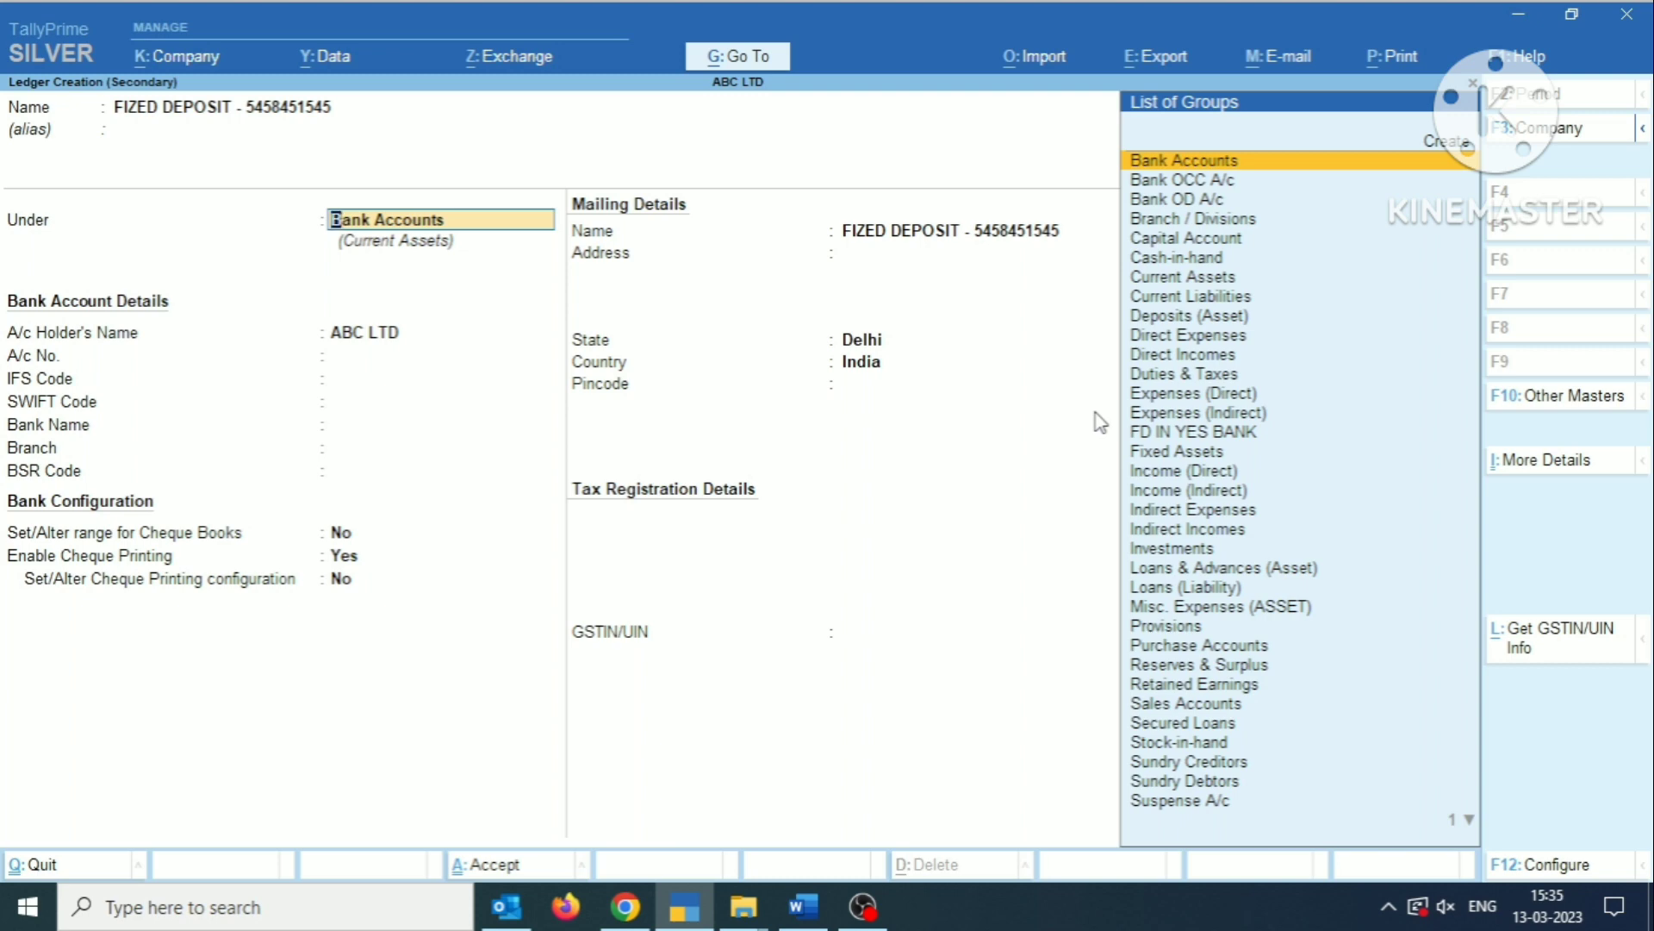
Start a new group named FD IN HDFC BANK under Investments for the fixed deposit ledger, without an alias.
key(alt)
key(alt+c)
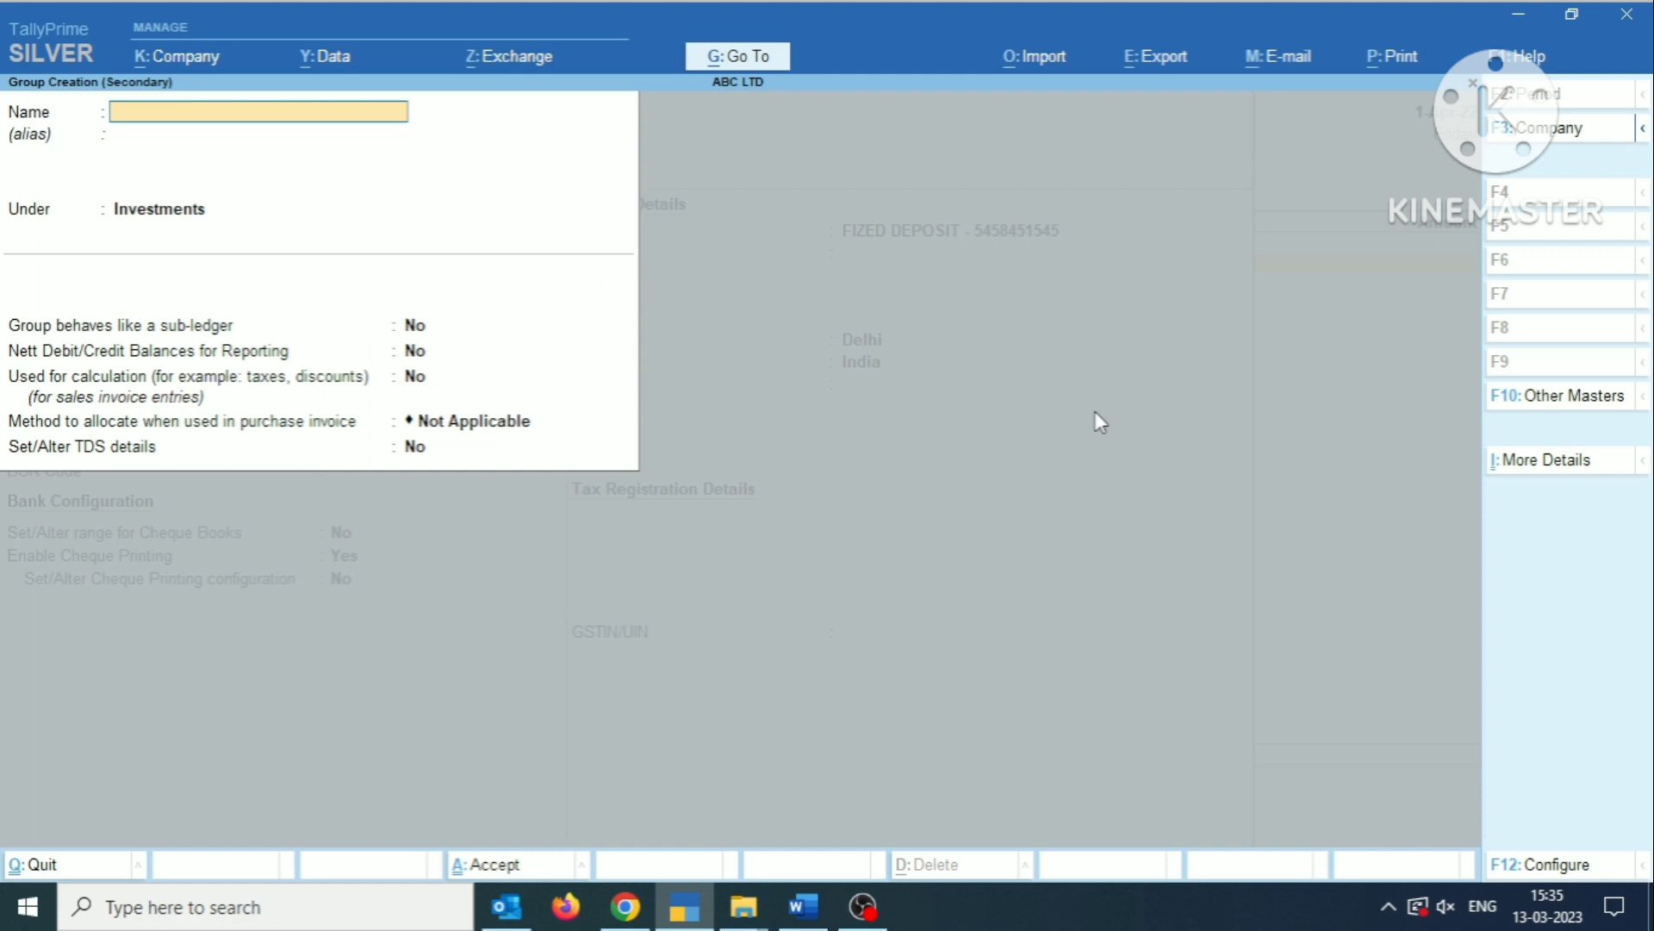
text(FD IN HDFC BANK)
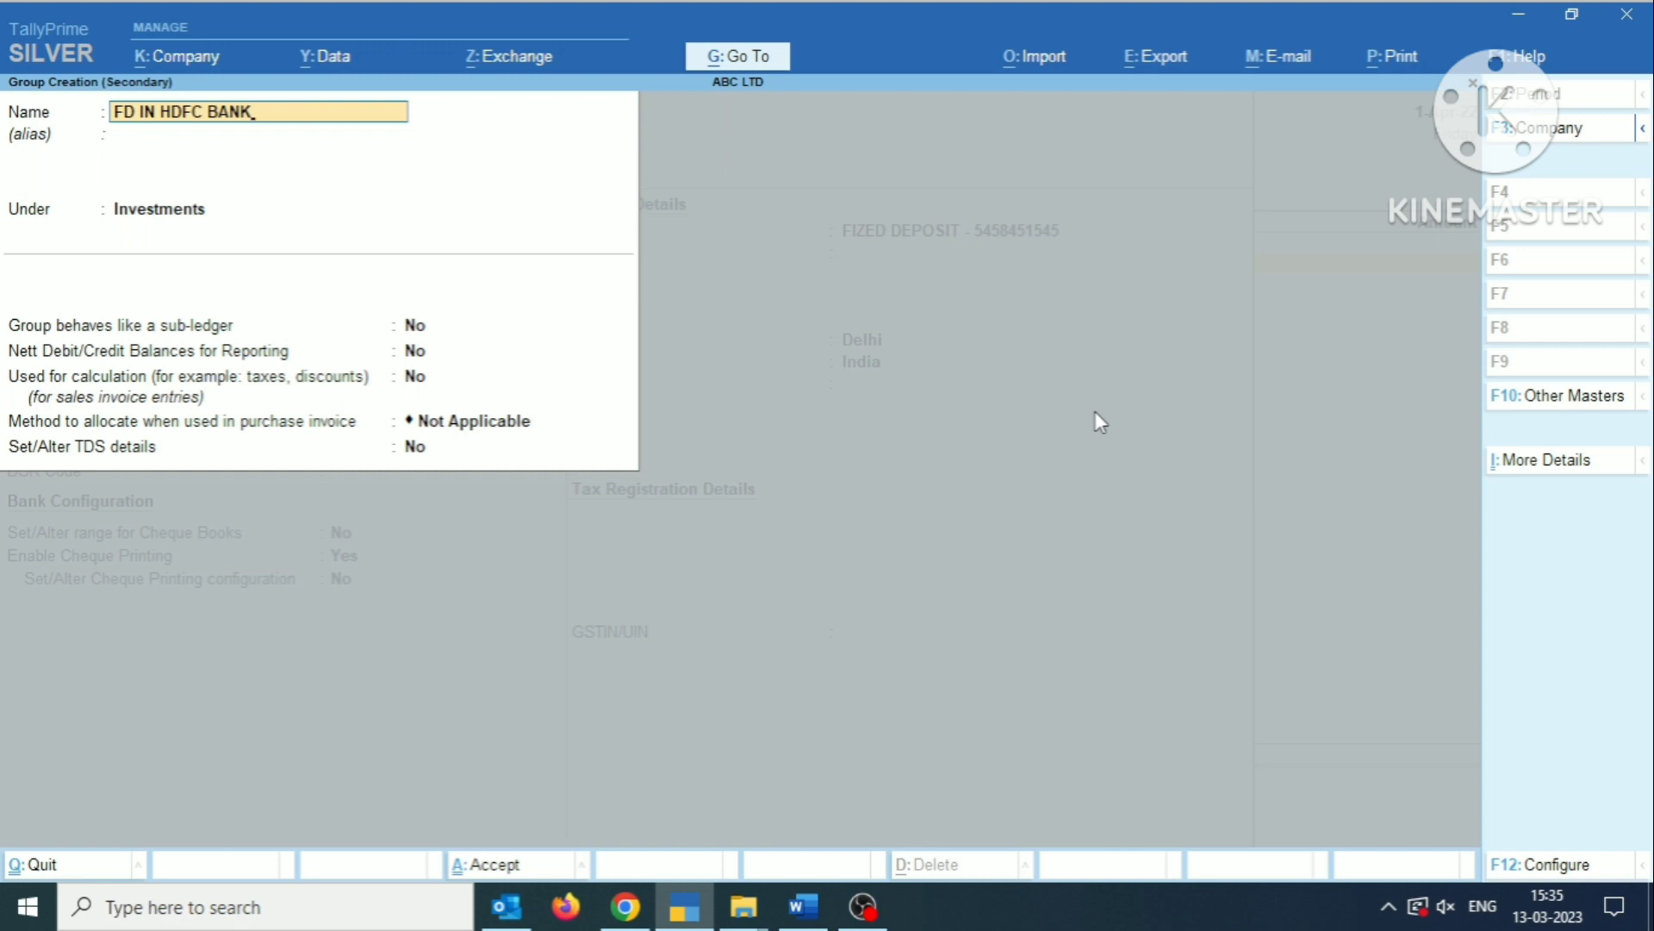
key(Return)
Keep the default settings of the FD IN HDFC BANK group and save it.
key(Return)
key(Return)
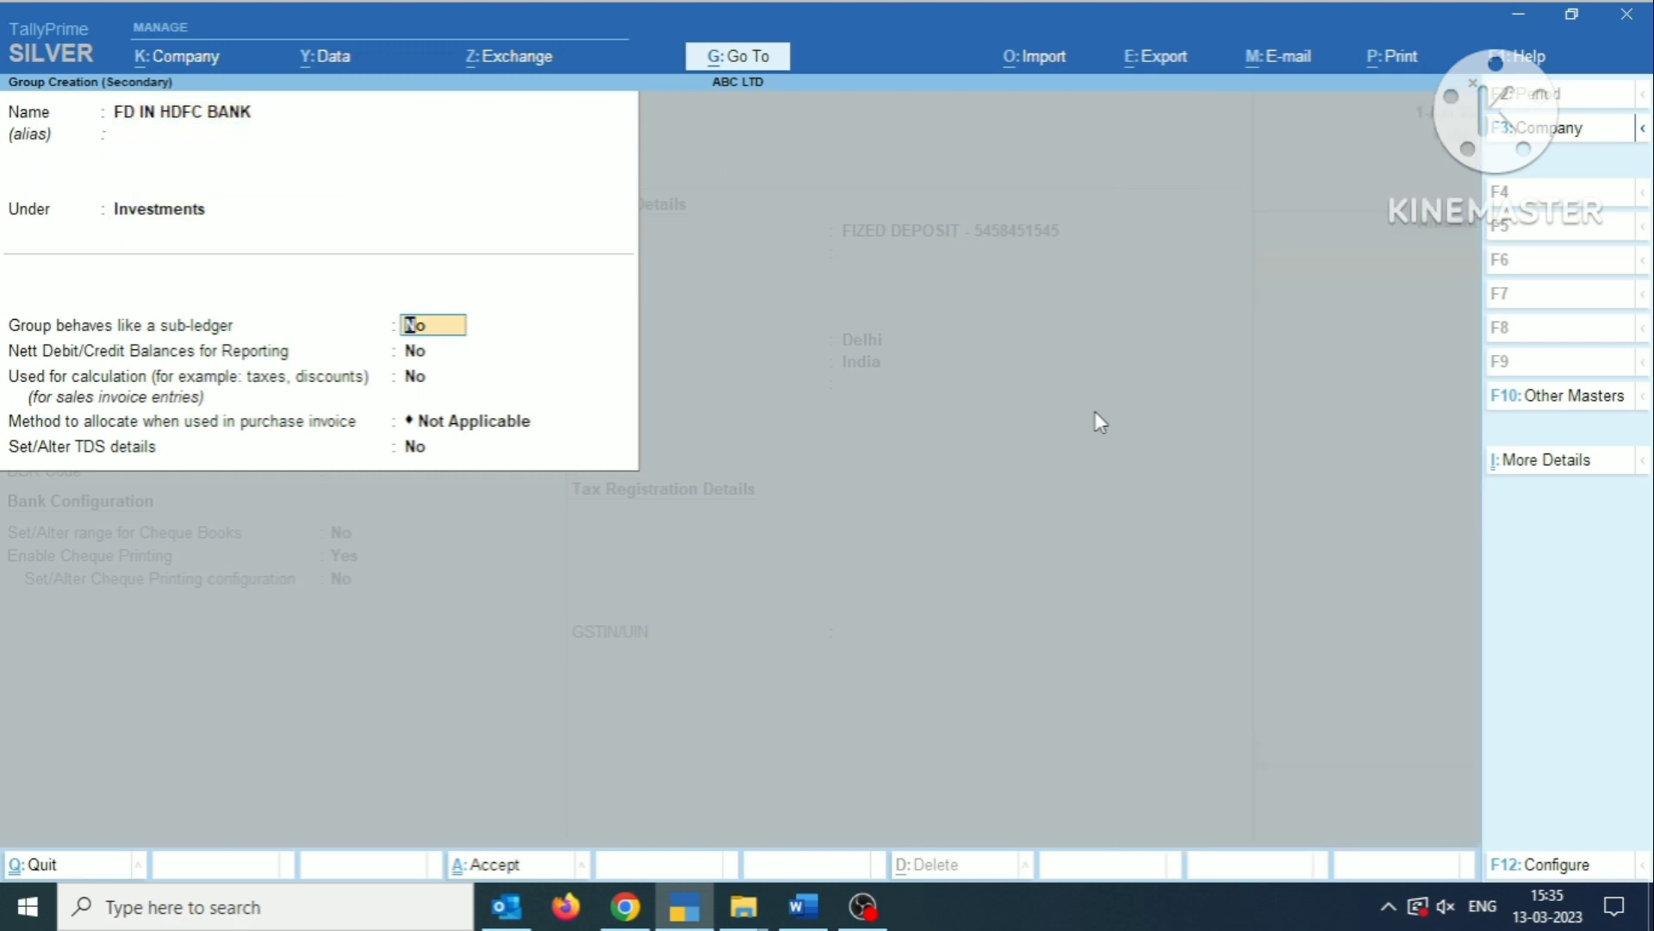
key(Return)
key(Return)
key(Return)
key(Return)
key(Return)
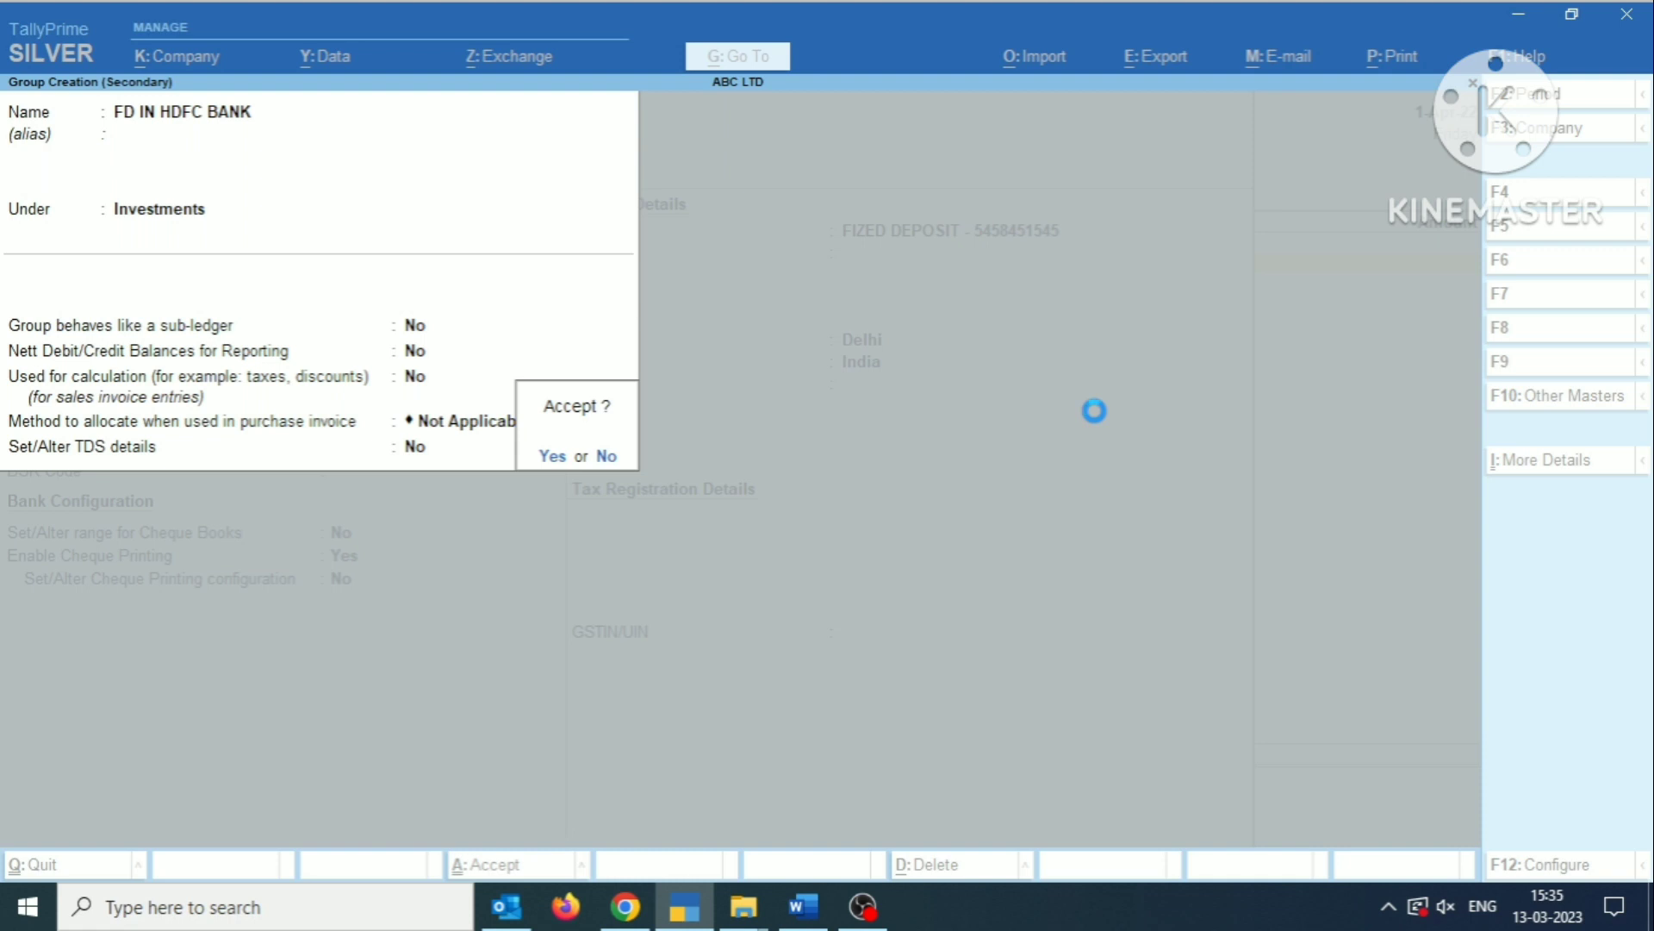
key(Return)
Keep the fixed deposit ledger's default mailing, banking and tax details, and save it into the payment voucher.
key(Return)
key(Return)
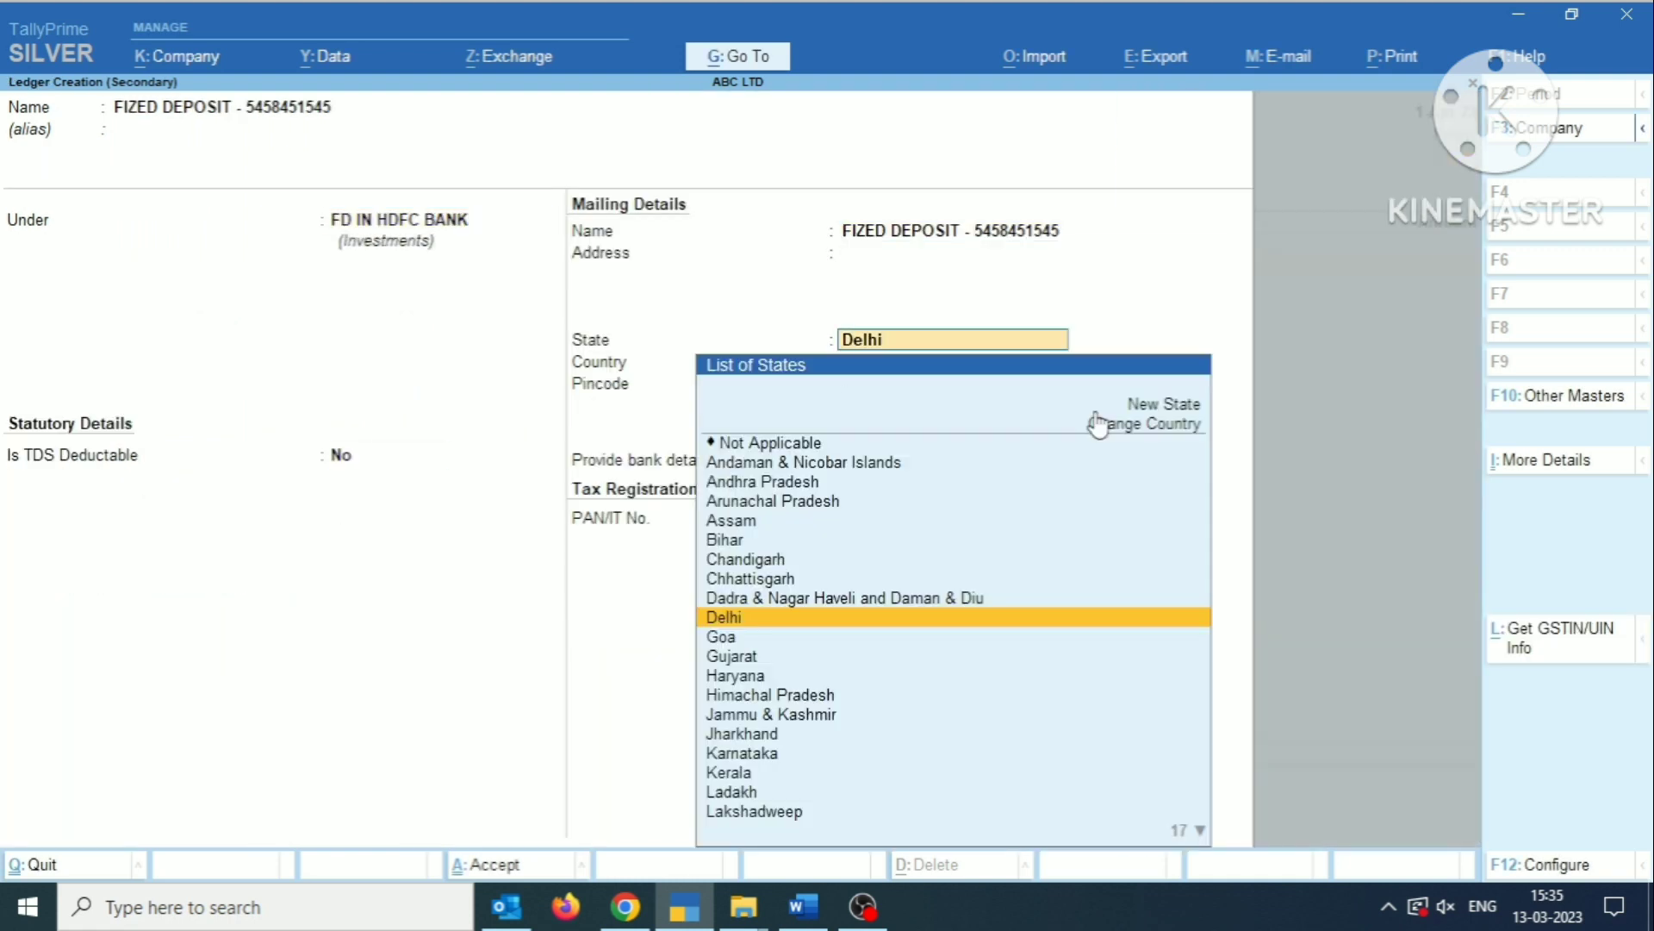
key(Return)
key(Return)
key(Return)
key(Return)
key(Return)
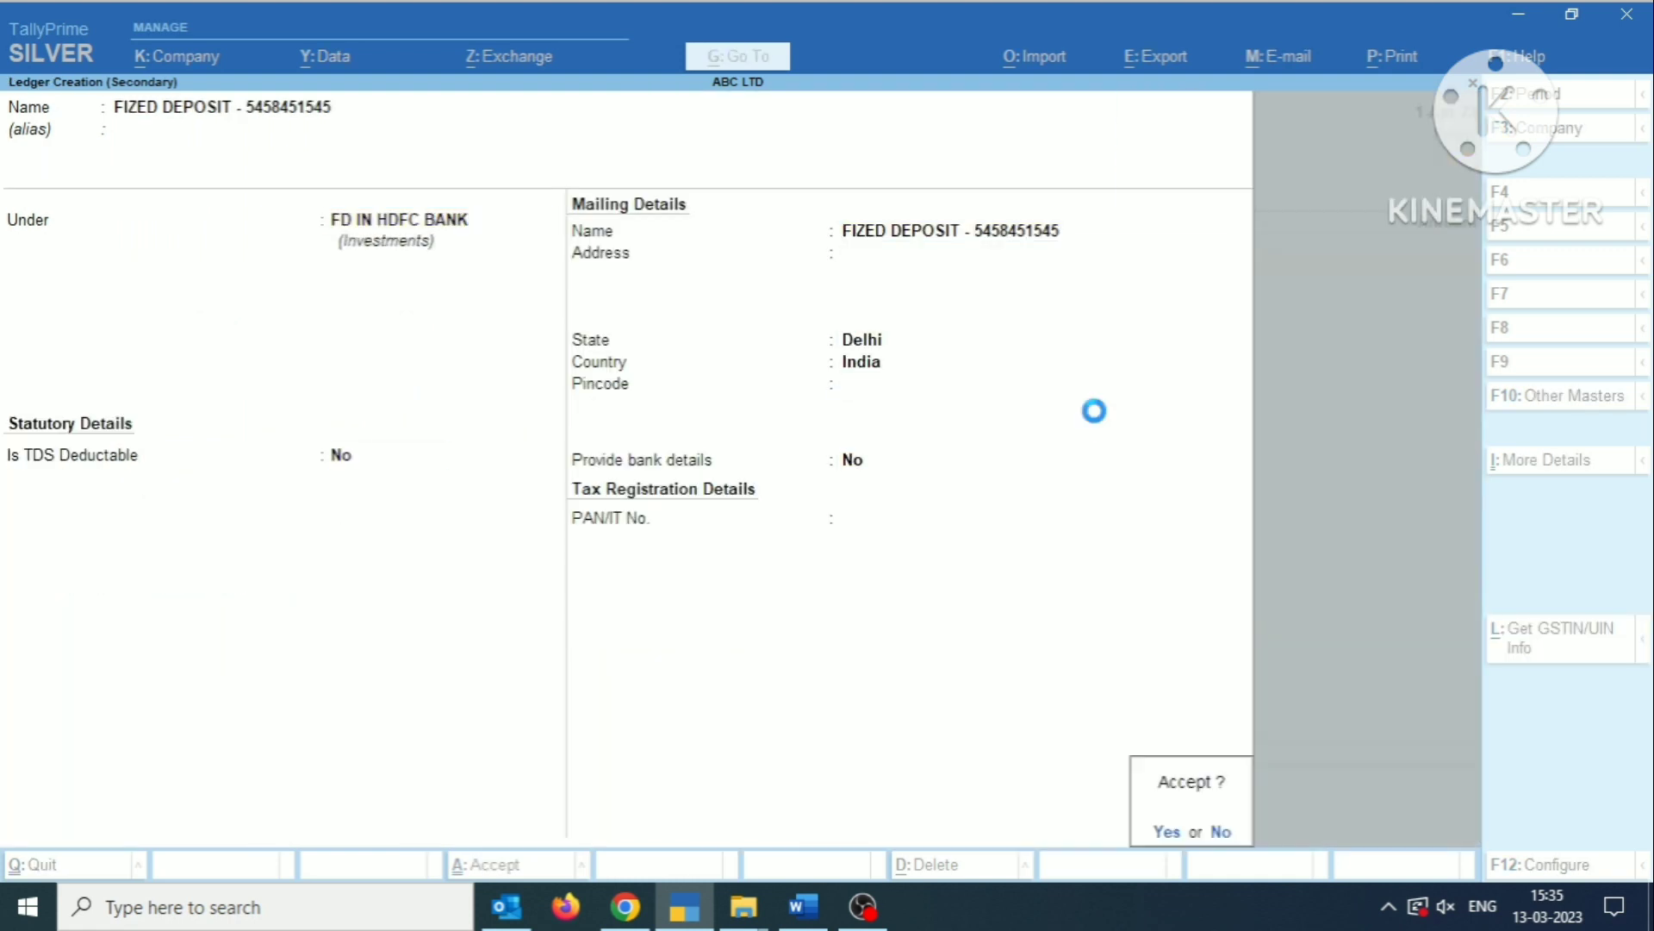
key(Return)
Check the HDFC FD amount in the Word notes, enter 5,50,000 for the fixed deposit, and save the payment voucher without a narration.
key(BackSpace)
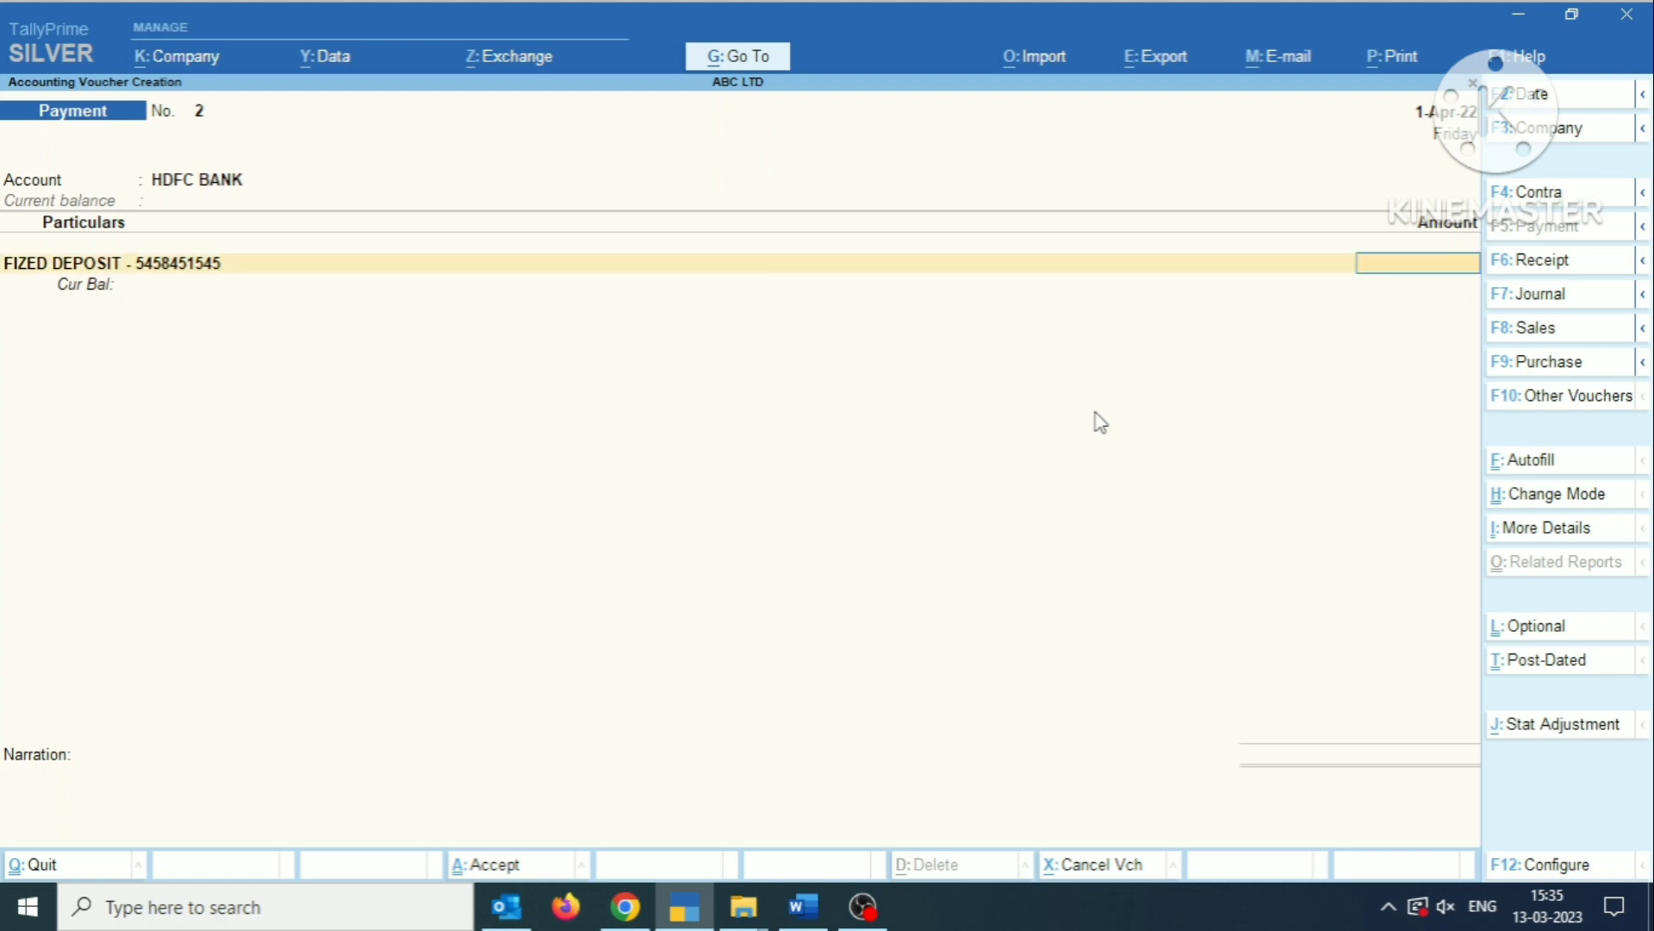
key(alt+Tab)
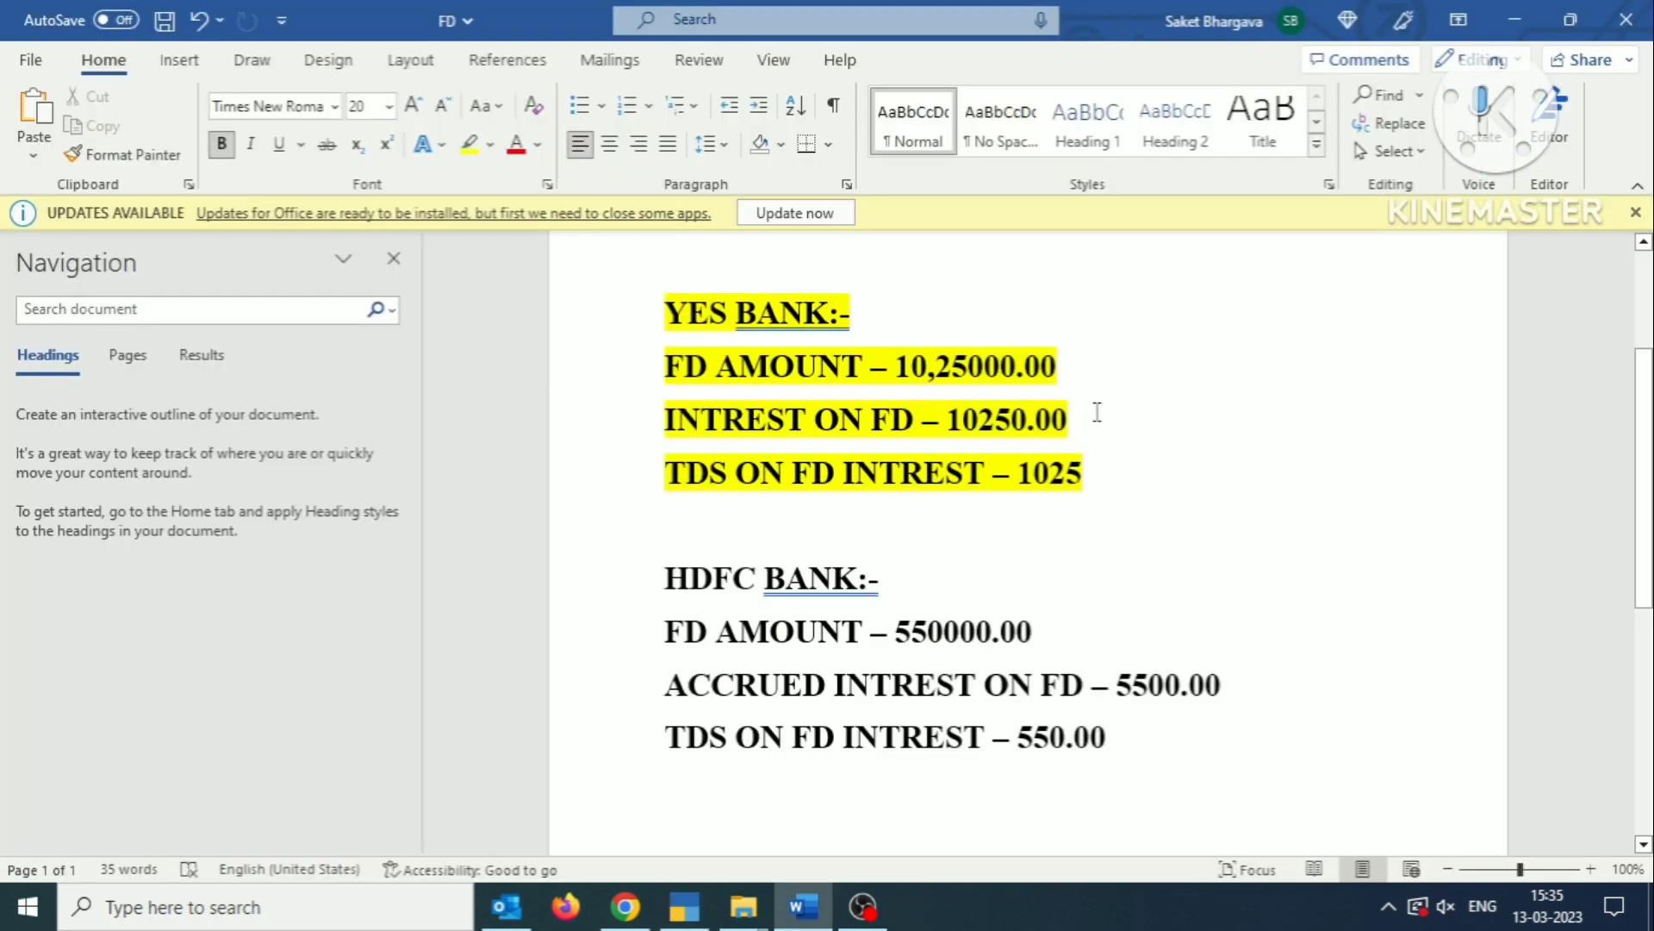
key(alt+Tab)
text(5)
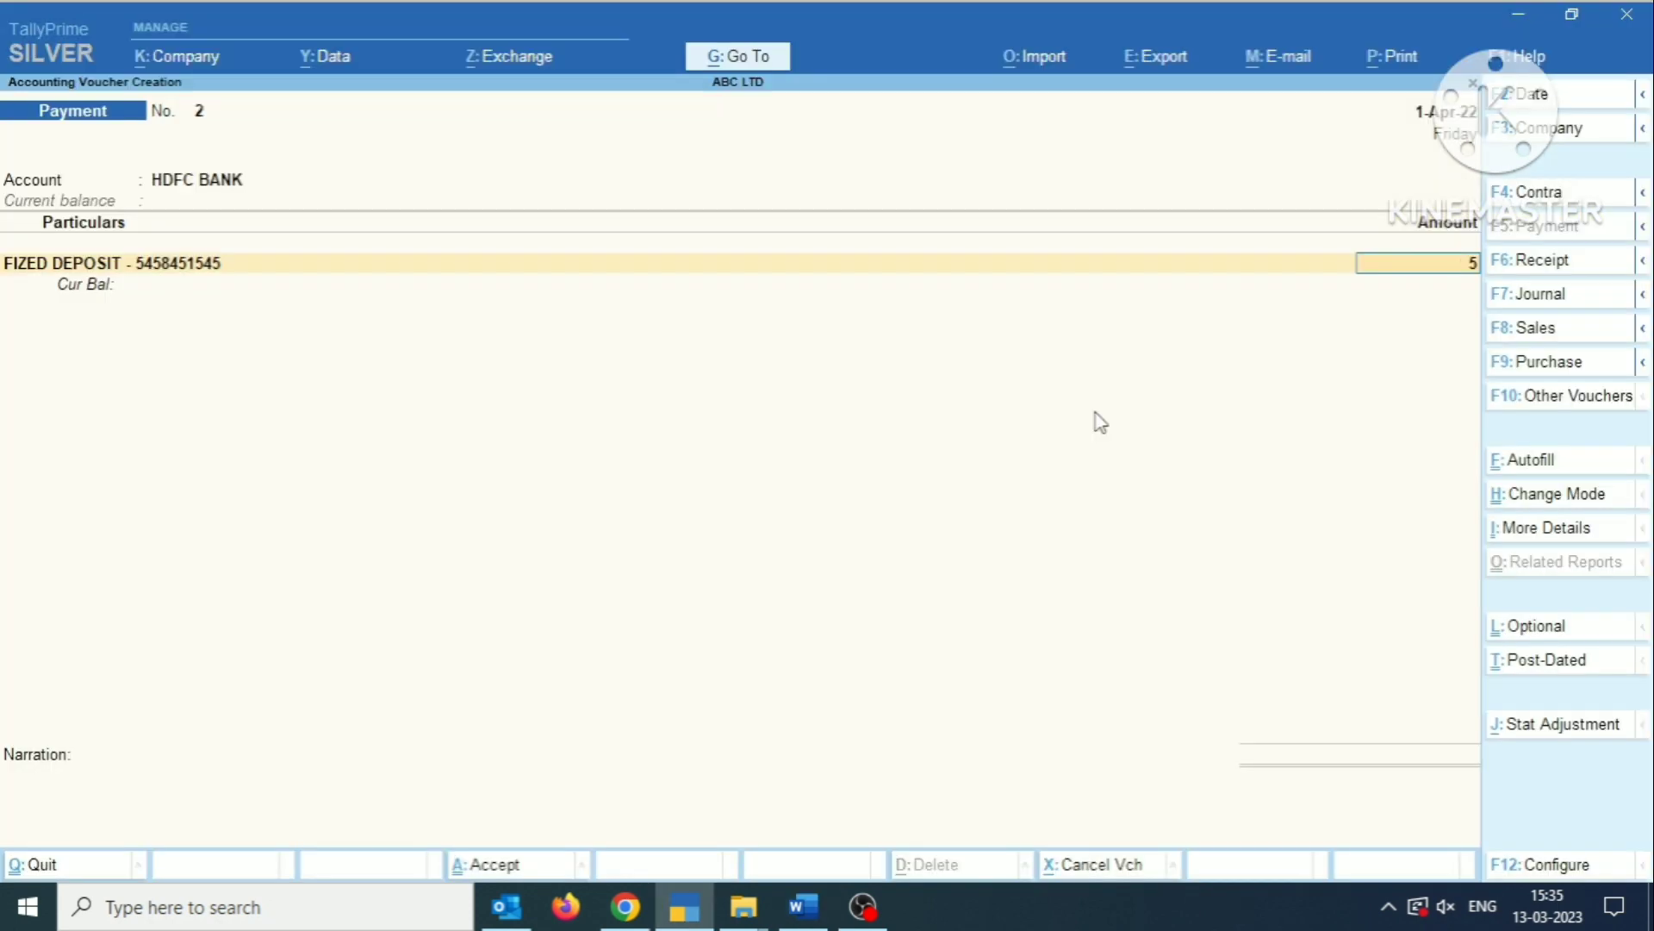
text(50000)
key(Return)
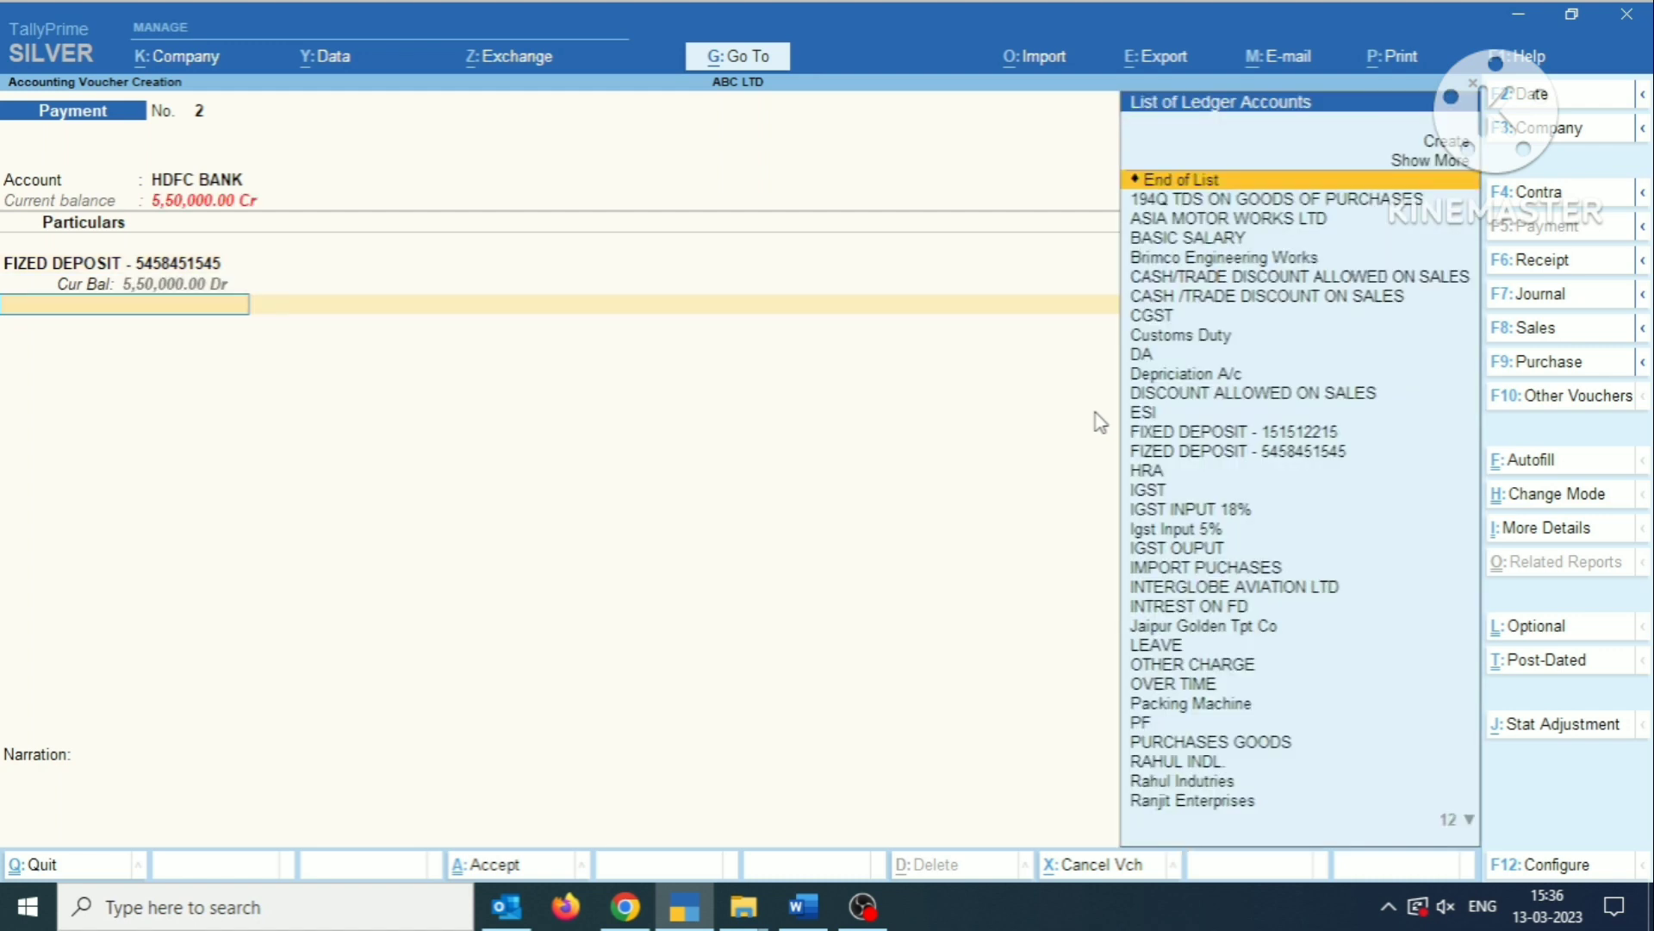
key(Return)
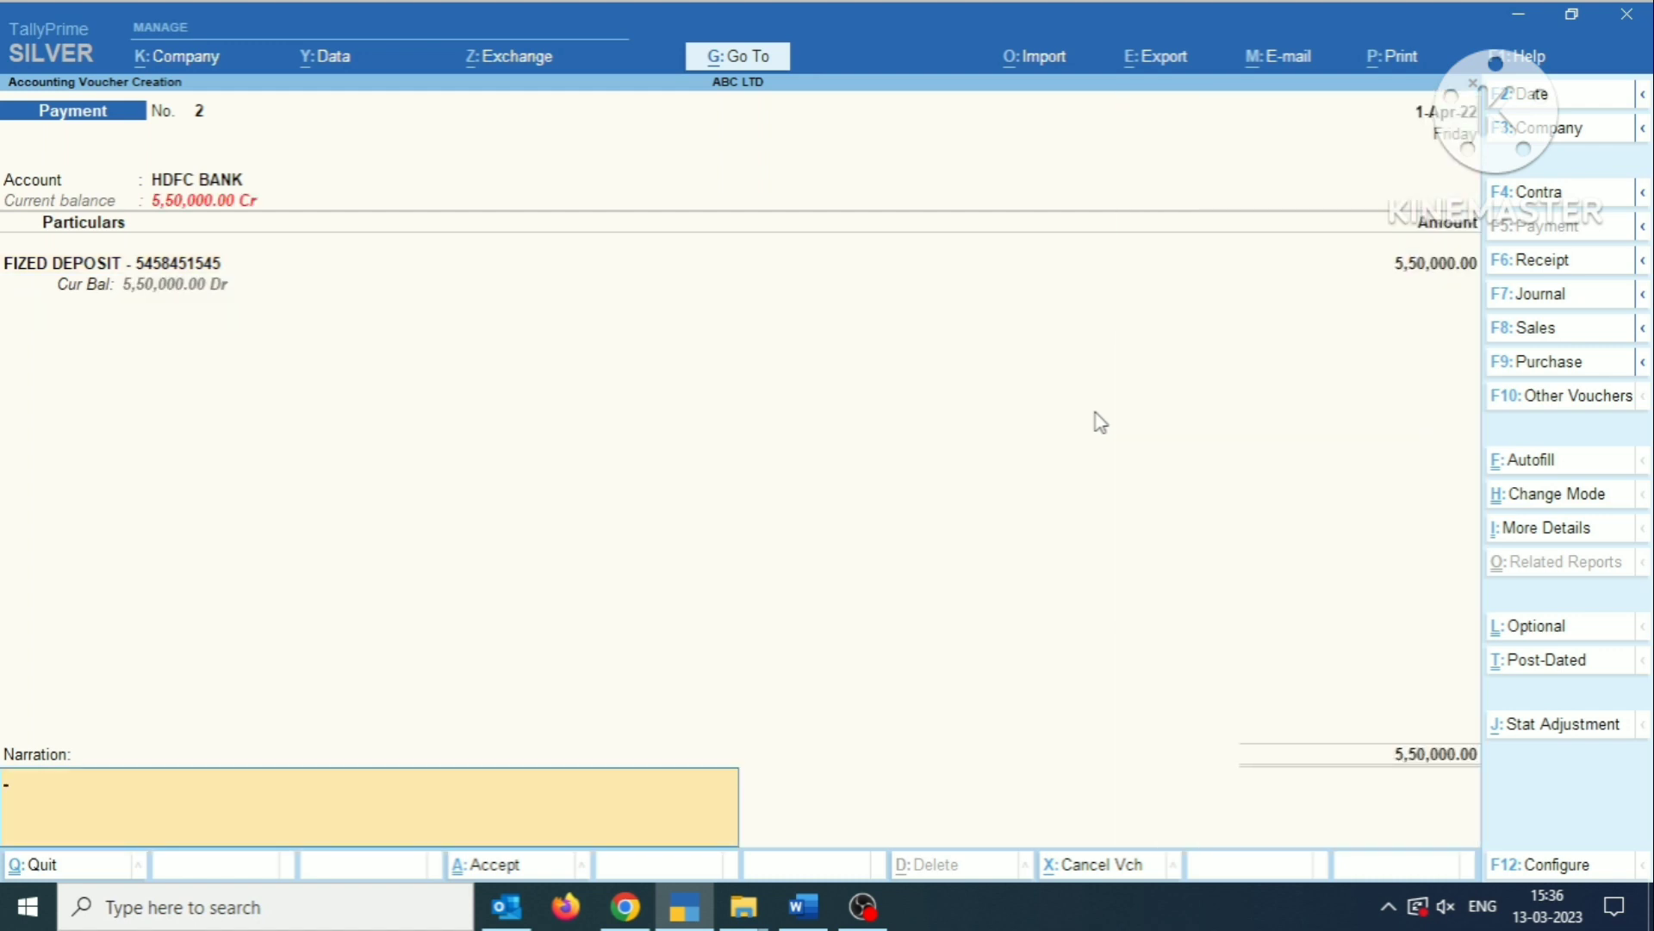
key(Return)
key(Return)
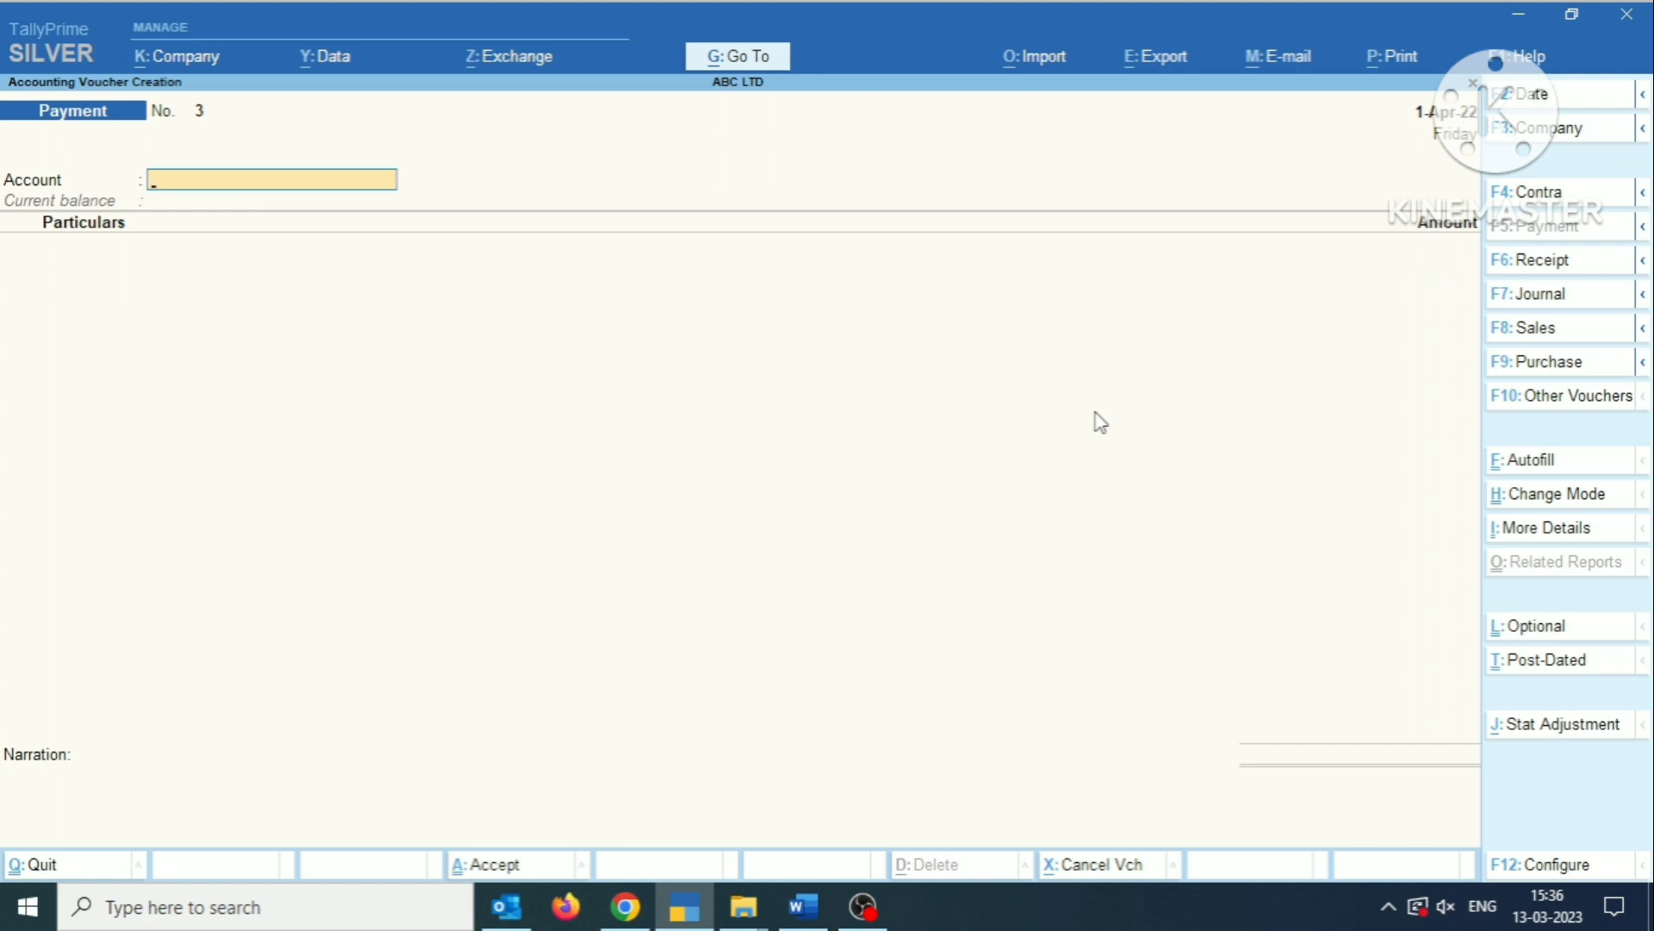
Review the HDFC accrued interest figures in the Word notes, and start a journal voucher in TallyPrime dated 31-Mar-23.
key(alt+Tab)
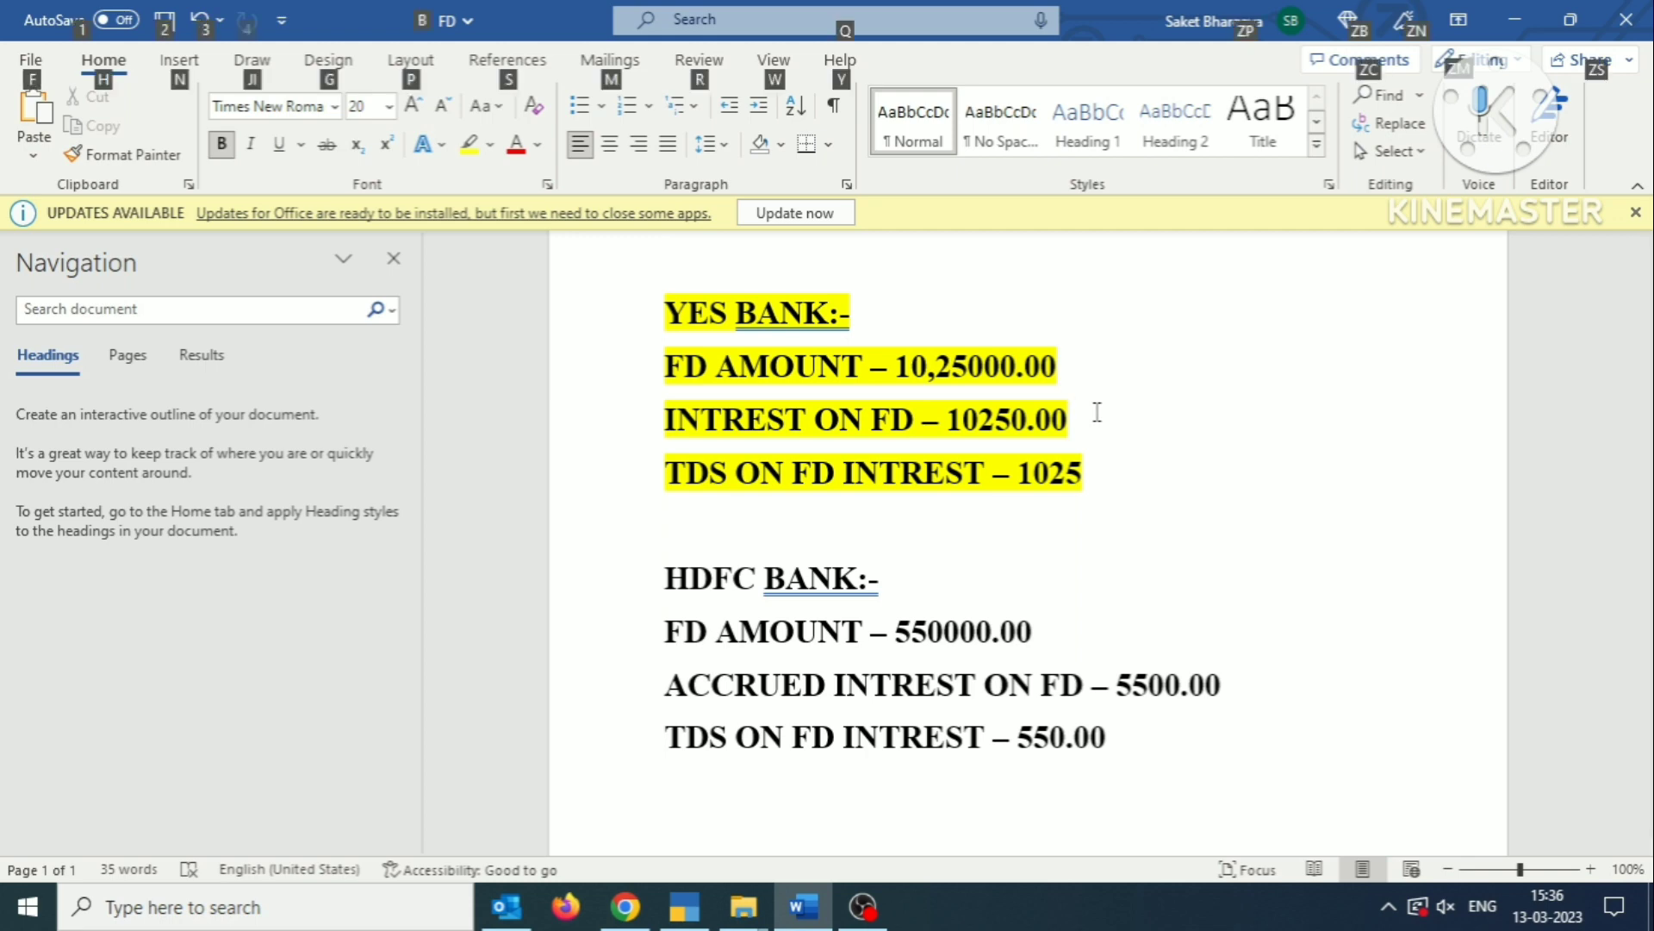
key(alt+Tab)
key(F2)
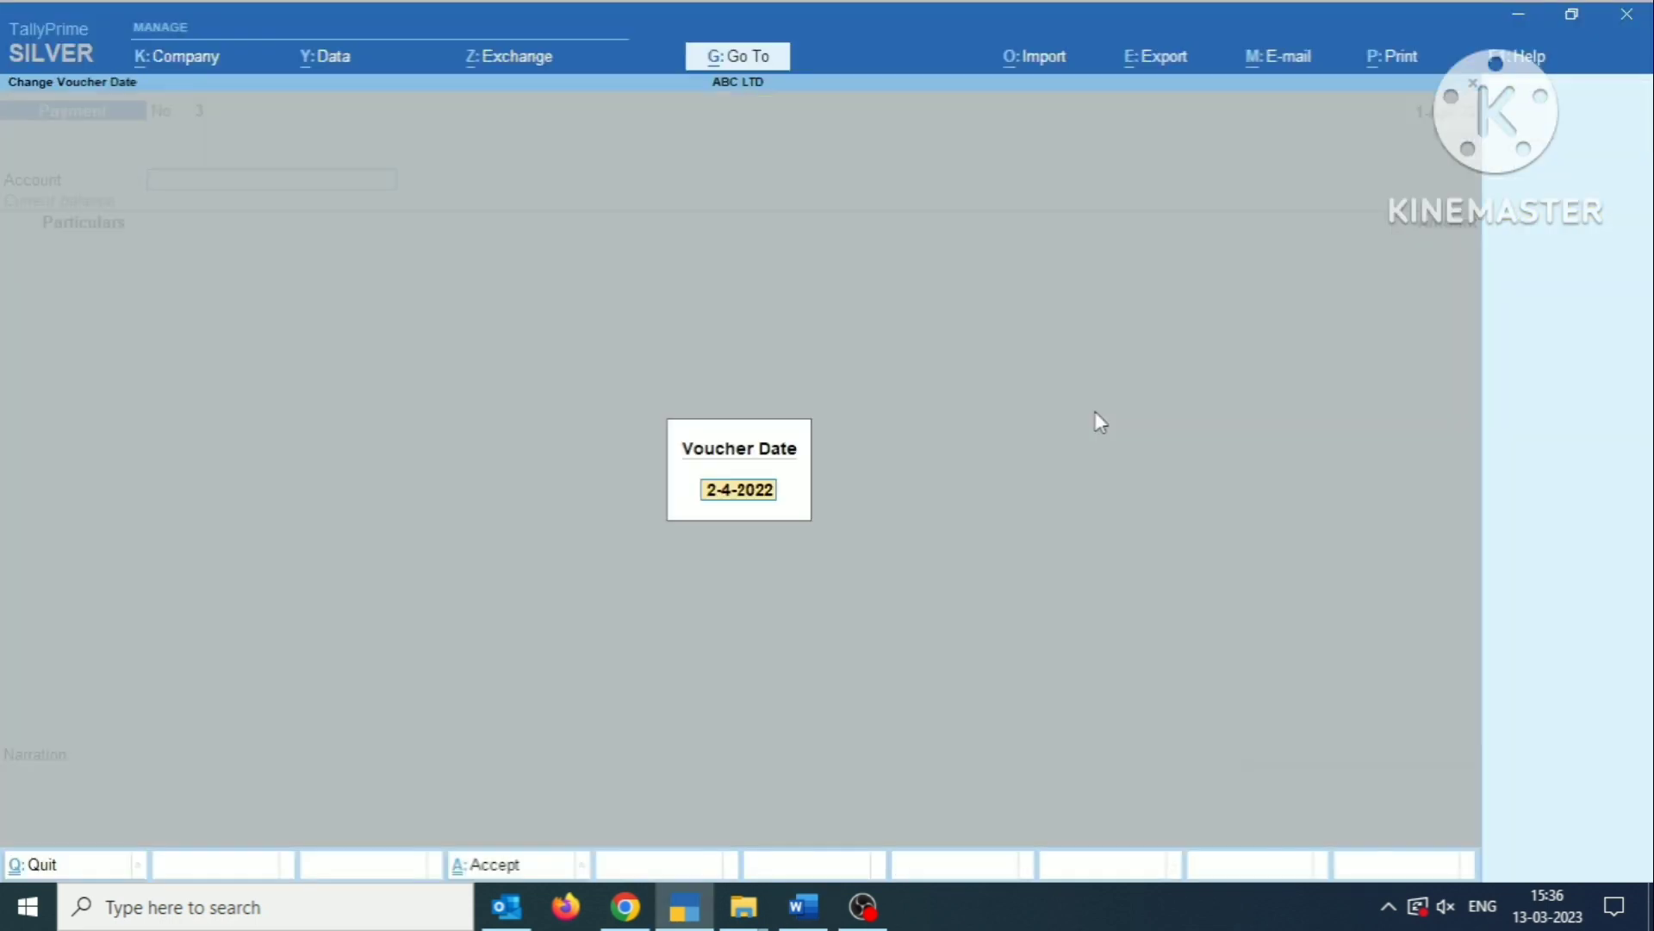
text(31.3.23)
key(Return)
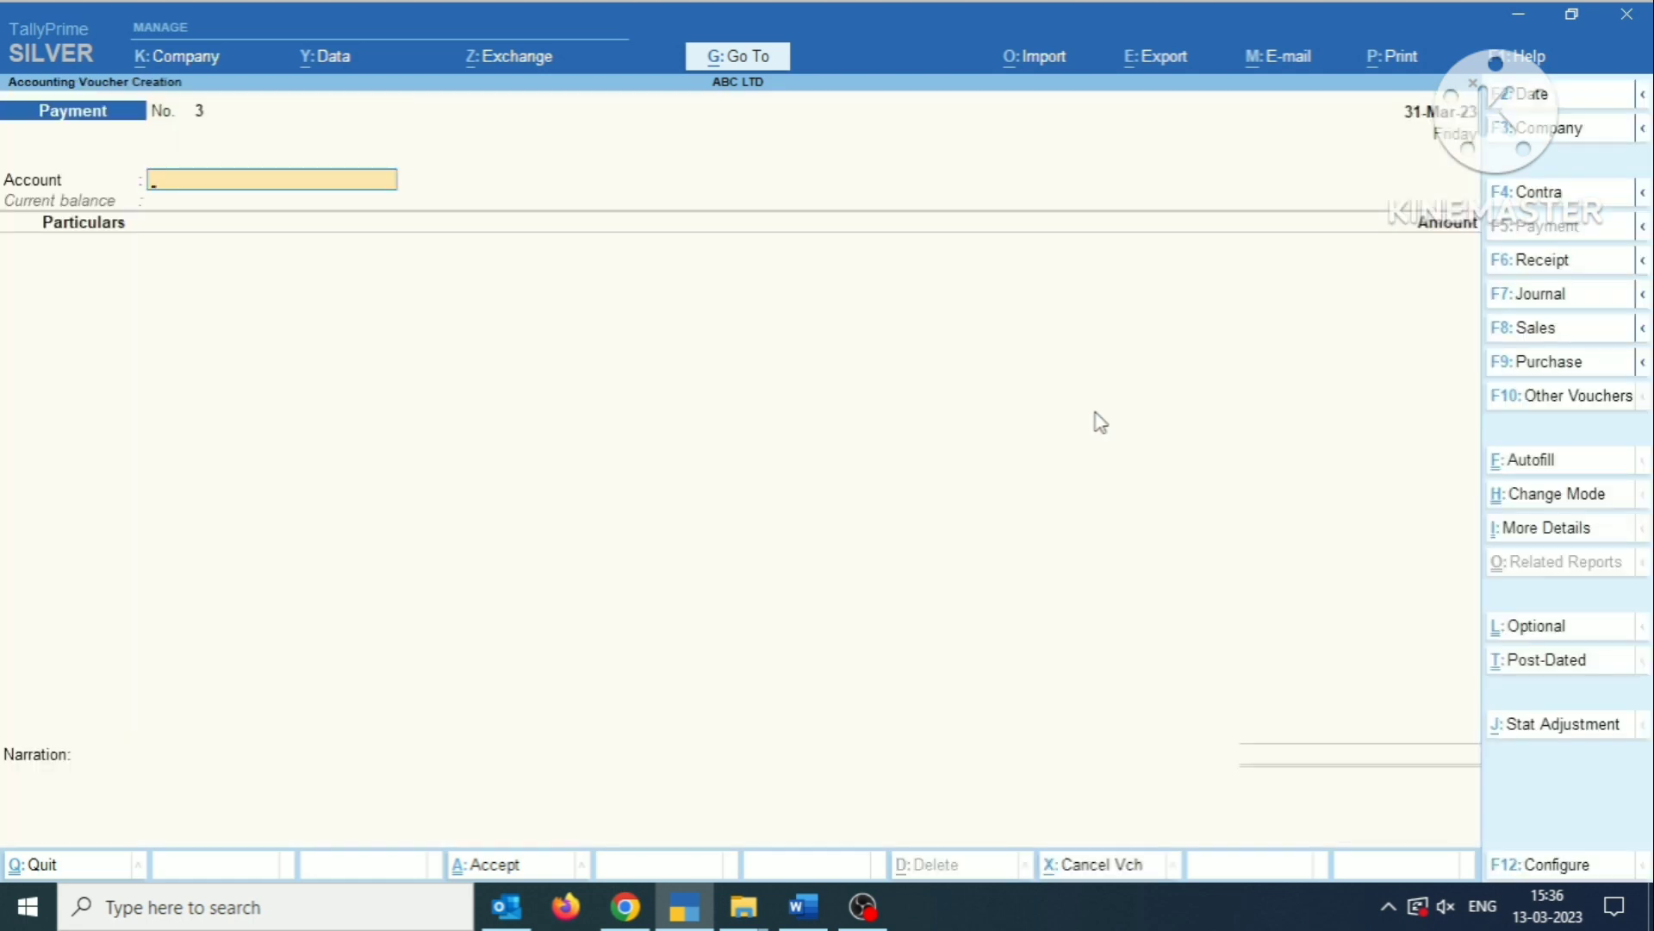
key(F7)
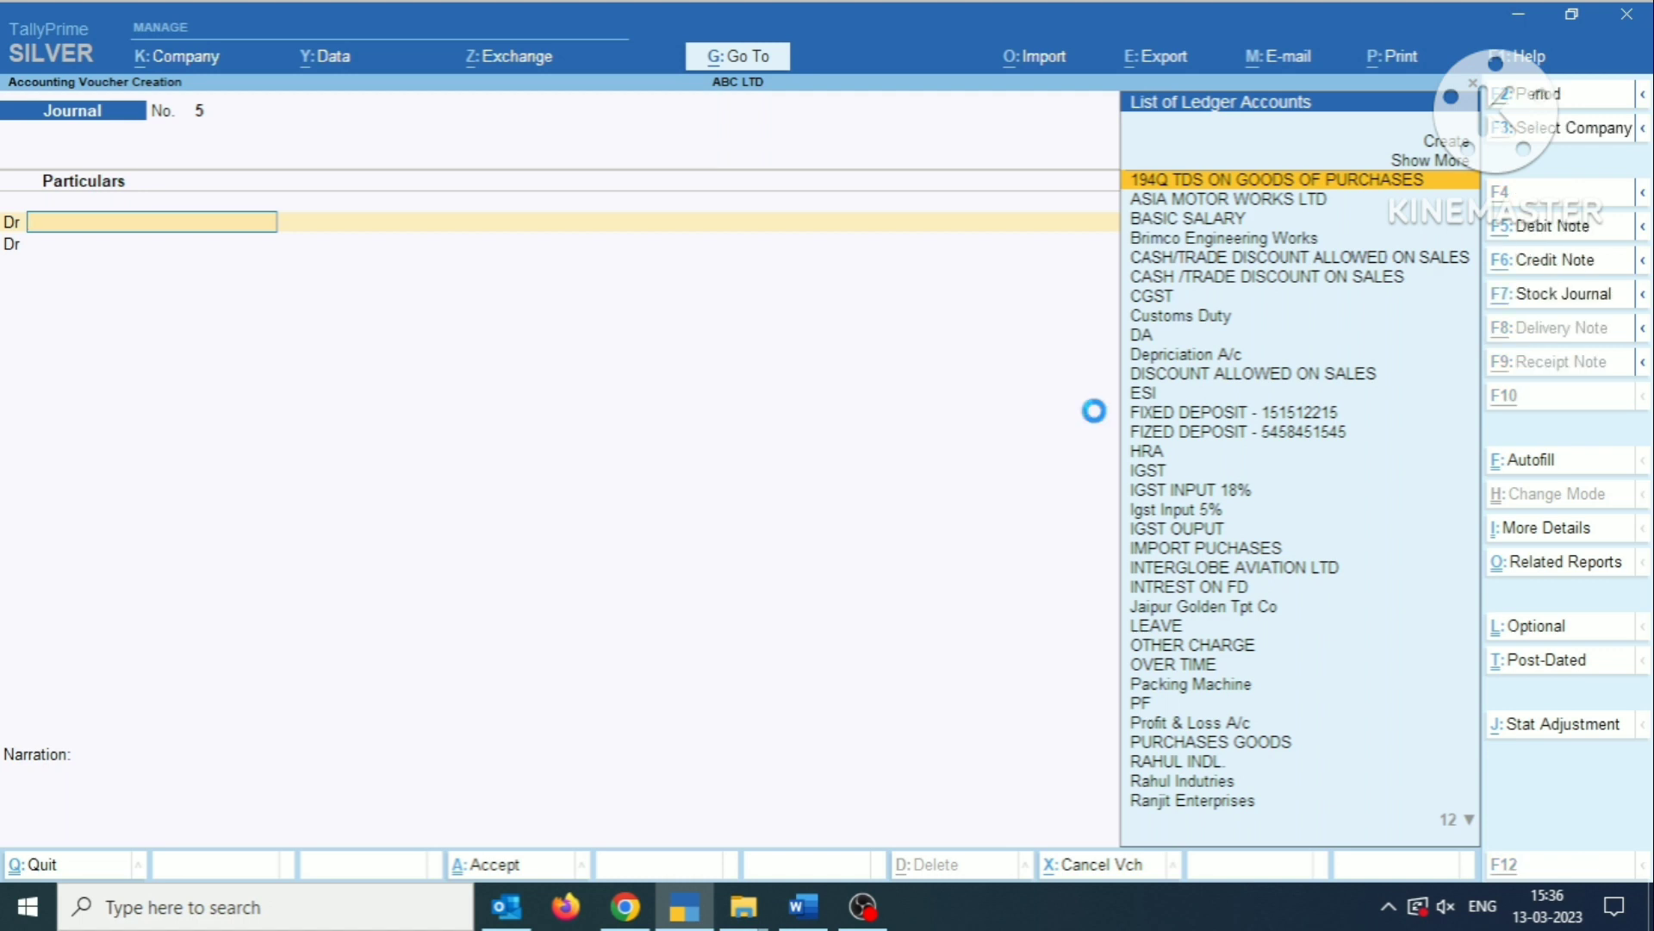
Start a new ledger named ACCRUED INTREST ON FD for the journal's first debit line, without an alias.
key(alt+c)
text(ACCRUED)
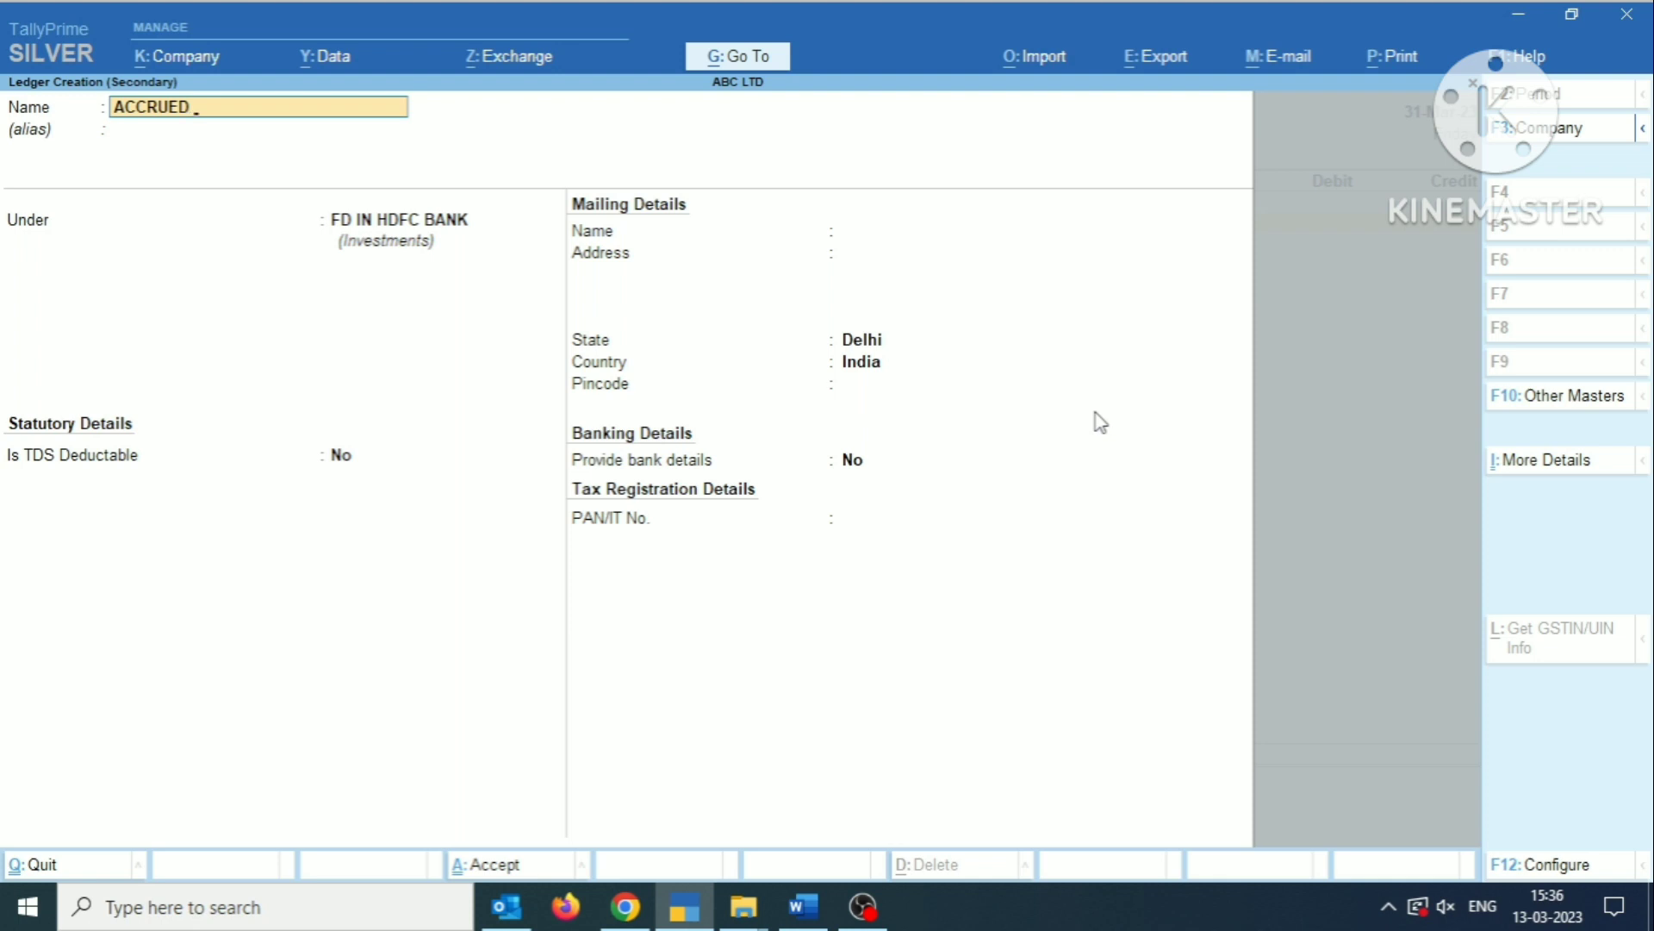
text( INTREST ON FD)
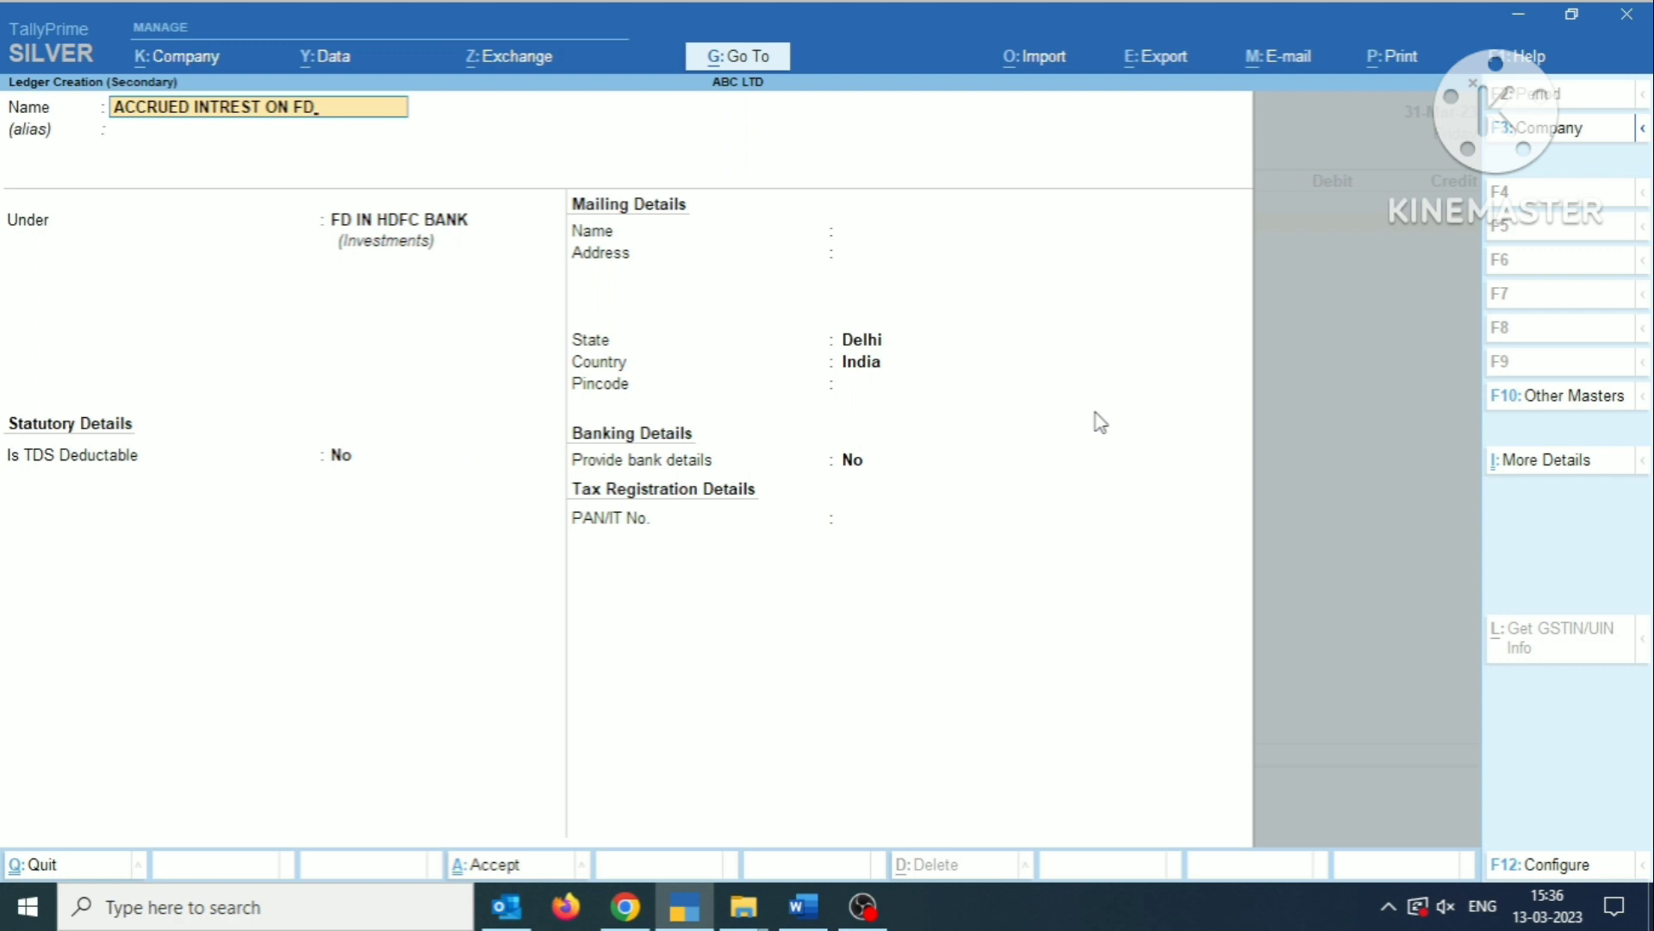
key(Return)
key(Return)
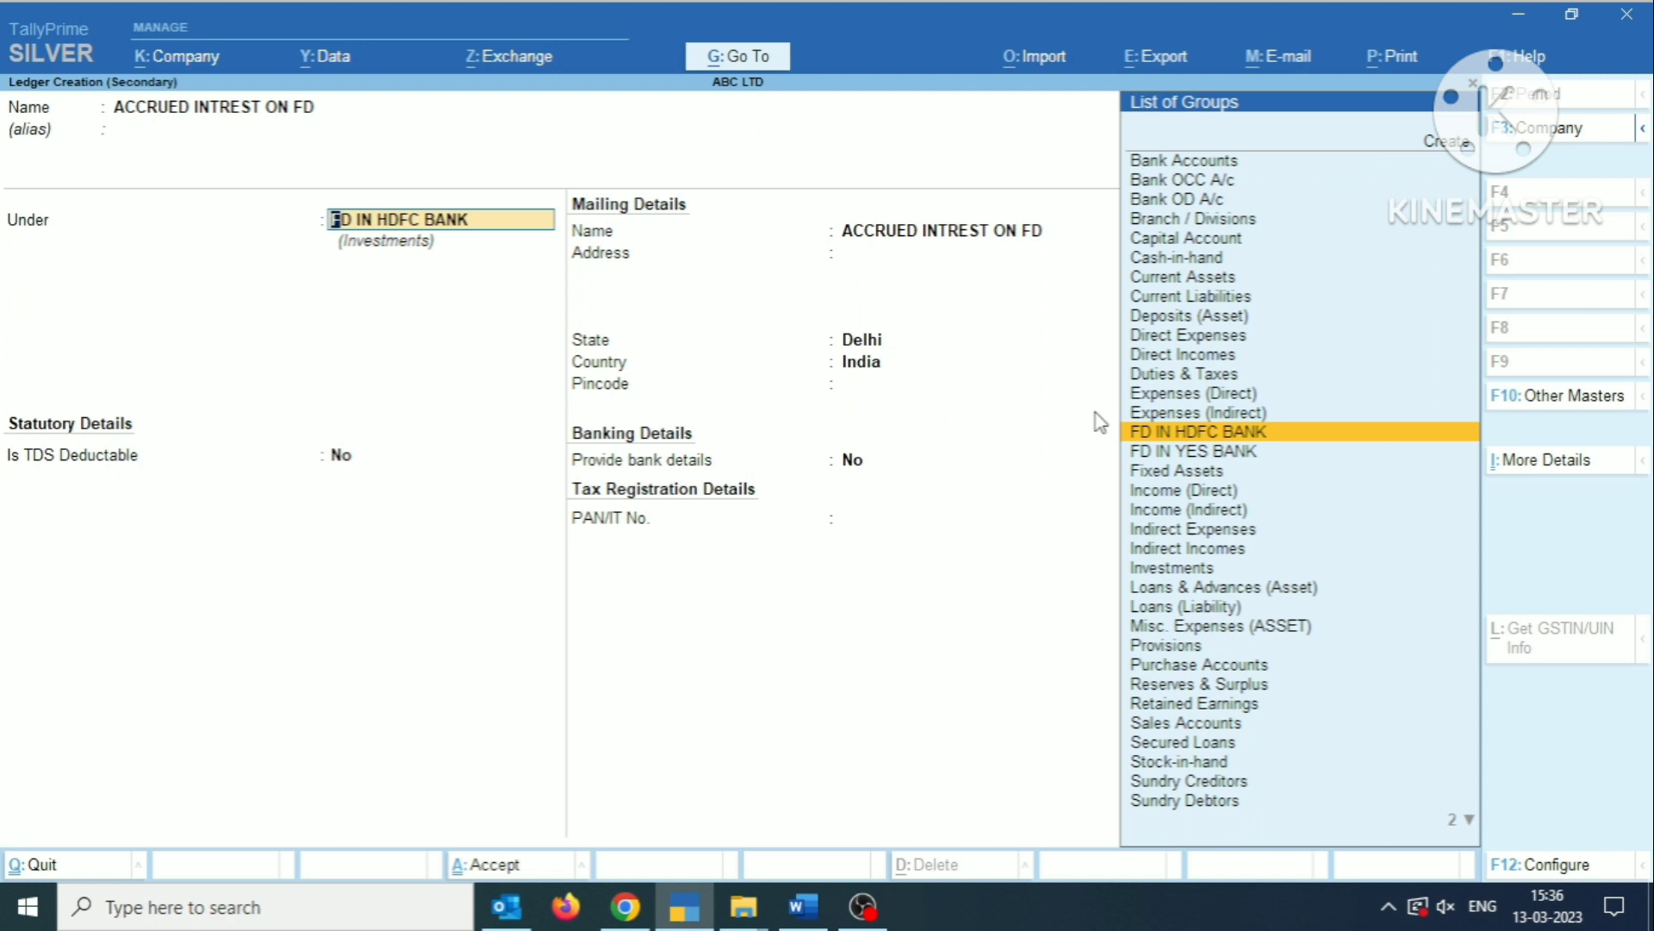
Keep the accrued interest ledger under FD IN HDFC BANK with its default details, and save it.
key(Return)
key(Return)
key(Return)
key(Return)
key(Return)
key(Return)
key(Return)
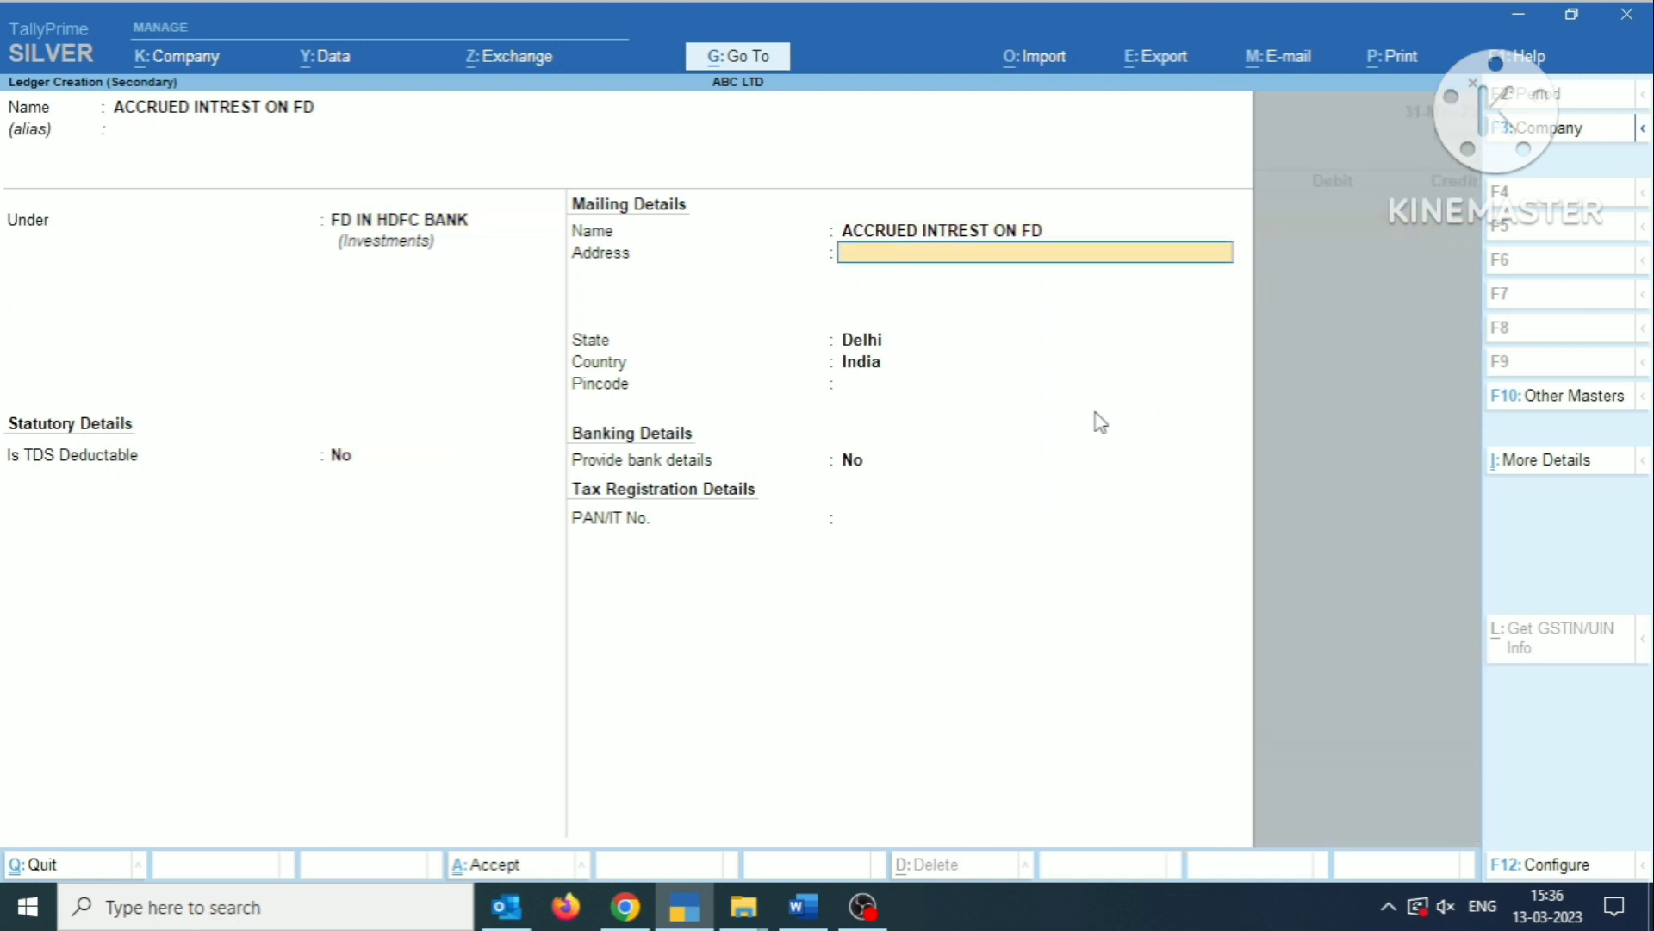
key(Return)
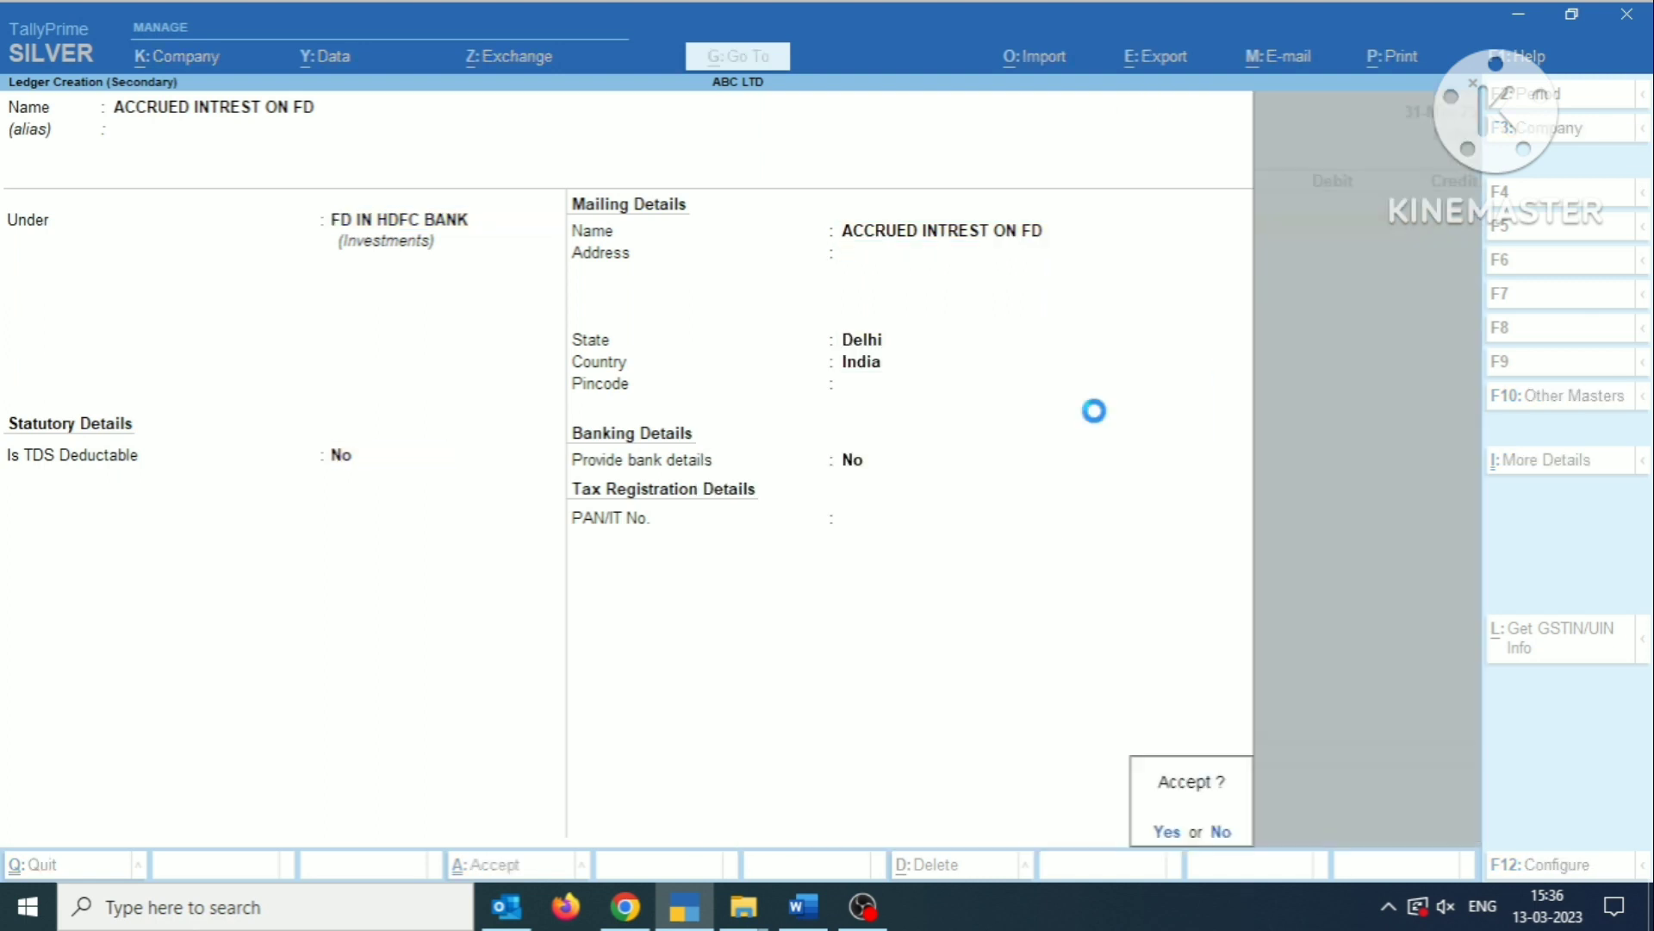
key(Return)
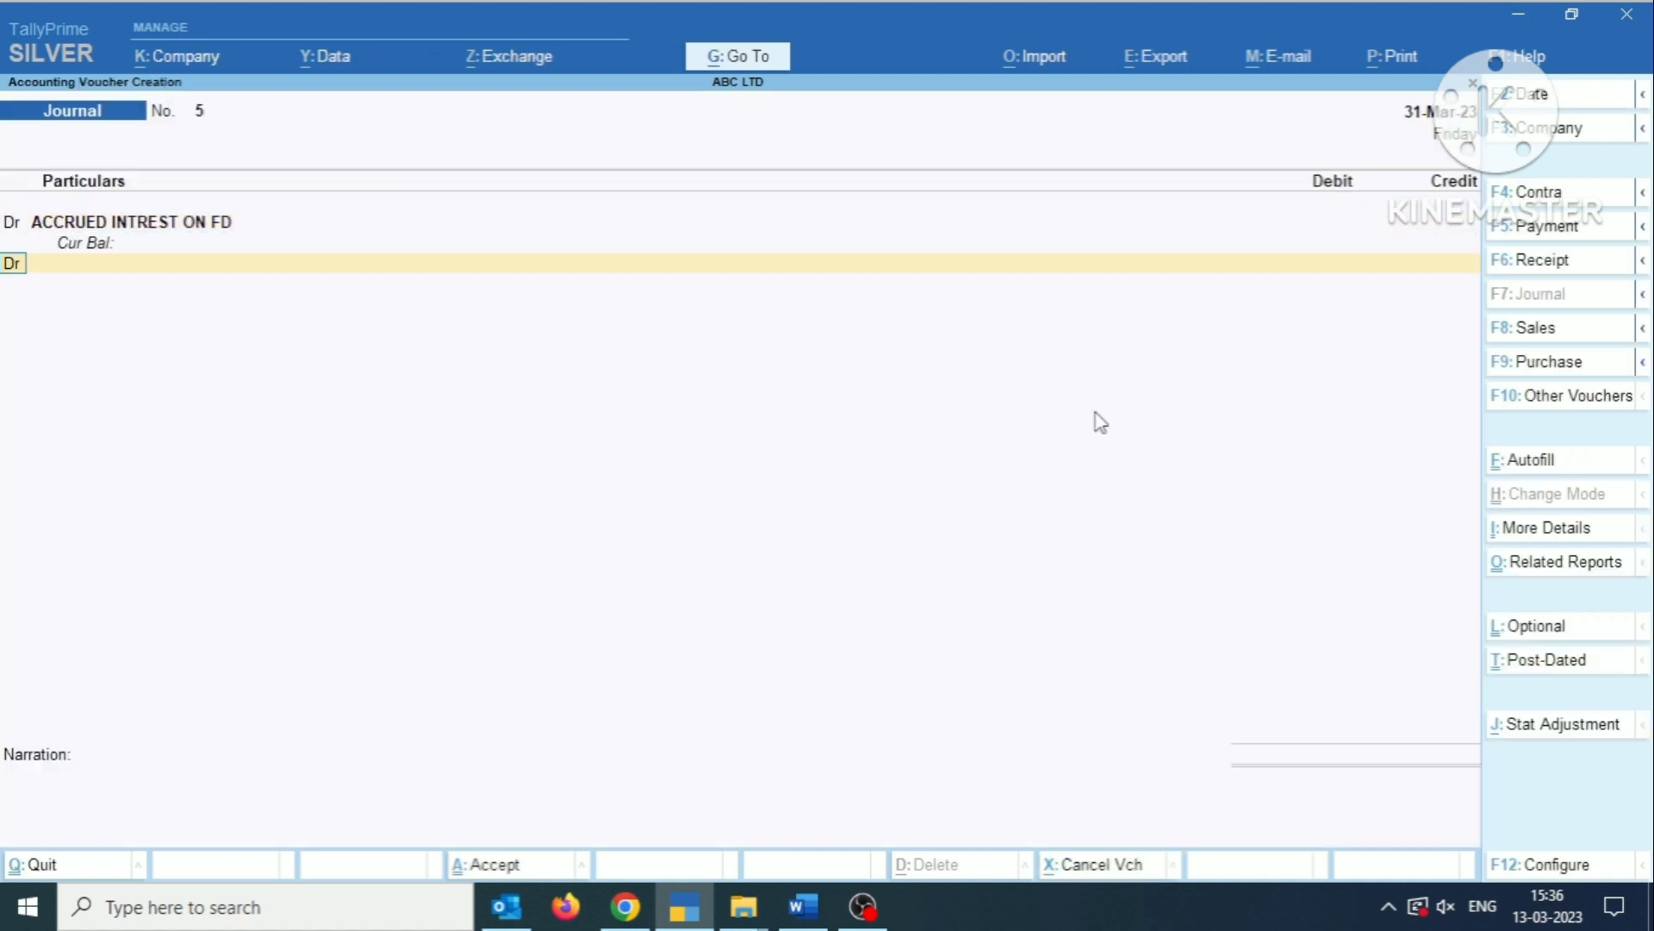
Check the HDFC interest and TDS figures in the Word notes, and debit ACCRUED INTREST ON FD with 4,950 in the TallyPrime journal.
key(alt+Tab)
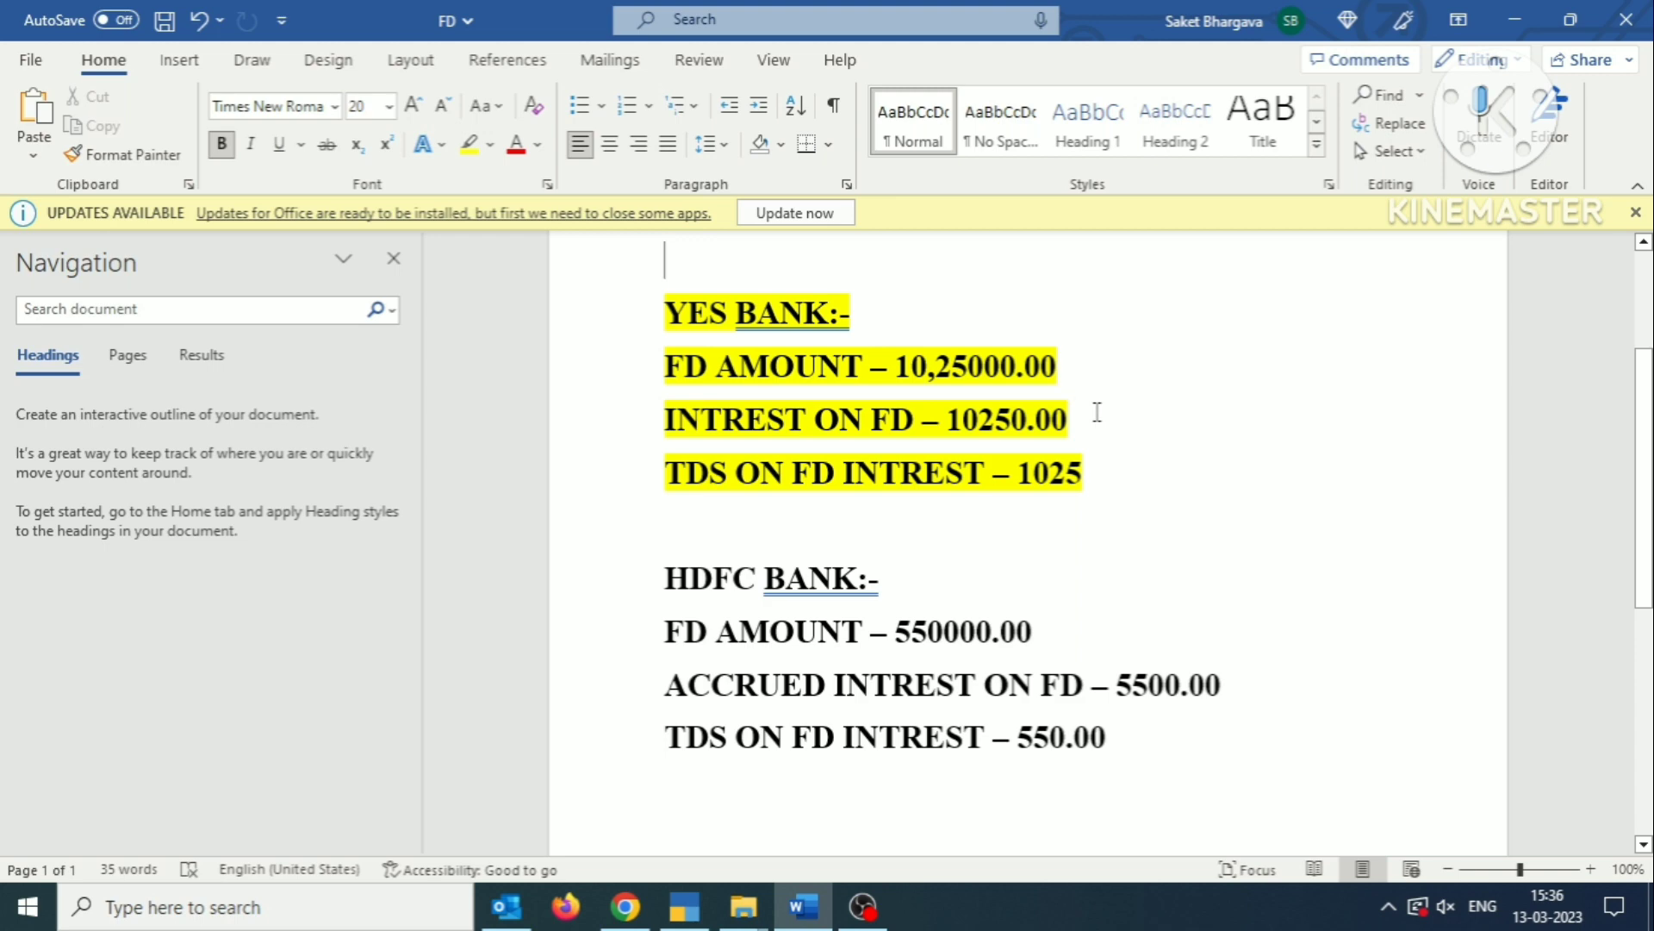
key(alt+Tab)
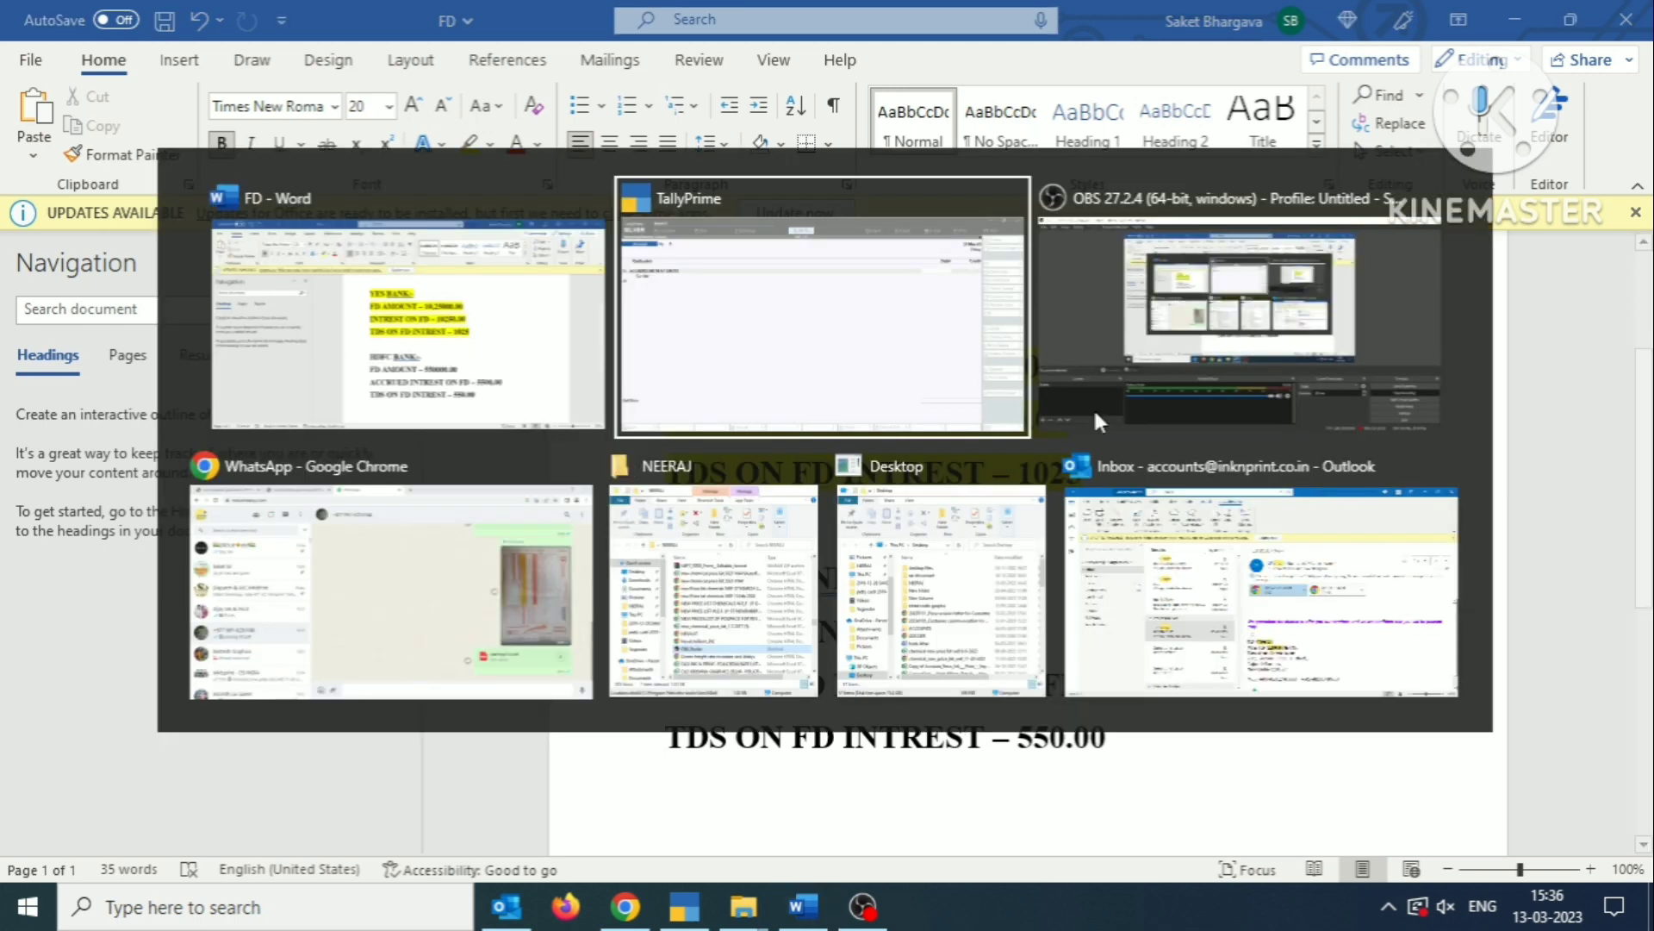
text(4950)
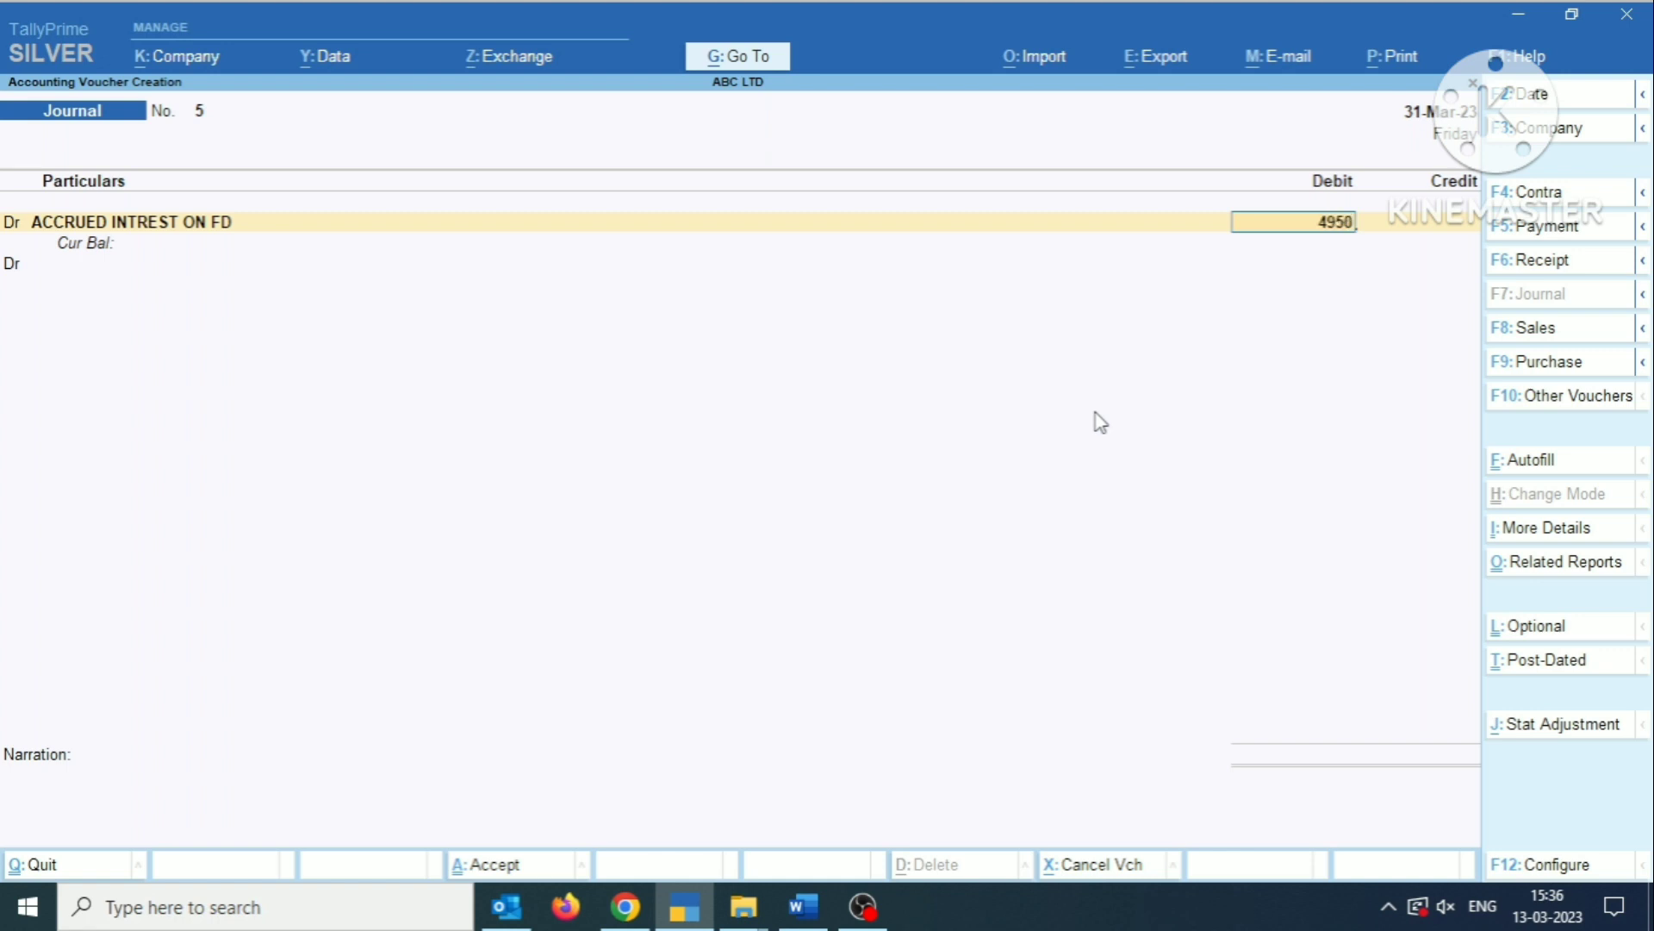
key(Return)
key(Return)
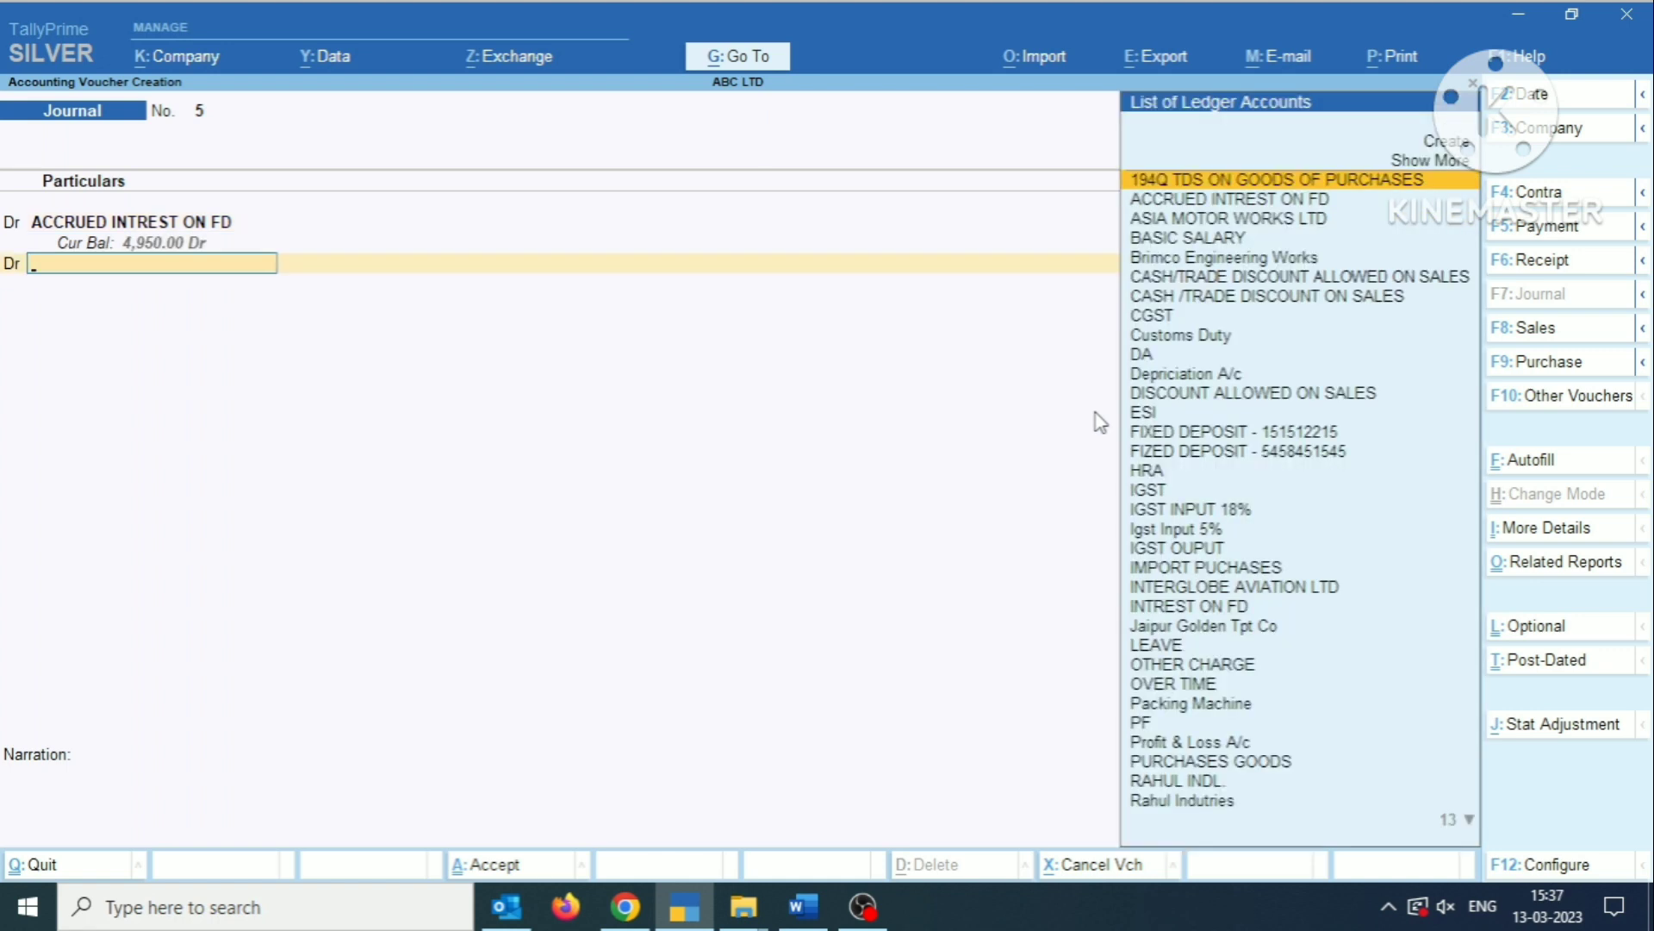
Add a second debit line for TDS ON FD INTREST with an amount of 550.
text(T)
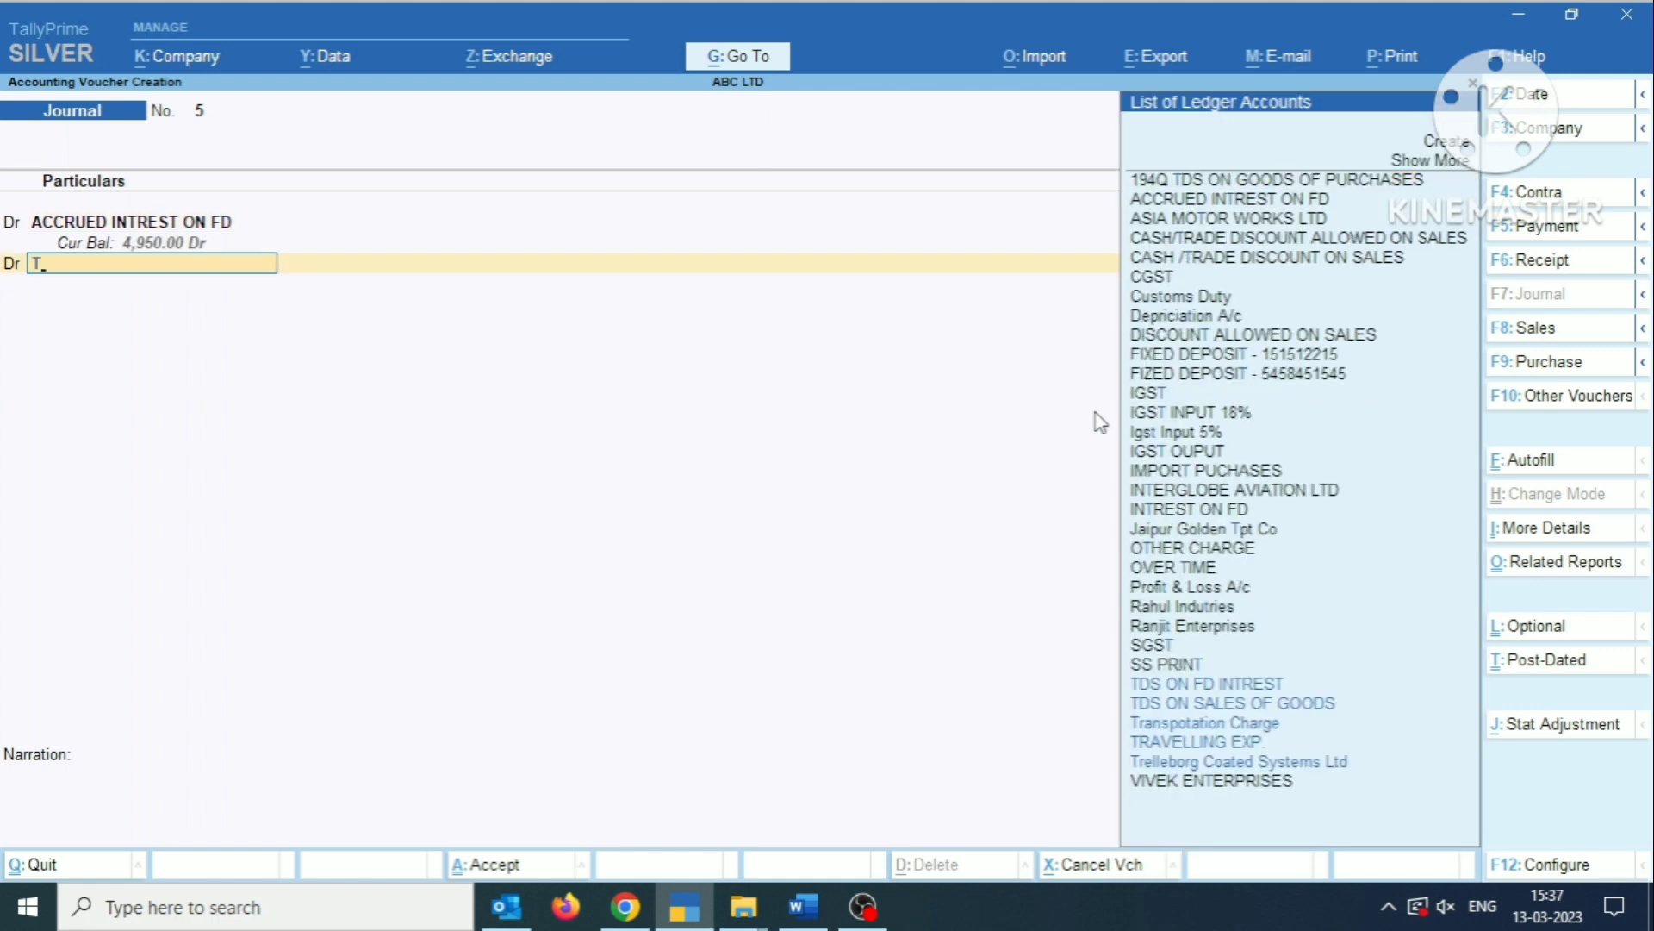
text(DS)
key(Down)
key(Return)
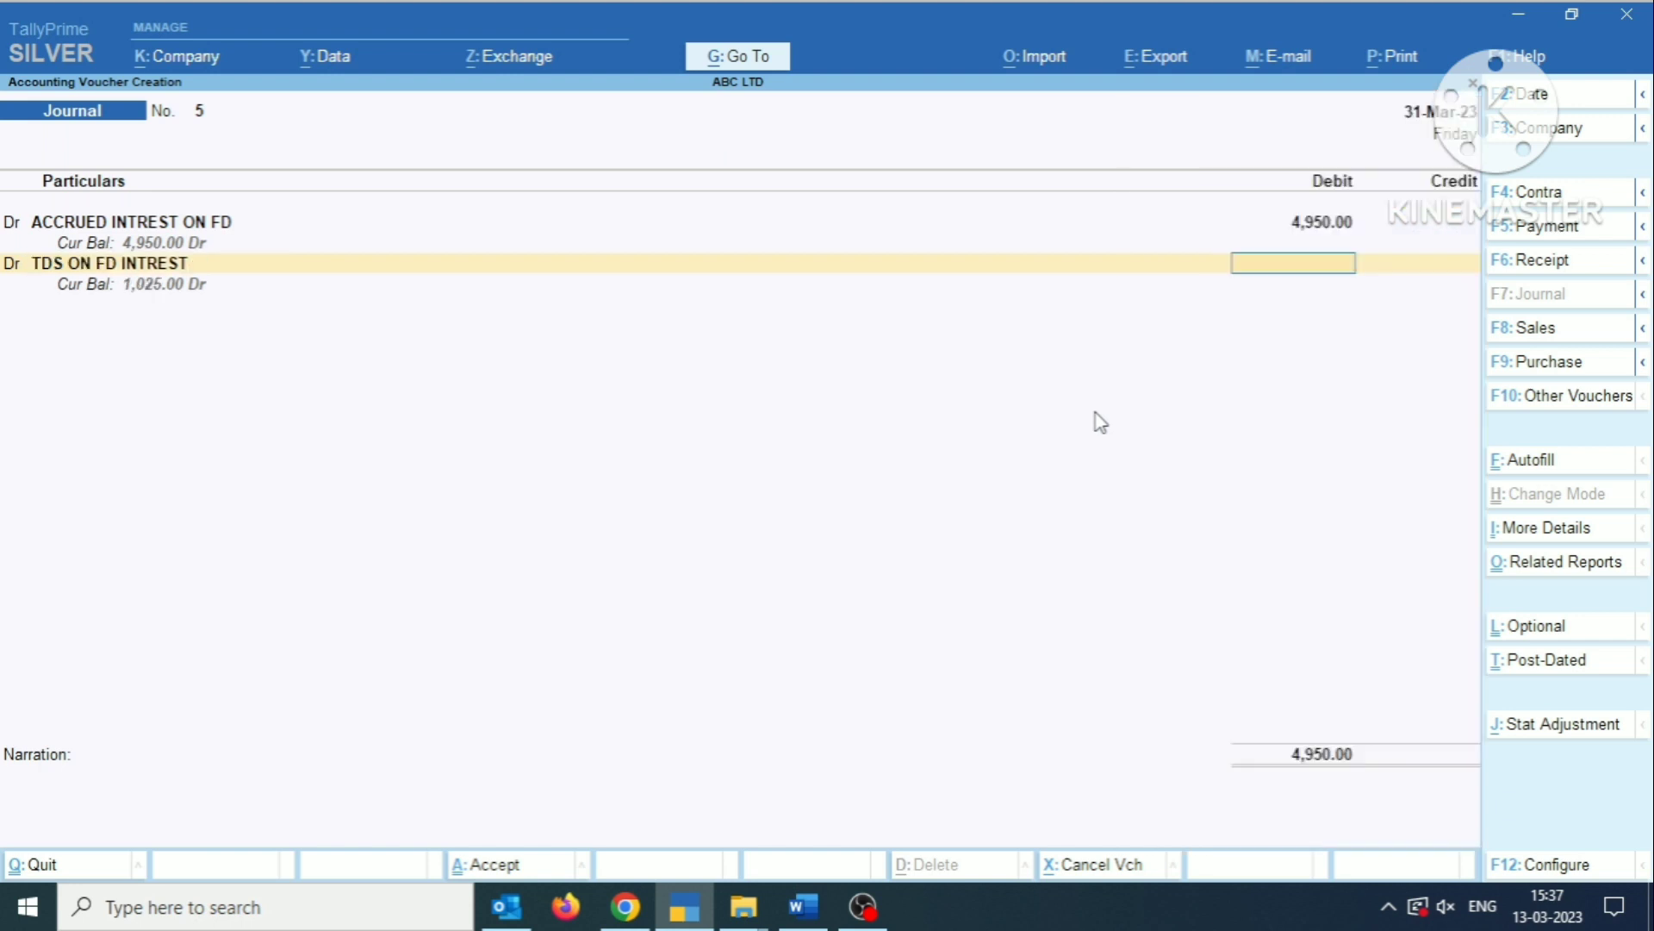
text(550)
key(Return)
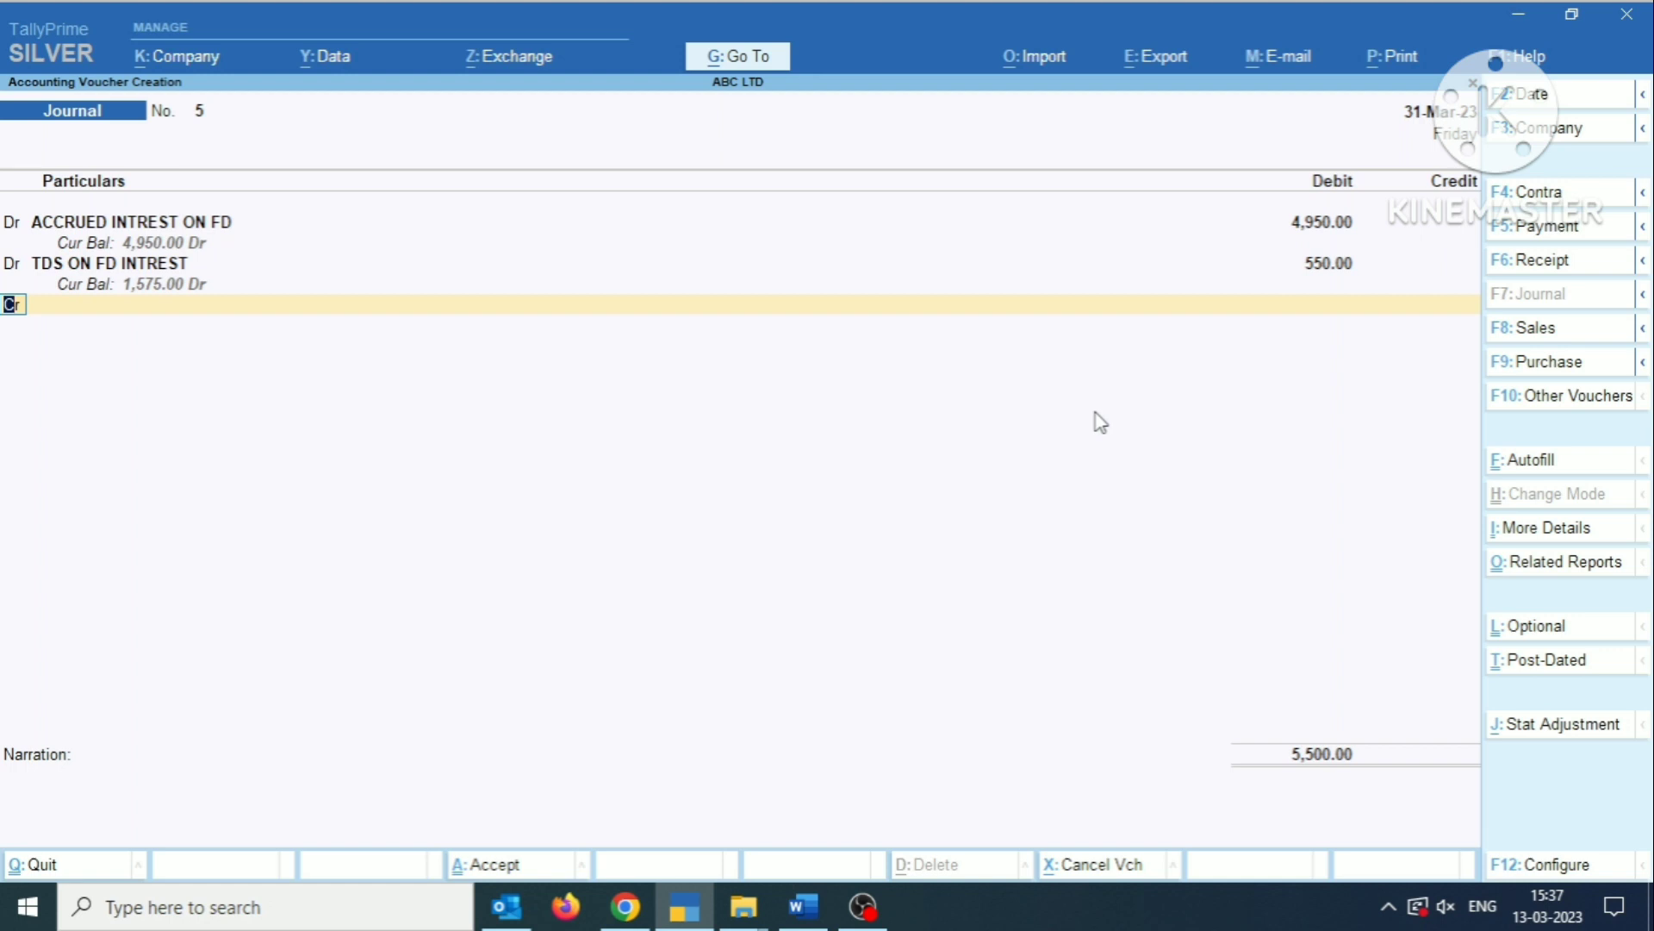
Add a credit line for INTREST ON FD with an amount of 5,500 to the journal.
key(Return)
text(INTER)
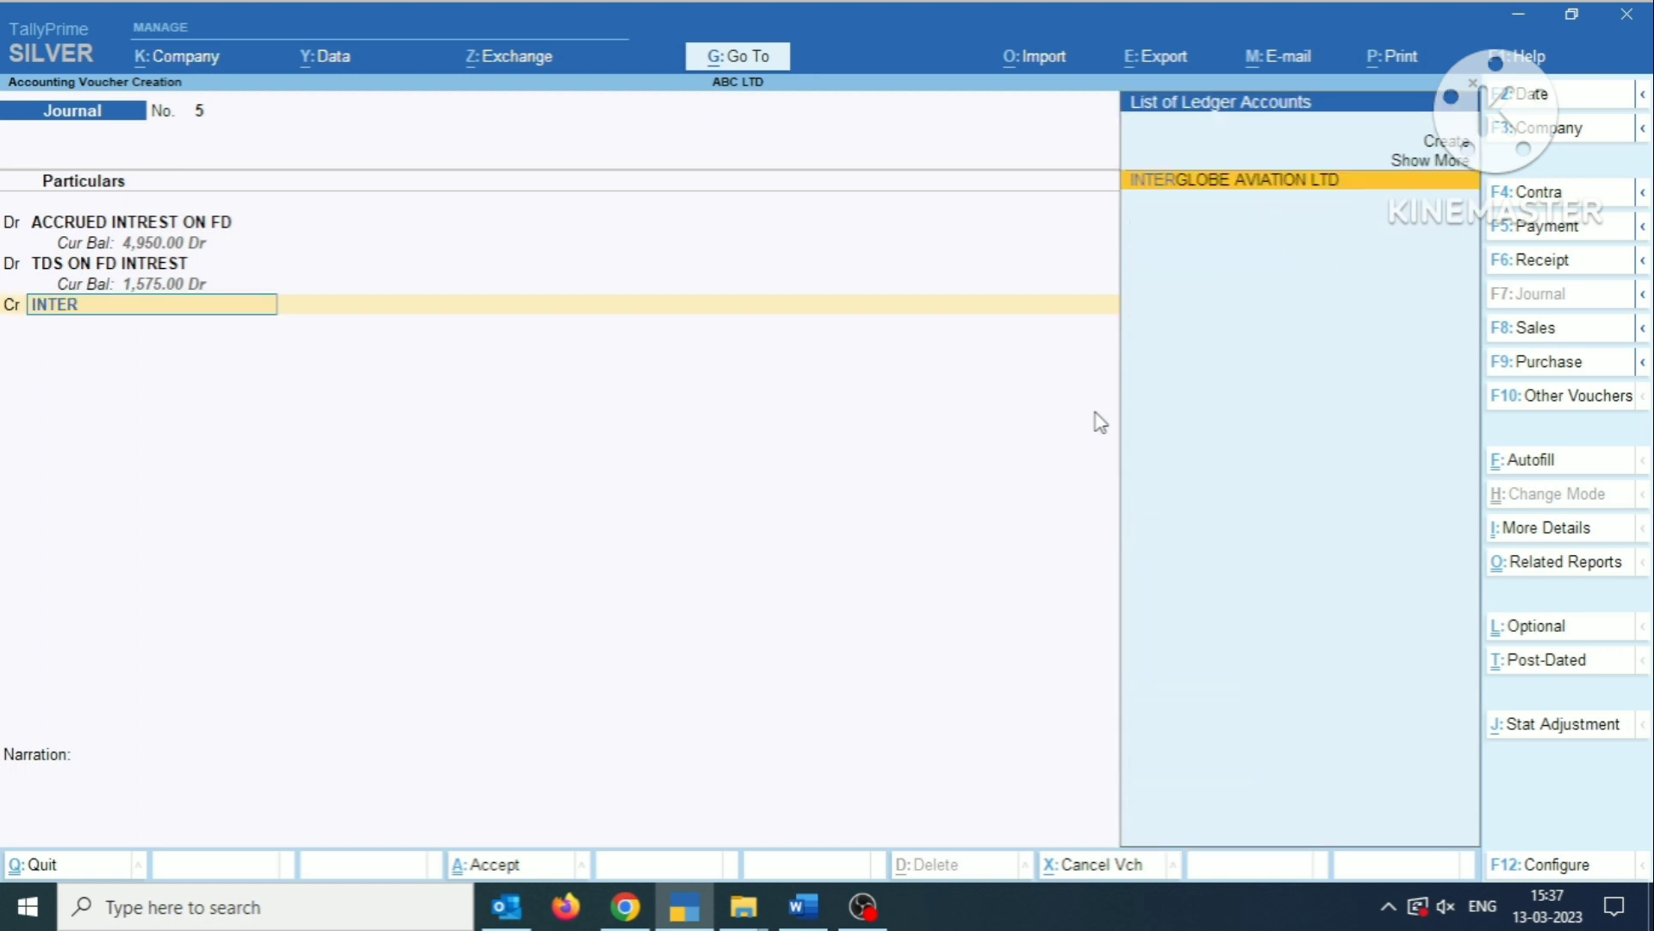
key(BackSpace)
key(BackSpace)
key(Down)
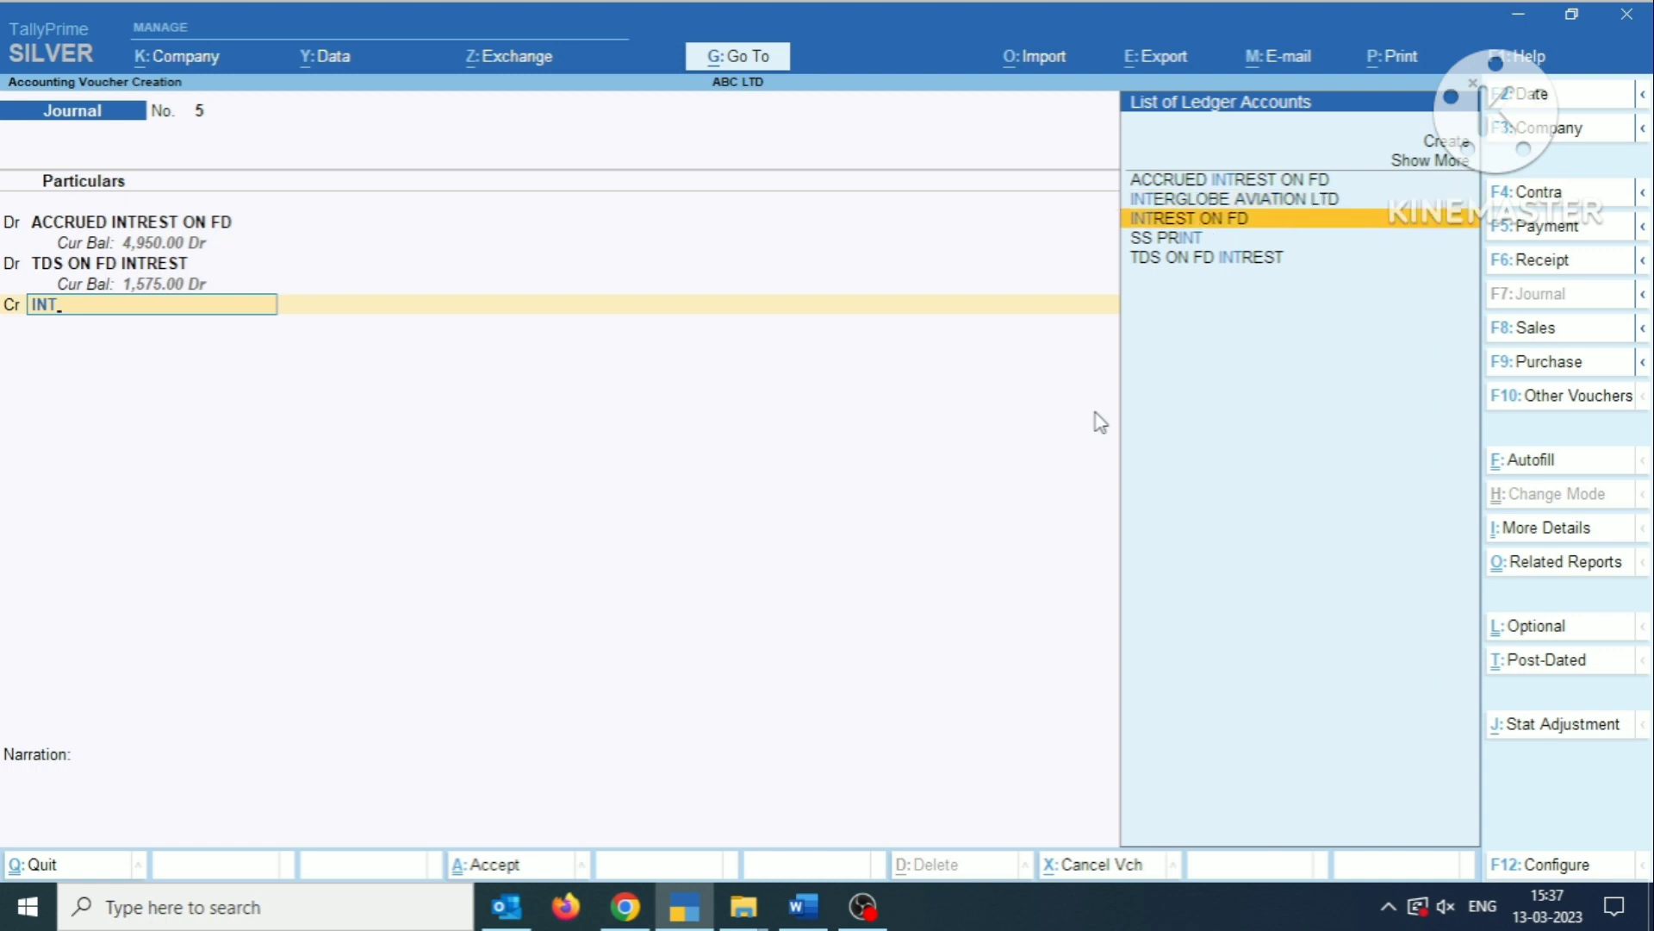
key(Return)
key(Return)
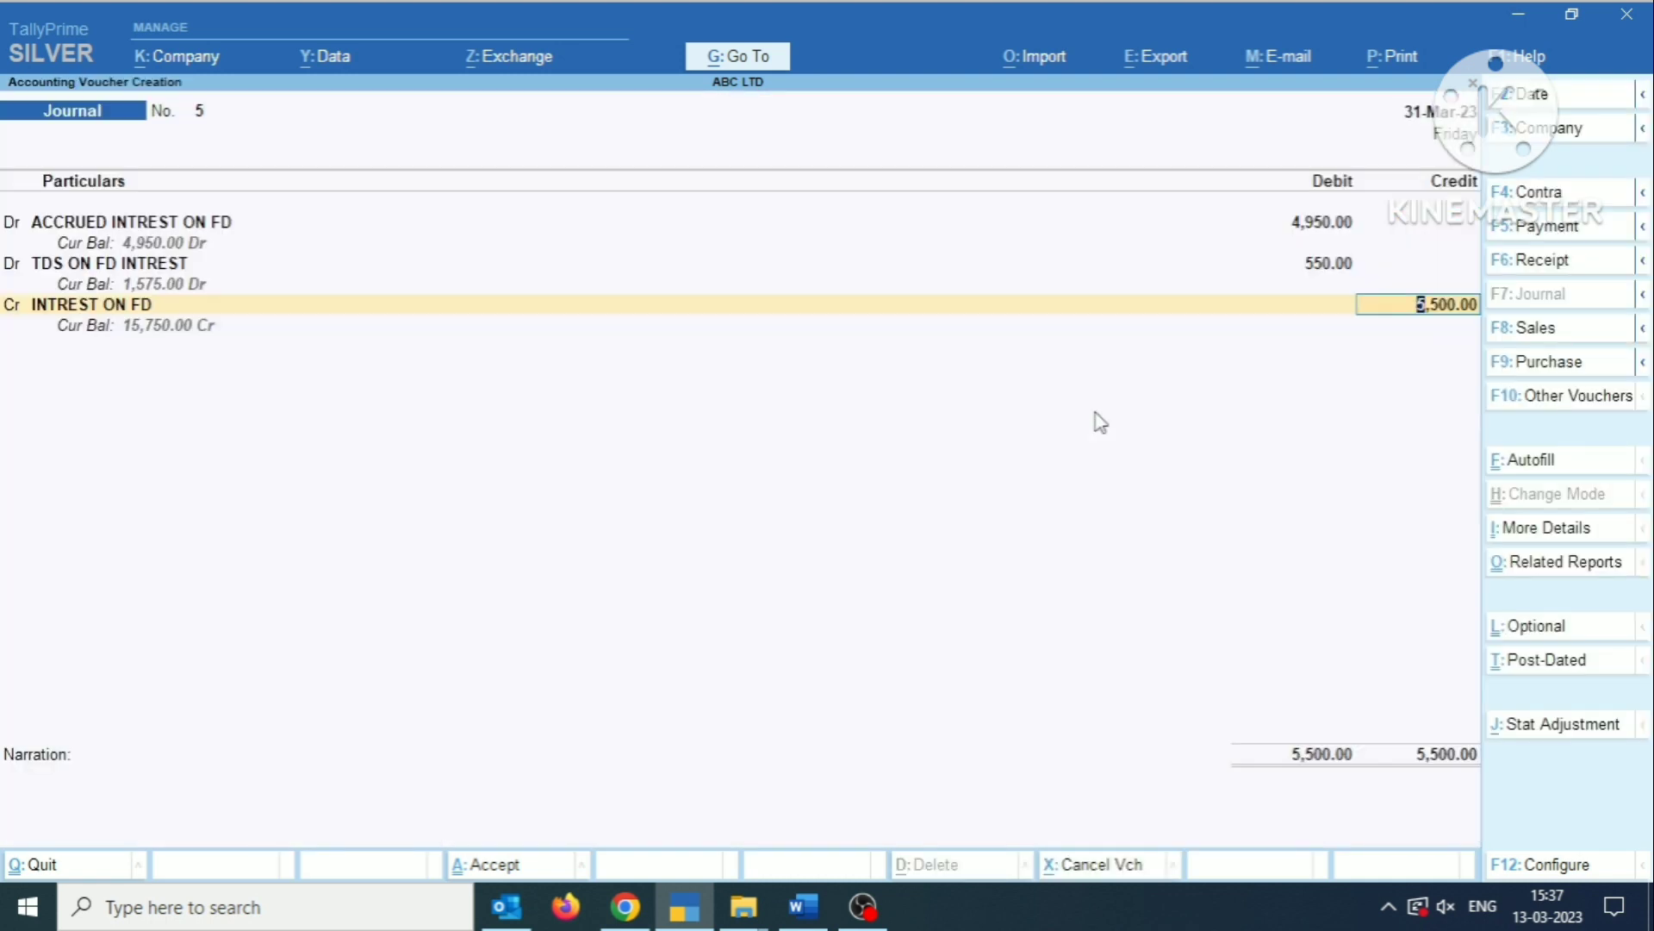
Save the journal voucher without a narration and leave voucher entry.
key(Return)
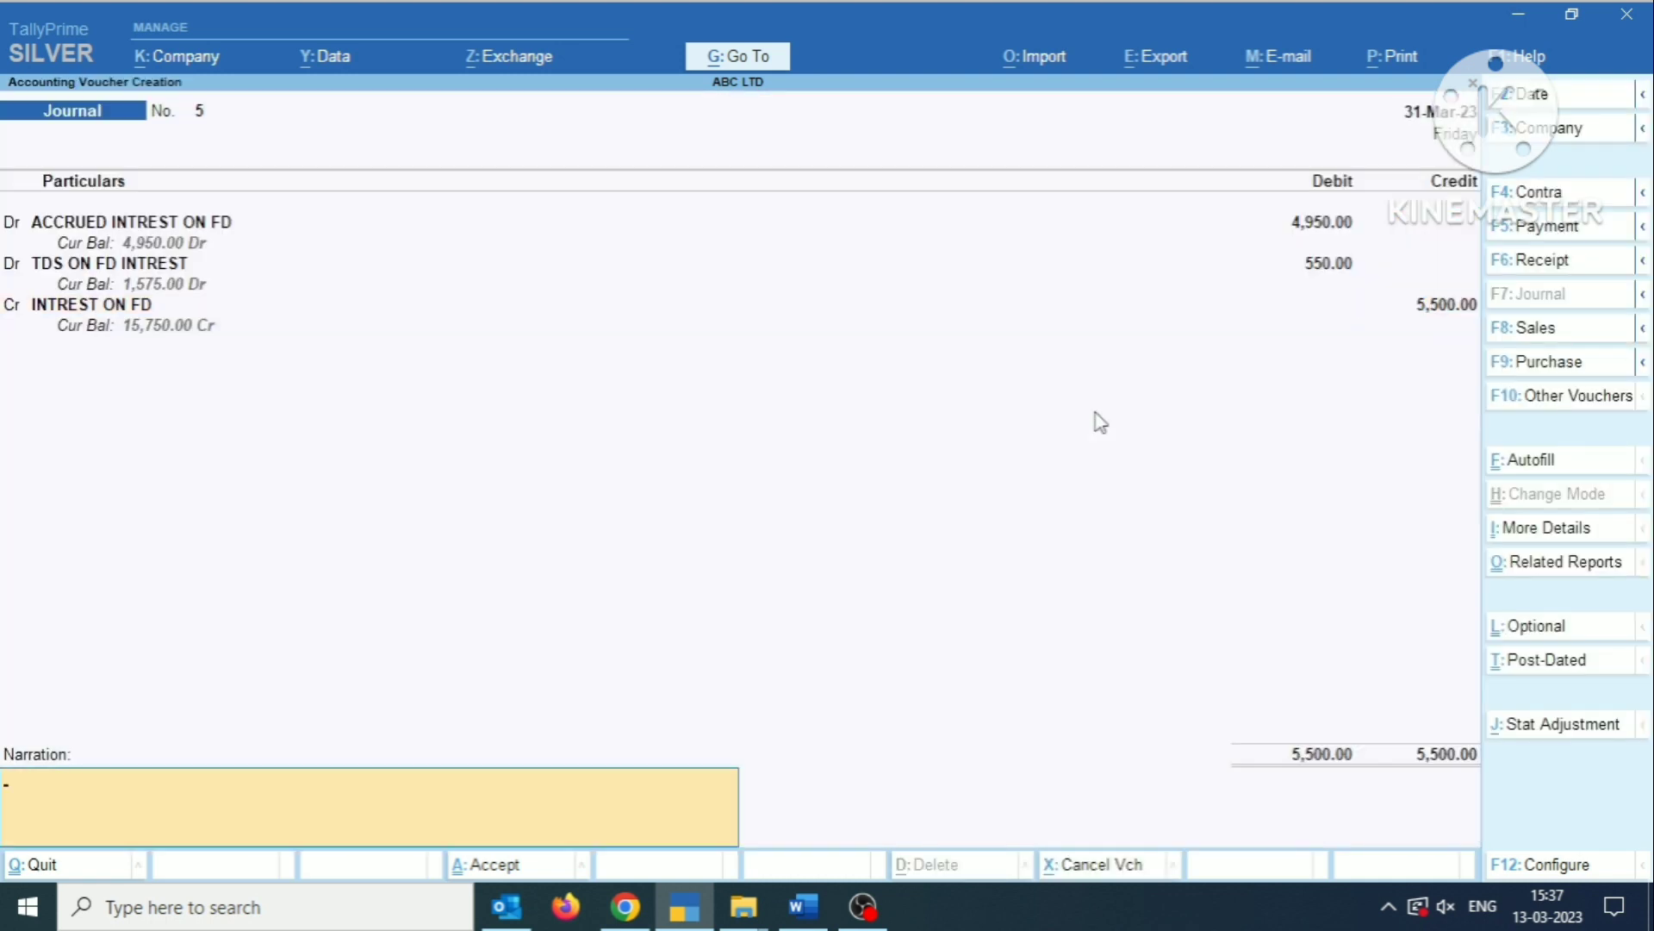
key(Return)
key(Return)
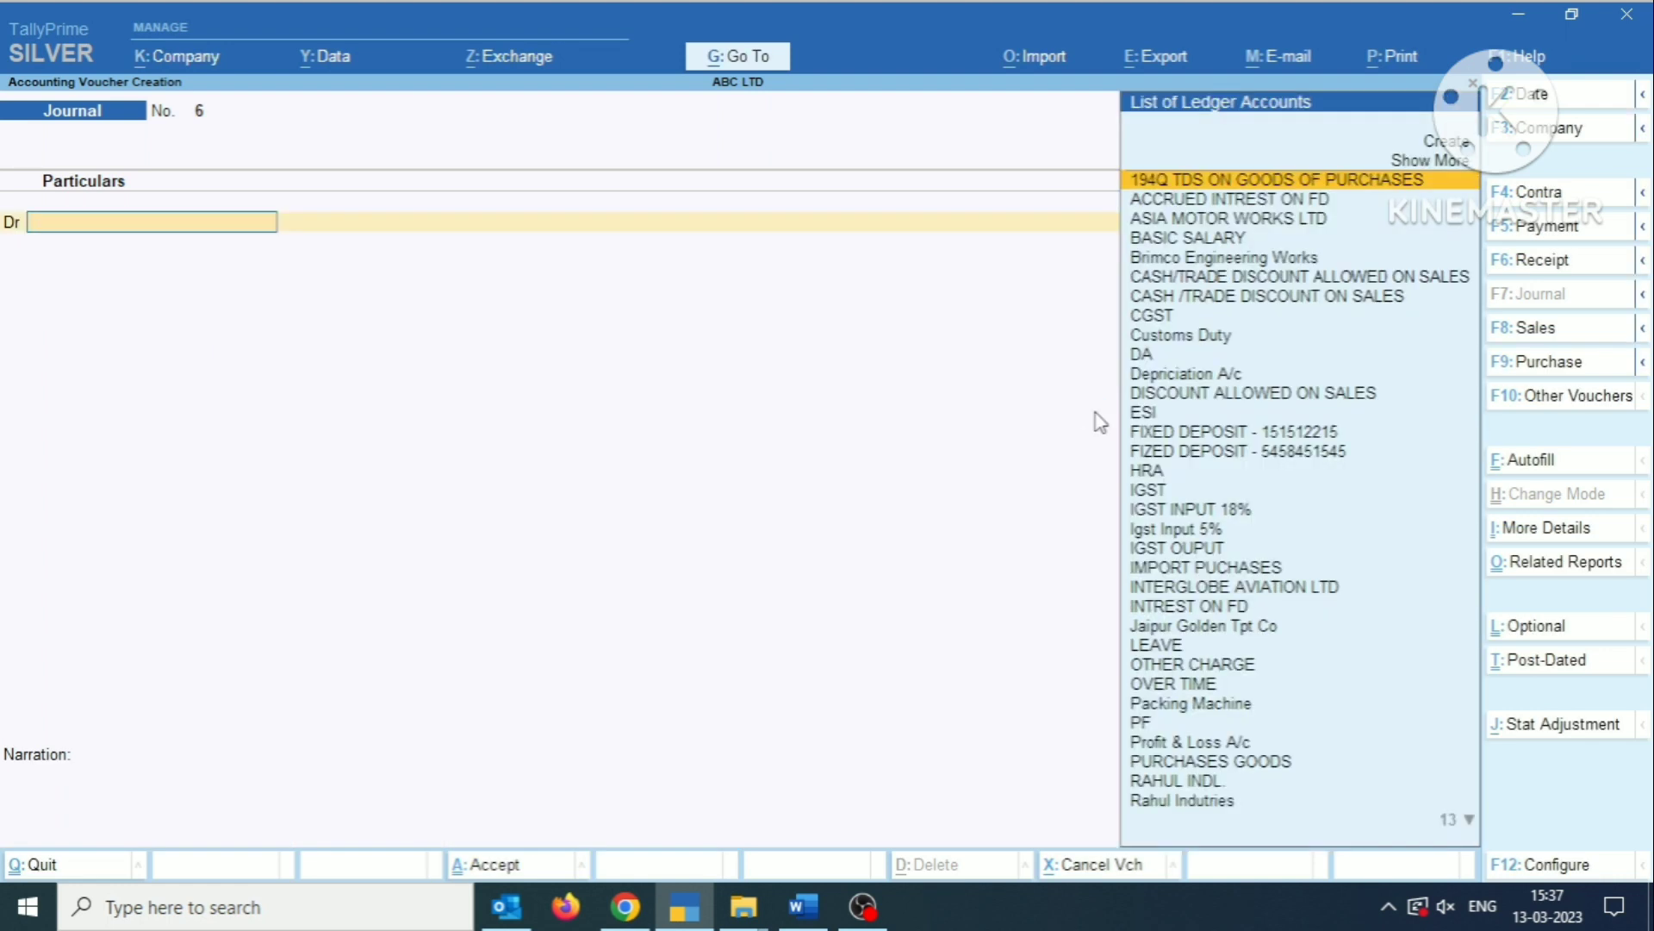
key(Escape)
key(Return)
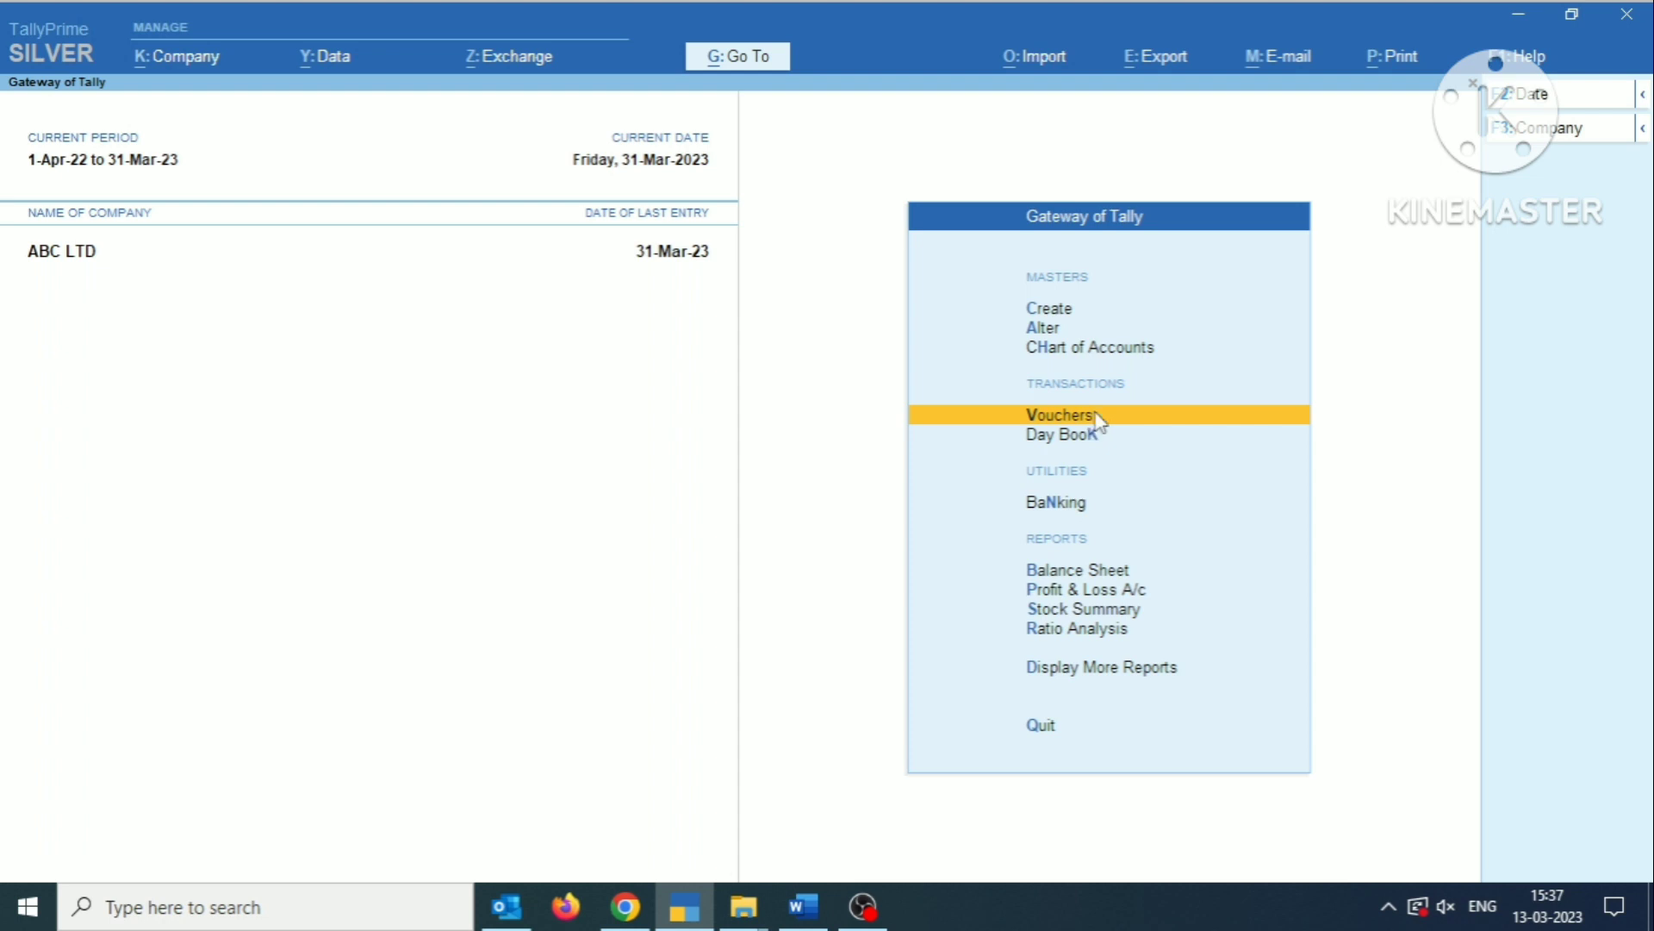
Examine the accrued interest and fixed deposit ledgers of FD IN HDFC BANK under Investments in the Balance Sheet.
key(b)
key(Down)
key(Right)
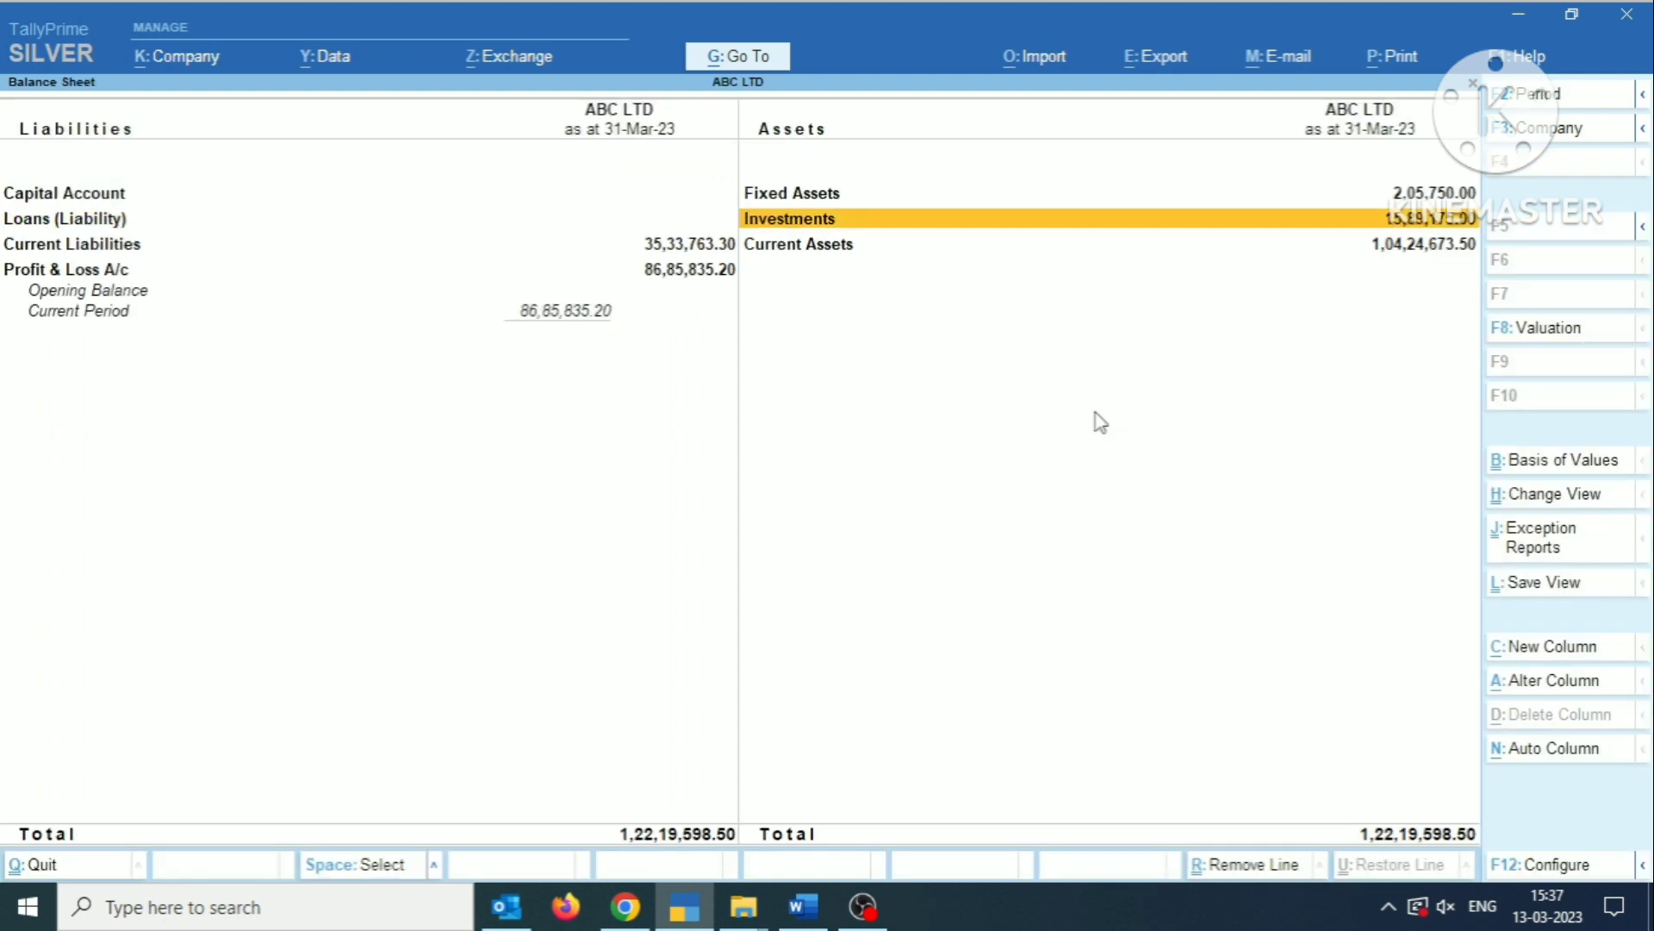
key(Return)
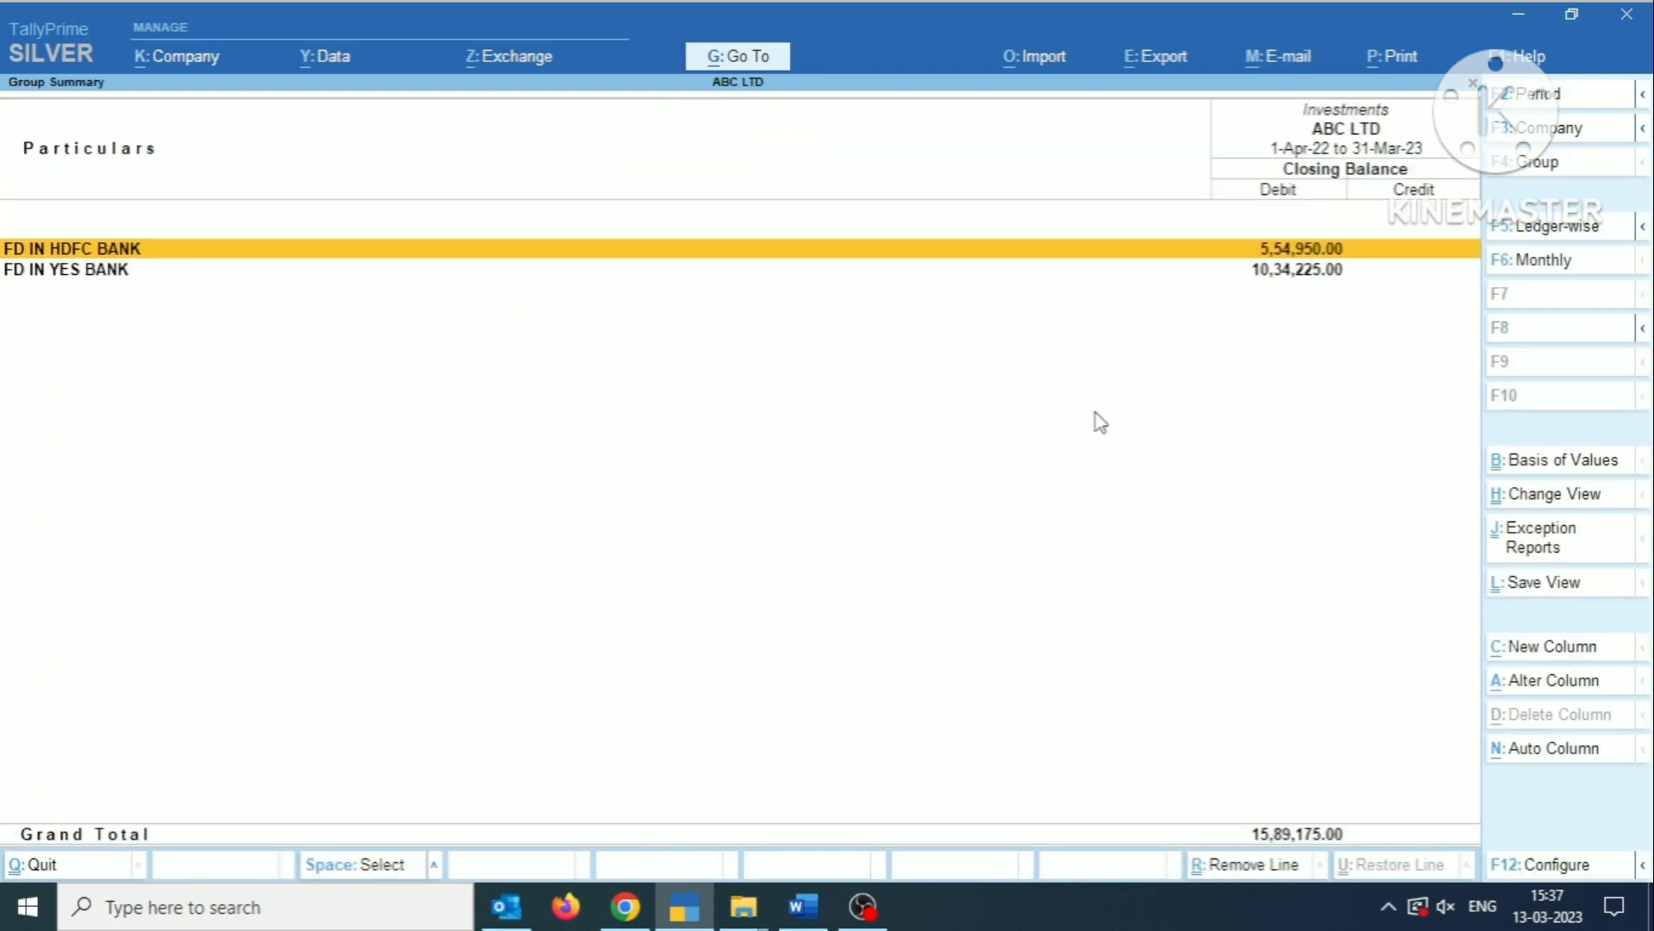
key(Down)
key(Up)
key(Return)
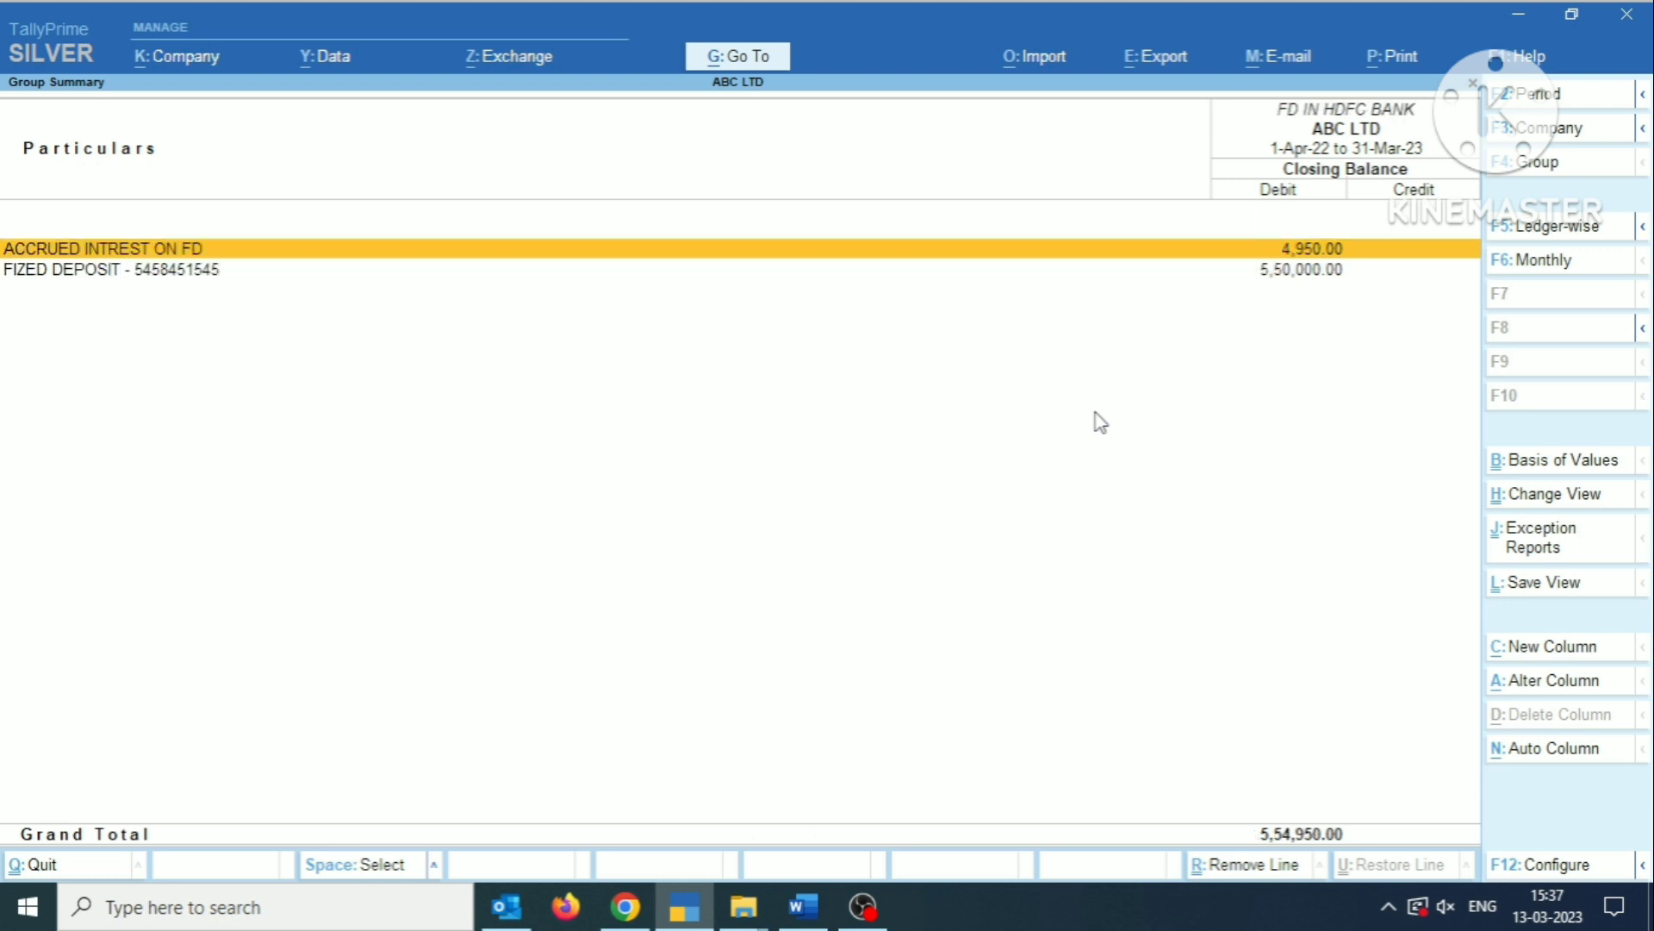
key(Down)
key(Up)
key(Down)
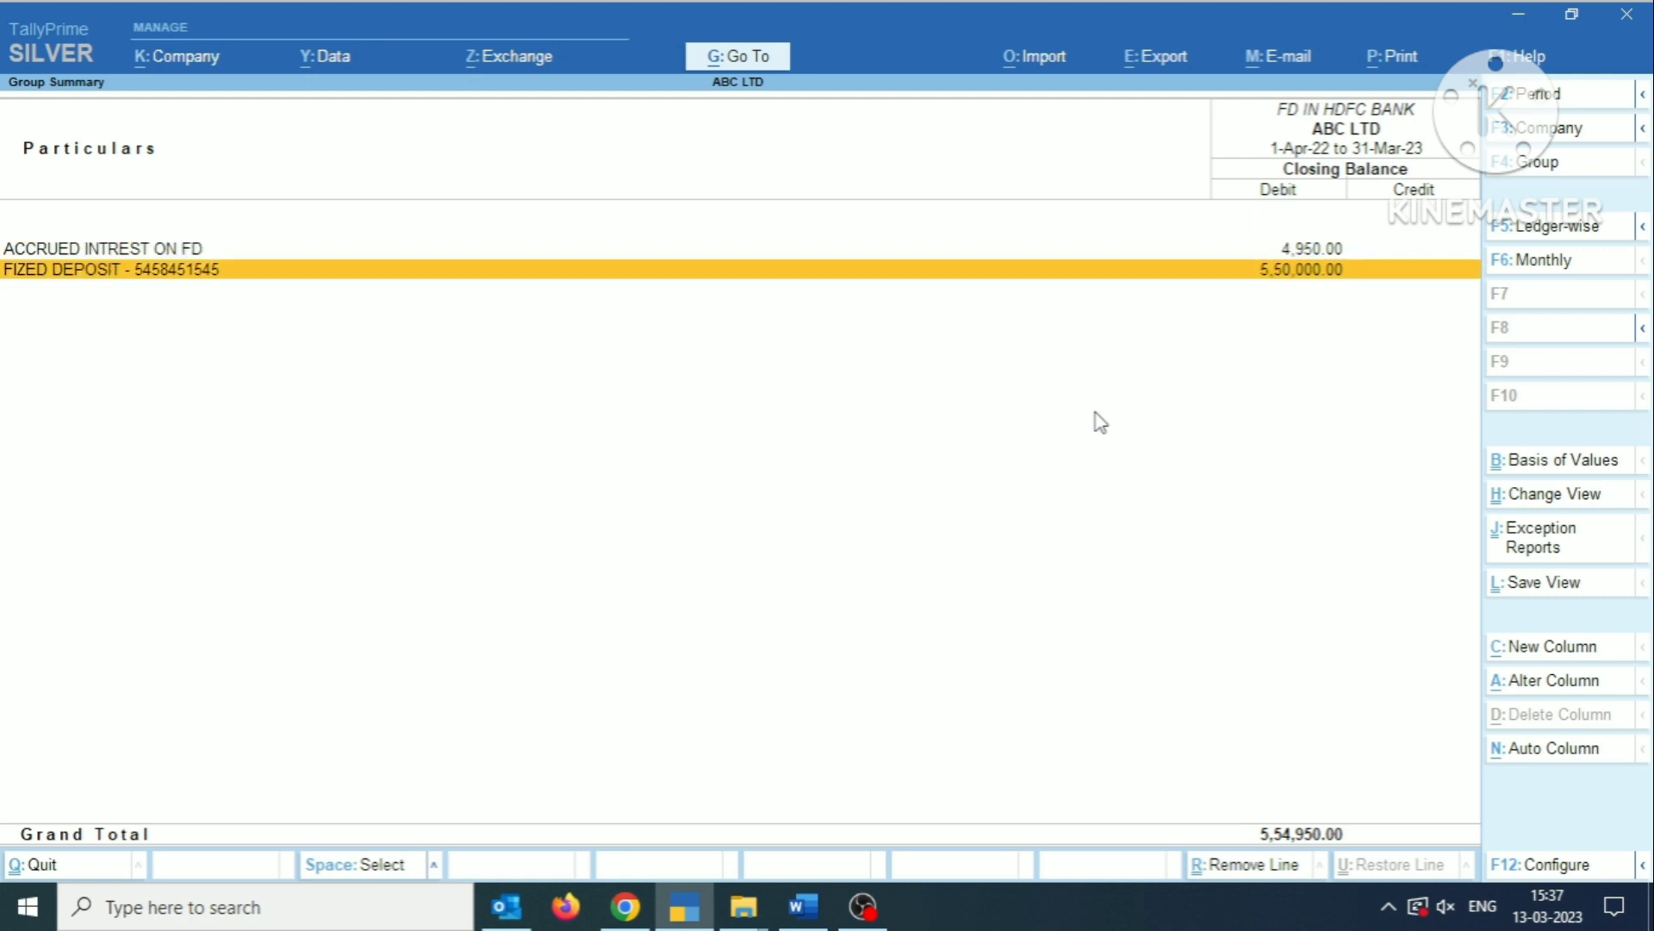
Examine the fixed deposit ledger in FD IN YES BANK, recheck the FD IN HDFC BANK group, and return to the Balance Sheet.
key(Escape)
key(Down)
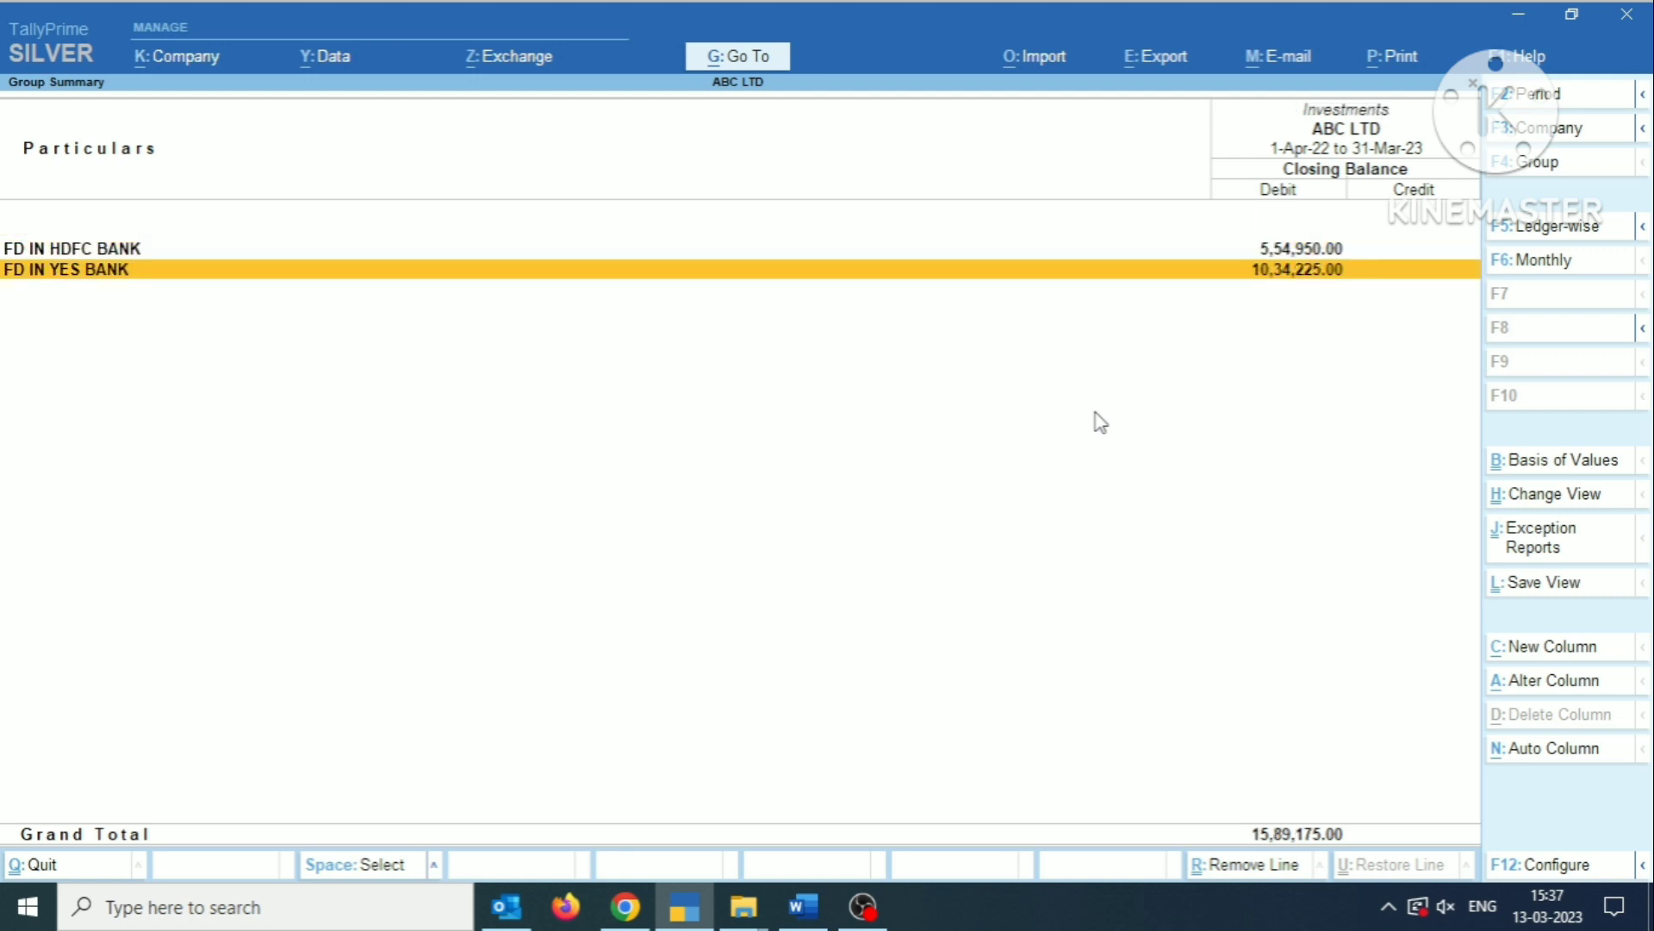
key(Return)
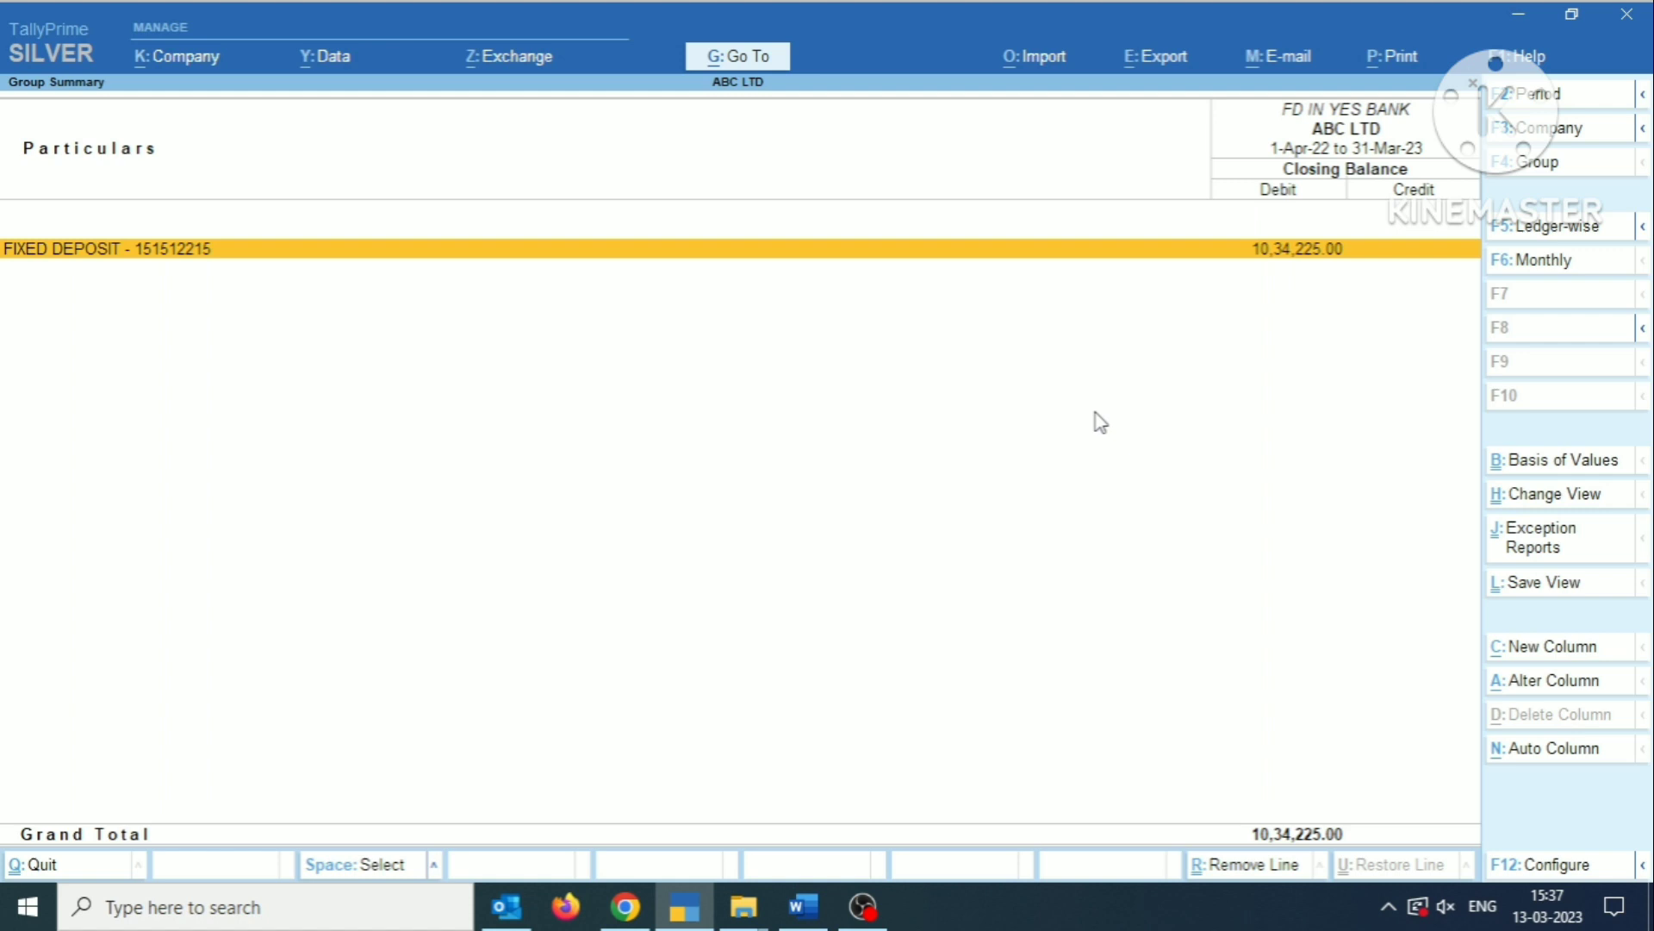
key(Return)
key(Escape)
key(Escape)
key(Up)
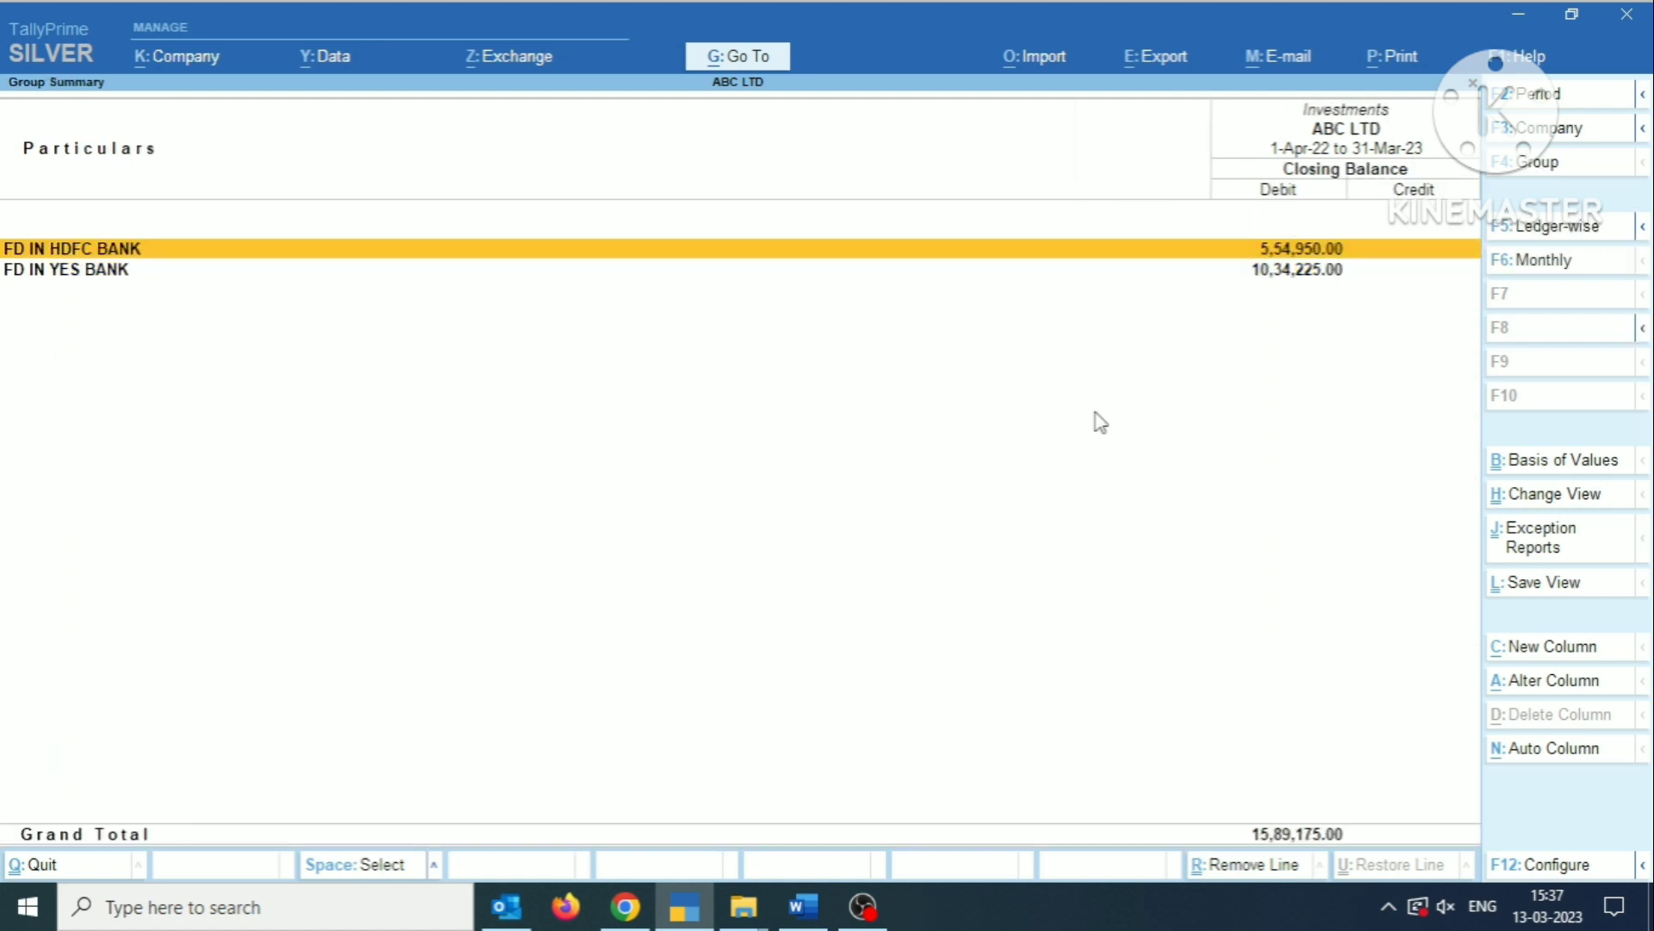
key(Return)
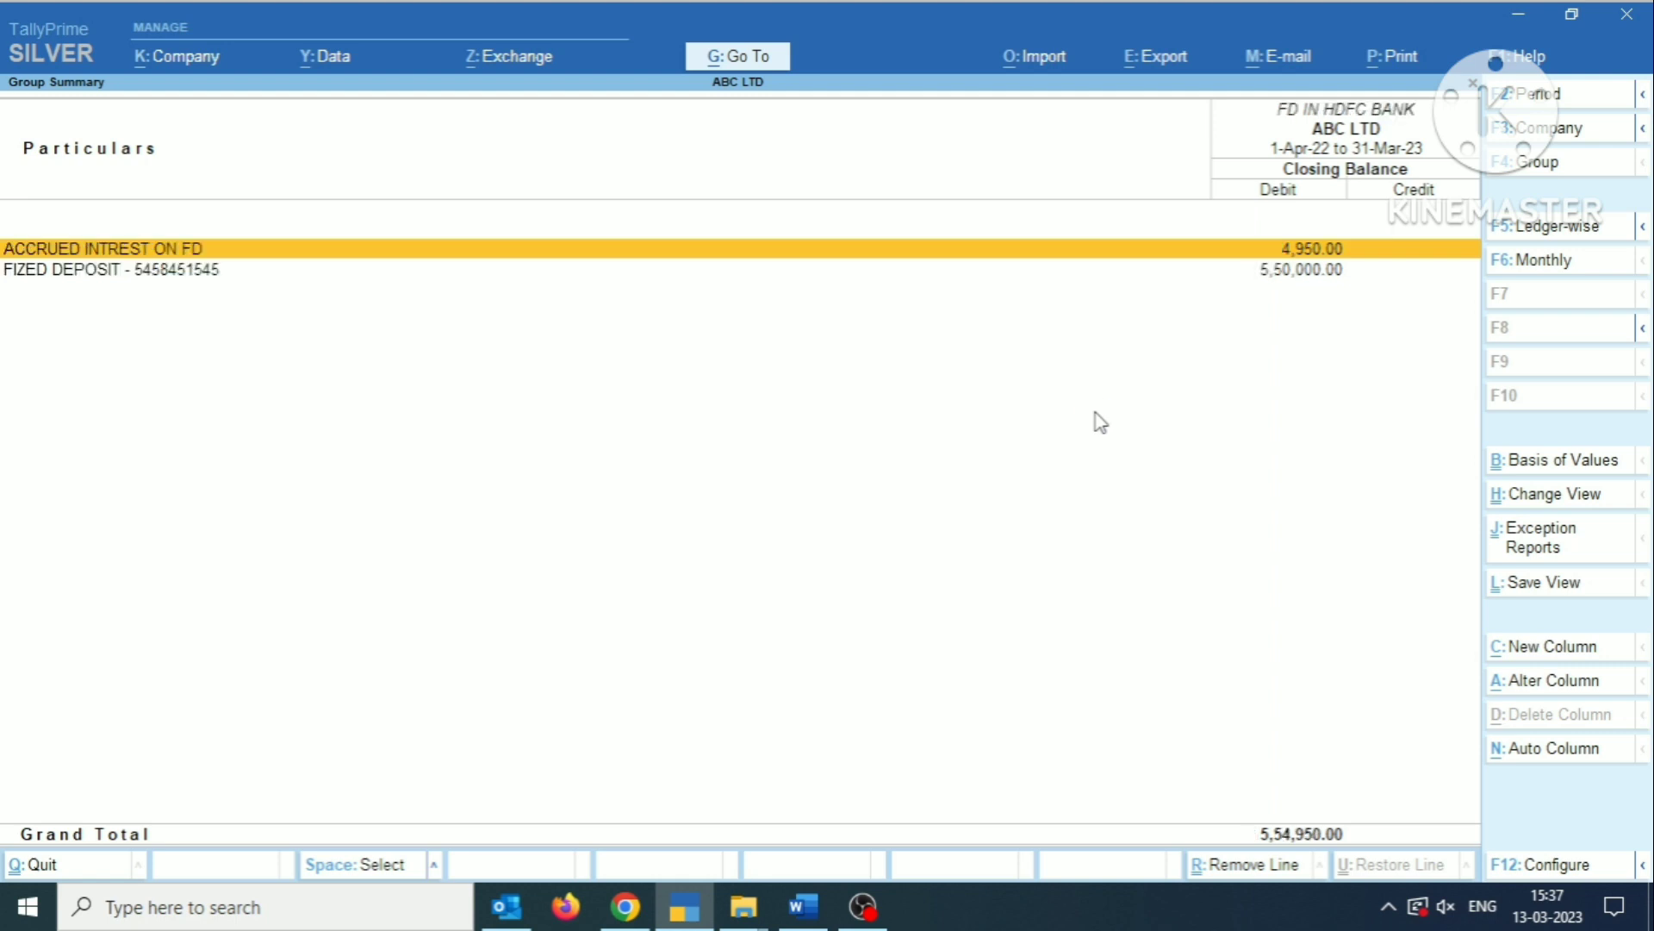
key(Escape)
key(Escape)
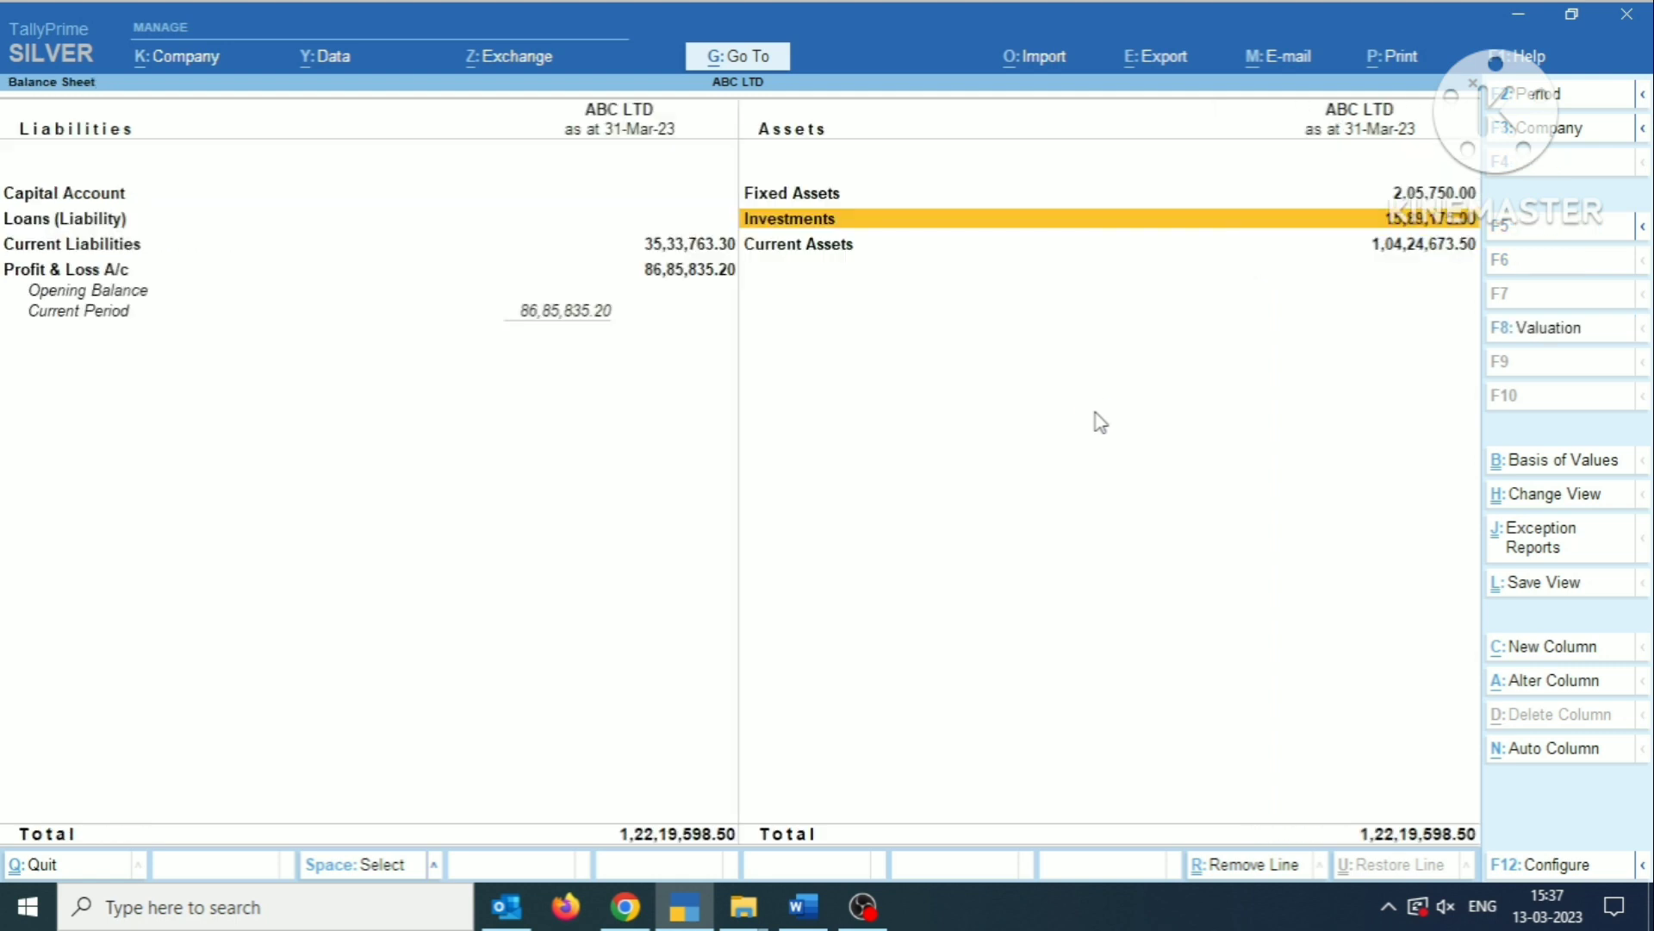
Examine the March vouchers of TDS ON FD INTREST under Current Assets, and close the Balance Sheet.
key(Down)
key(Return)
key(Down)
key(Down)
key(Down)
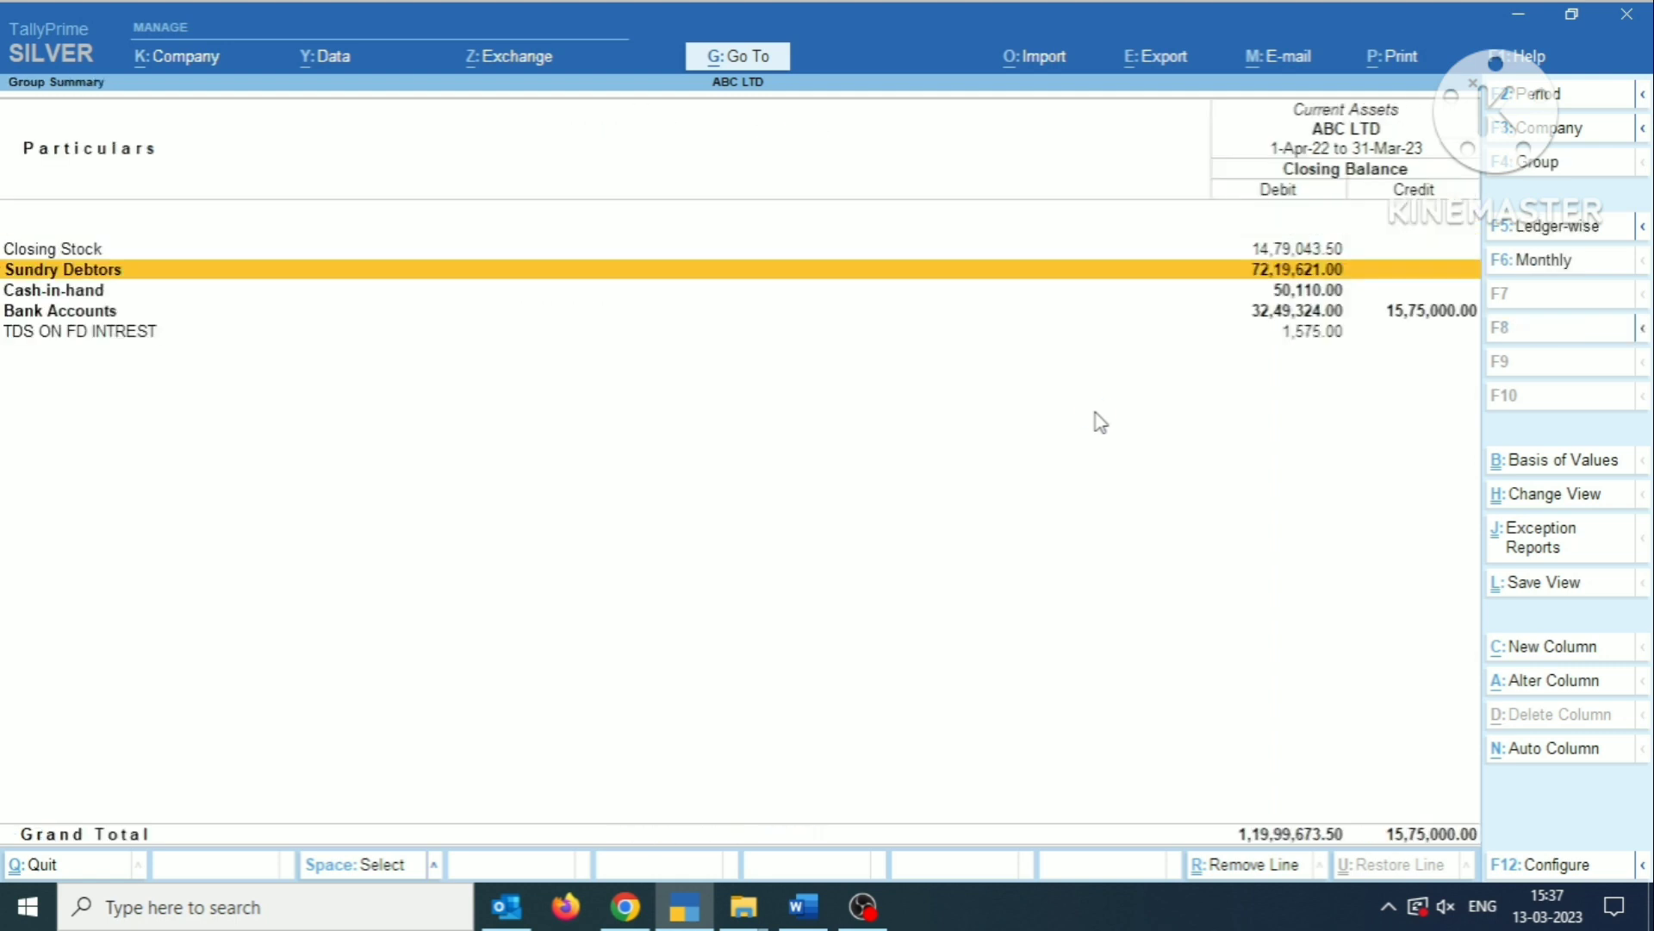
key(Down)
key(Return)
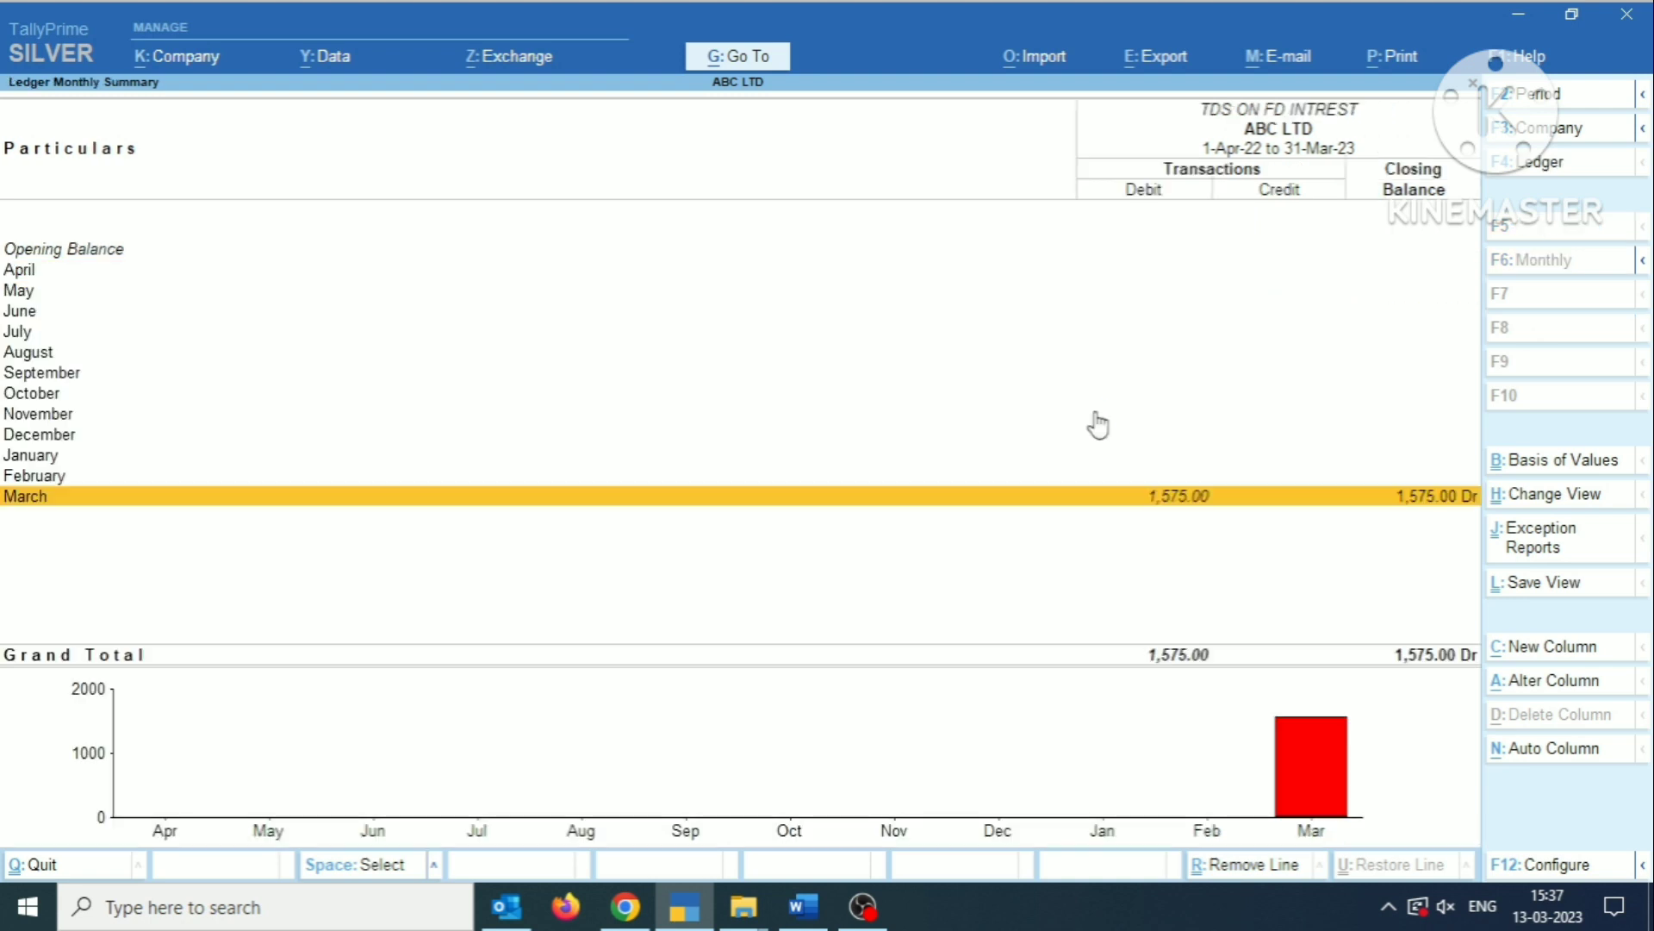
key(Return)
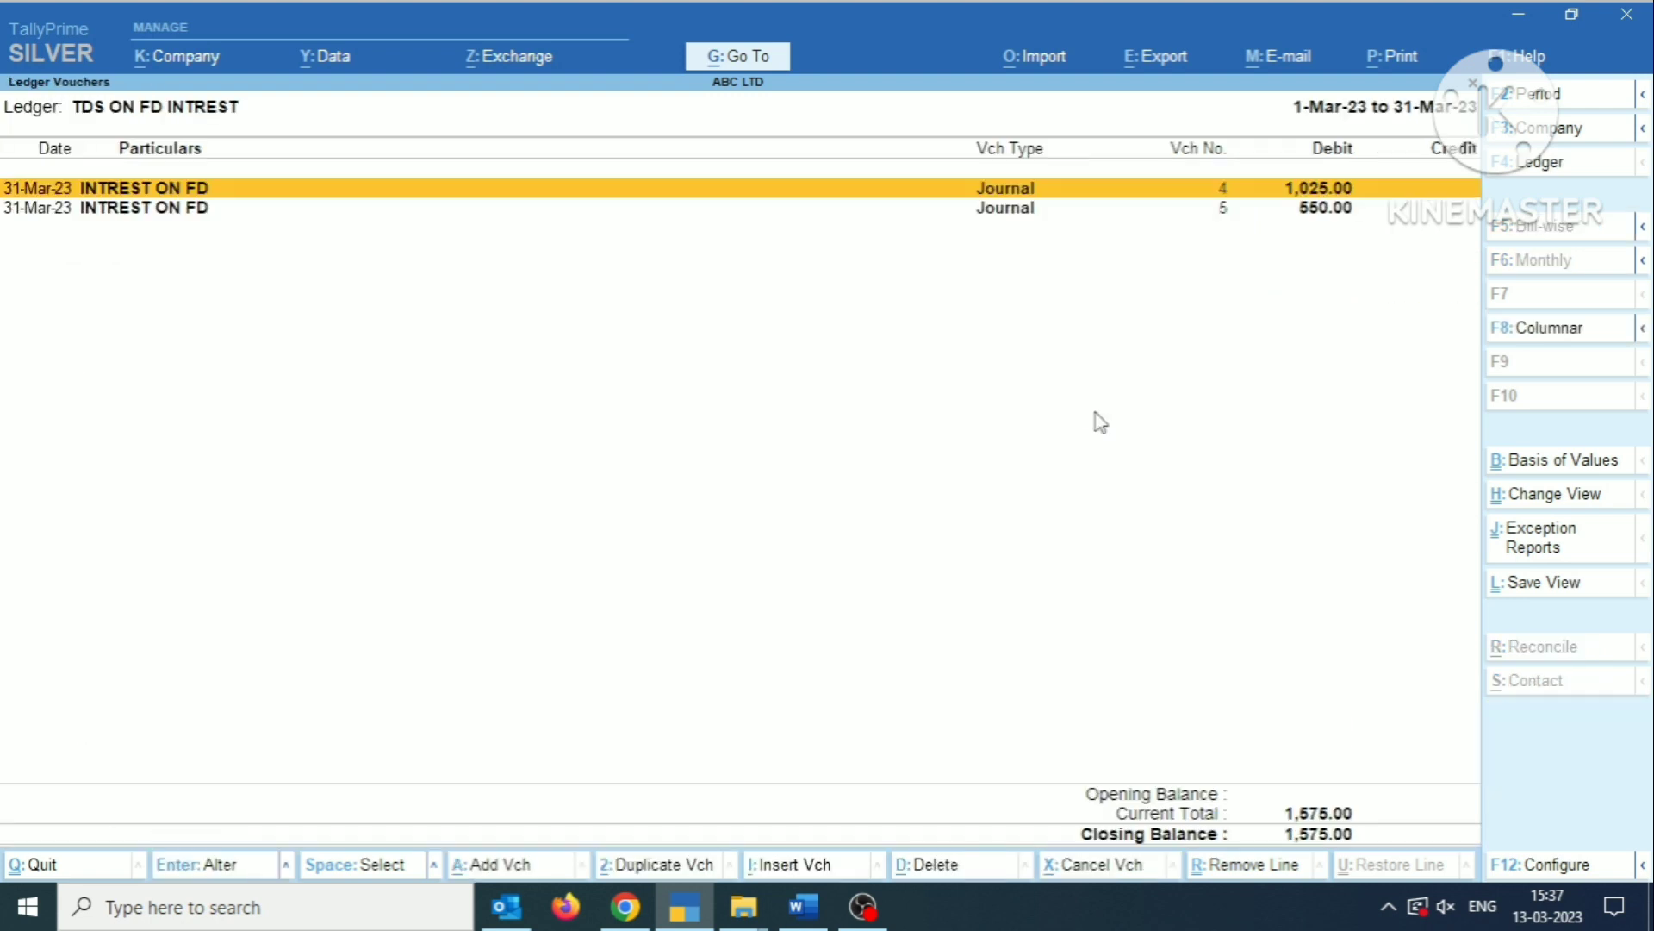
key(Down)
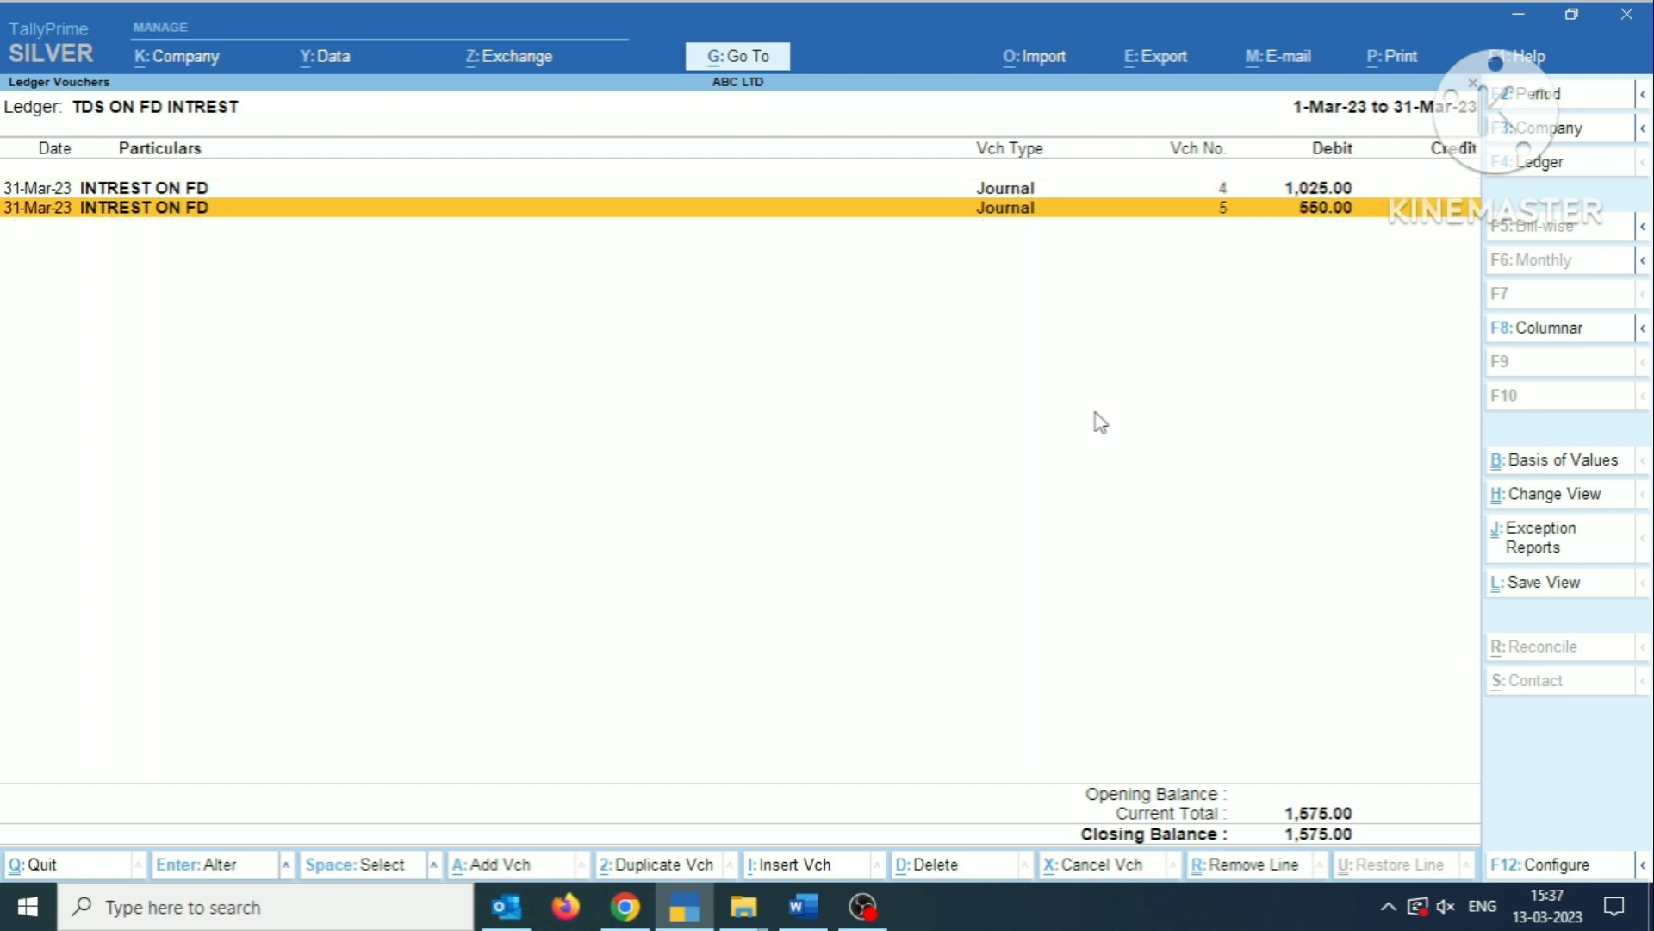
key(Up)
key(Escape)
key(Escape)
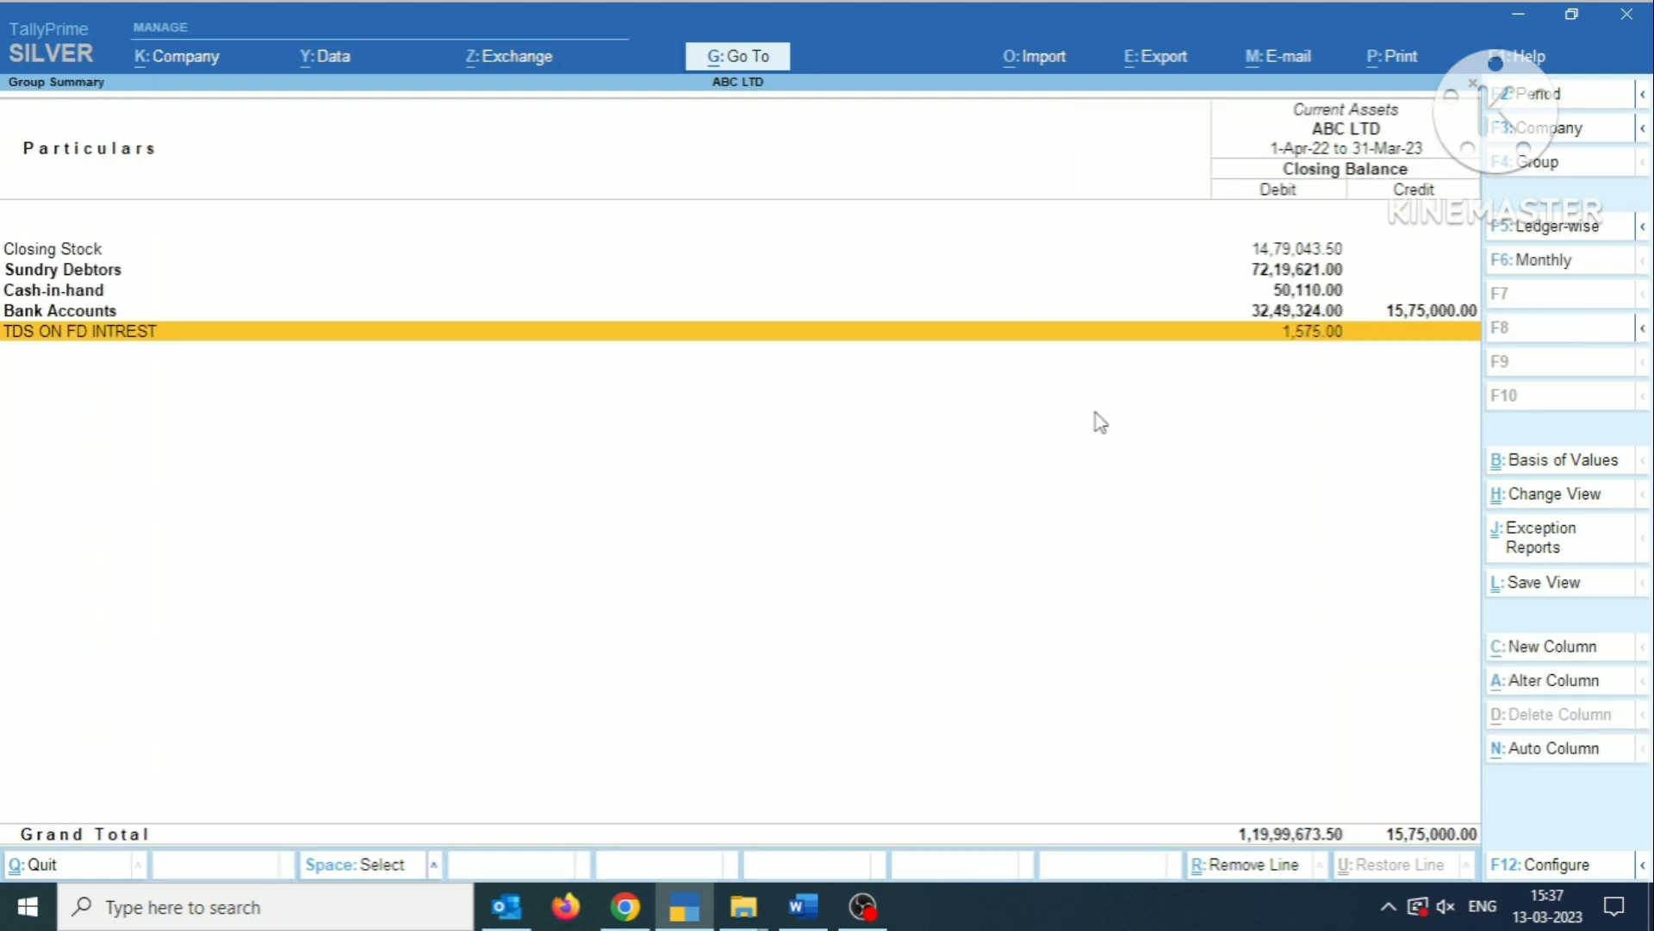
key(Escape)
key(Escape)
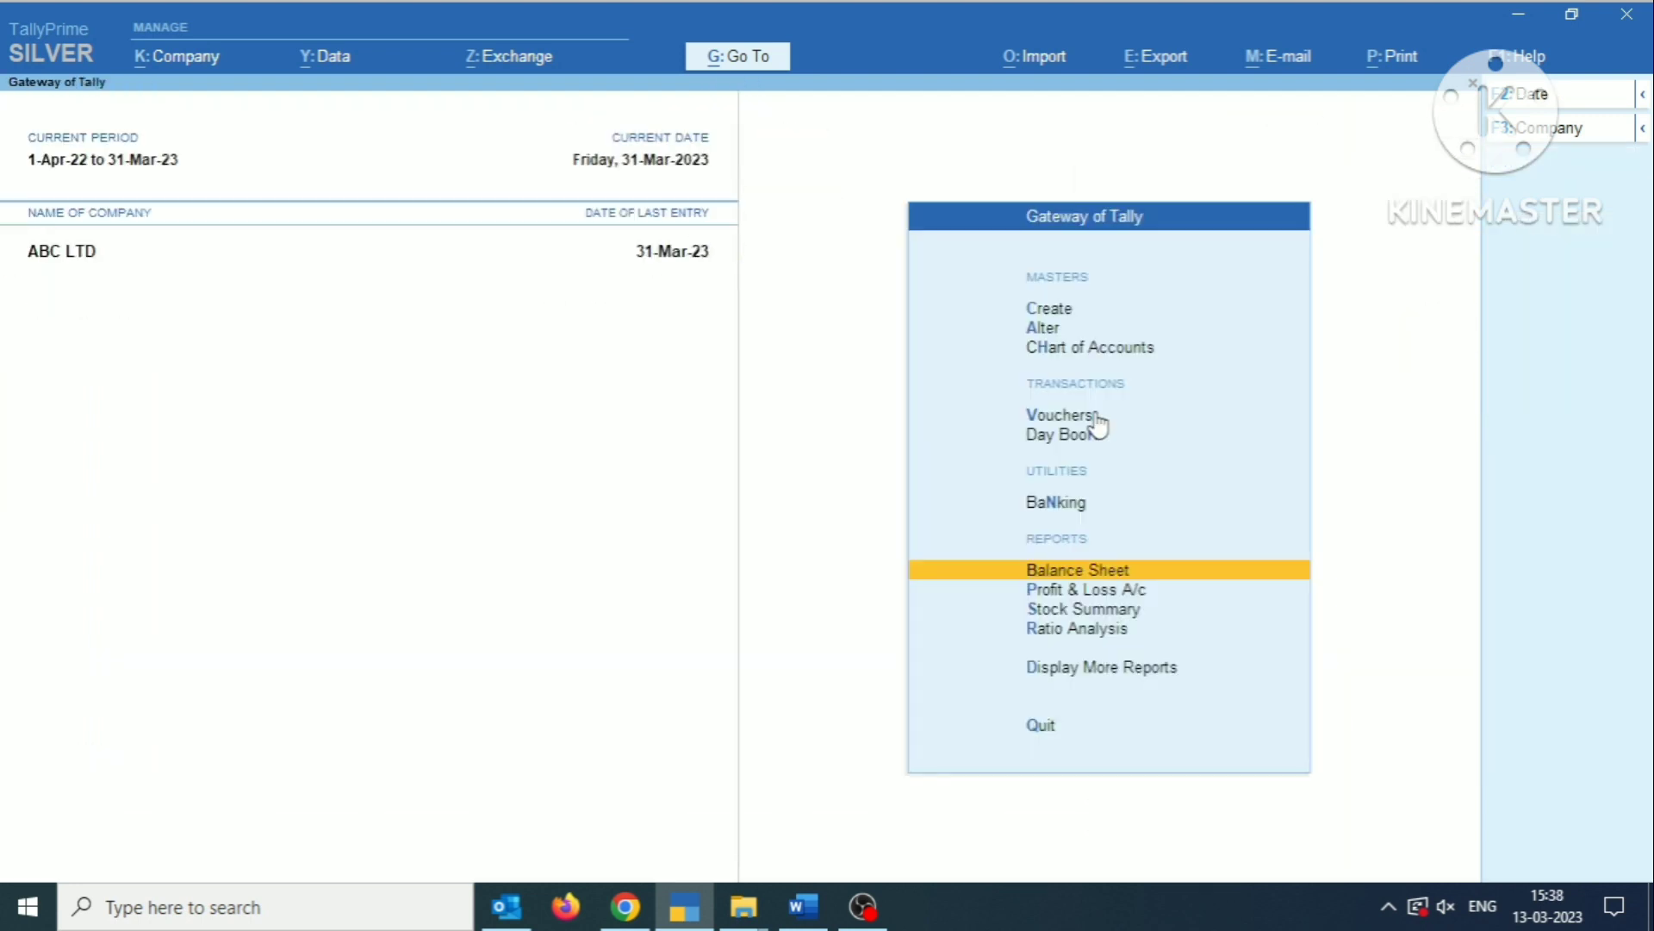
Examine the March vouchers of INTREST ON FD under Indirect Incomes in the Profit & Loss account.
key(p)
key(Down)
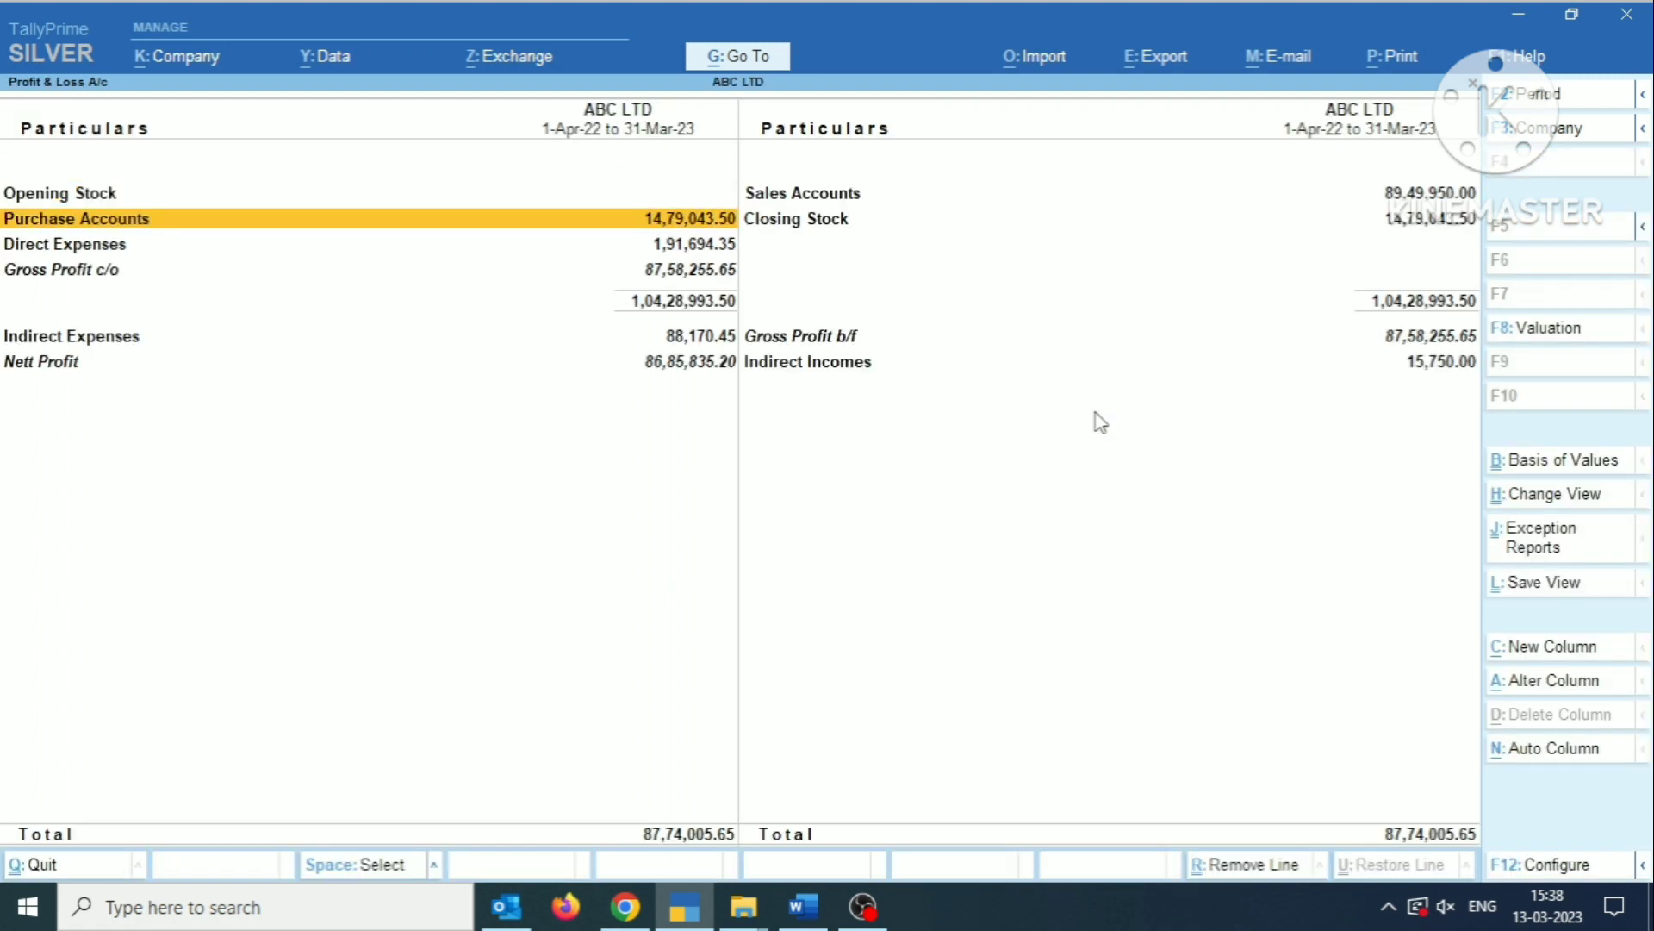
key(Down)
key(Down)
key(Down)
key(Right)
key(Return)
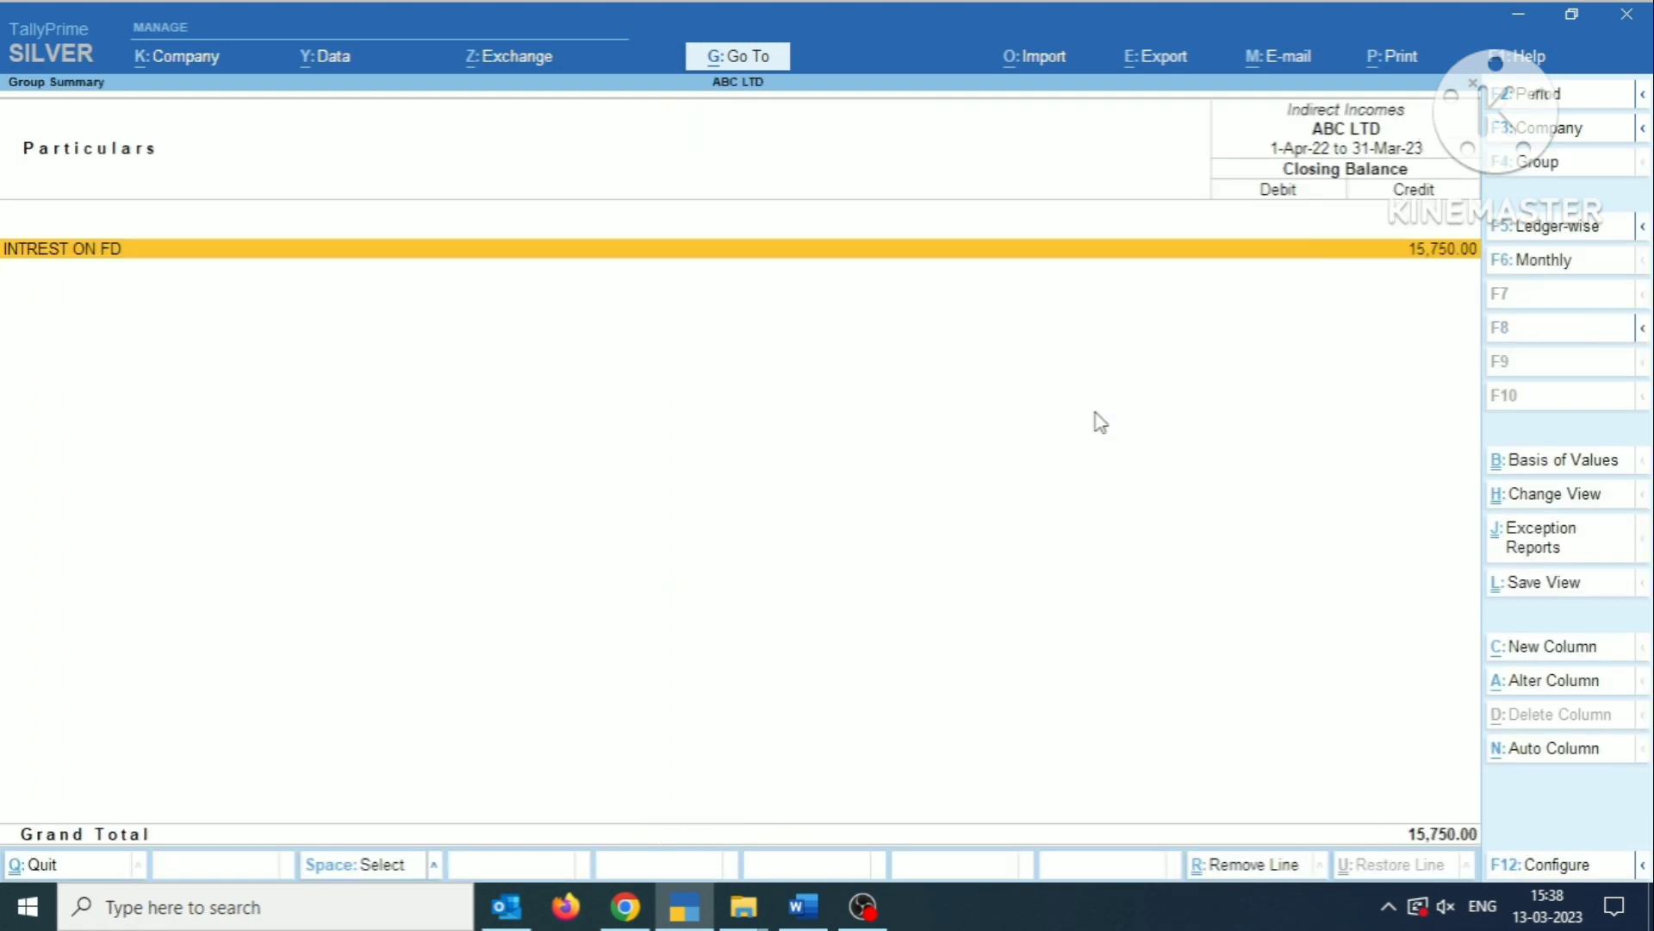
key(Return)
key(Return)
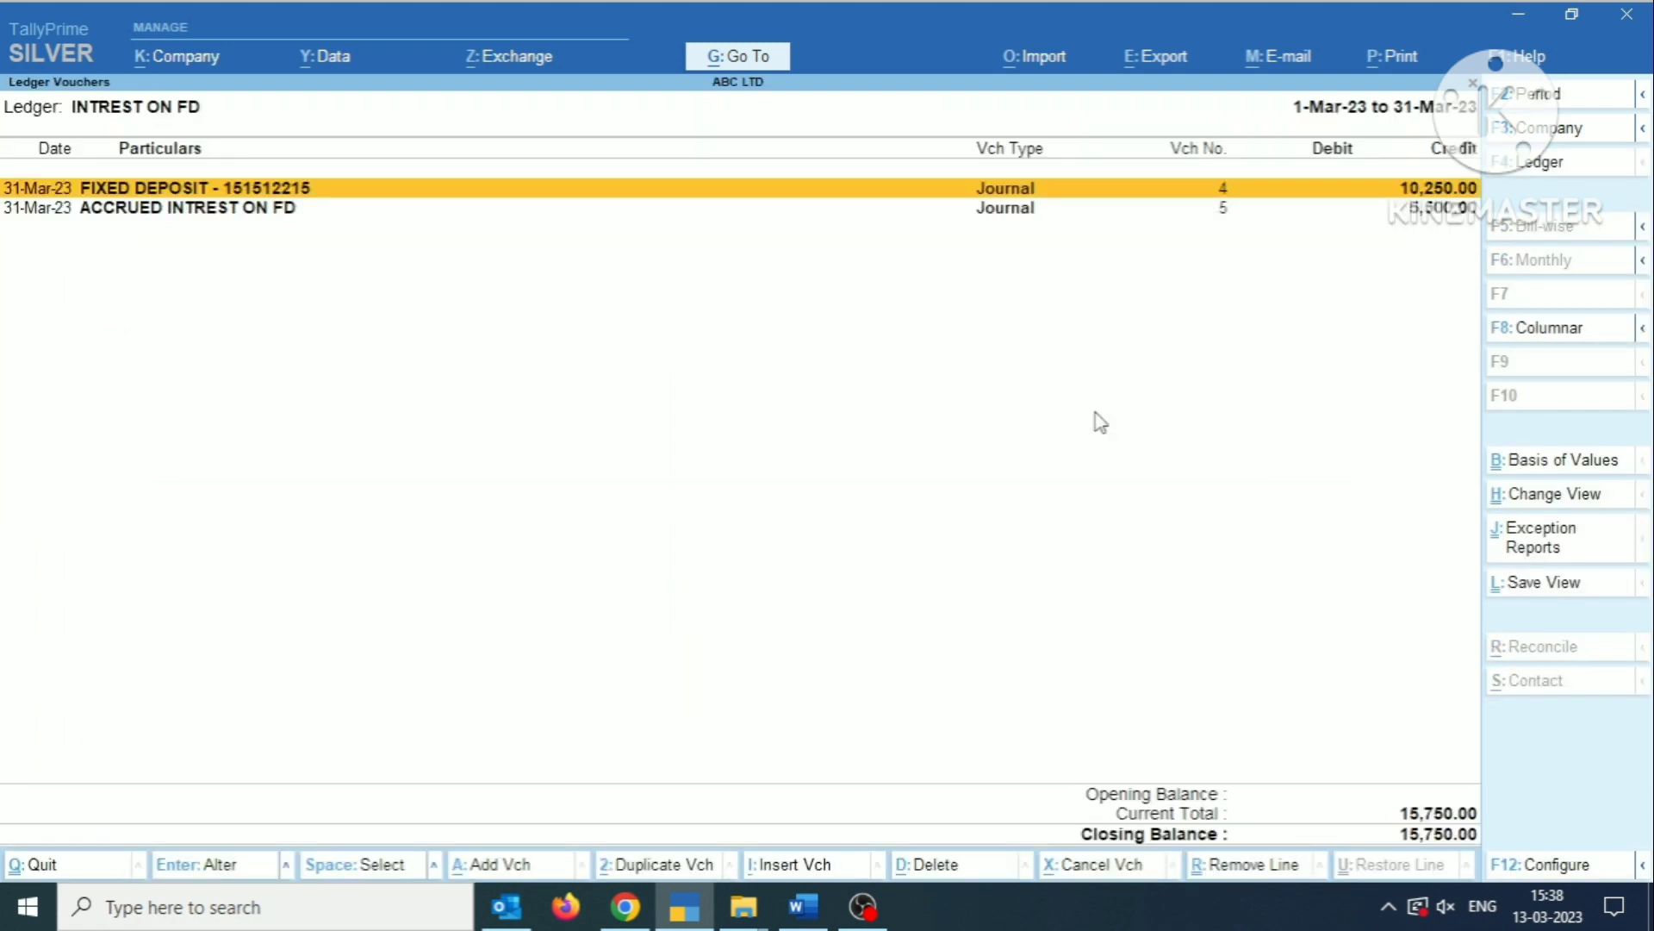